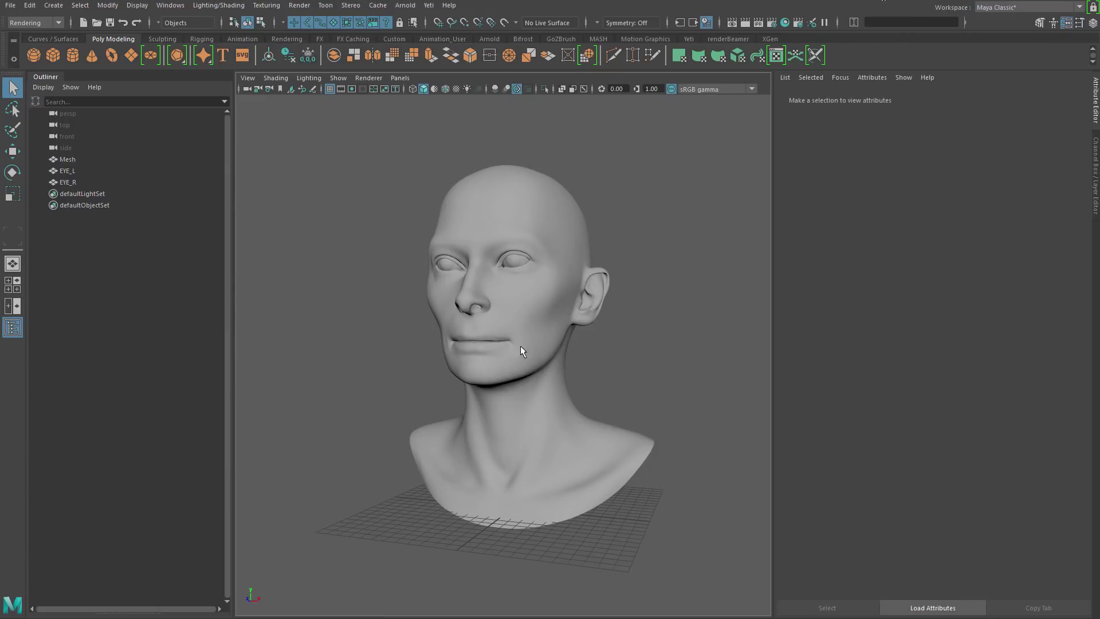
alt+drag(520, 346, 533, 345)
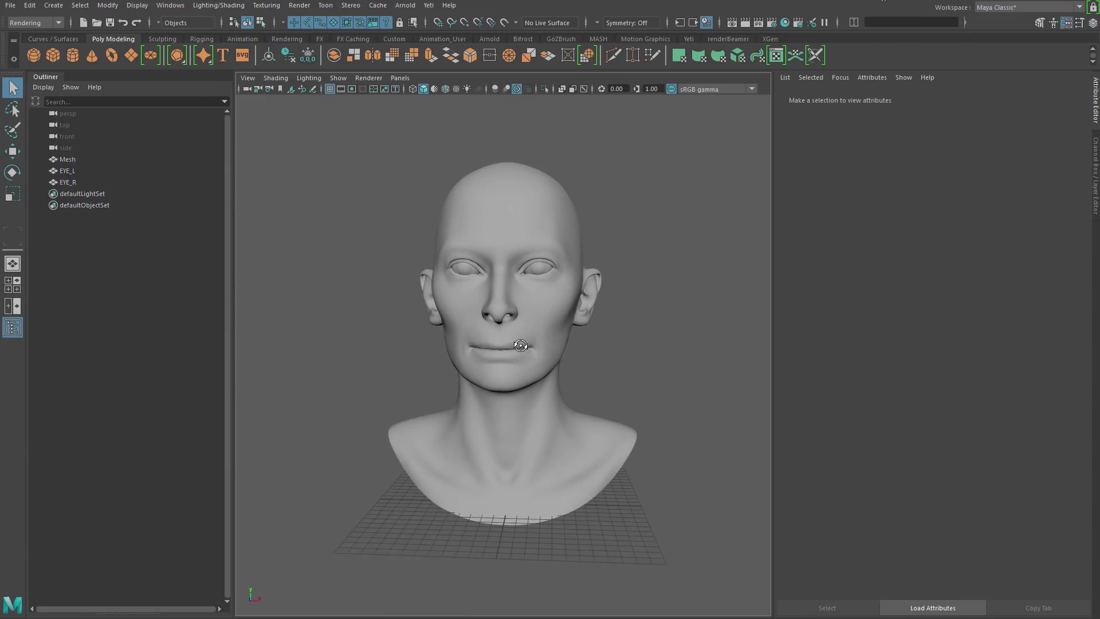
alt+right_drag(533, 345, 547, 347)
alt+middle_drag(547, 346, 547, 382)
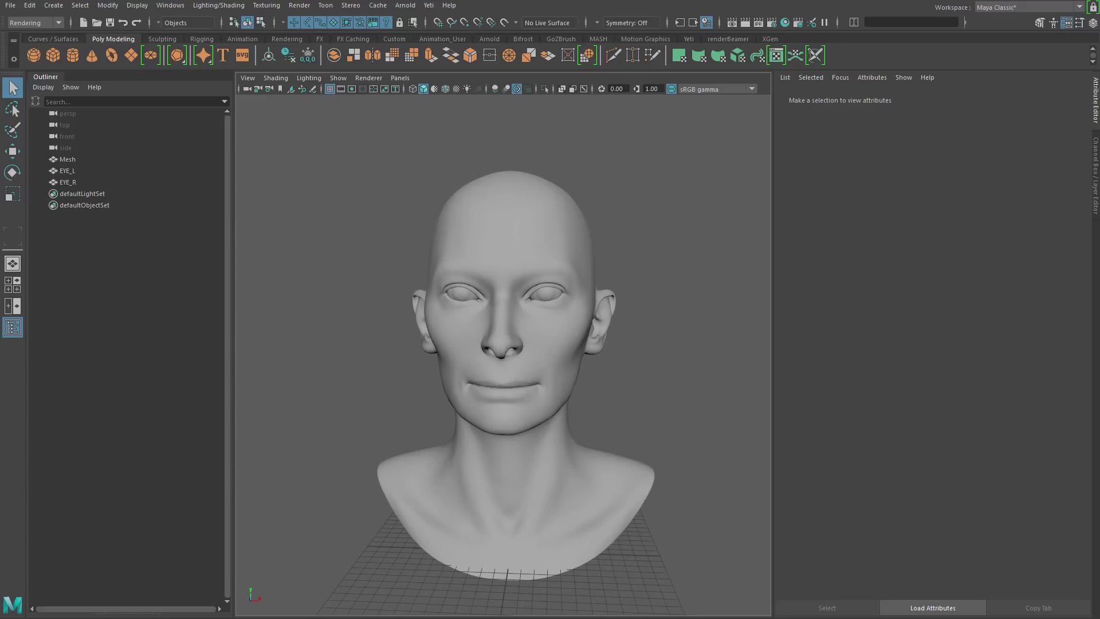
click(430, 5)
click(534, 1)
Step: Switch to the front view and display the head bust in wireframe
key(space)
drag(625, 315, 627, 344)
mouse_move(573, 340)
alt+middle_down()
mouse_move(610, 336)
mouse_move(585, 335)
alt+middle_up()
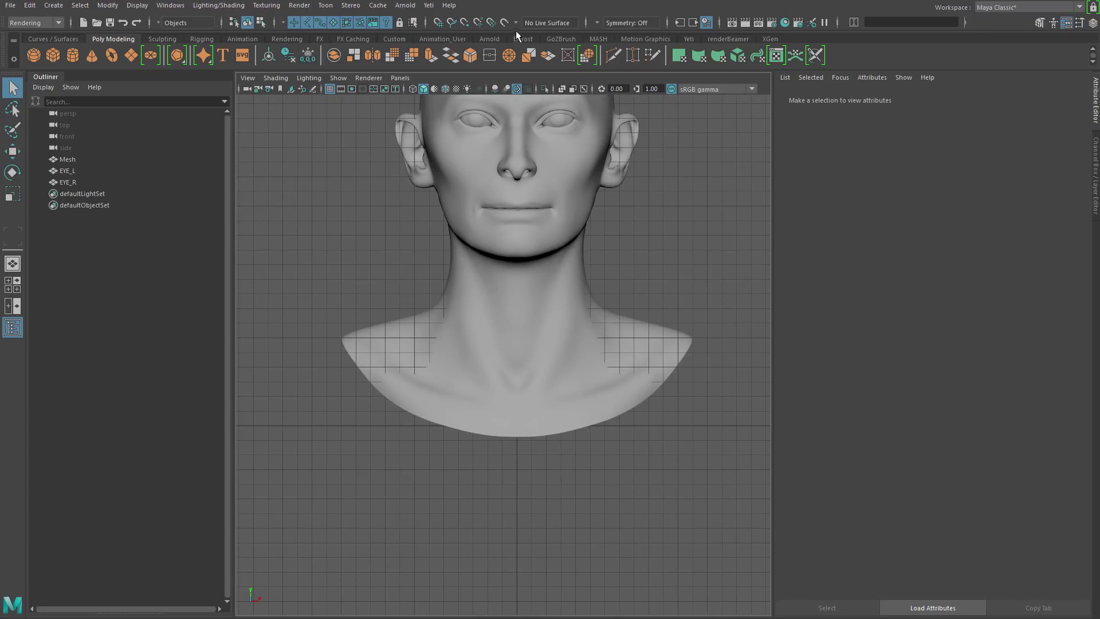
key(4)
alt+right_drag(522, 408, 604, 411)
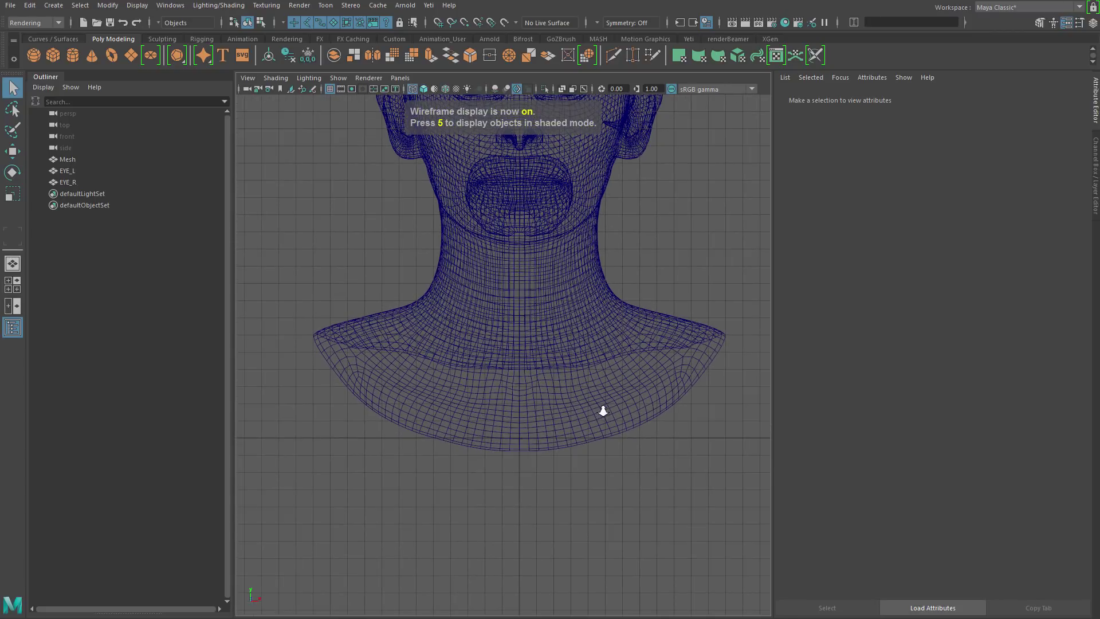
Step: Draw an S-shaped six-point CV curve from the grid origin up the neck to just below the mouth
key(space)
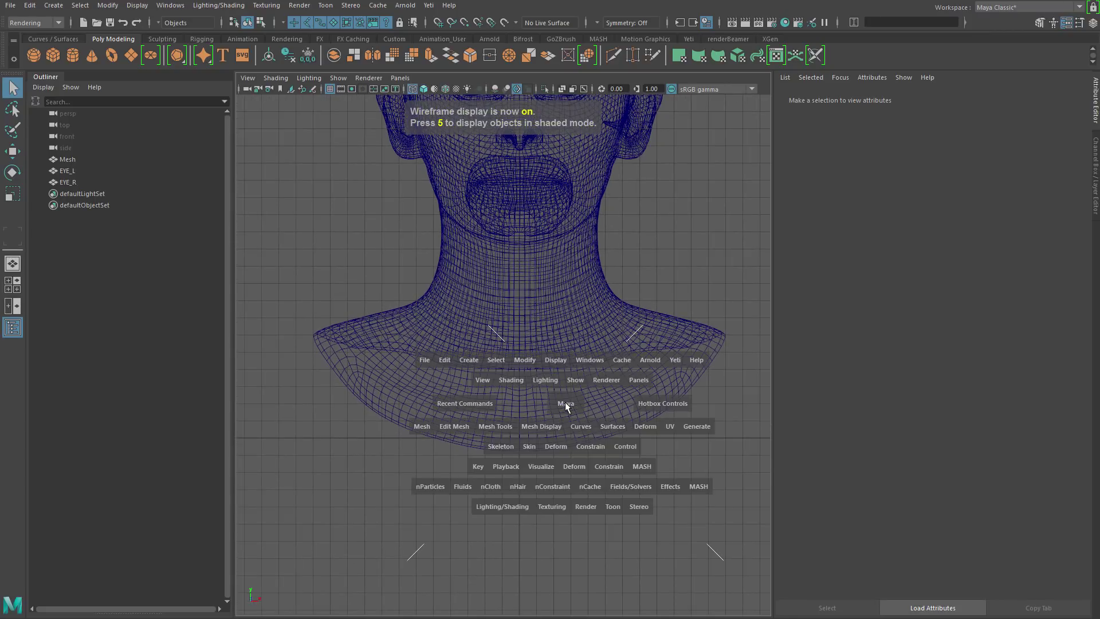
click(477, 360)
mouse_move(524, 448)
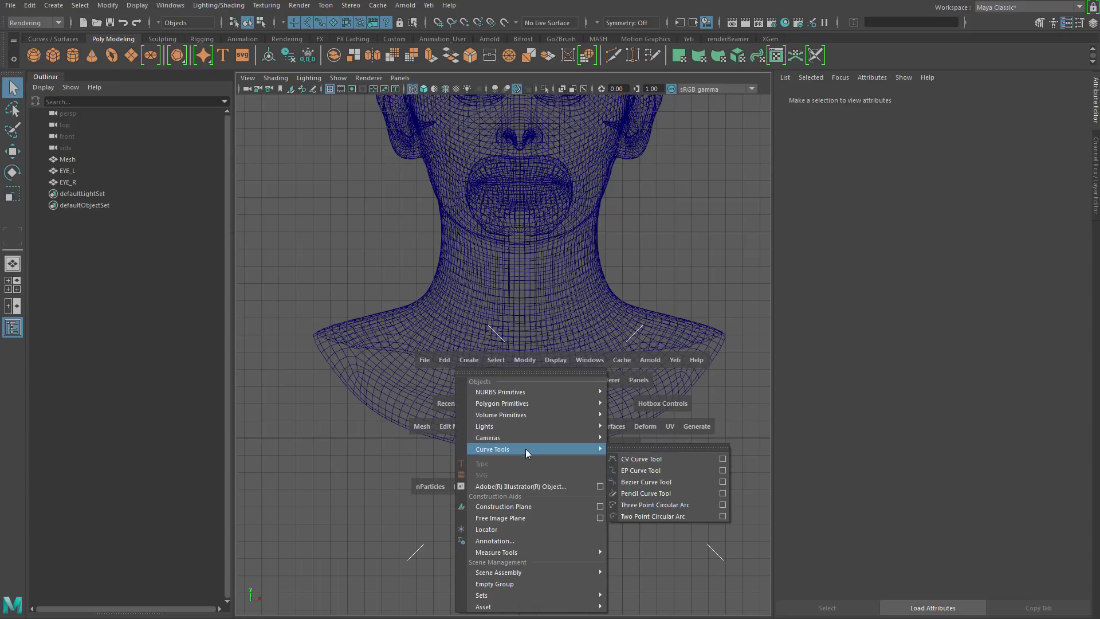
click(641, 460)
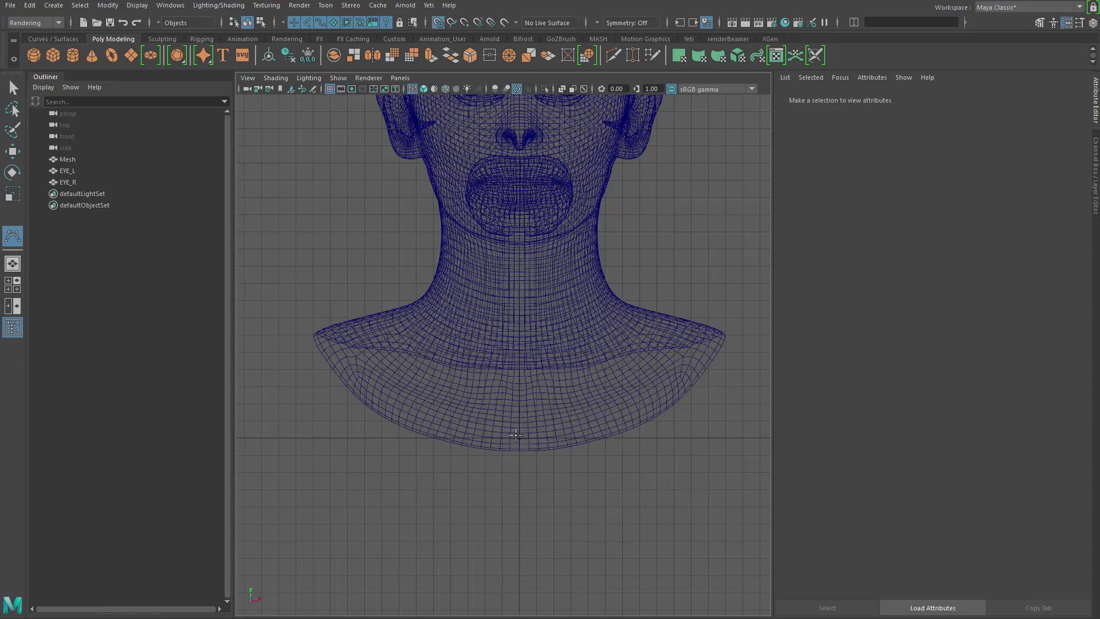
click(519, 438)
click(466, 388)
click(515, 351)
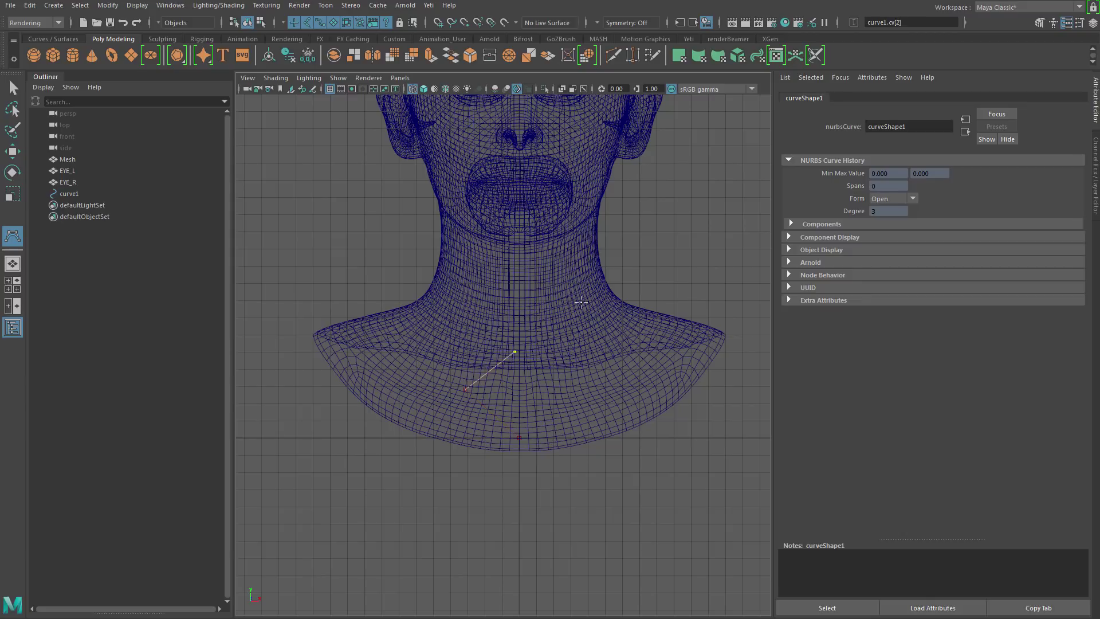
click(583, 283)
click(560, 244)
click(507, 224)
key(Return)
Step: Move the curve up so its root sits on top of the head, and return to the shaded perspective view
scroll(527, 283, down, 5)
alt+middle_drag(533, 321, 510, 461)
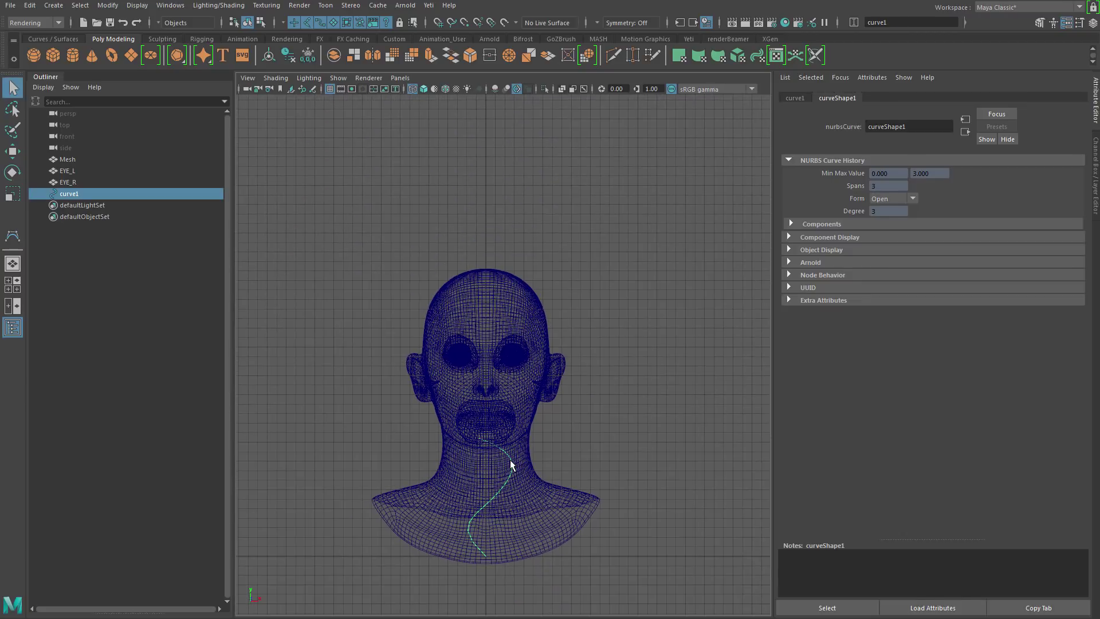
key(w)
drag(488, 554, 491, 214)
key(space)
mouse_move(530, 260)
alt+mouse_down()
mouse_move(579, 289)
mouse_move(582, 322)
alt+mouse_up()
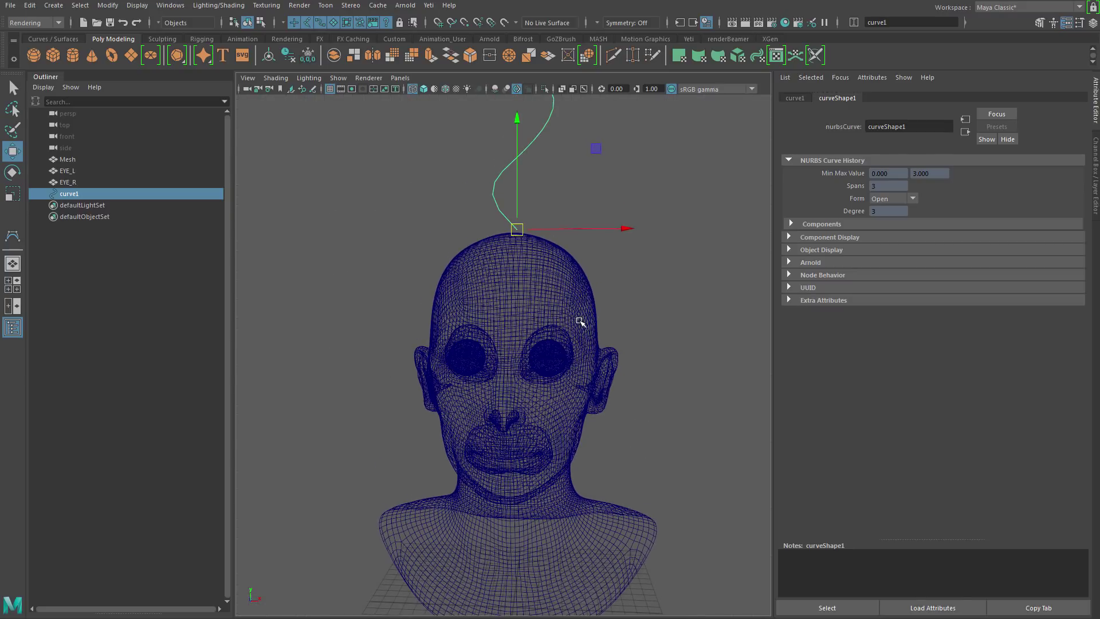
key(5)
scroll(580, 322, up, 5)
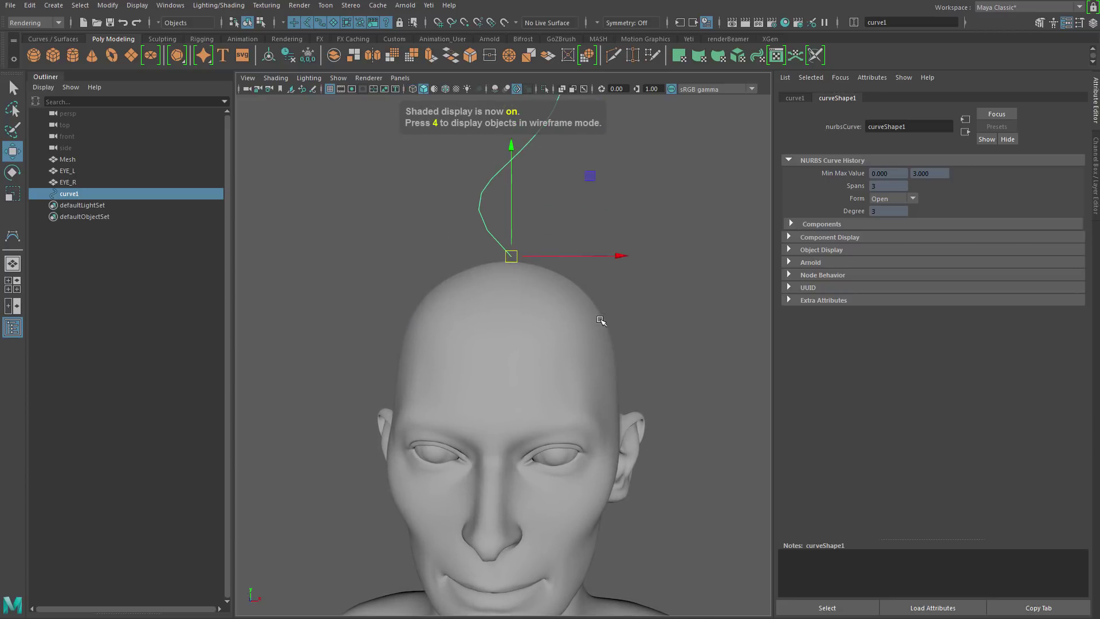
alt+middle_drag(656, 354, 653, 390)
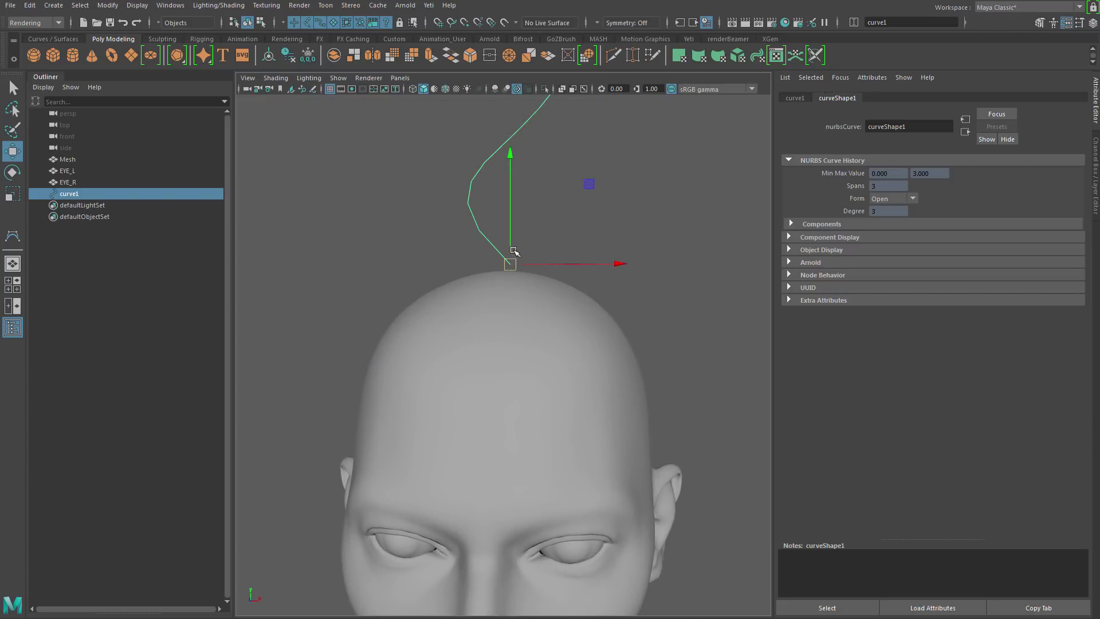
Step: Make the head mesh a live surface and snap the curve's root onto the top of the scalp
drag(653, 317, 602, 371)
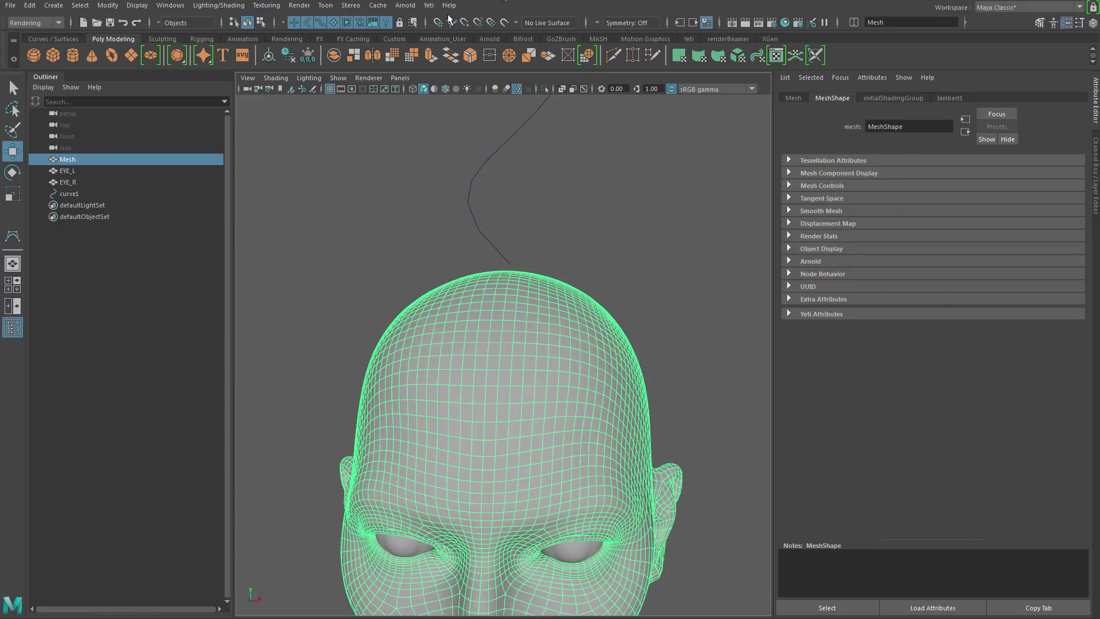
click(507, 24)
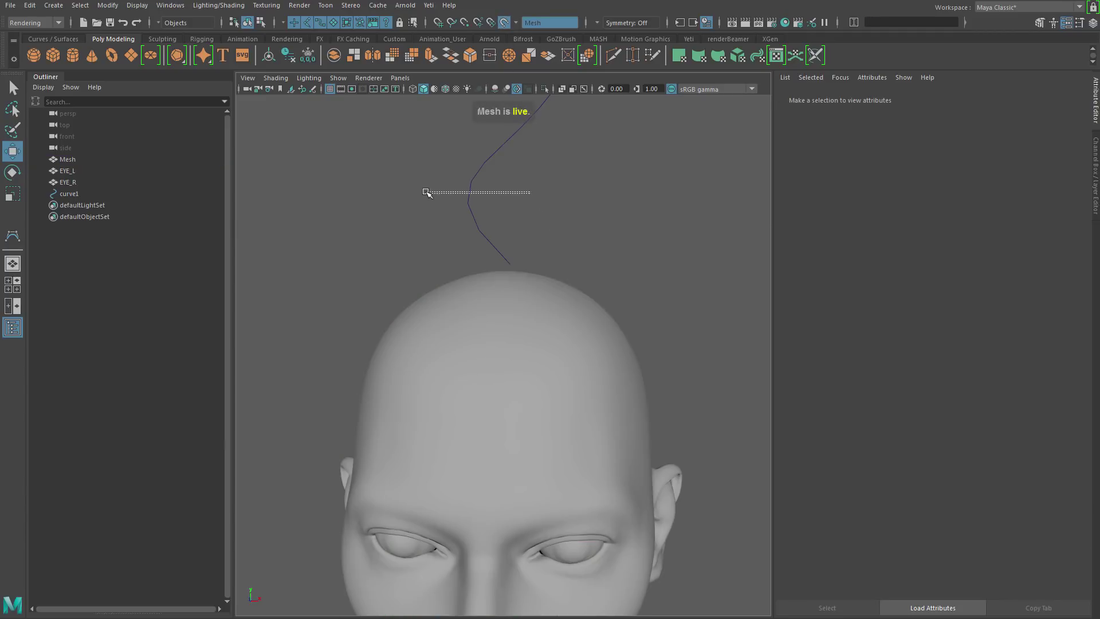
click(475, 227)
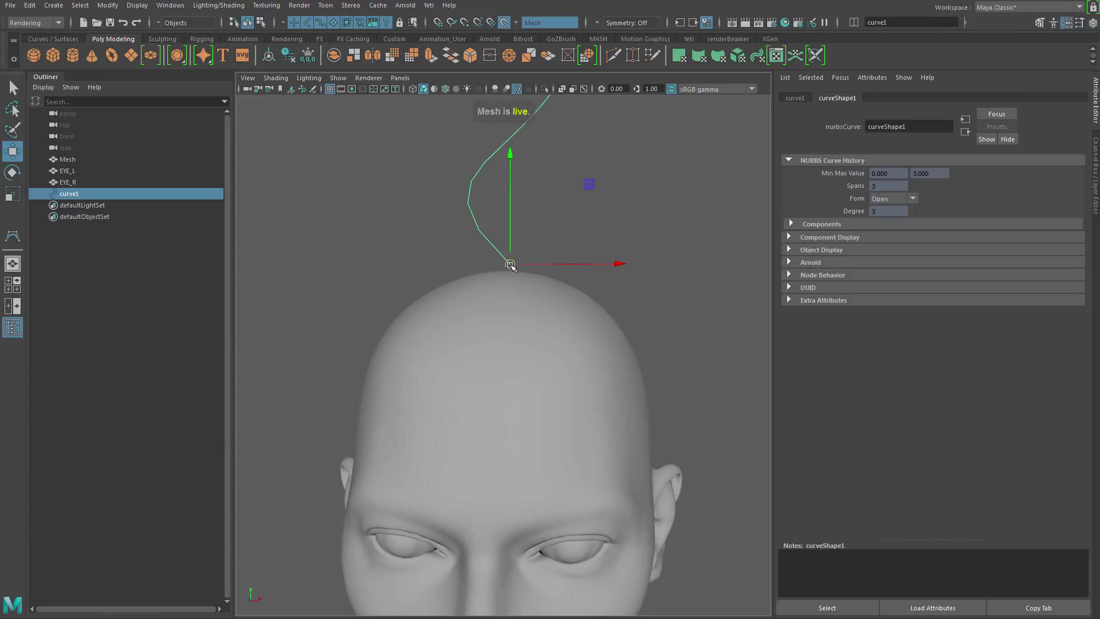
mouse_move(510, 264)
mouse_down()
mouse_move(533, 265)
mouse_move(511, 266)
mouse_up()
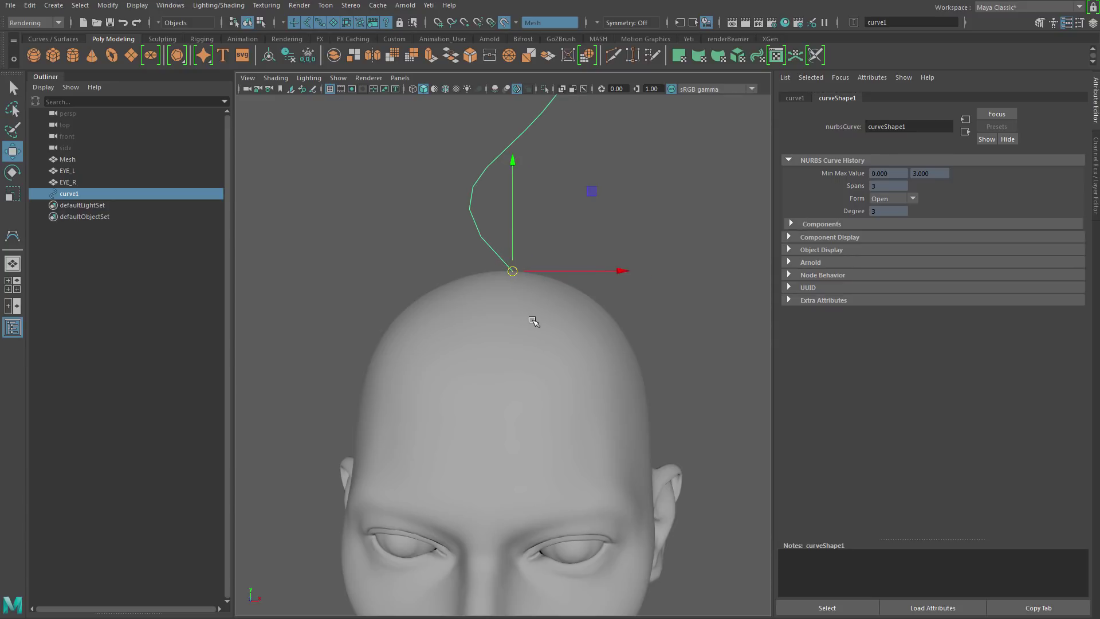
scroll(507, 323, down, 1)
scroll(507, 323, down, 3)
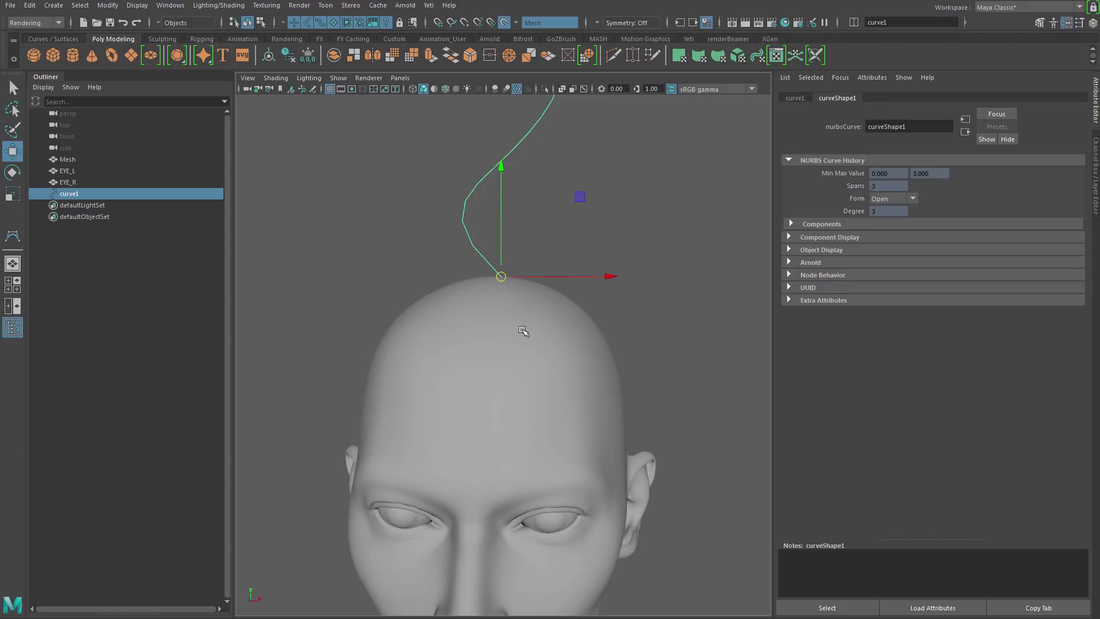
alt+drag(489, 328, 479, 322)
key(q)
scroll(458, 310, down, 2)
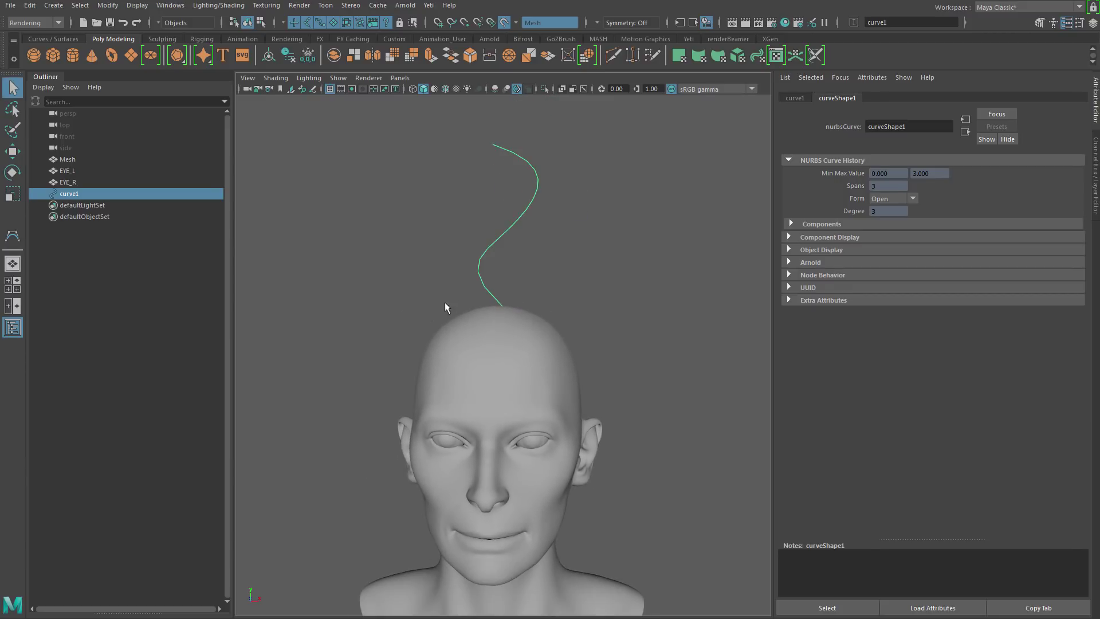
alt+middle_drag(456, 302, 461, 336)
alt+drag(461, 337, 491, 342)
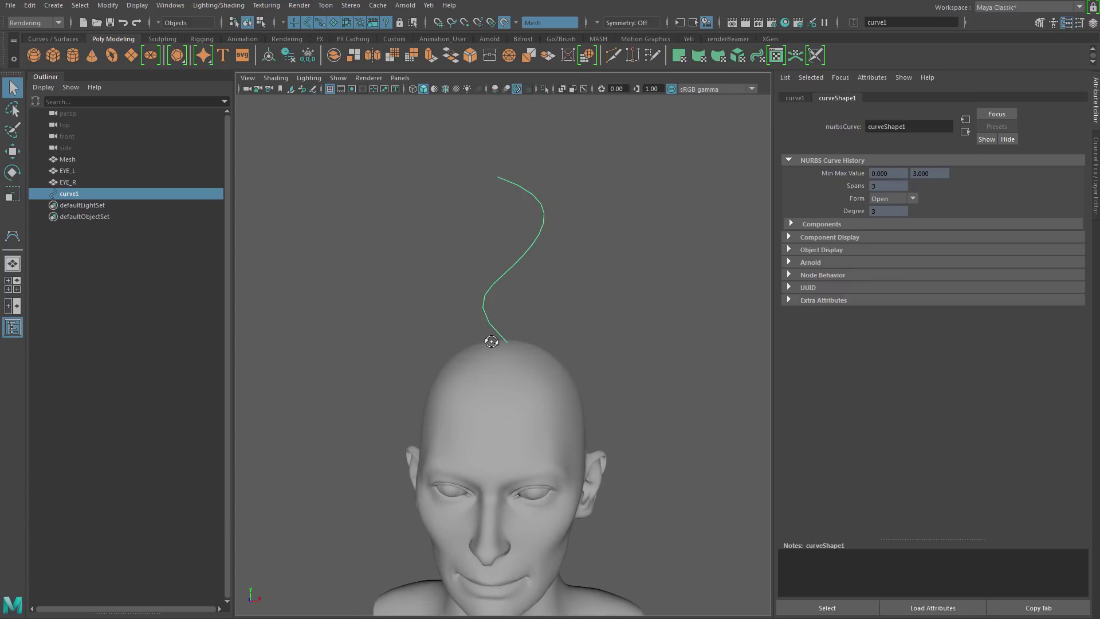
Step: Create a Yeti node on the head mesh
click(590, 399)
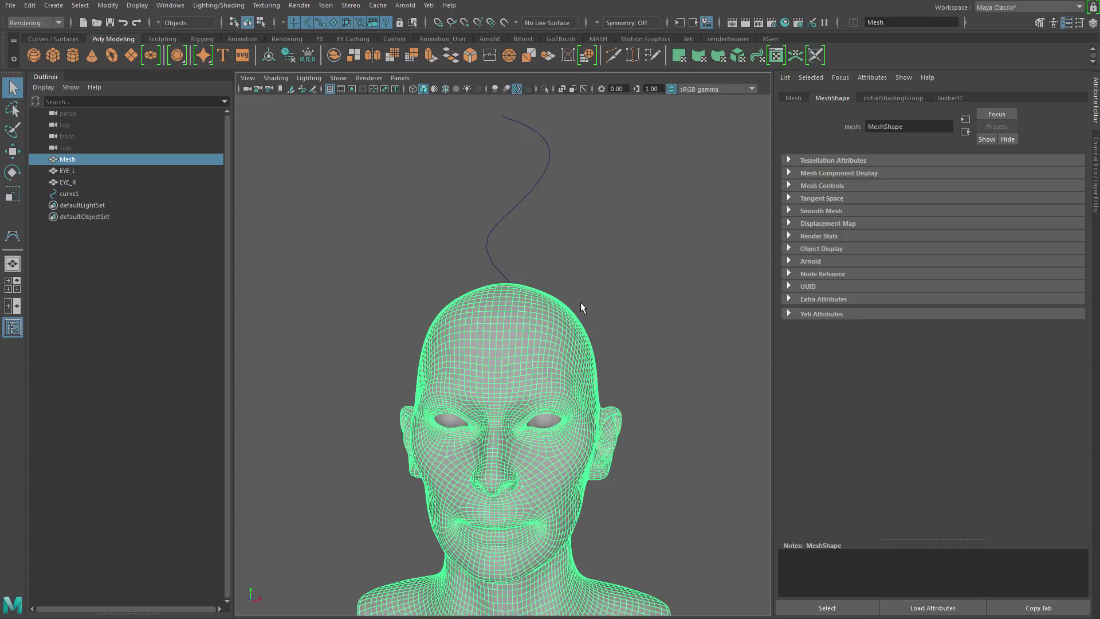
click(428, 5)
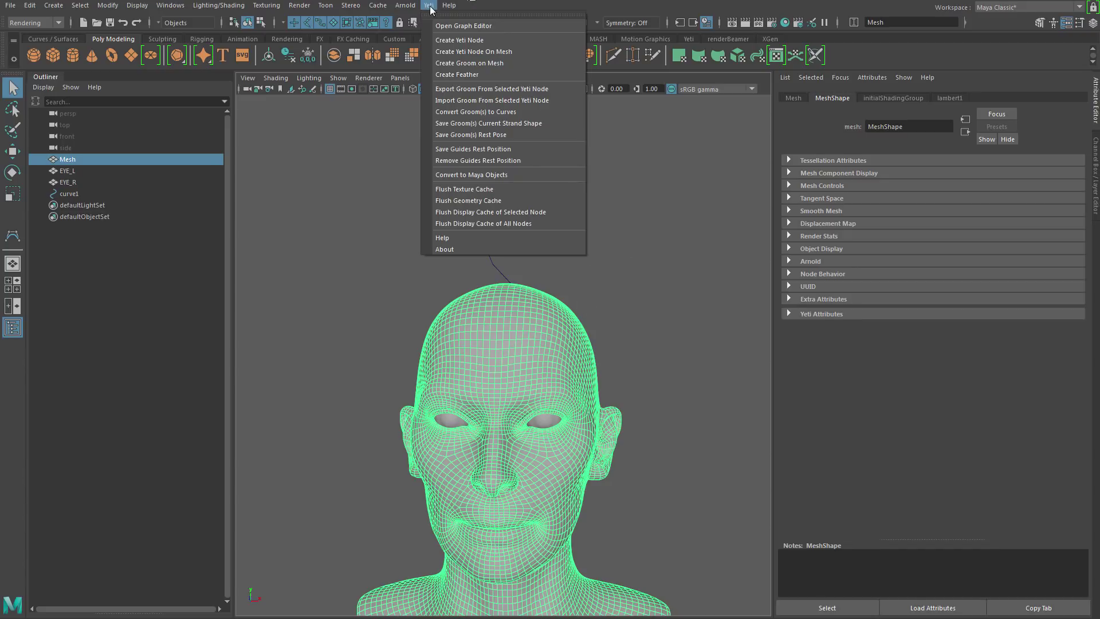
click(458, 50)
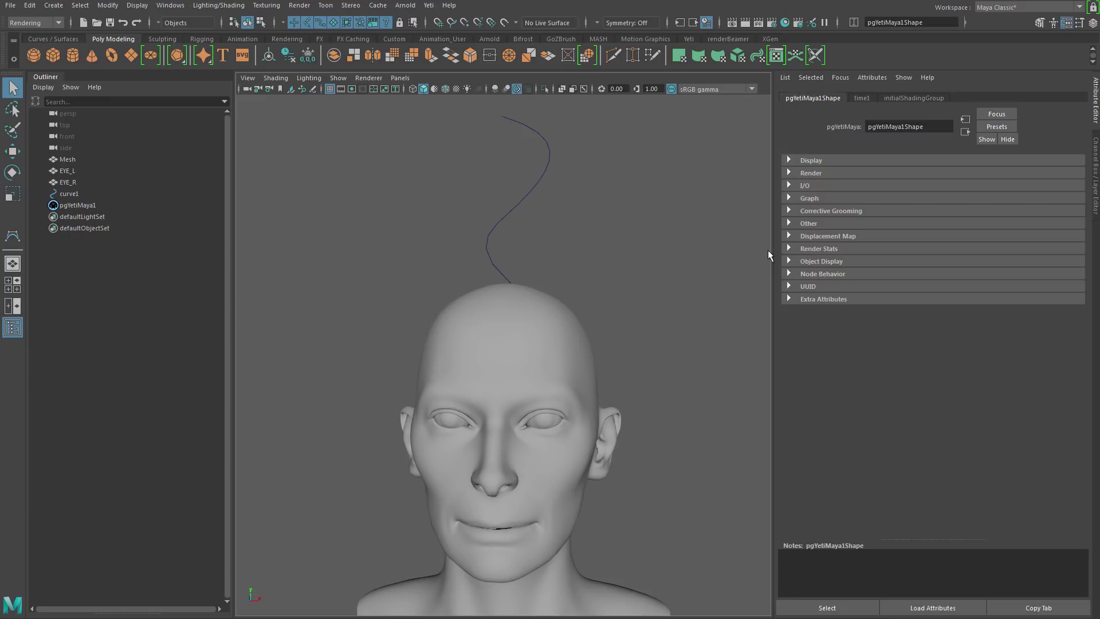
Step: Reveal the Yeti node's Input Guide Sets, and create a set containing curve1
click(788, 198)
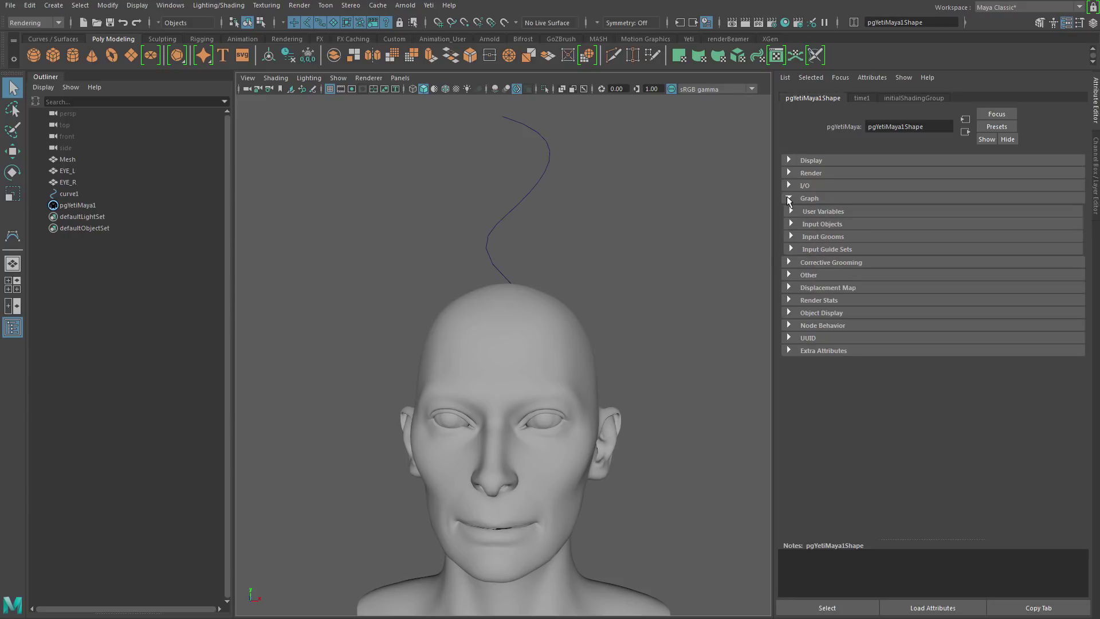
click(790, 250)
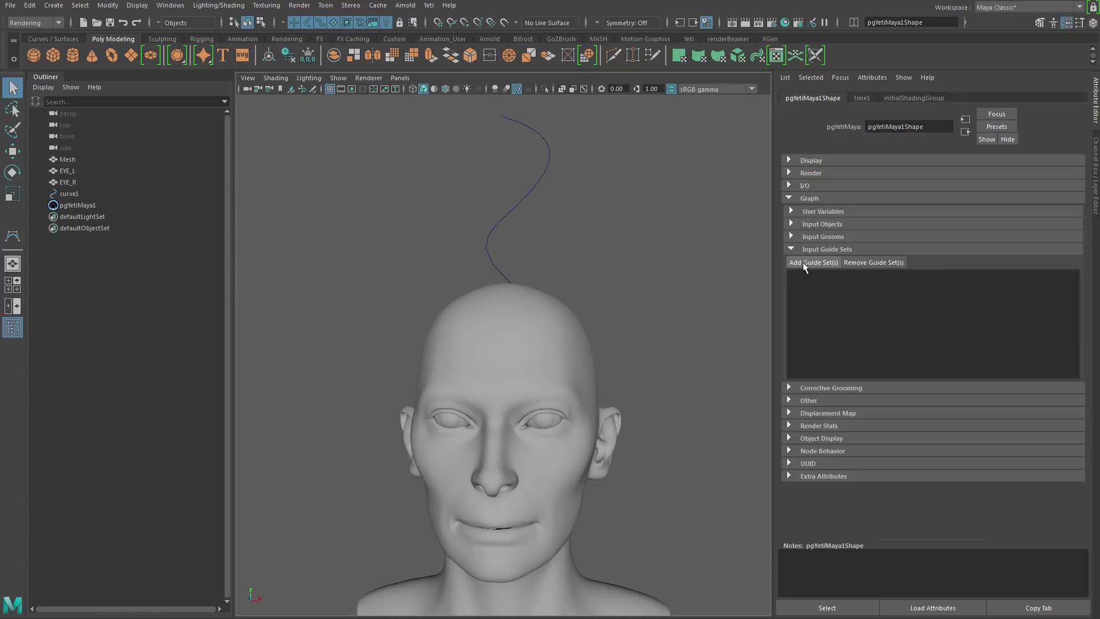
click(75, 195)
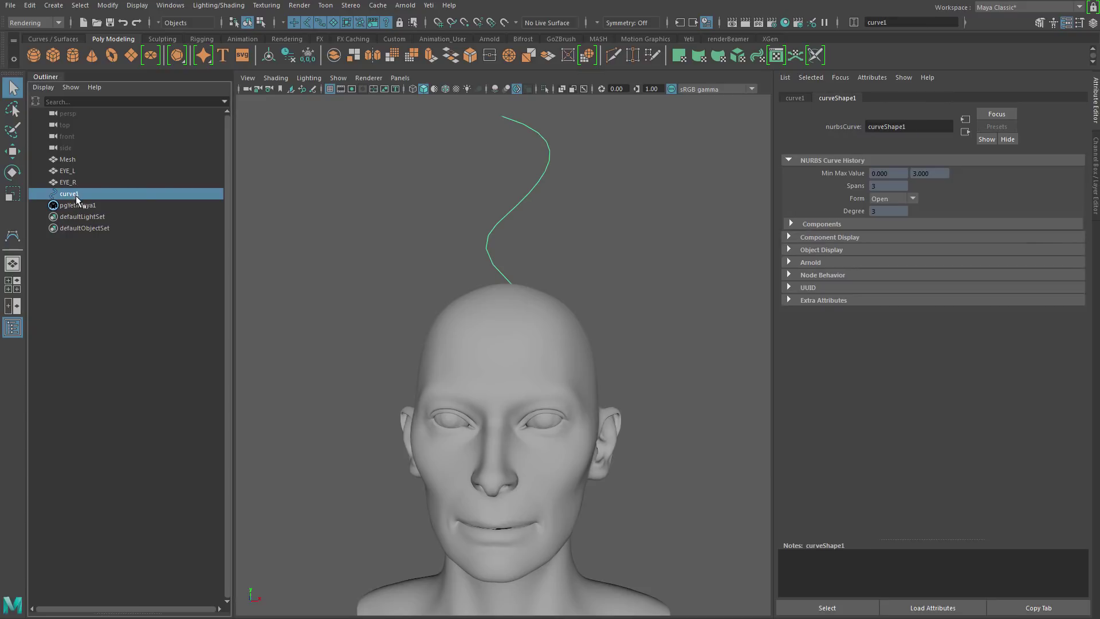
click(54, 5)
mouse_move(126, 239)
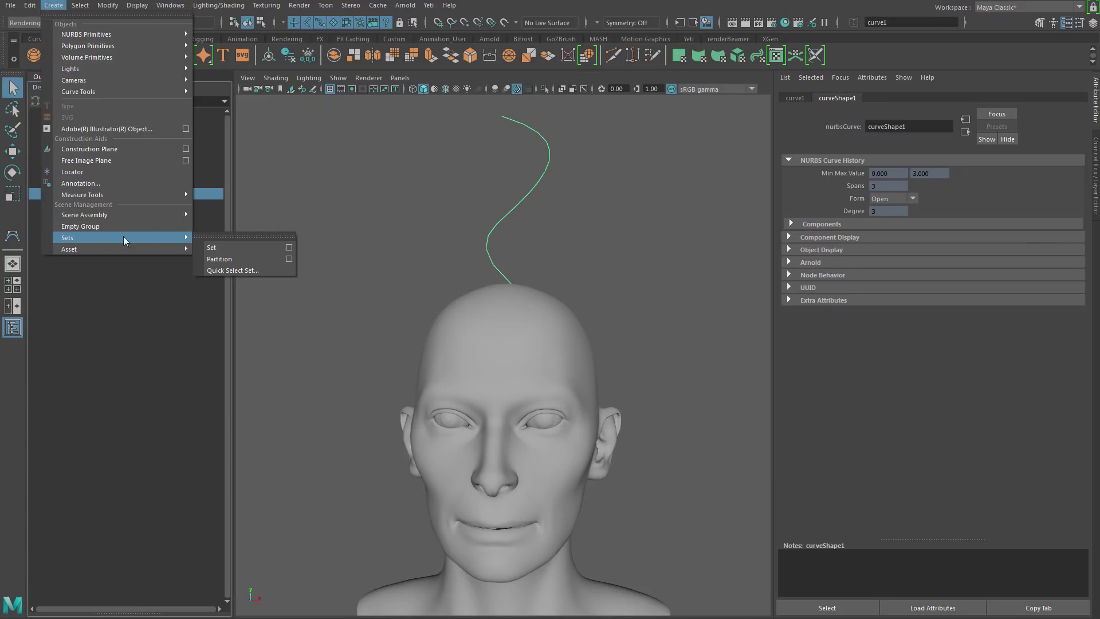
click(222, 247)
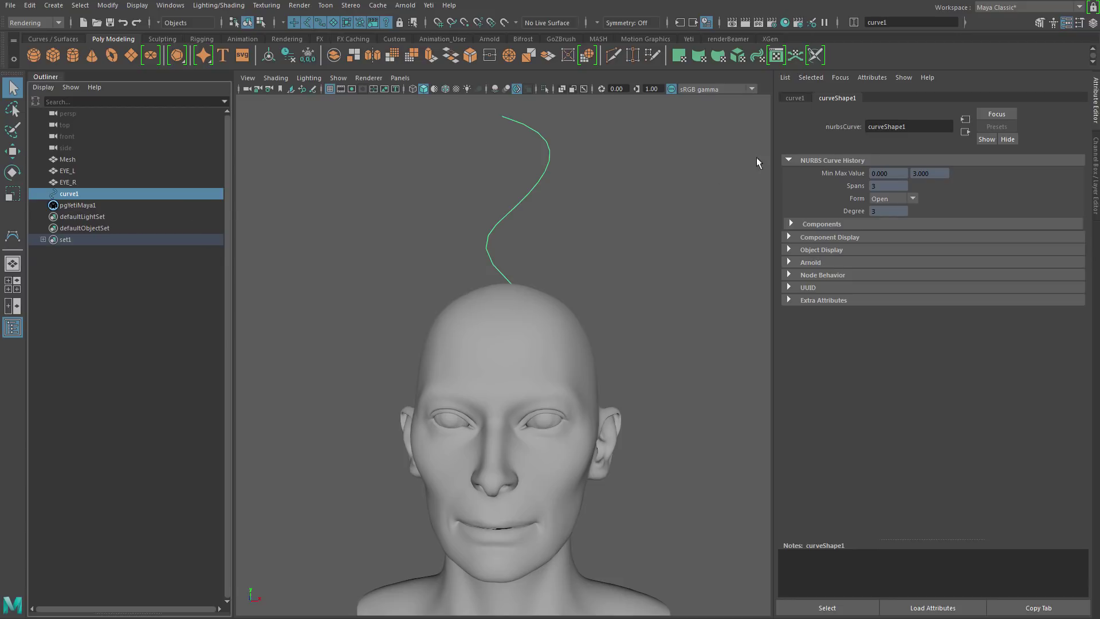
Step: Add set1 to the Input Guide Sets of the pgYetiMaya1 node
click(96, 206)
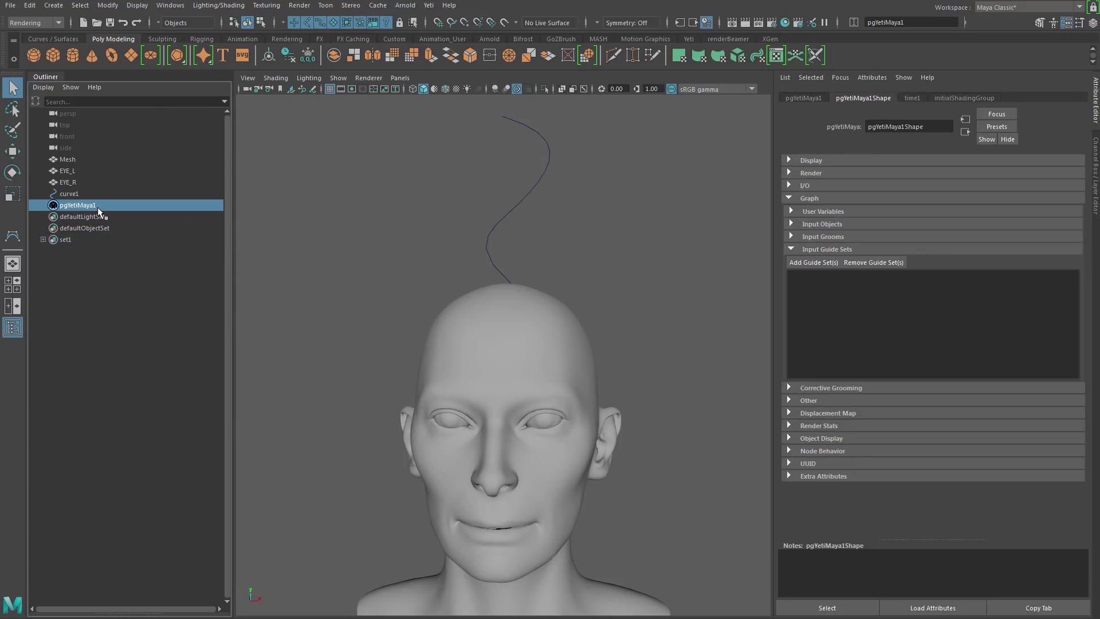
click(798, 262)
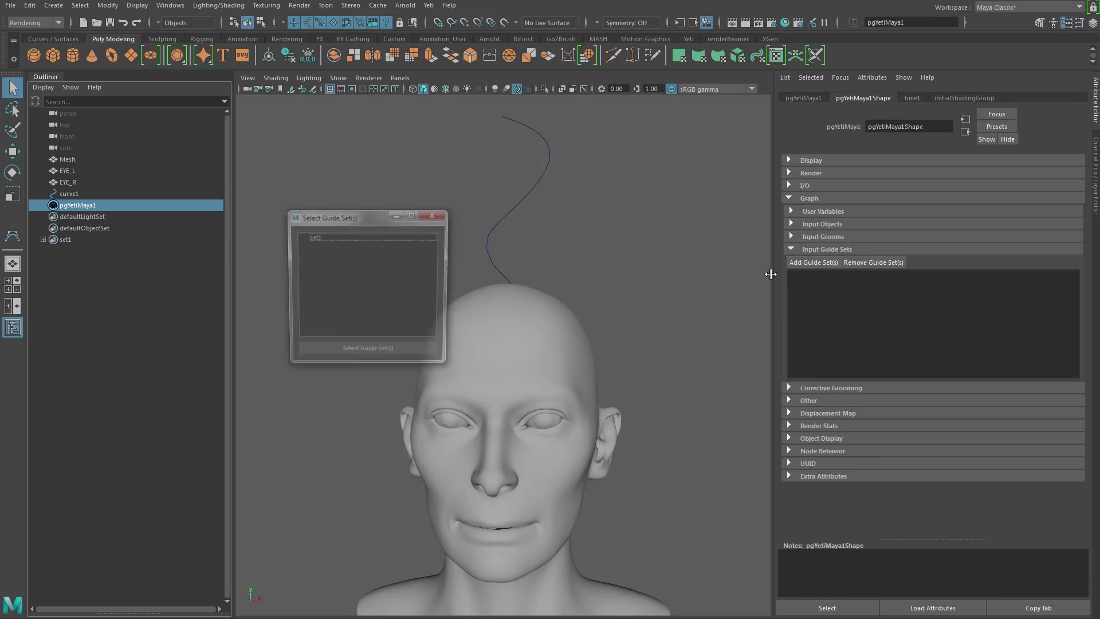
click(322, 237)
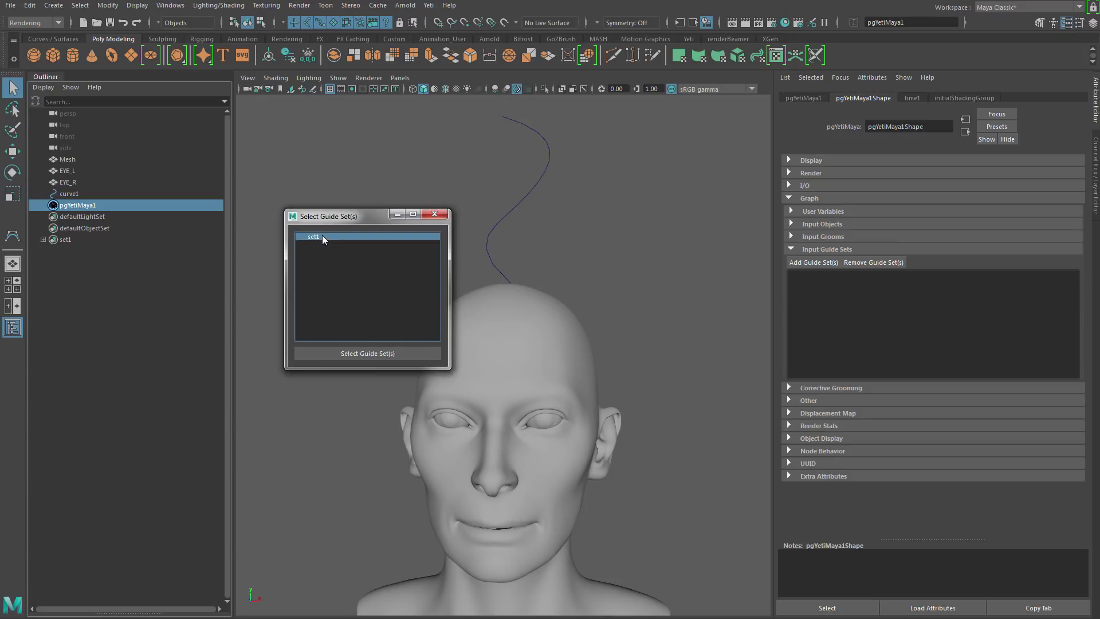
click(359, 354)
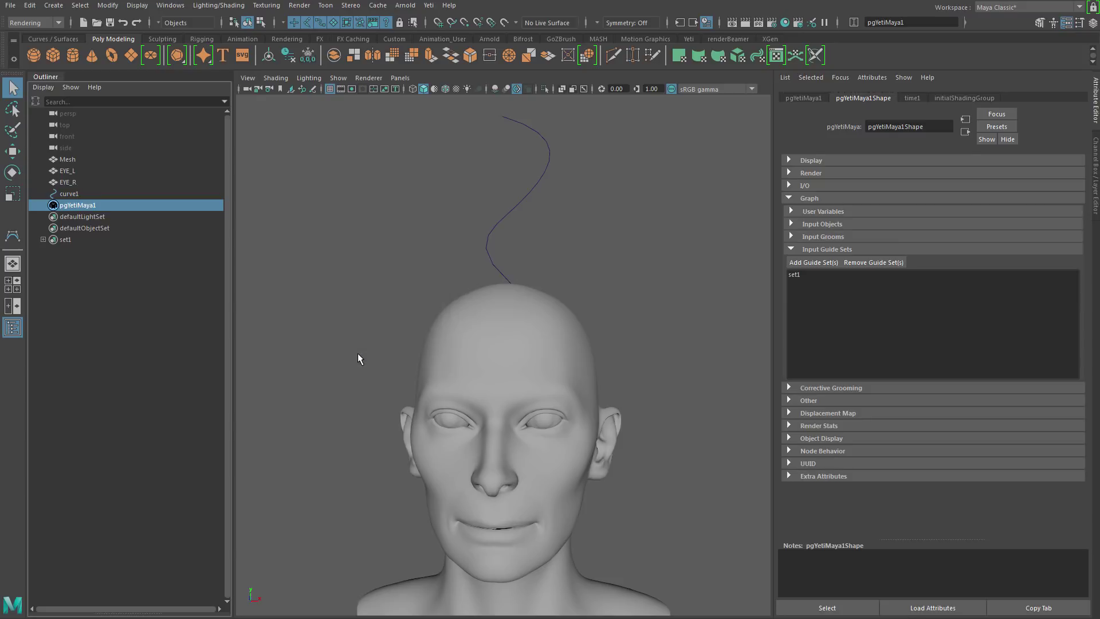
click(791, 249)
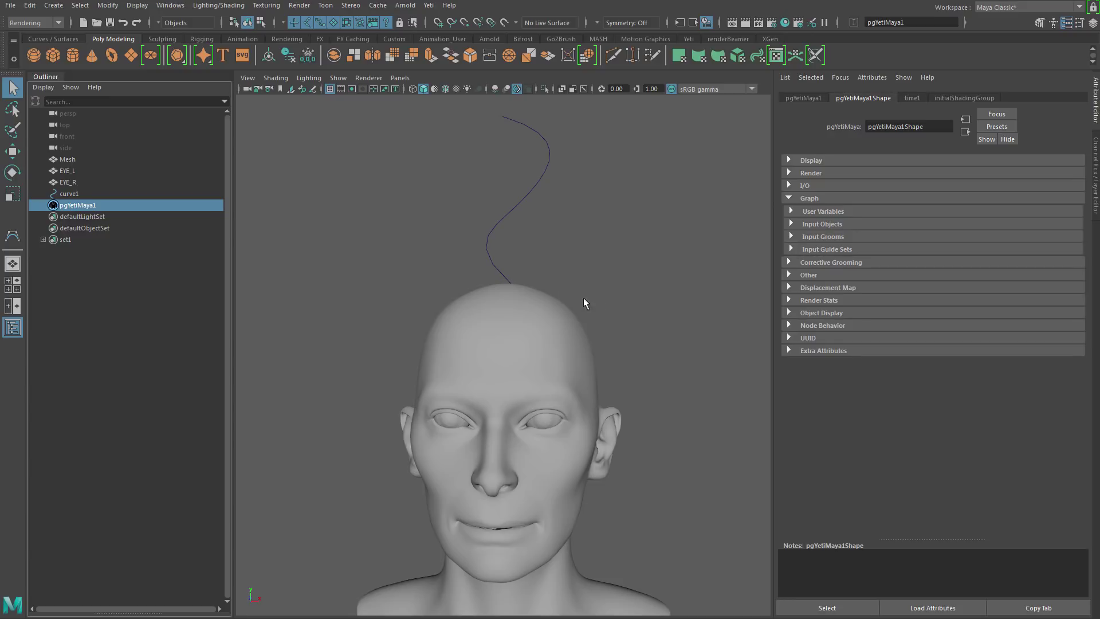
Step: Open the Yeti Graph Editor for pgYetiMaya1 and add an Import node to the graph
click(428, 5)
click(439, 26)
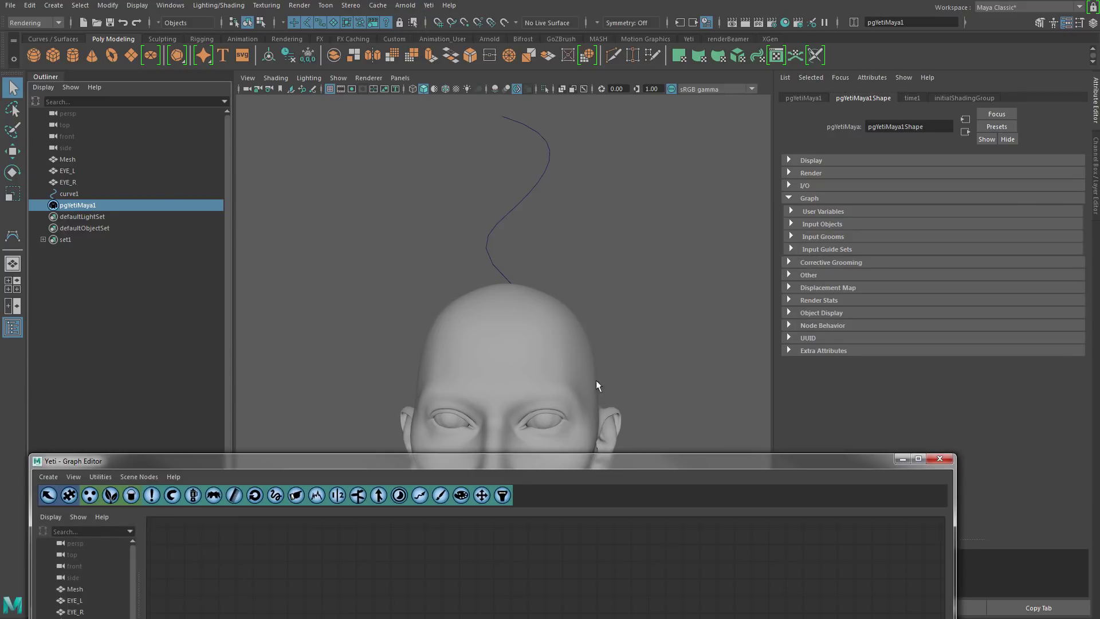
drag(599, 459, 624, 366)
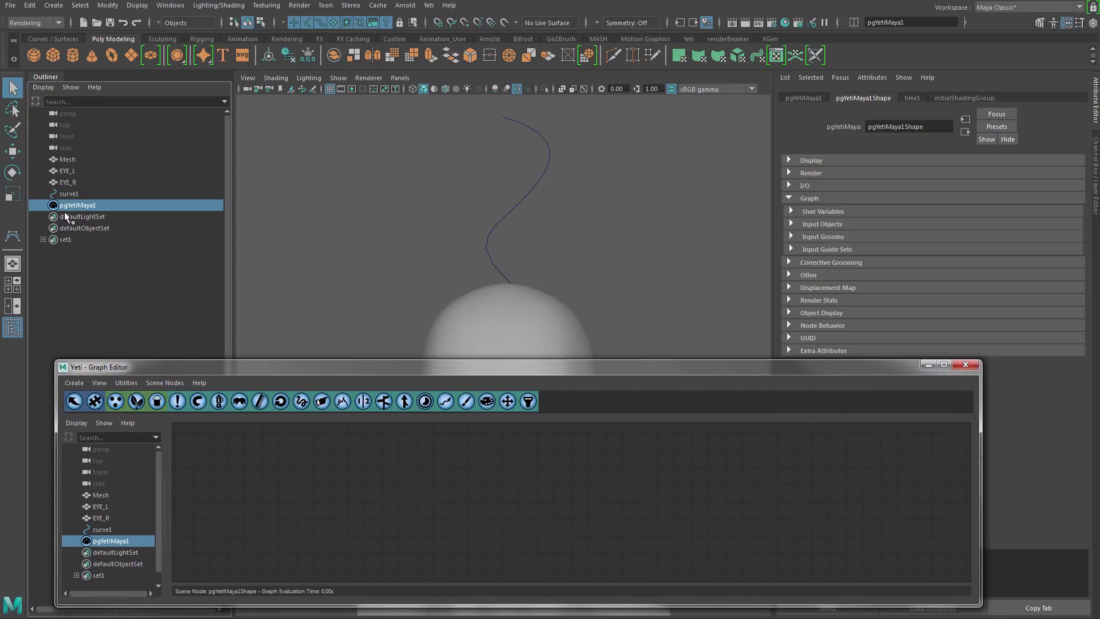
click(74, 403)
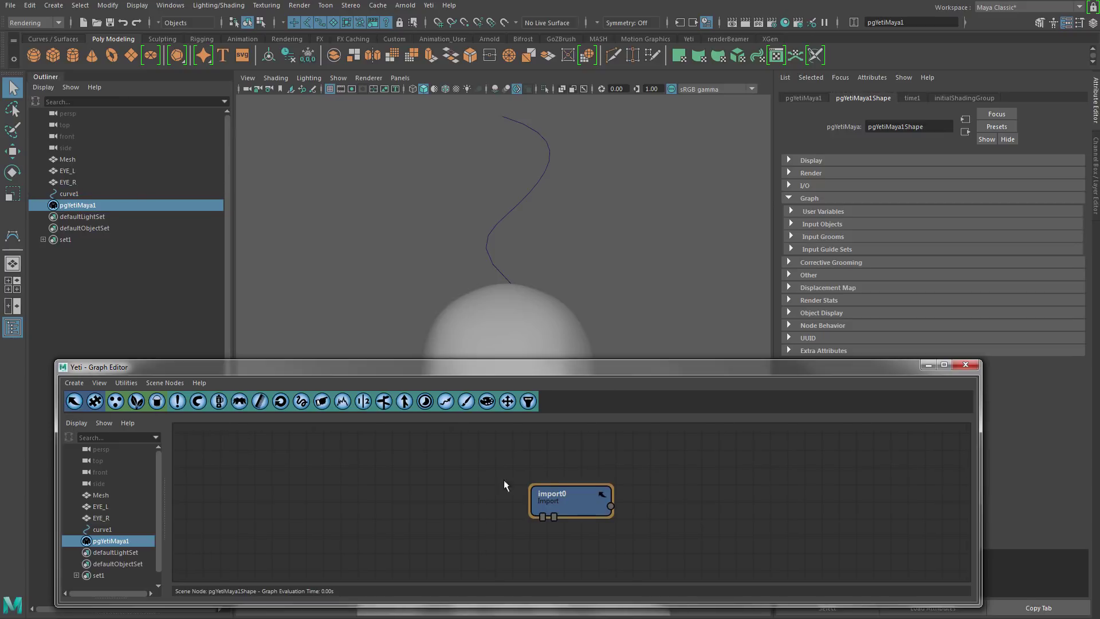
Step: Rename the Import node to GEO and set its geometry selection to MeshShape
click(562, 487)
drag(4, 68, 318, 119)
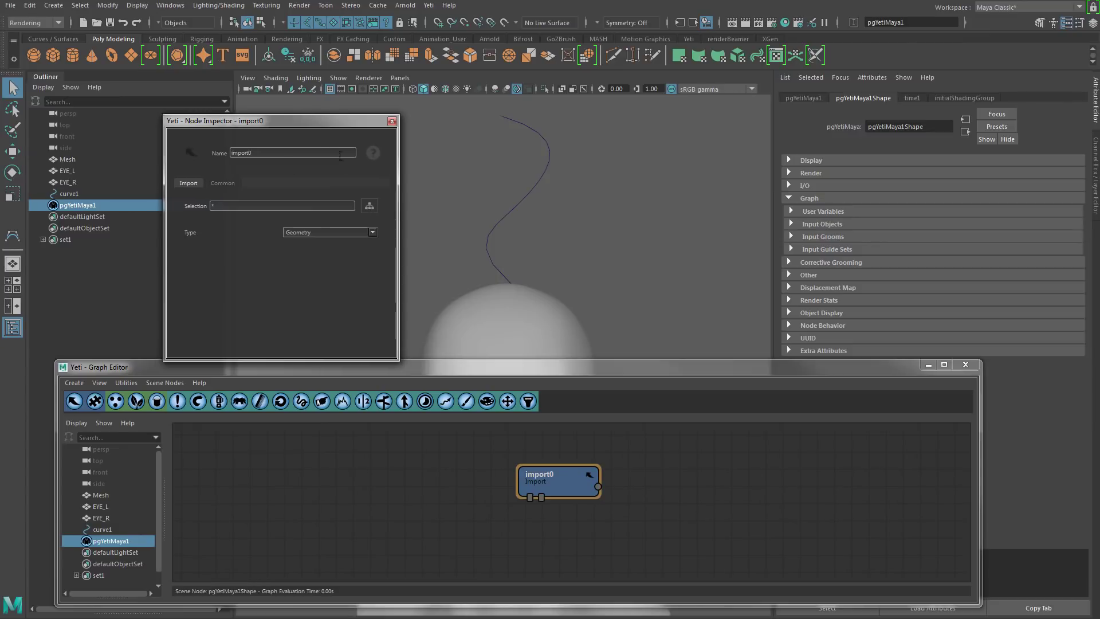
double_click(308, 152)
text(GEO)
key(Return)
click(370, 205)
click(414, 301)
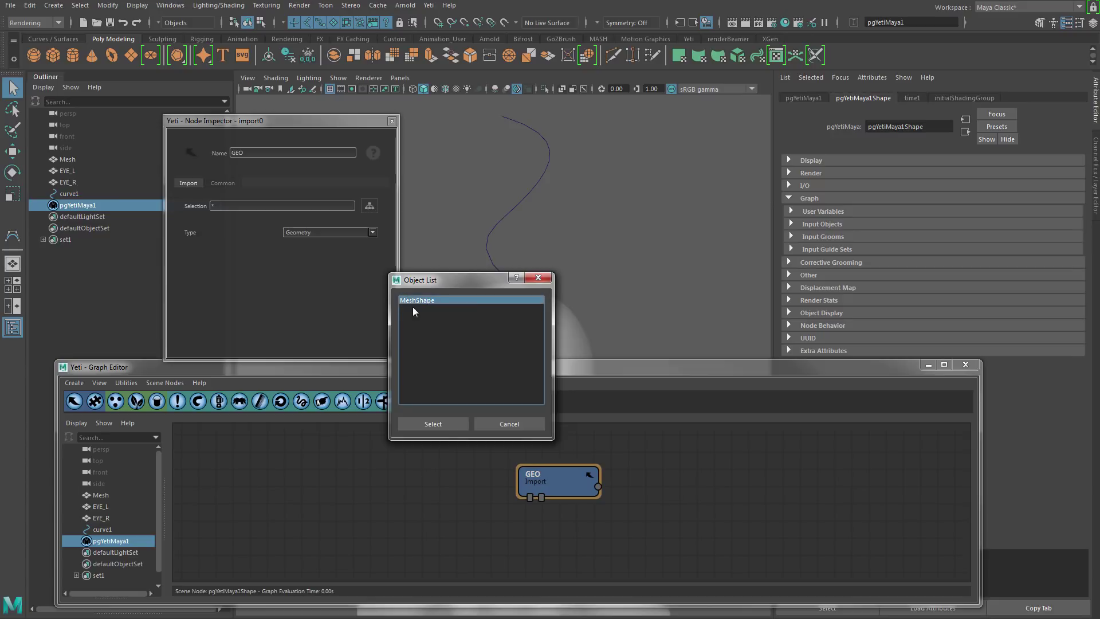
click(446, 427)
click(392, 121)
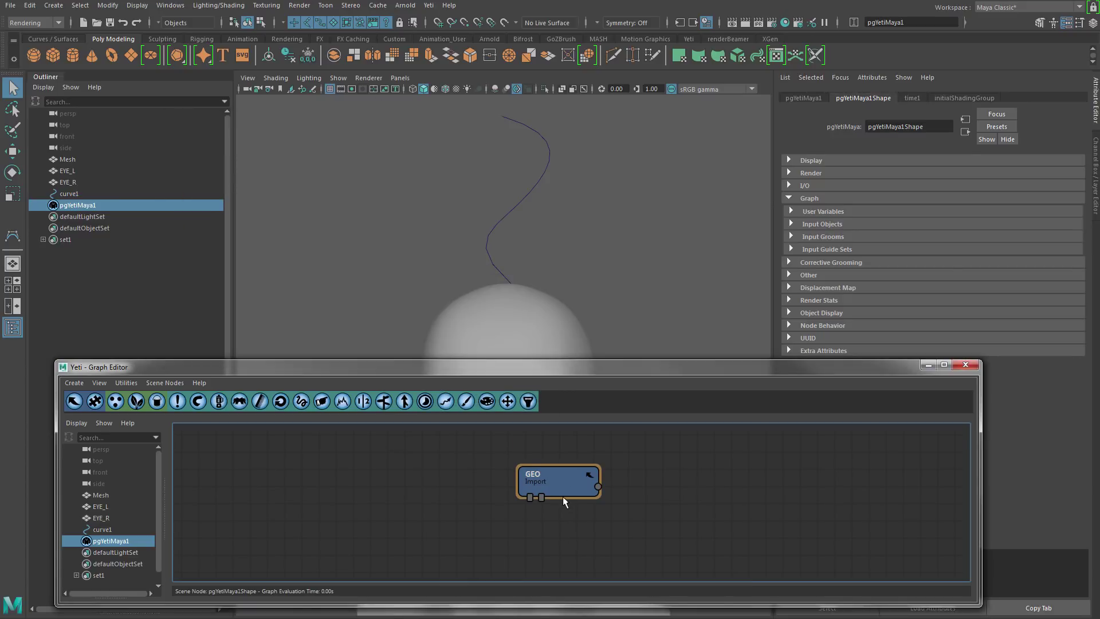
Step: Add a second Import node below GEO and set its type to Guides
drag(564, 497, 563, 482)
click(554, 511)
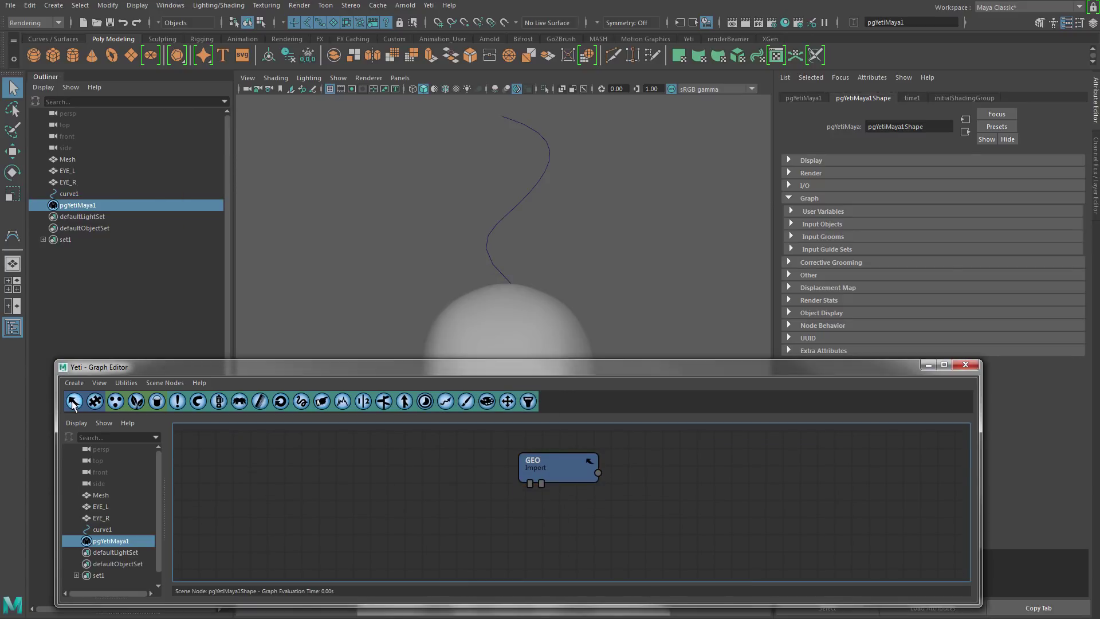
click(72, 402)
drag(566, 534, 558, 531)
double_click(558, 531)
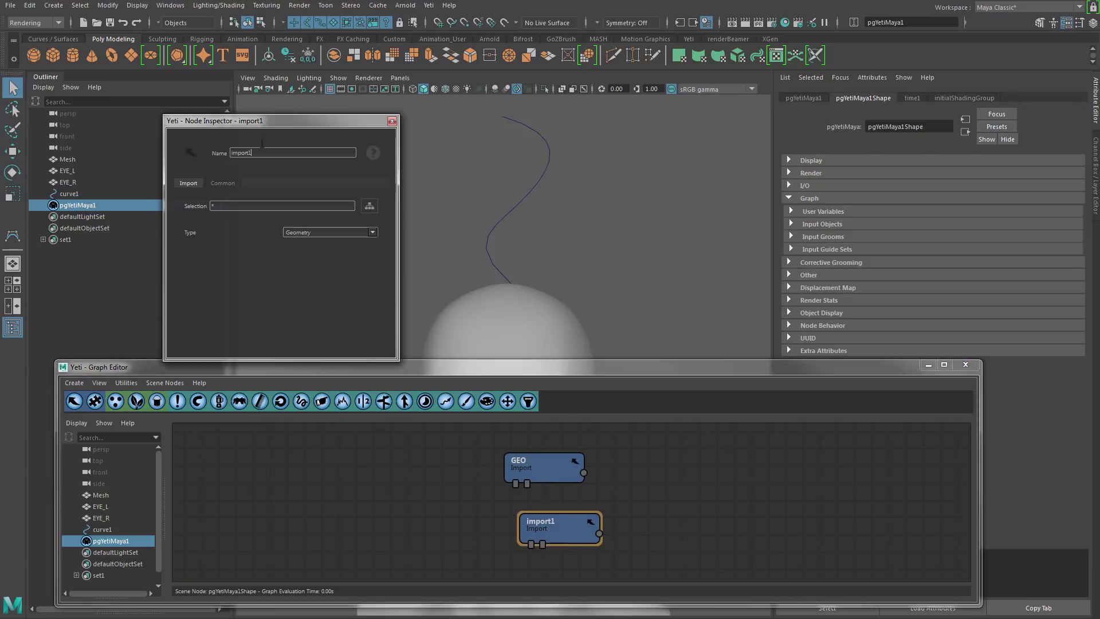
click(371, 233)
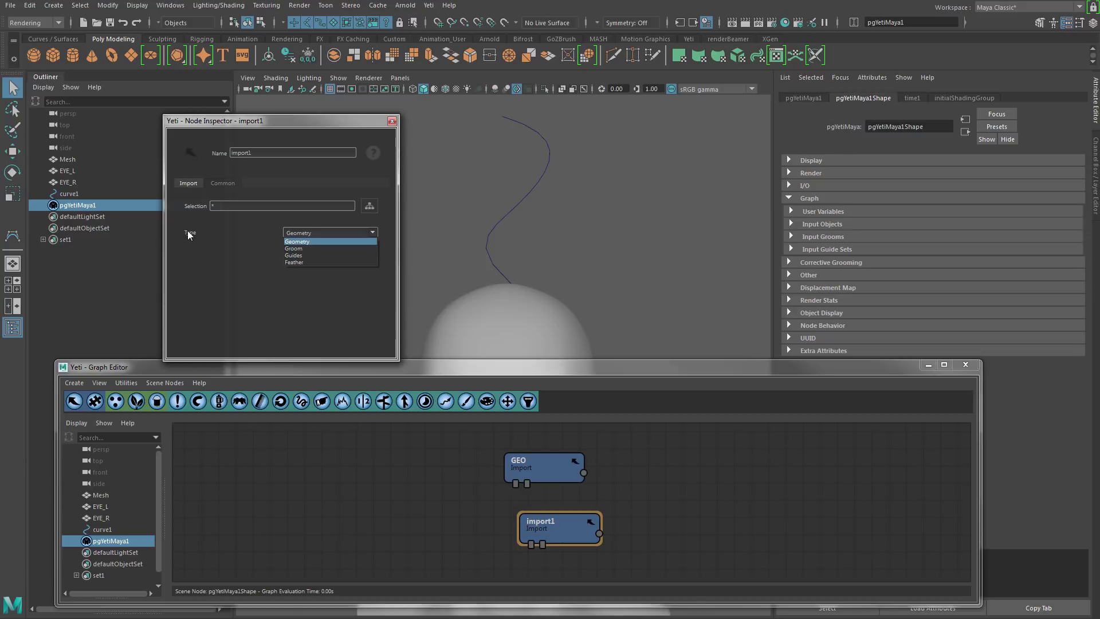
click(312, 255)
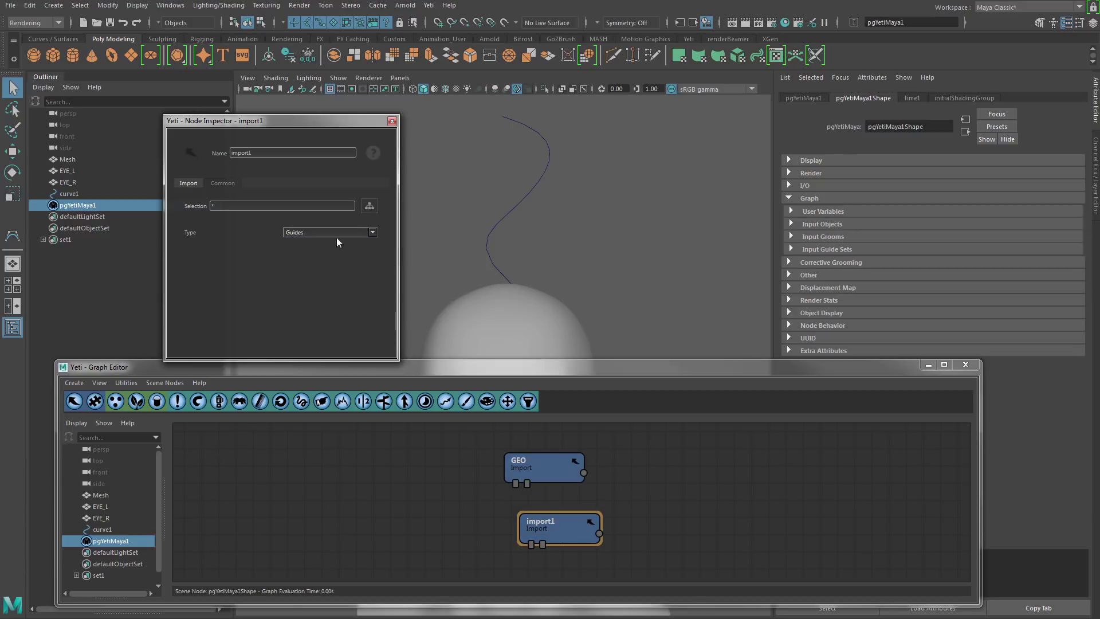
Step: Set the second Import node's selection to set1 and rename the node to GUIDES
click(369, 206)
click(409, 300)
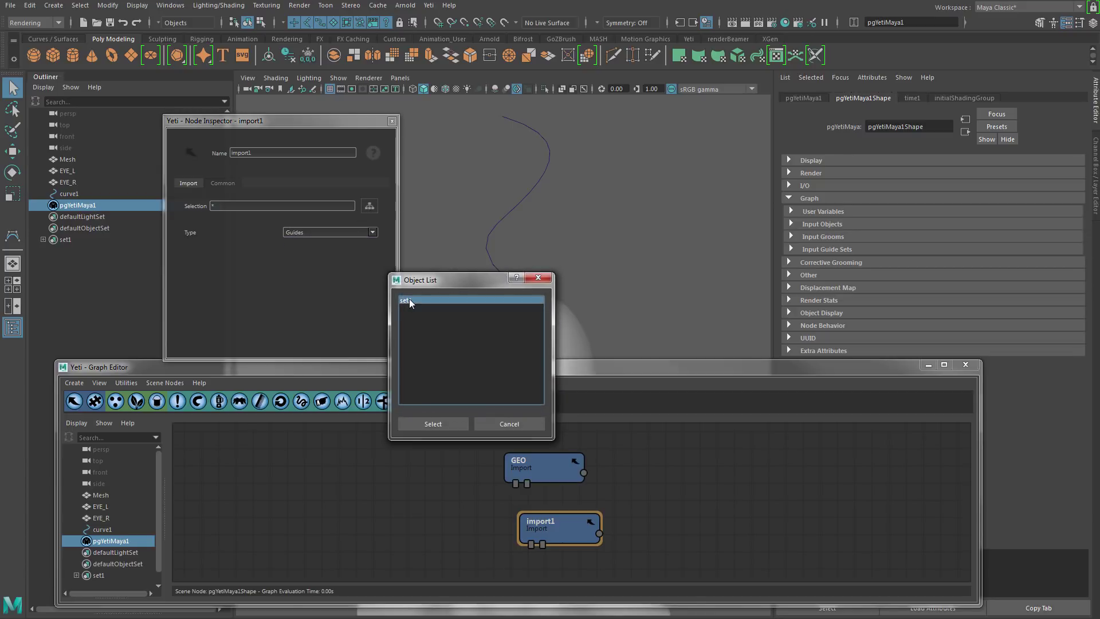
click(452, 423)
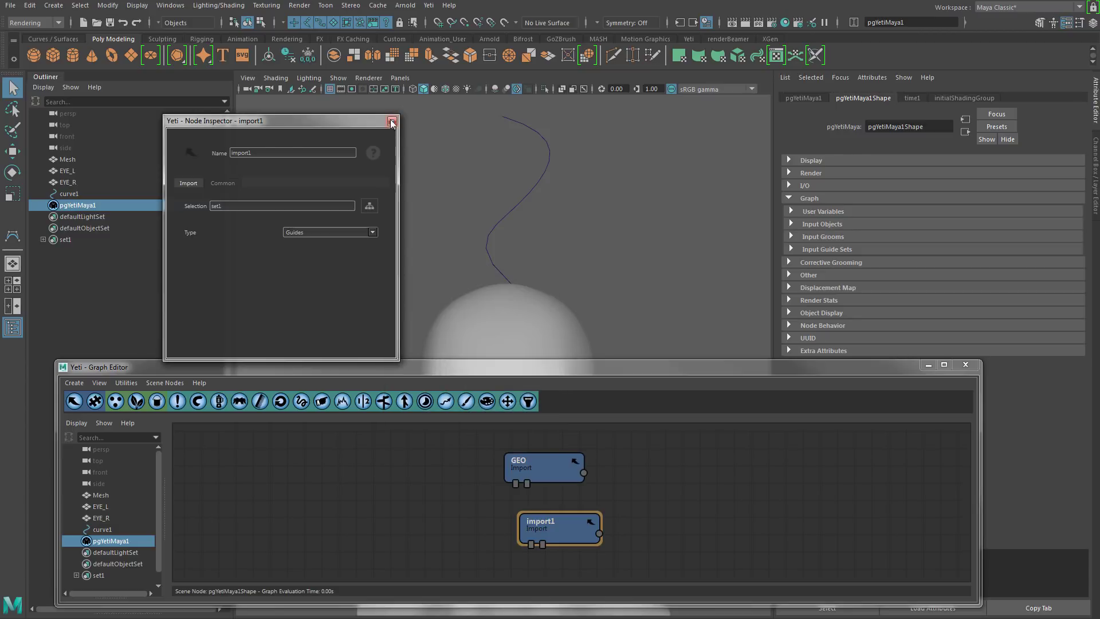
drag(275, 153, 173, 134)
text(GUIDES)
click(392, 121)
Step: Add a Scatter node fed by GEO and display its output on the head
drag(558, 461, 569, 458)
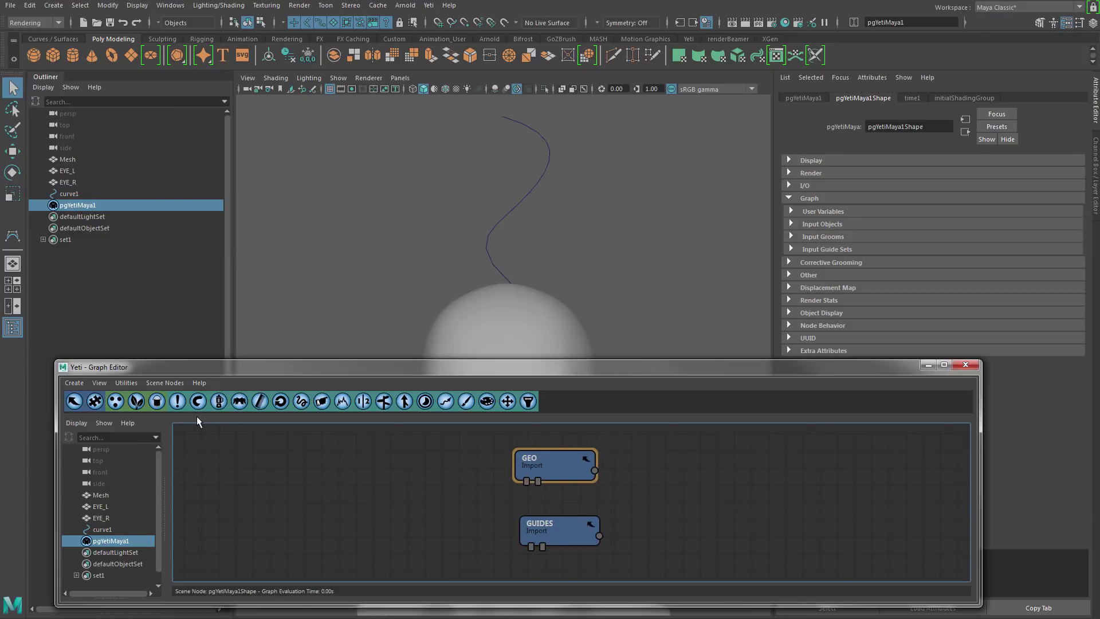
click(116, 402)
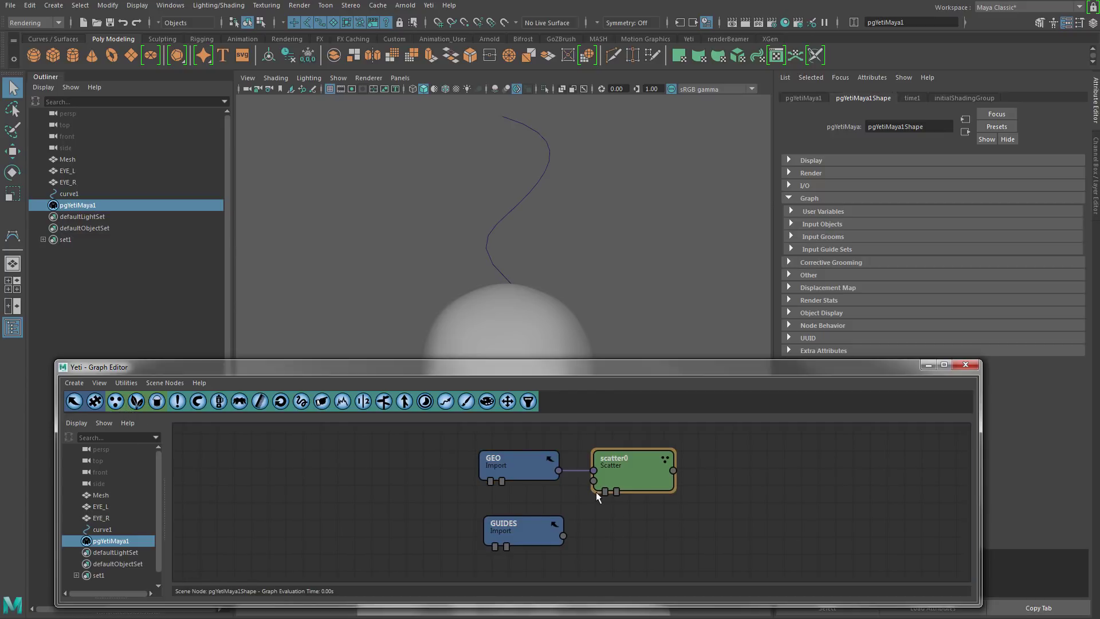
click(604, 491)
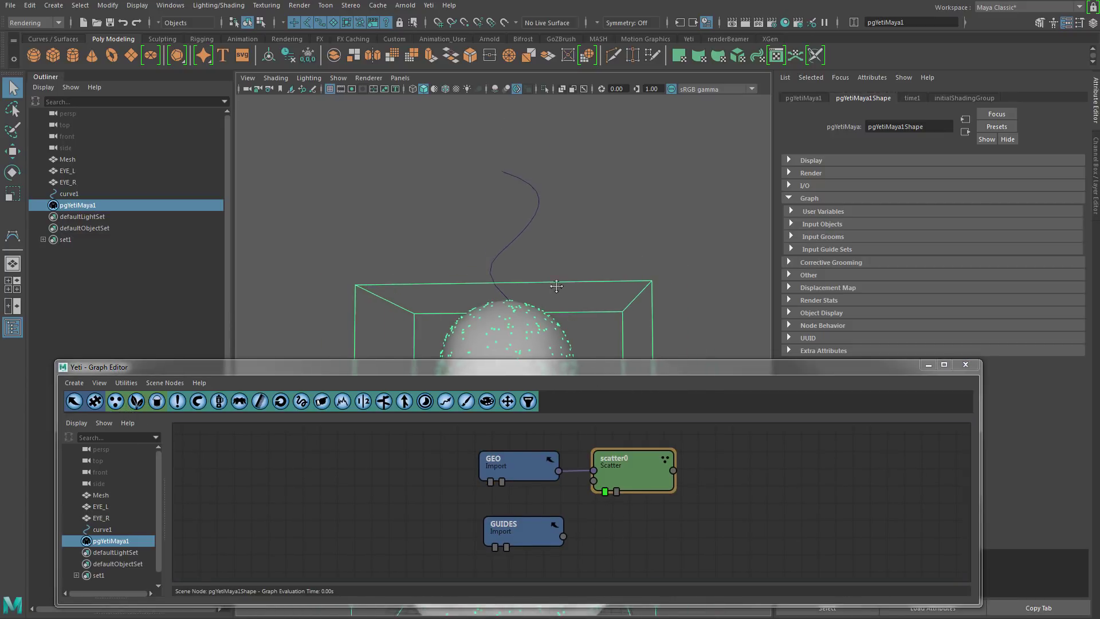
alt+middle_drag(559, 246, 557, 163)
alt+drag(557, 164, 542, 203)
alt+middle_drag(542, 203, 558, 216)
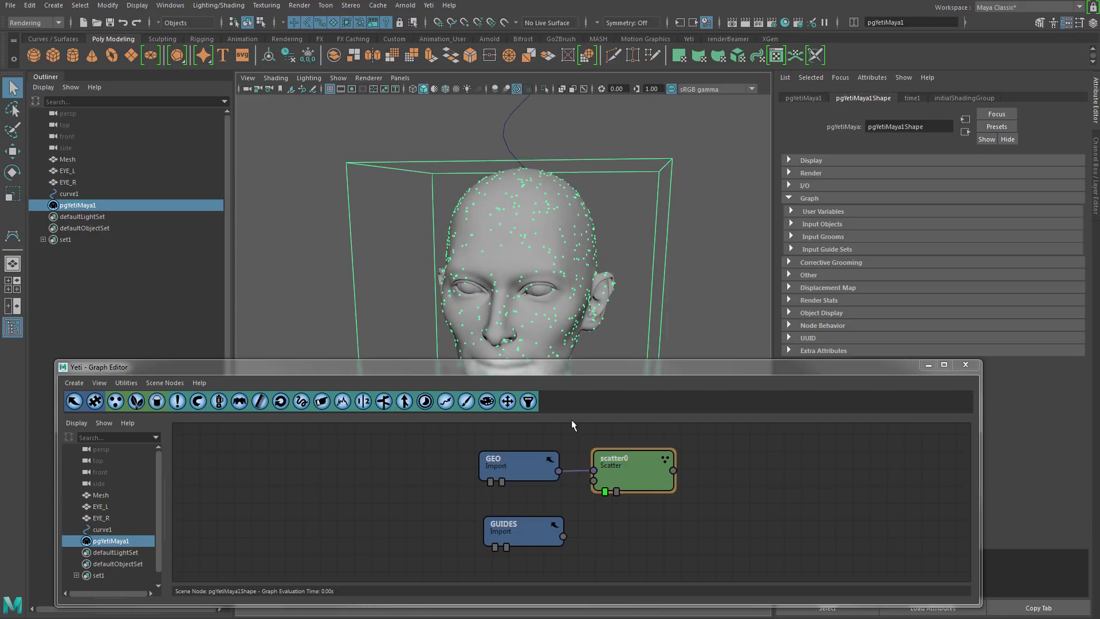
Step: Add a Grow node after scatter0 and display its output on the head
click(136, 401)
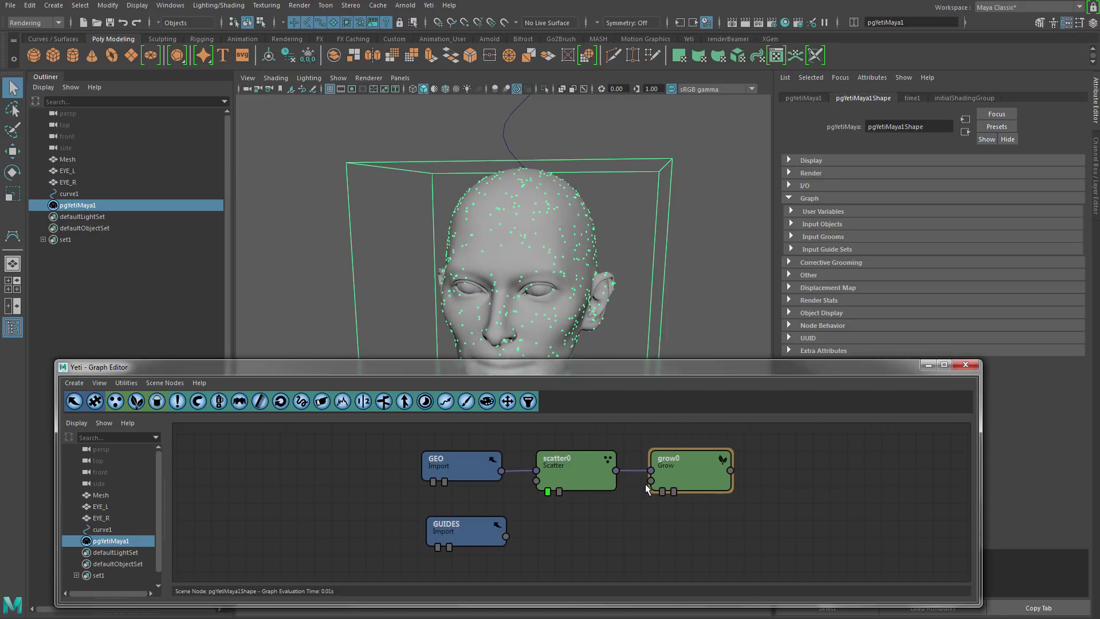
click(663, 491)
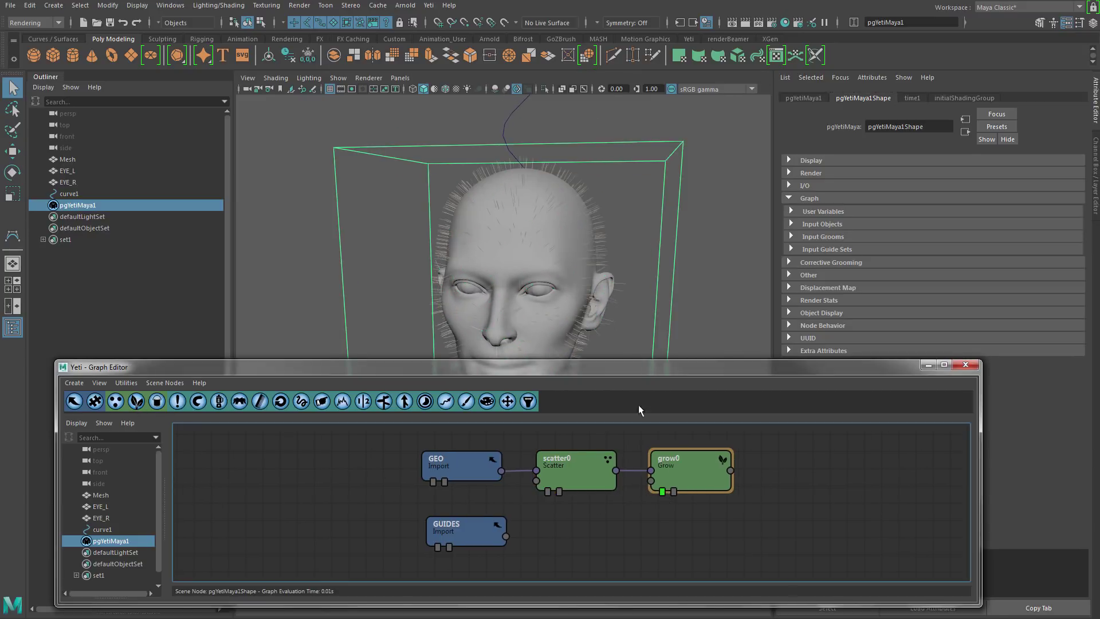
drag(681, 484, 697, 491)
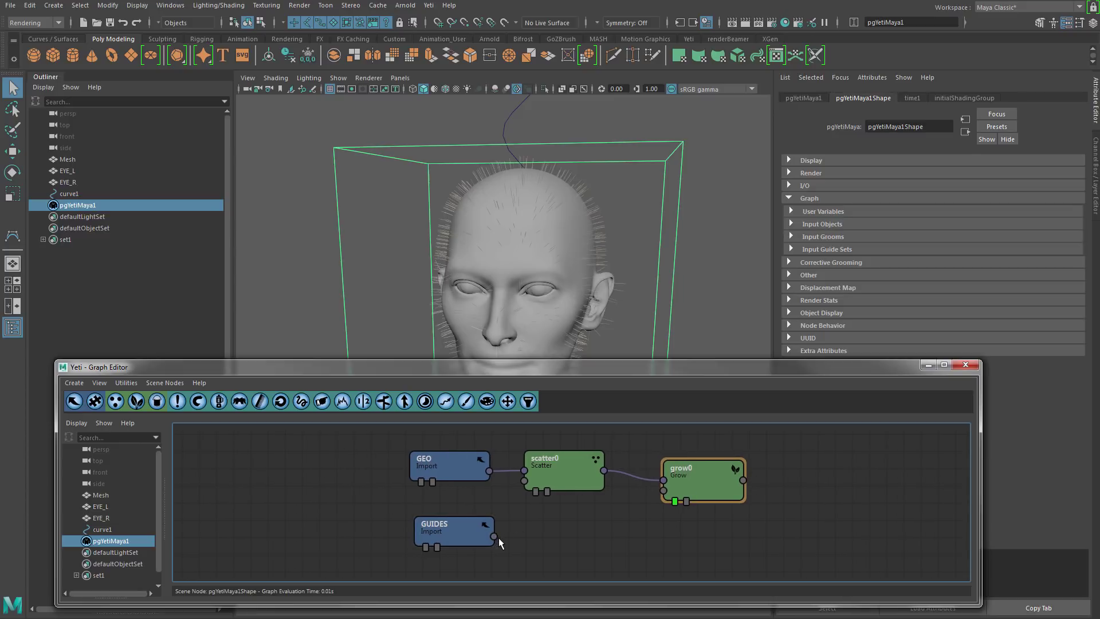
Step: Connect the GUIDES output to the second input of grow0 and inspect the fibres around the guide curve
drag(493, 536, 505, 545)
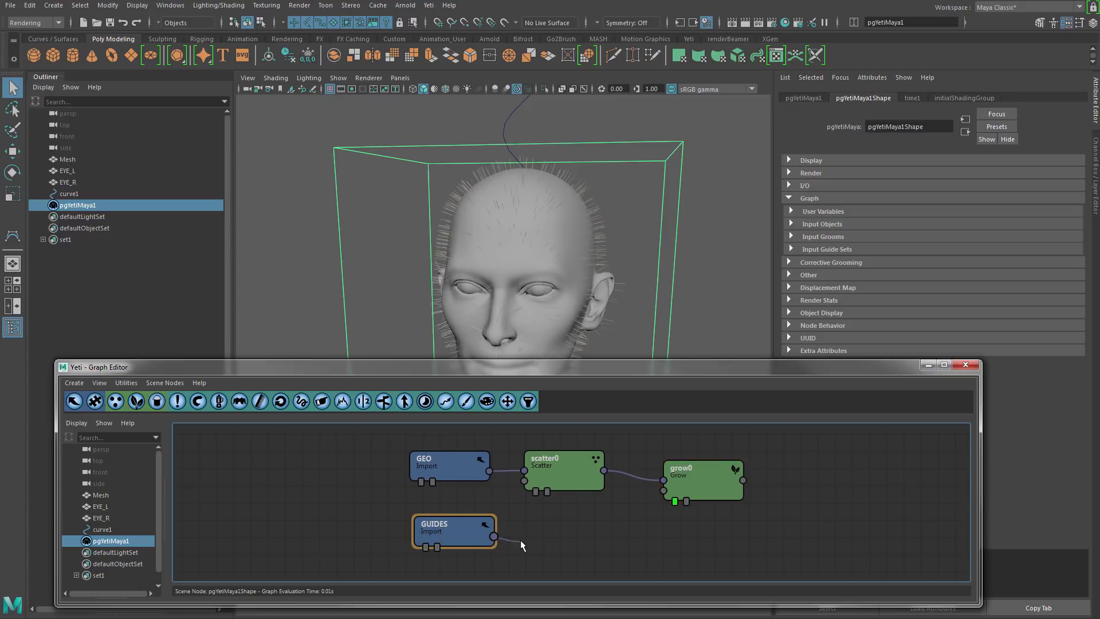
drag(442, 487, 664, 492)
key(f)
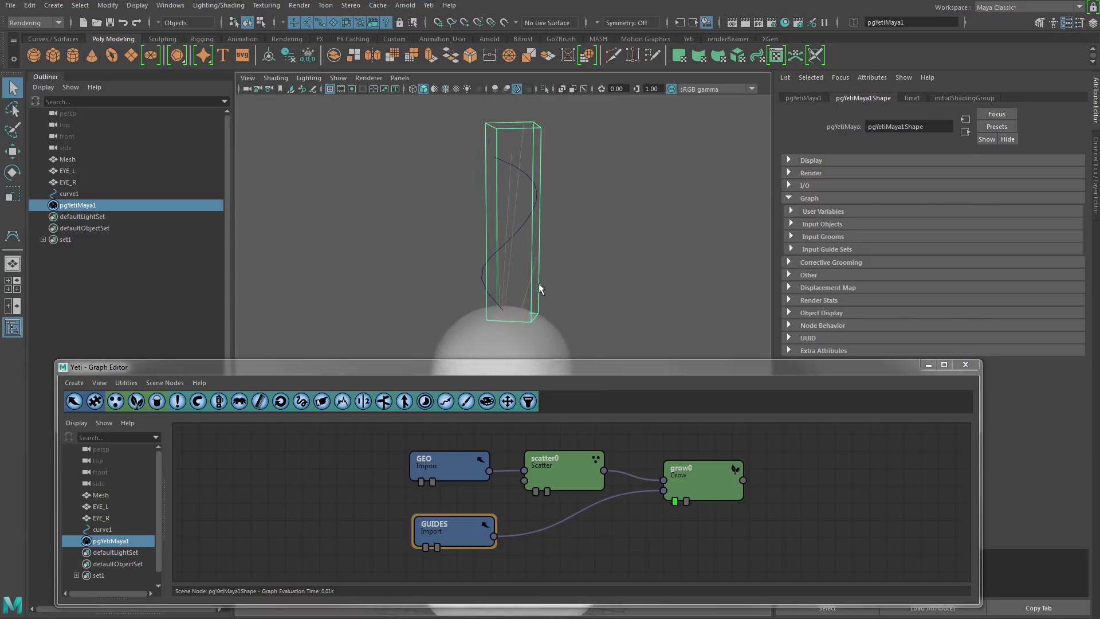
mouse_move(538, 288)
alt+right_down()
mouse_move(659, 313)
mouse_move(619, 294)
mouse_move(550, 296)
alt+right_up()
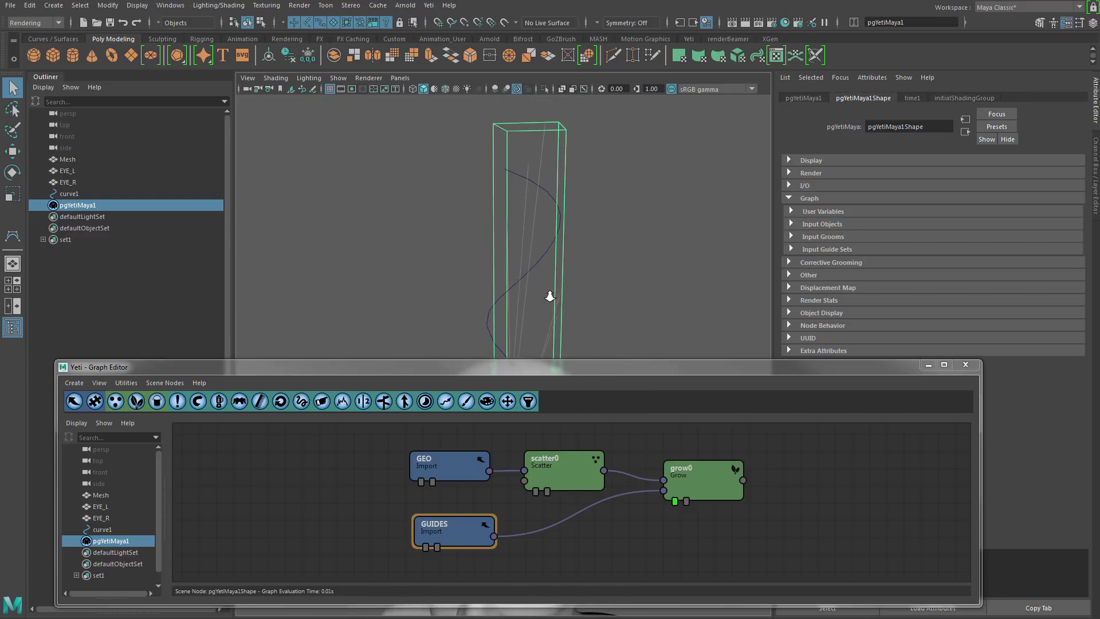
alt+middle_drag(553, 309, 562, 255)
alt+right_drag(593, 275, 561, 274)
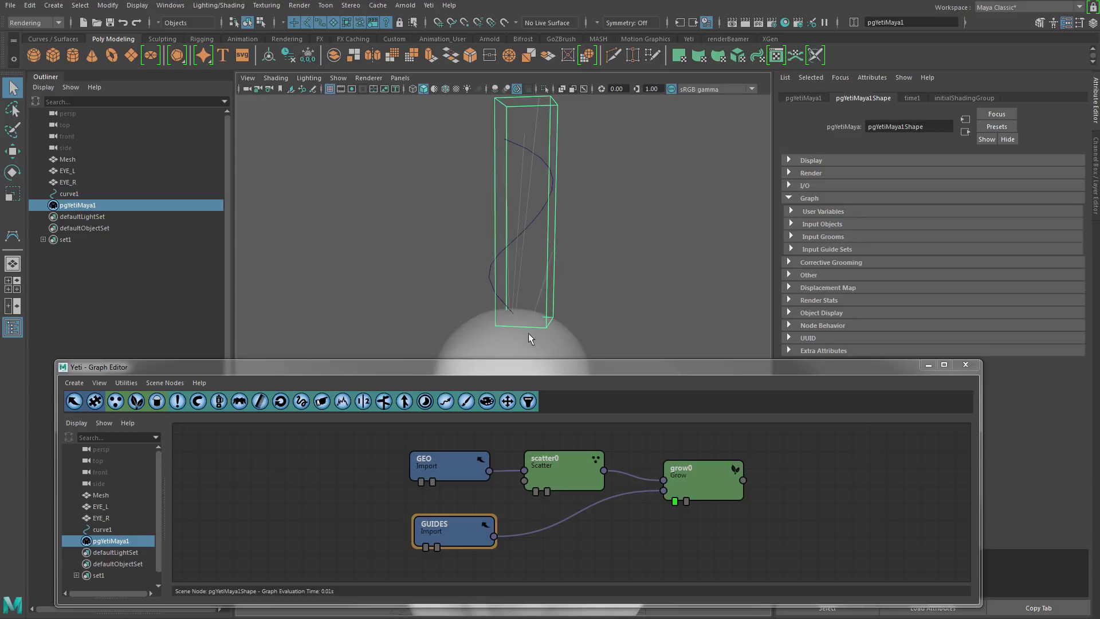
drag(692, 483, 681, 487)
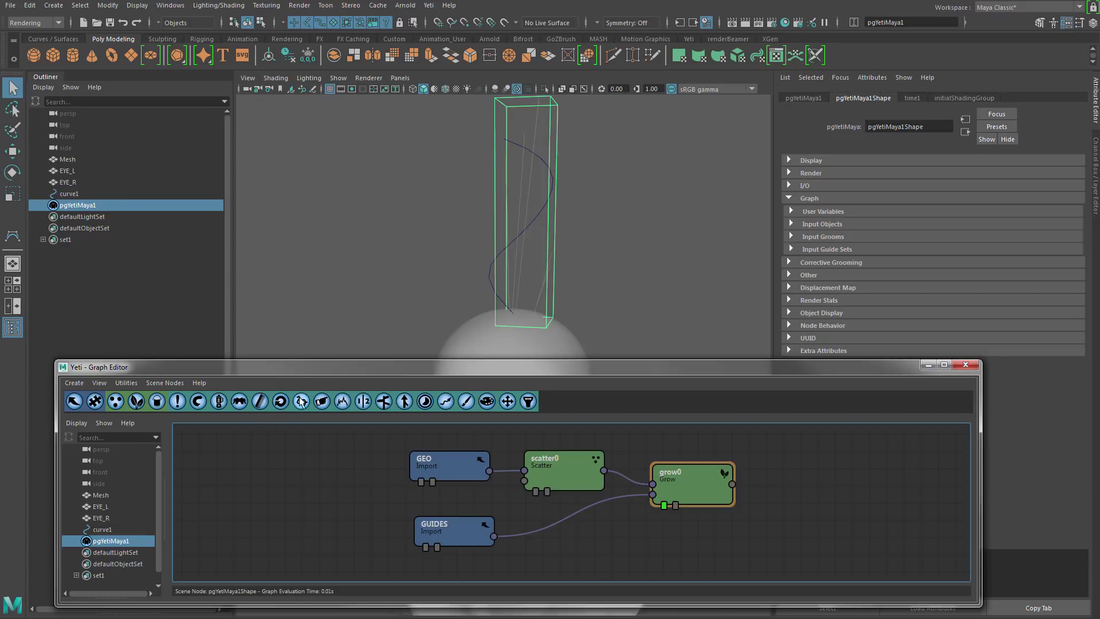
click(261, 402)
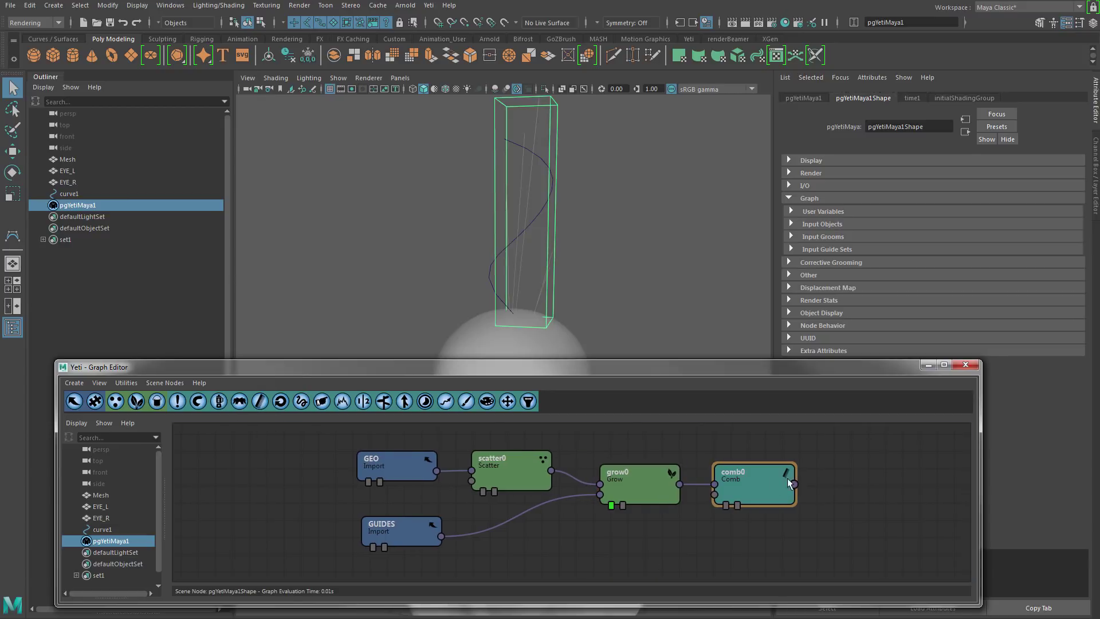
drag(768, 488, 723, 490)
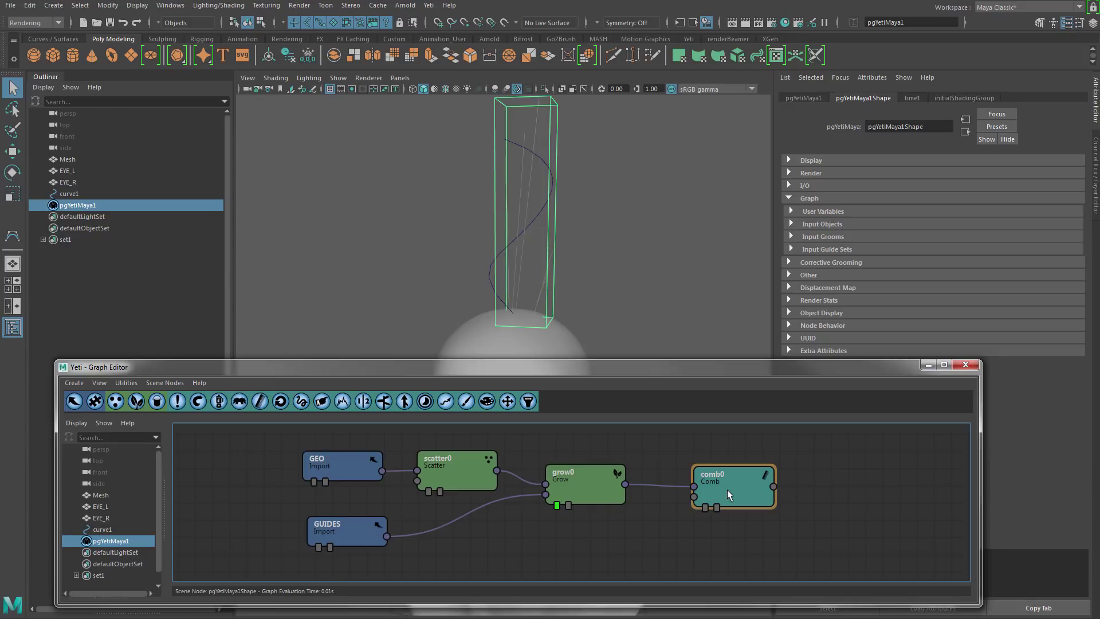
key(Delete)
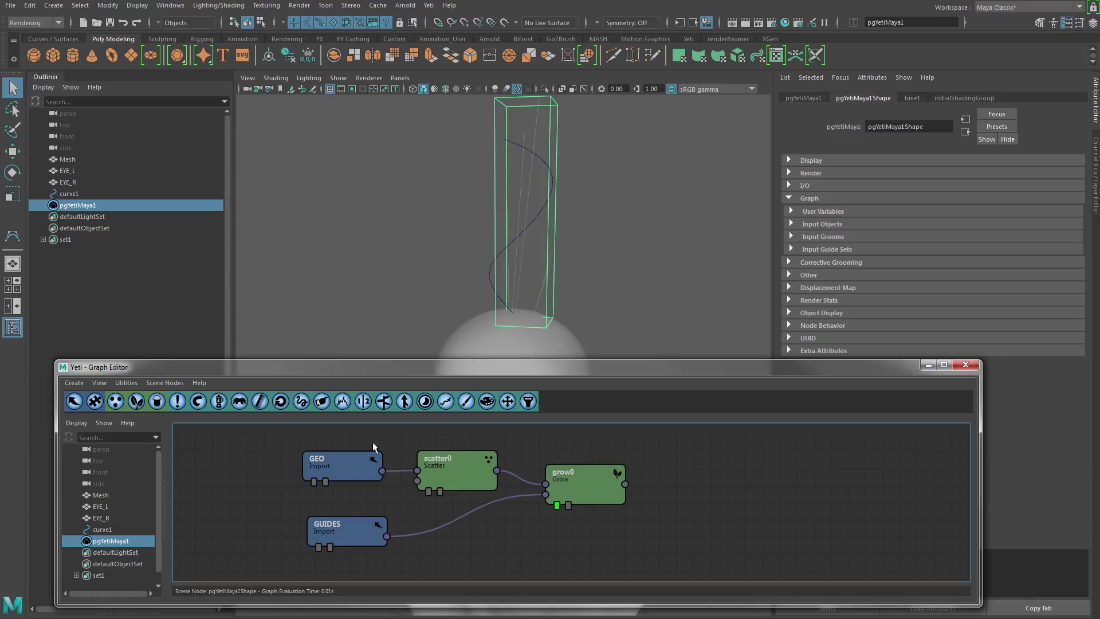
Step: Add a Guide node after grow0, connect GUIDES to its second input, and display its output
click(573, 477)
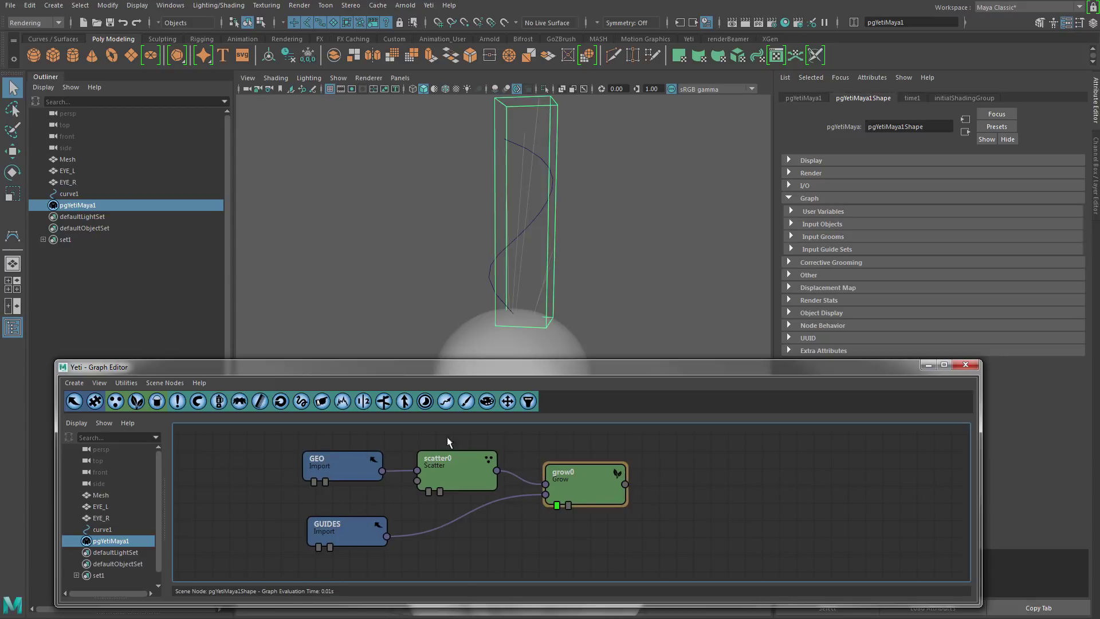
click(383, 401)
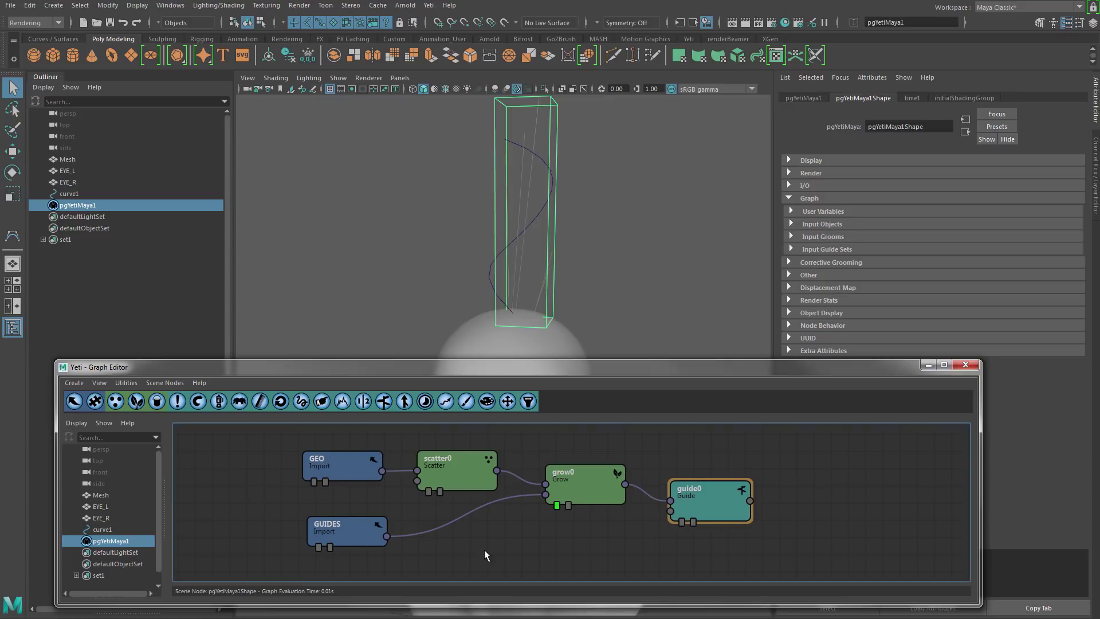
drag(387, 536, 671, 501)
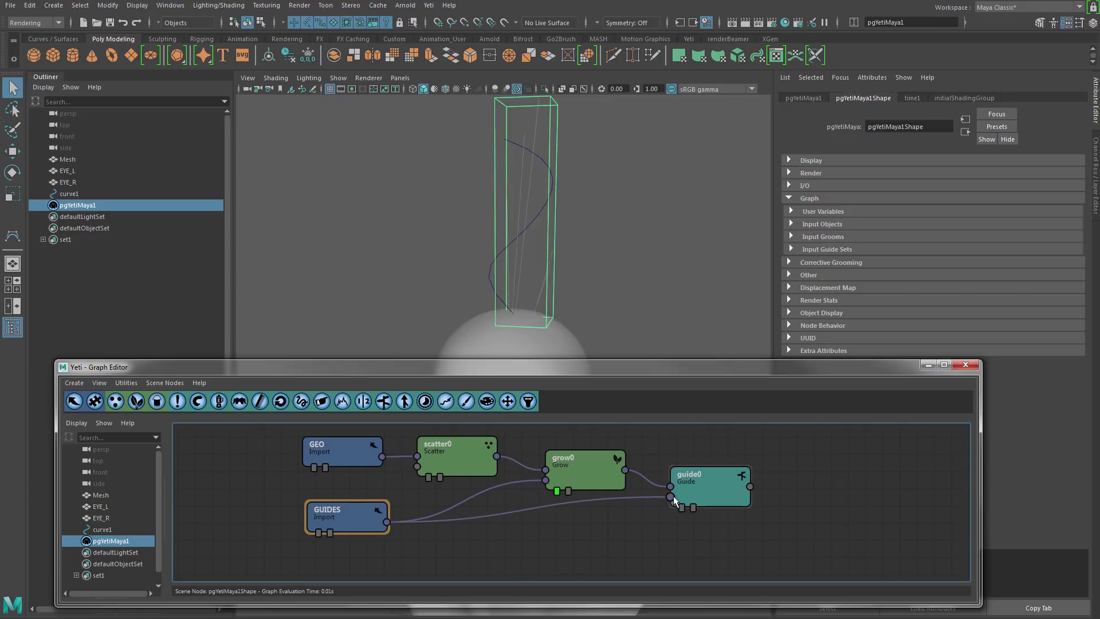
click(681, 508)
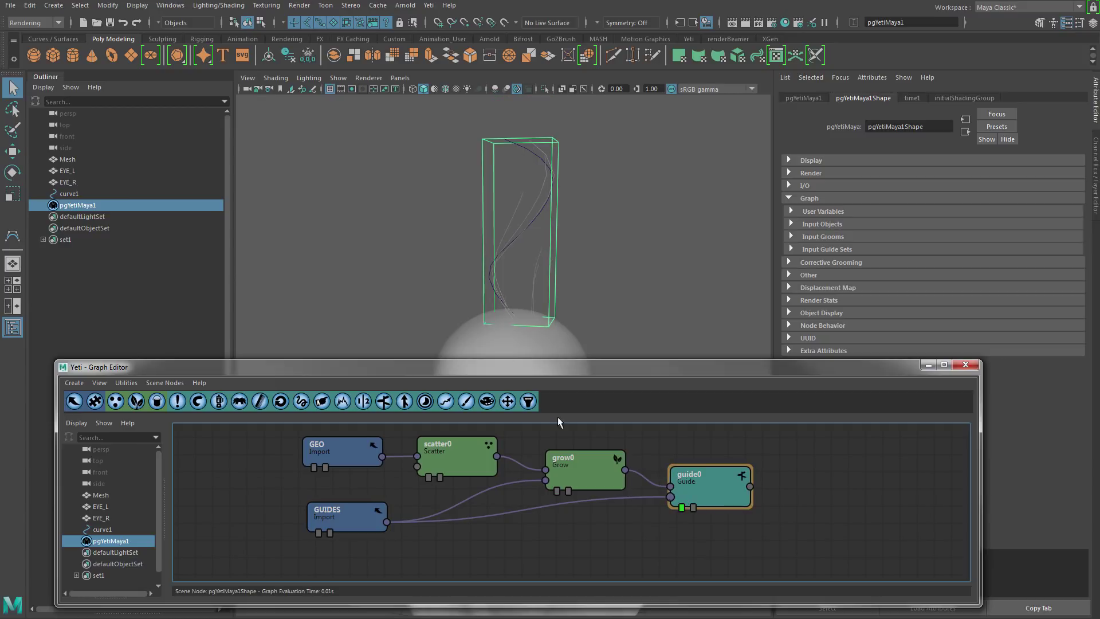
alt+right_drag(542, 265, 559, 287)
alt+middle_drag(559, 287, 551, 350)
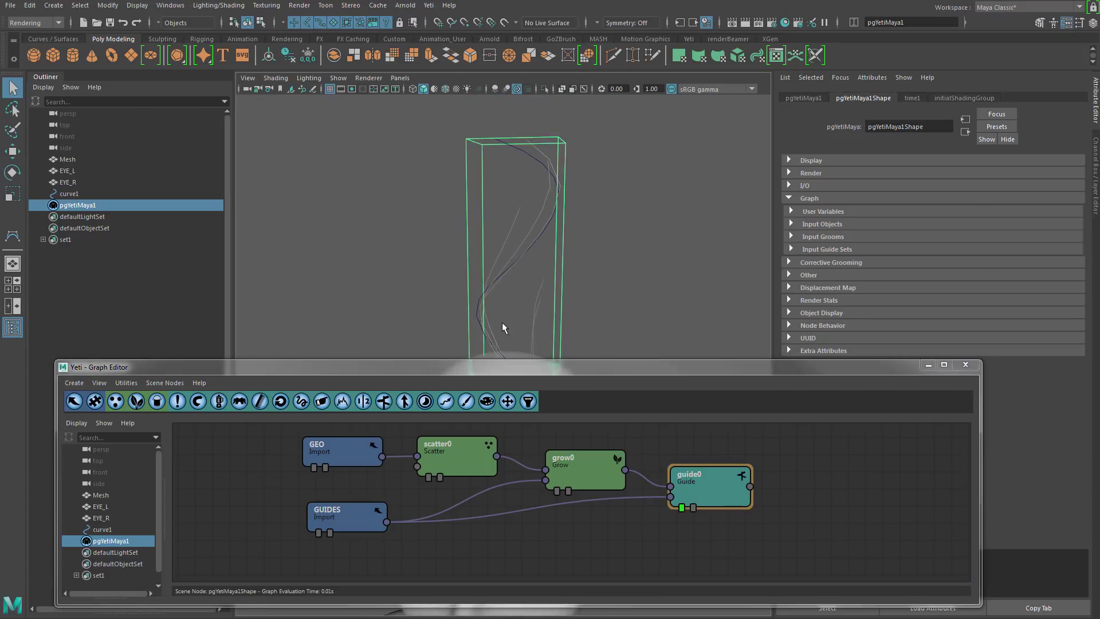
alt+middle_drag(550, 195, 560, 174)
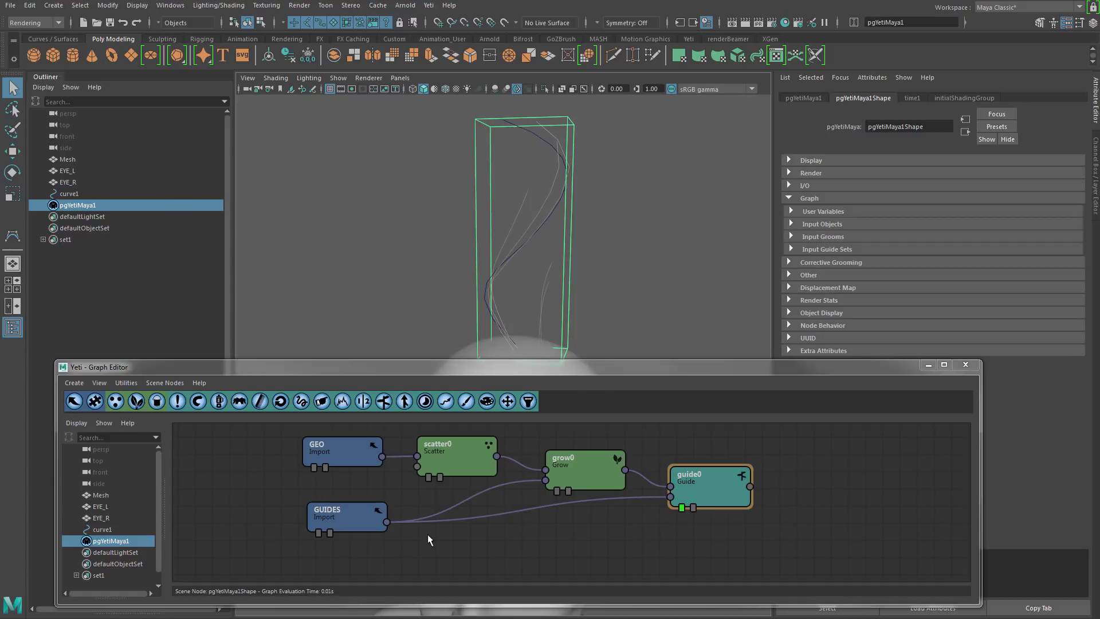
Step: Set the segment count of the grow0 node to 40
double_click(565, 463)
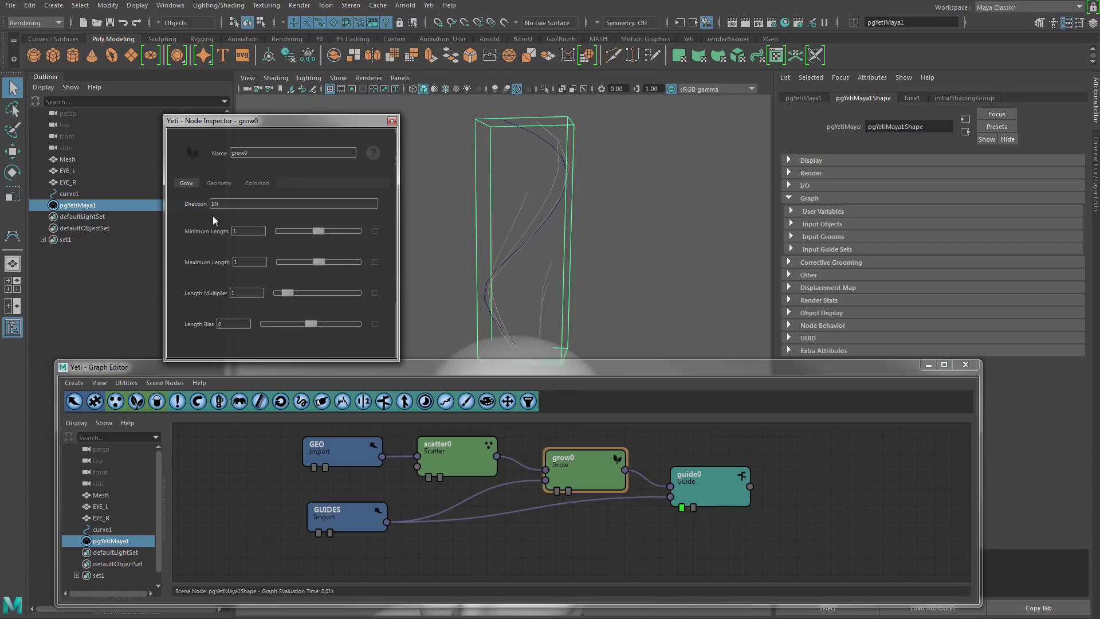
click(225, 182)
double_click(353, 229)
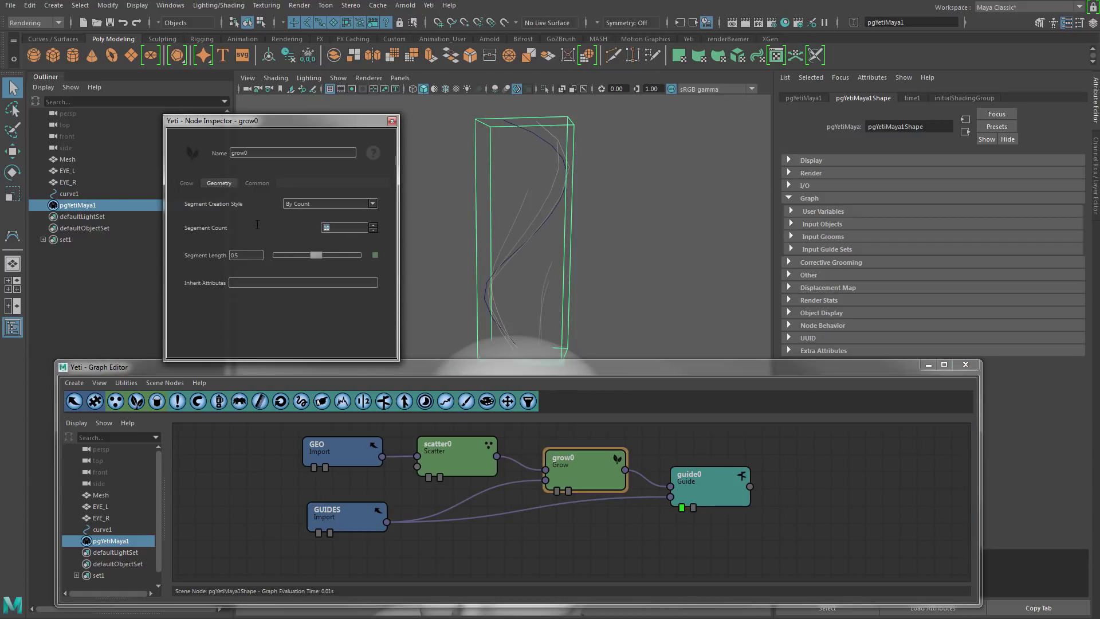
text(40)
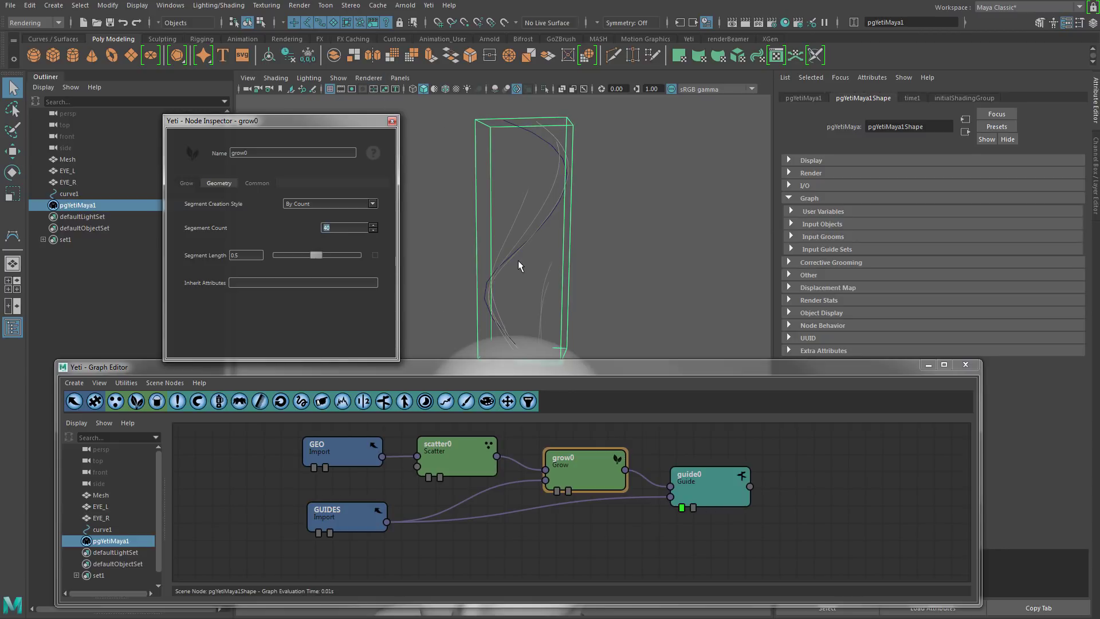
click(392, 121)
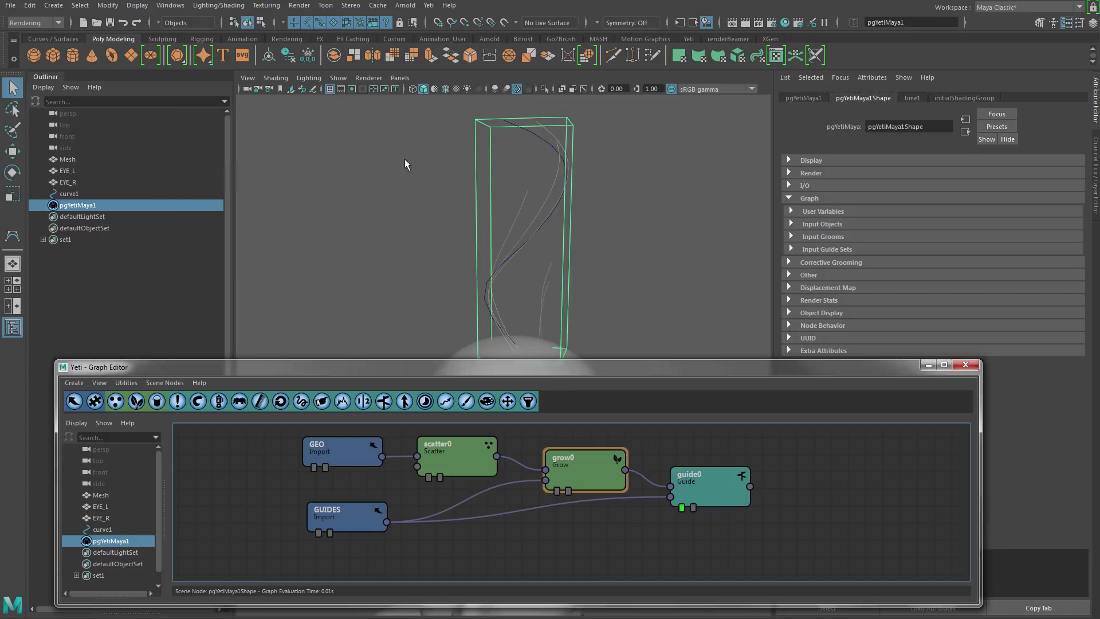
Step: Set the density multiplier of the scatter0 node to 5
double_click(452, 455)
drag(256, 204, 223, 205)
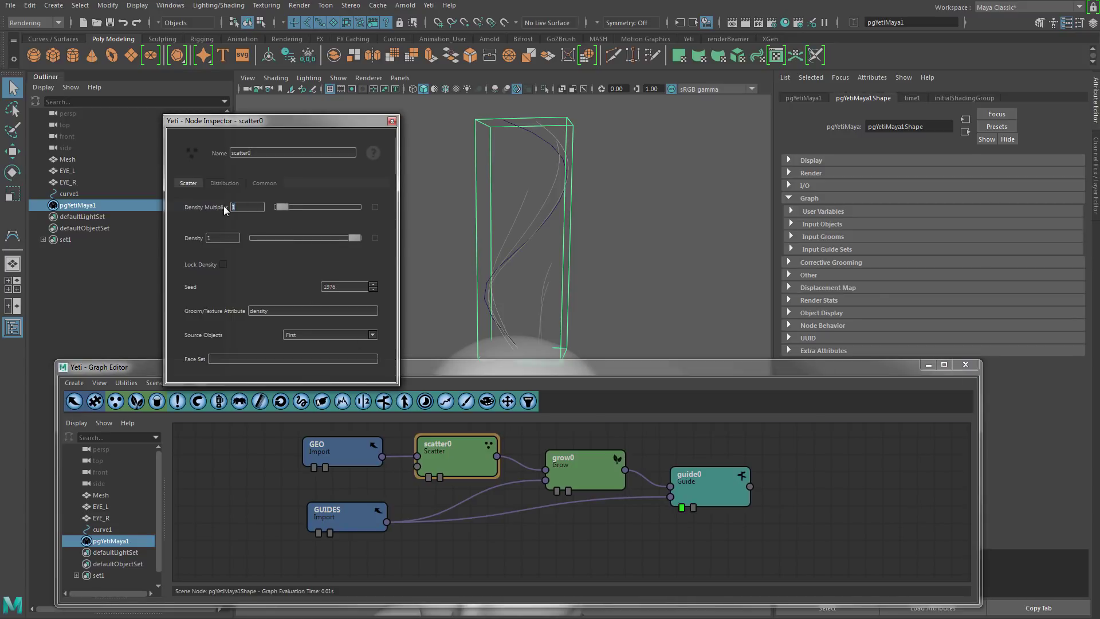
text(5)
key(Return)
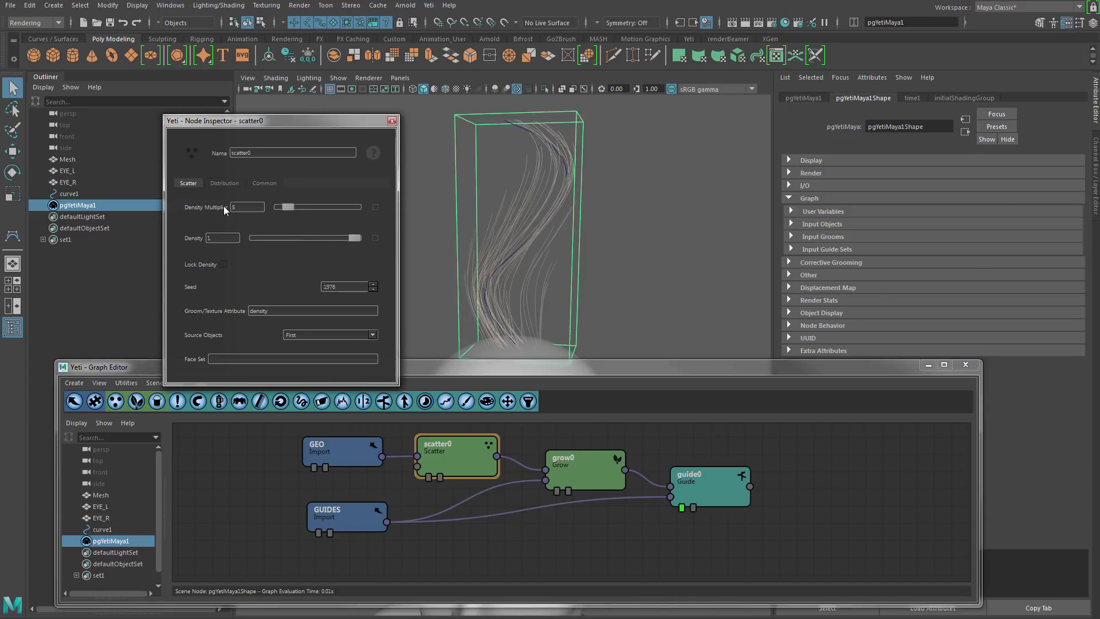
click(392, 121)
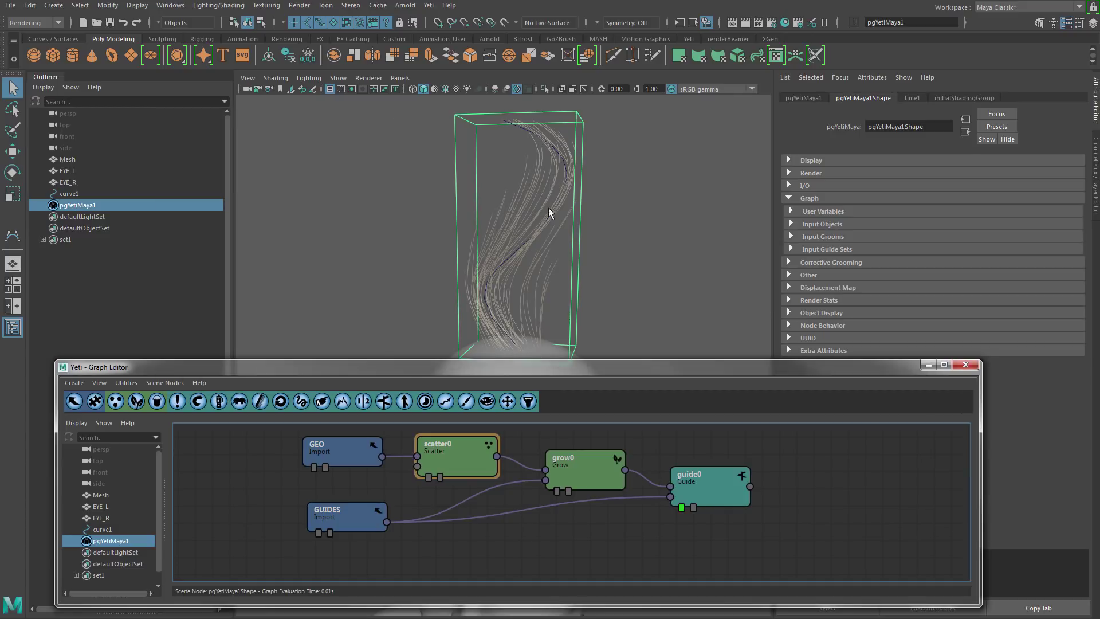
Step: Minimize the graph editor, inspect the guided fibres up close, and show the Yeti attributes of curve1
click(928, 365)
alt+middle_drag(593, 350, 572, 449)
alt+drag(572, 449, 569, 420)
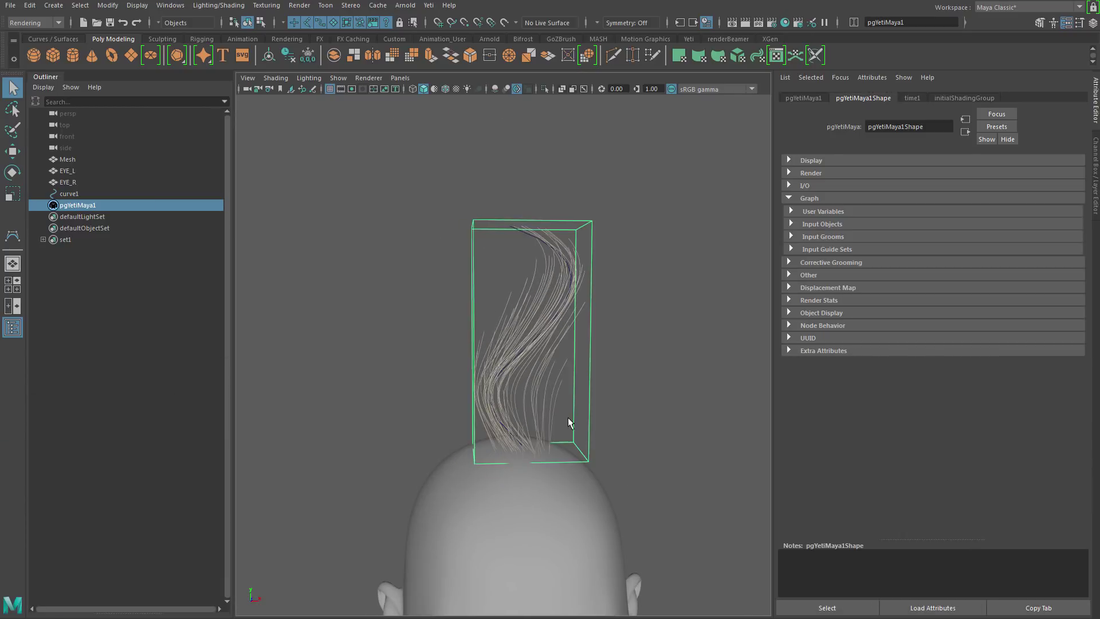
alt+right_drag(569, 421, 627, 434)
alt+middle_drag(626, 435, 626, 411)
alt+drag(627, 411, 595, 414)
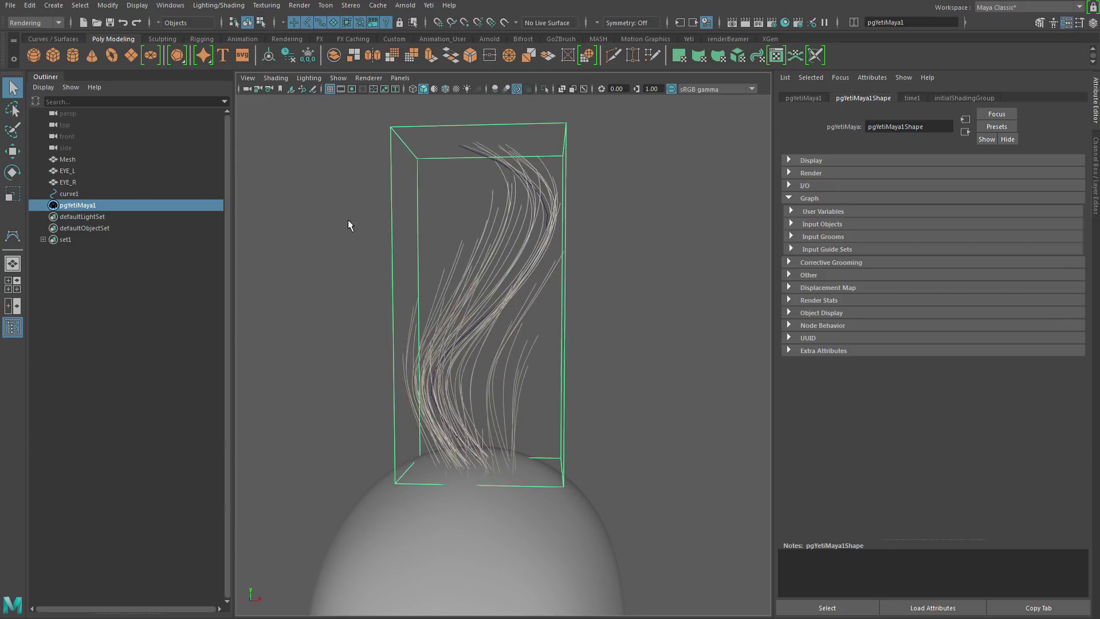
click(70, 194)
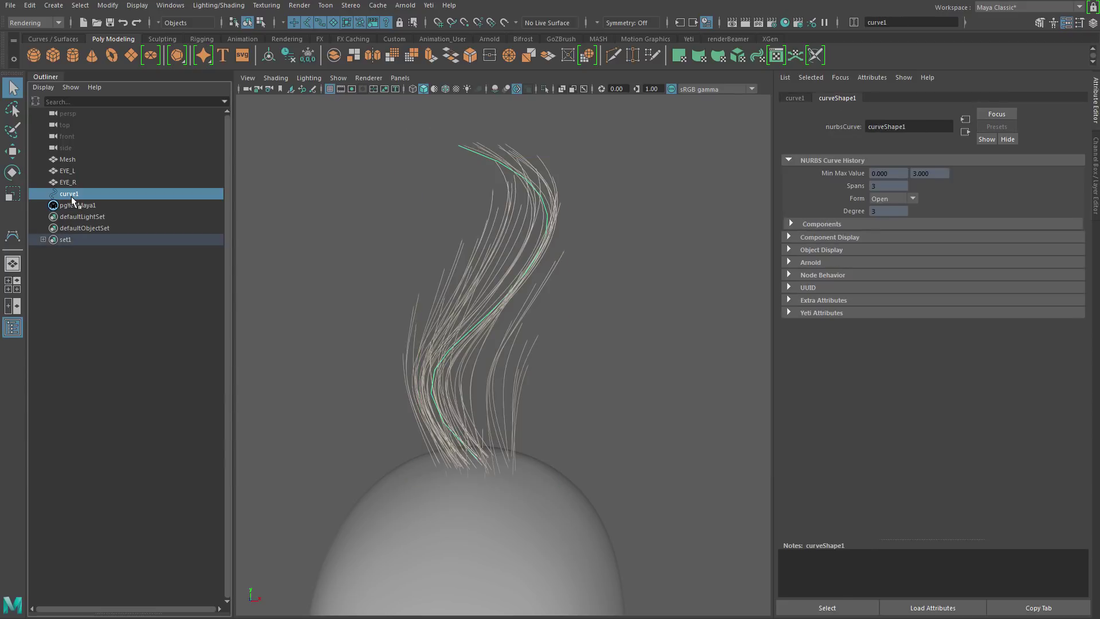
click(787, 312)
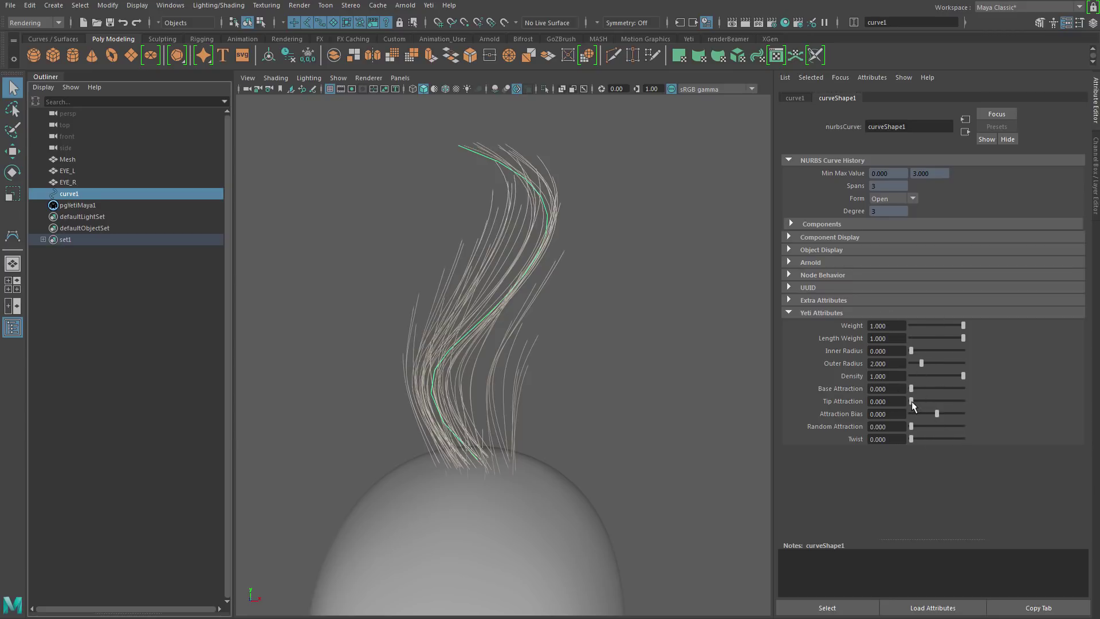
Step: Set curve1's Tip Attraction to 1, and try raising its Base Attraction before returning that to 0
drag(913, 400, 968, 405)
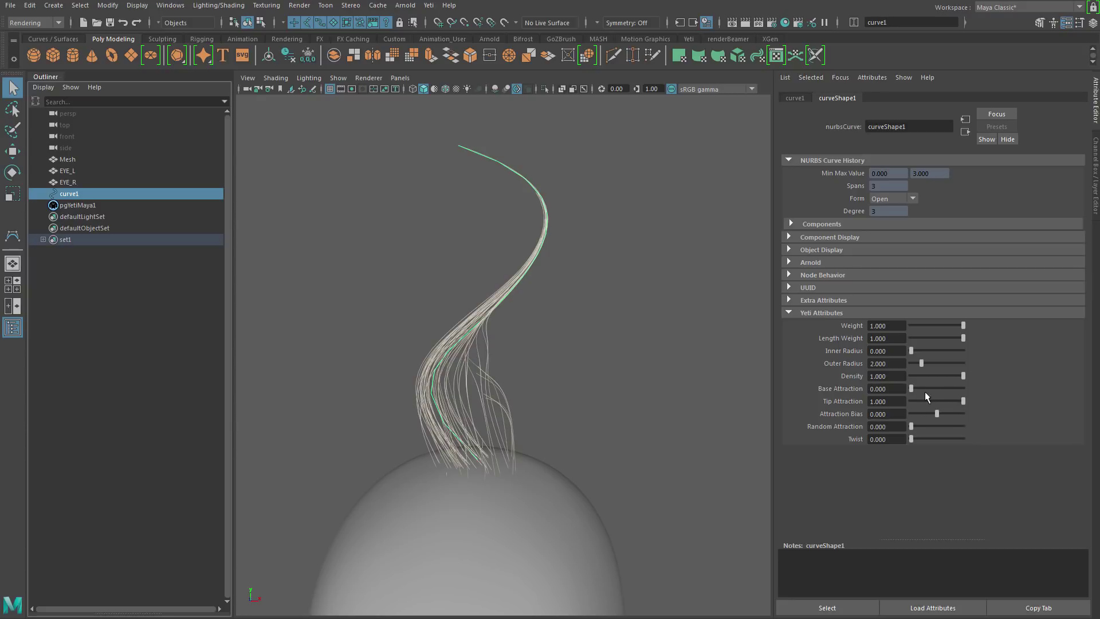
drag(924, 388, 956, 387)
drag(955, 387, 911, 387)
Step: Try an Attraction Bias of about -0.35 on curve1 and reset it to 0
drag(936, 413, 928, 413)
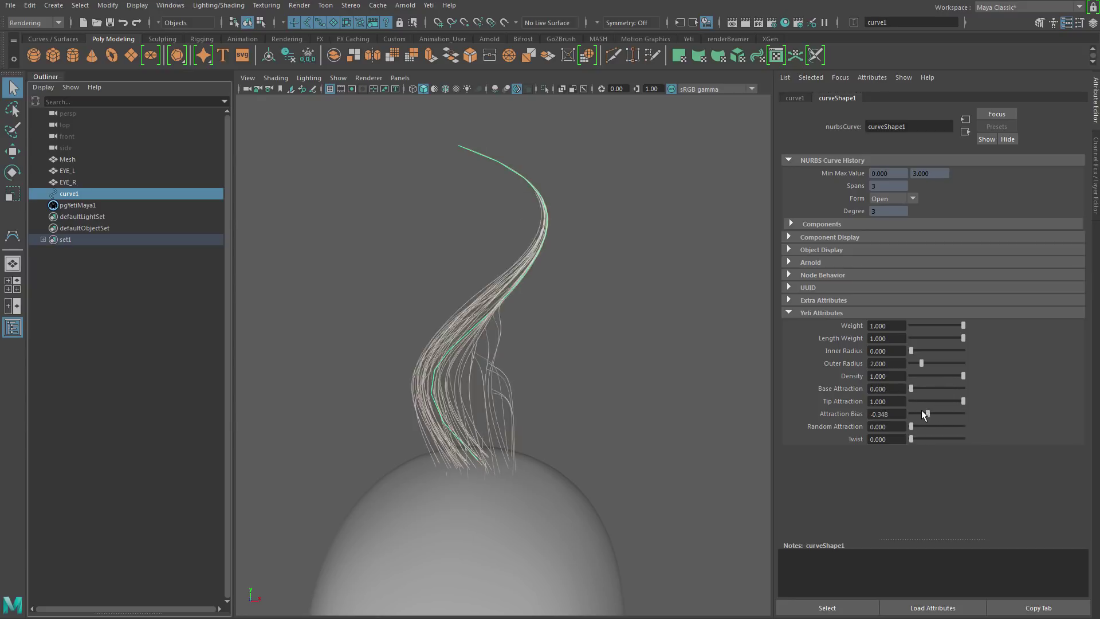
double_click(885, 414)
text(0)
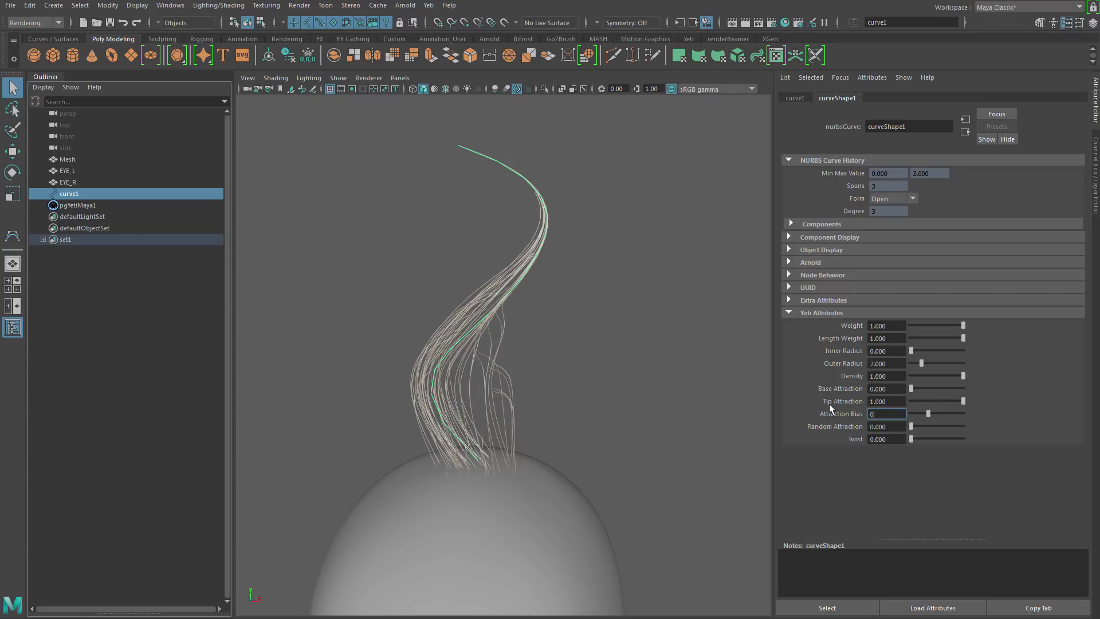
key(Return)
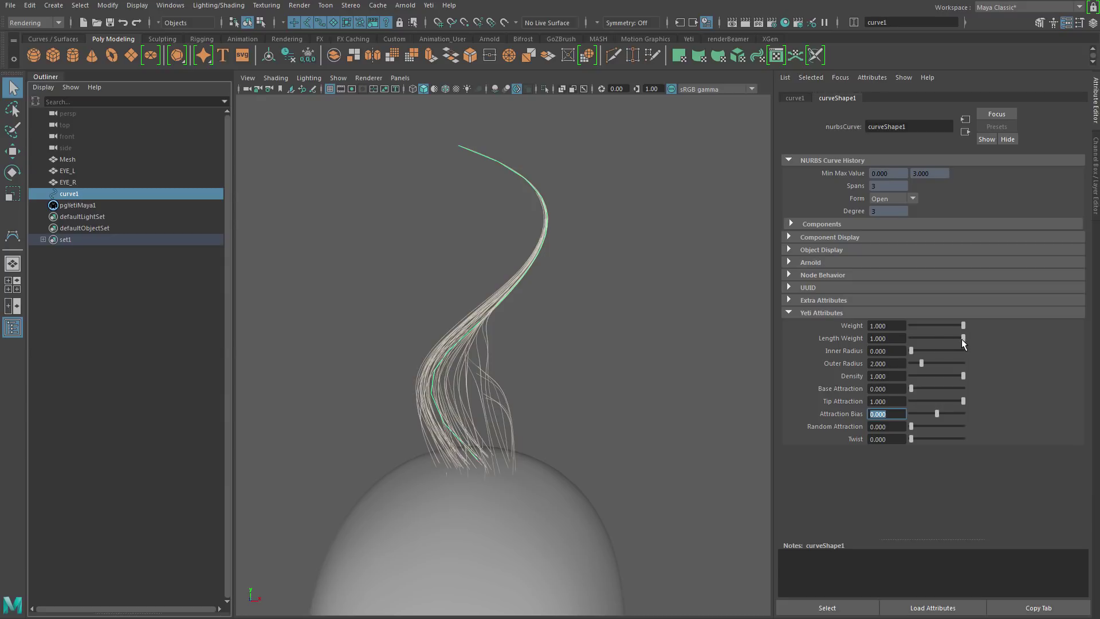
Step: Set curve1's Tip Attraction to 0 and its Length Weight to about 0.92
drag(962, 339, 931, 342)
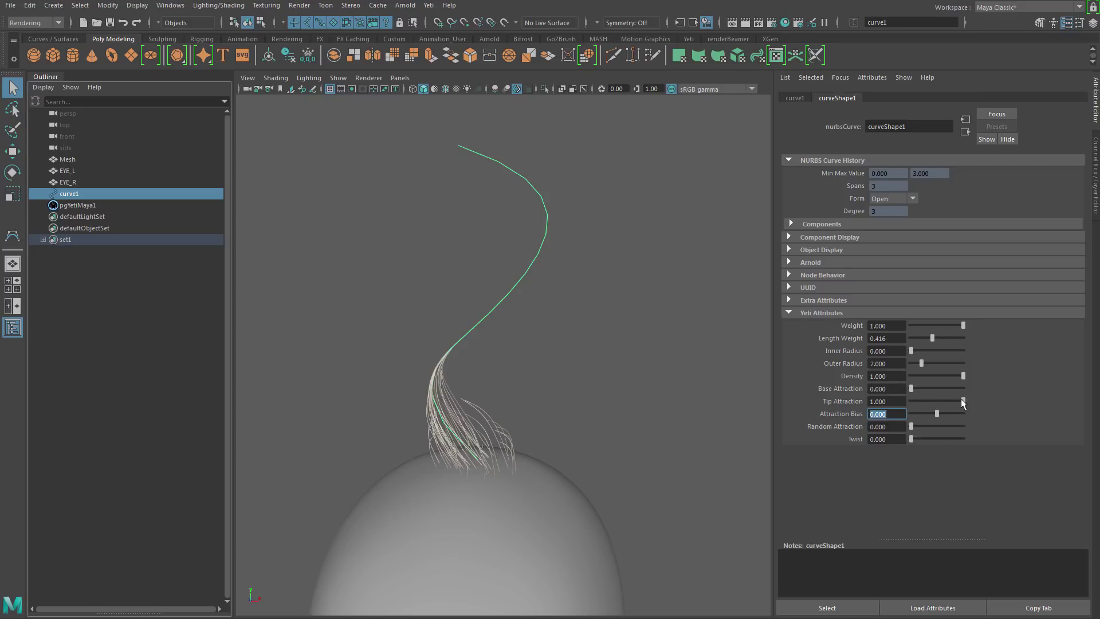
drag(961, 400, 887, 400)
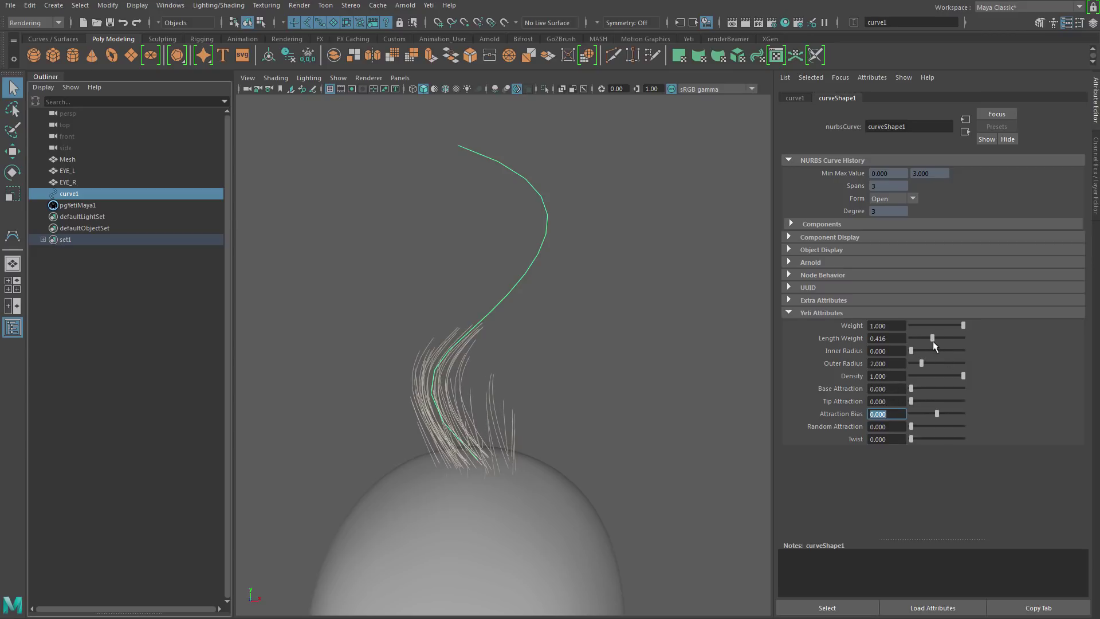
drag(933, 342, 957, 345)
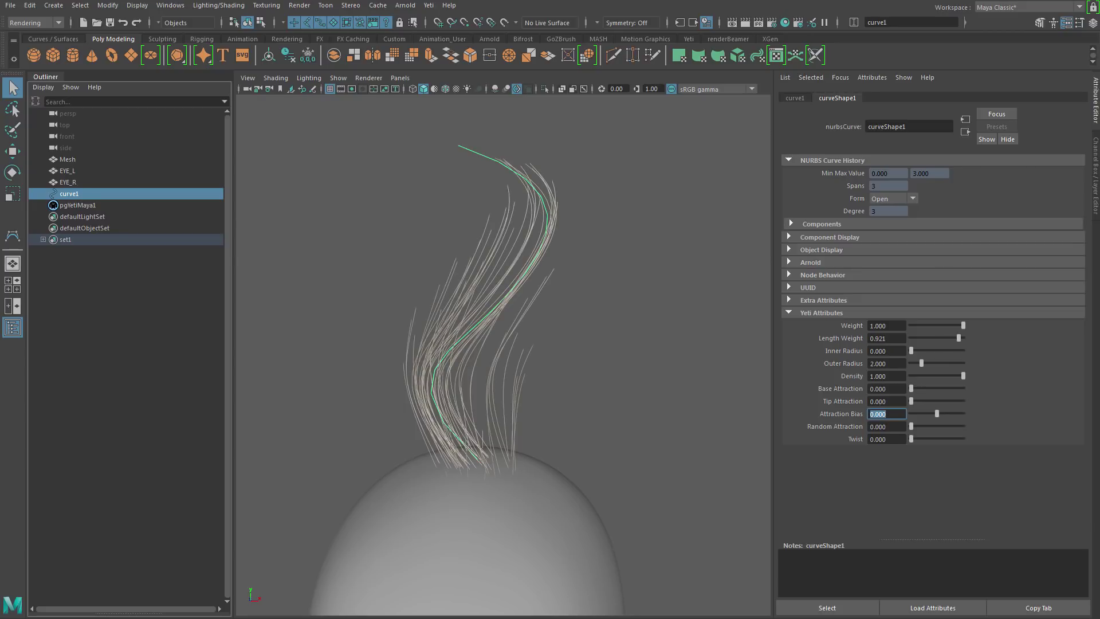
Step: Display the output of pgYetiMaya1's grow0 node and compare its fibres with curve1
key(alt+Tab)
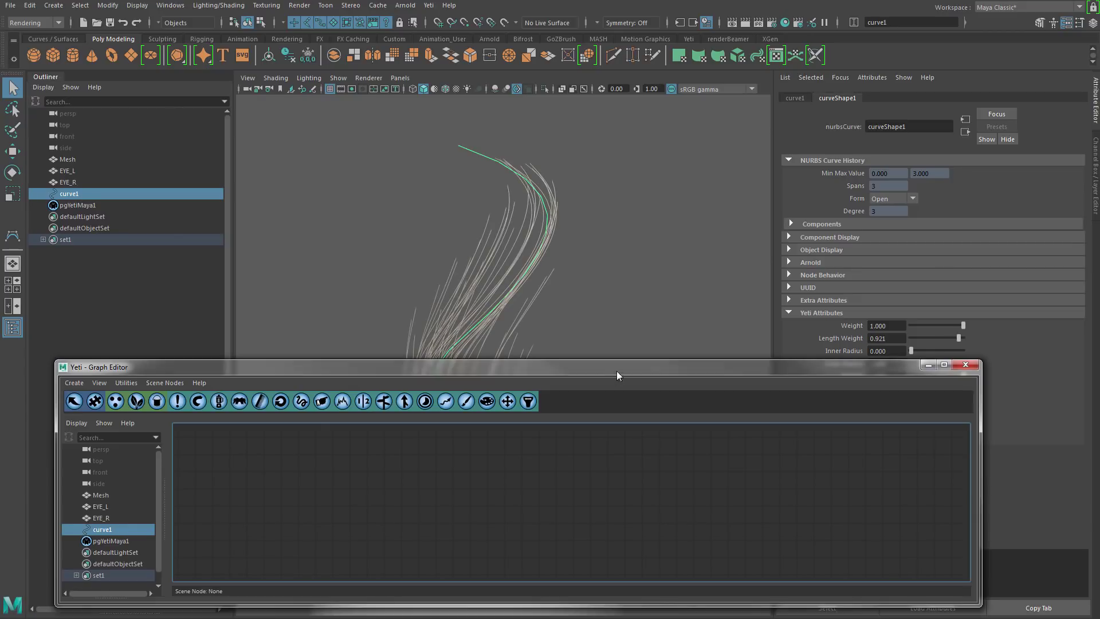
click(79, 206)
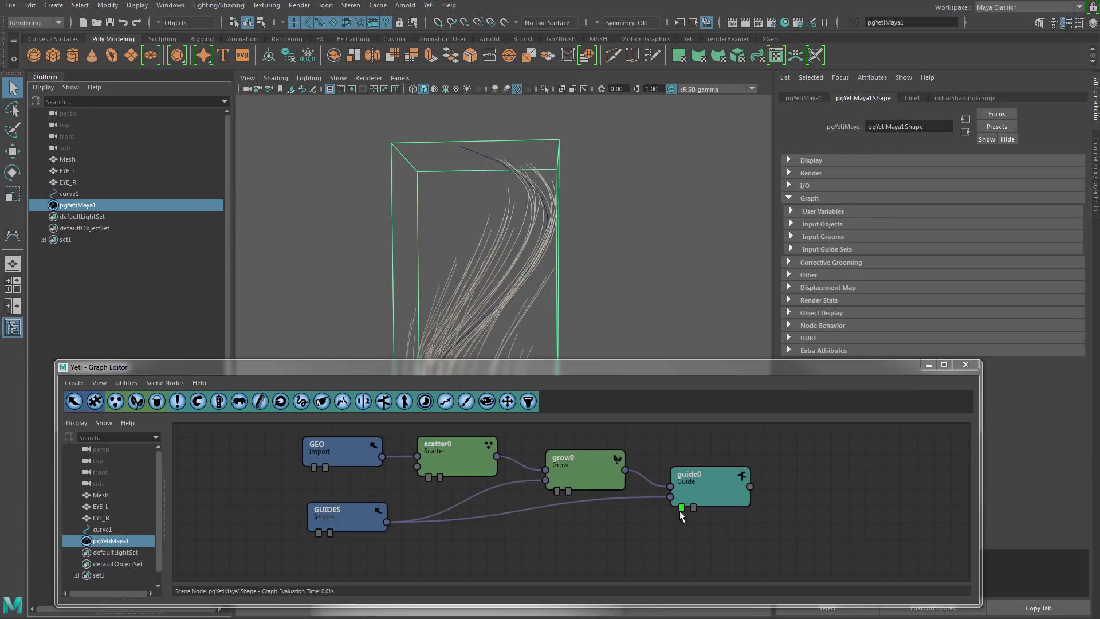
click(556, 491)
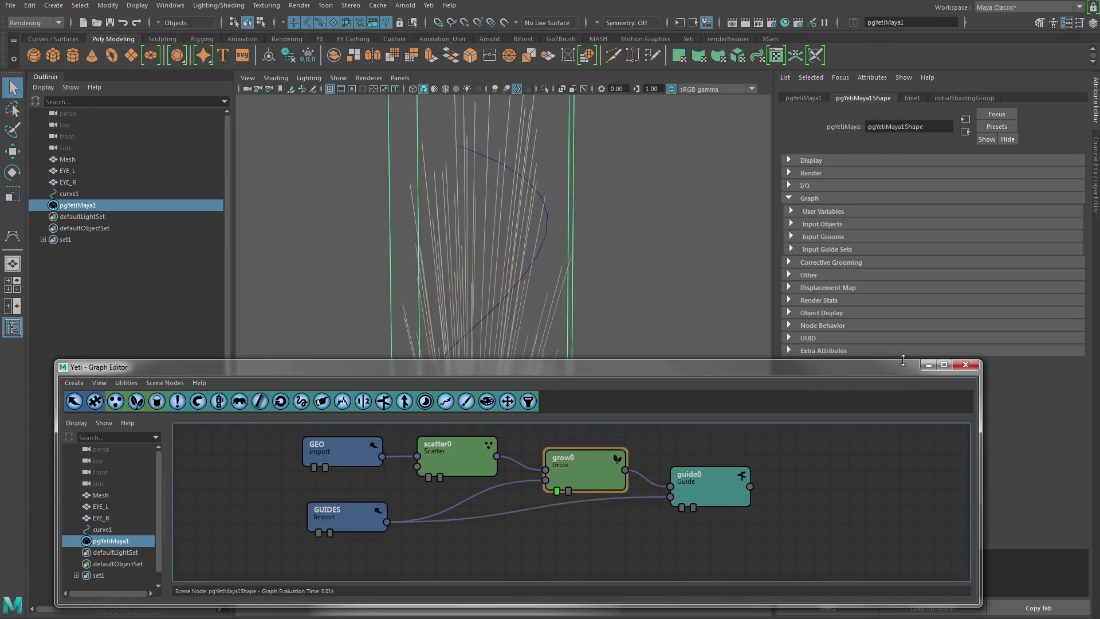
click(928, 366)
scroll(602, 377, down, 5)
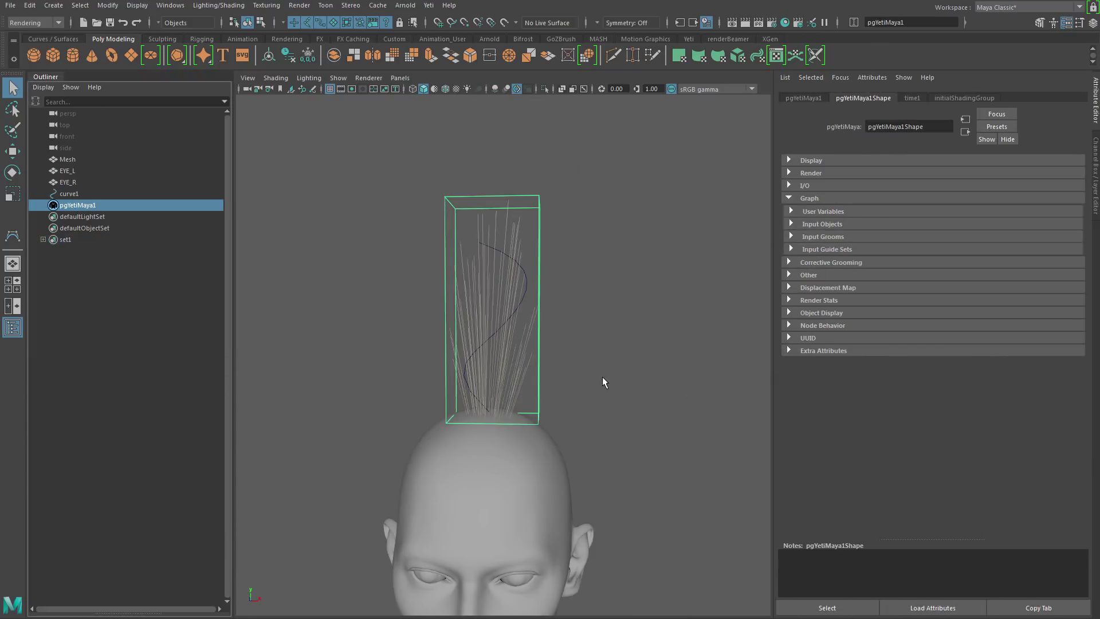
click(69, 193)
scroll(518, 336, up, 3)
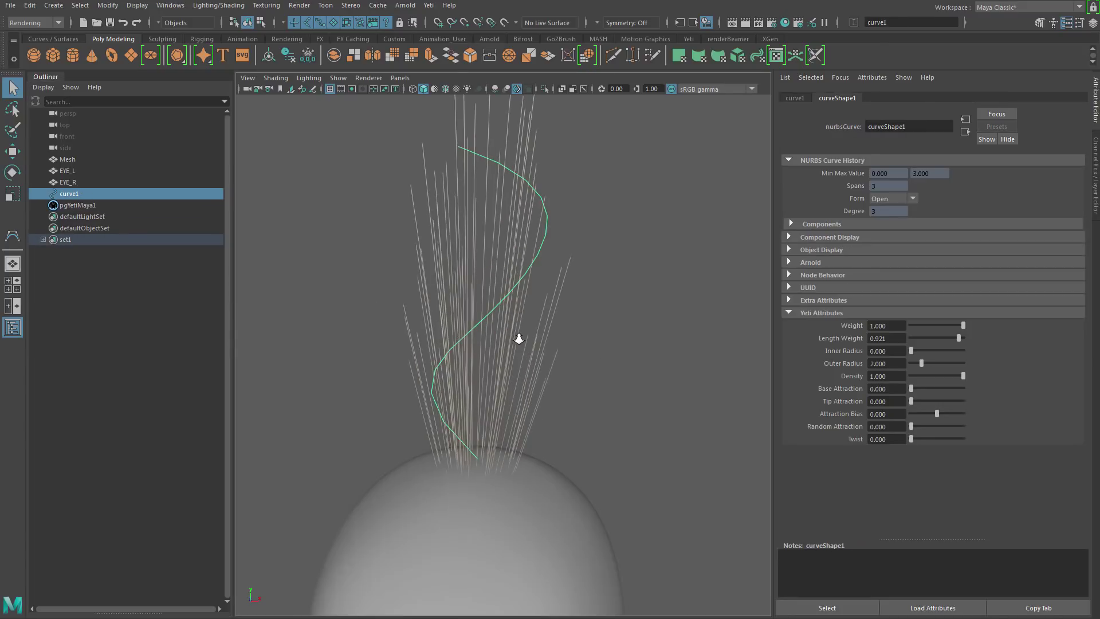
alt+drag(518, 336, 527, 373)
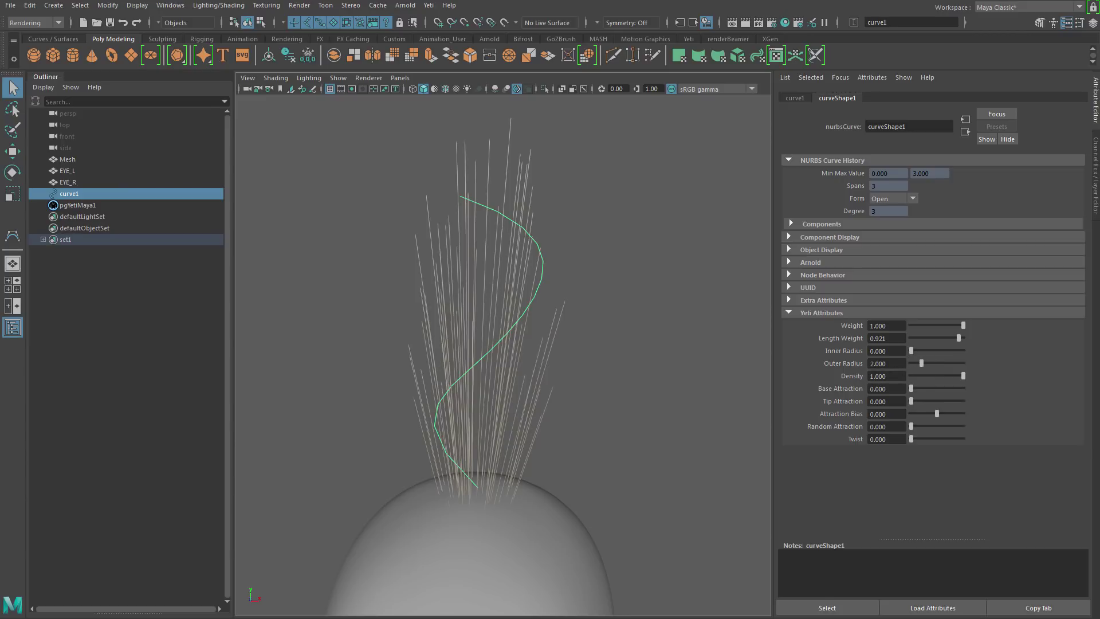
Step: Set the density multiplier of pgYetiMaya1's scatter0 node to 20 and minimize the graph editor
key(alt+Tab)
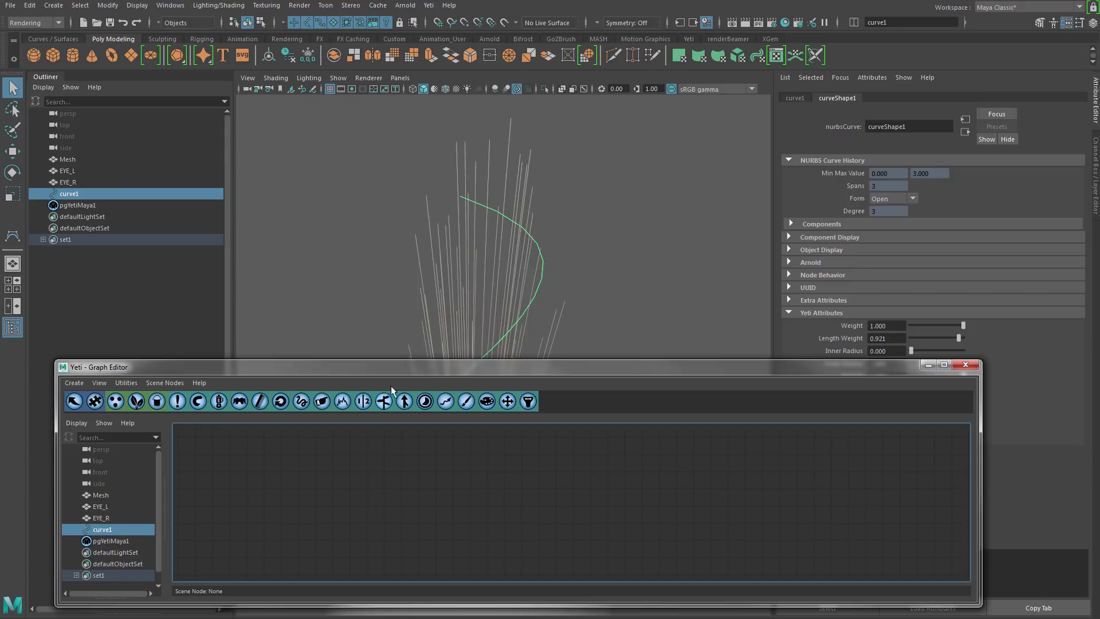
click(109, 541)
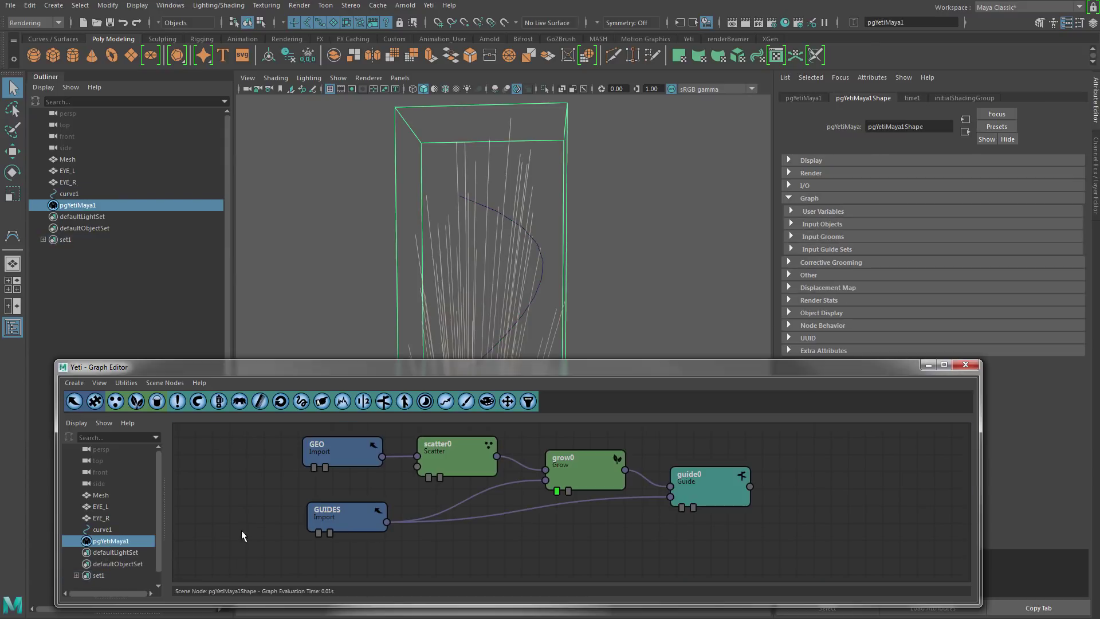
double_click(451, 452)
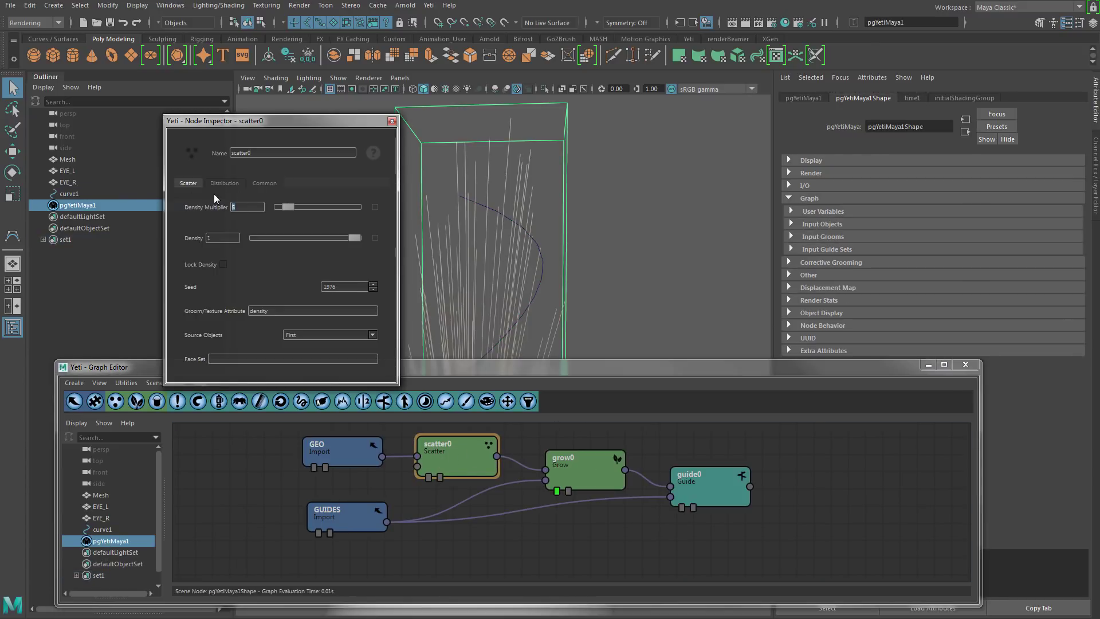
text(20)
key(Return)
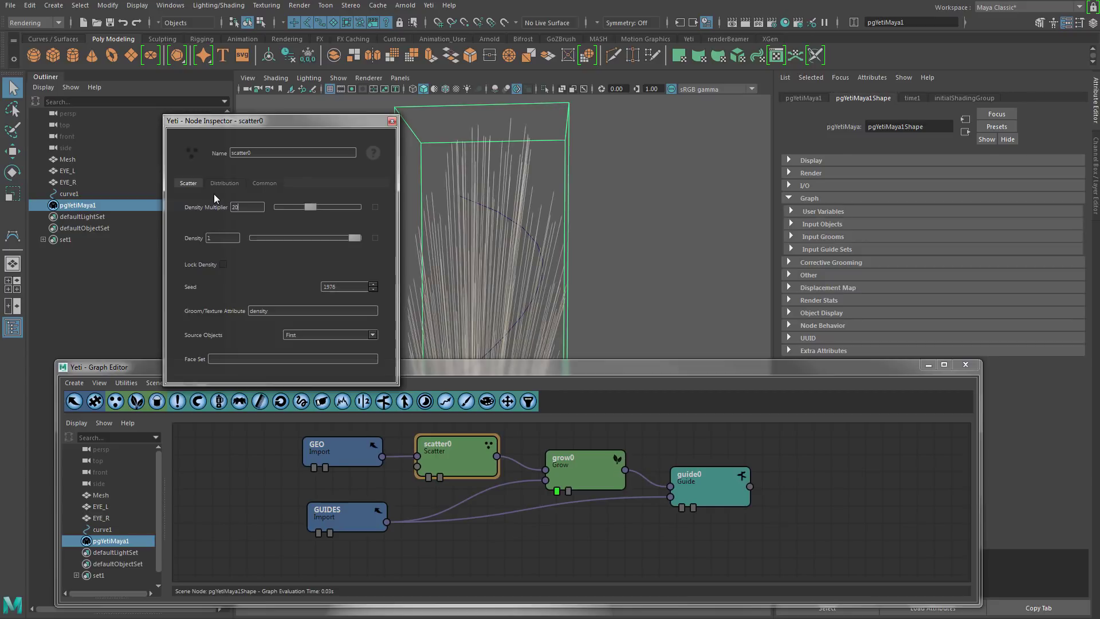
click(391, 121)
click(927, 365)
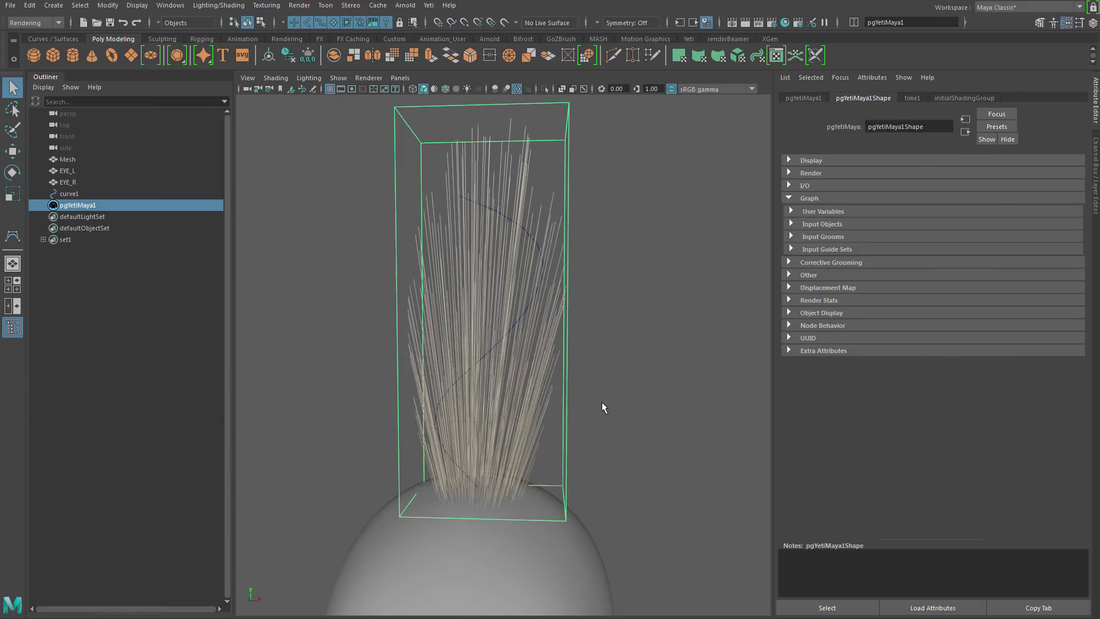
Step: Try an Inner Radius of 2 on curve1, inspect the spread of the fibres, and return the radius to 0
click(88, 193)
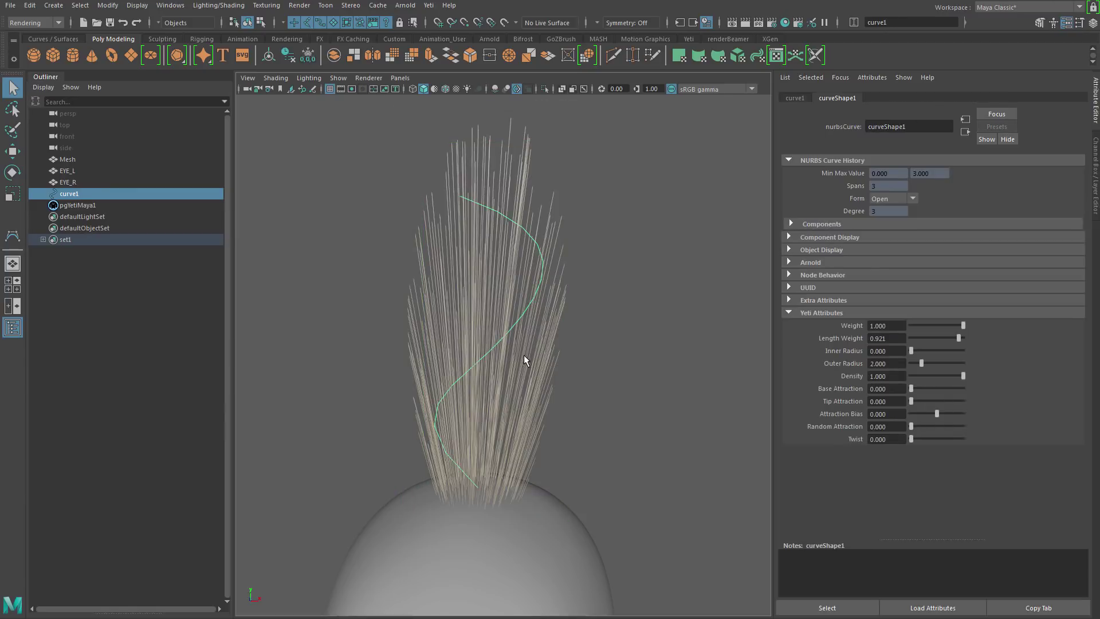
alt+drag(524, 355, 561, 362)
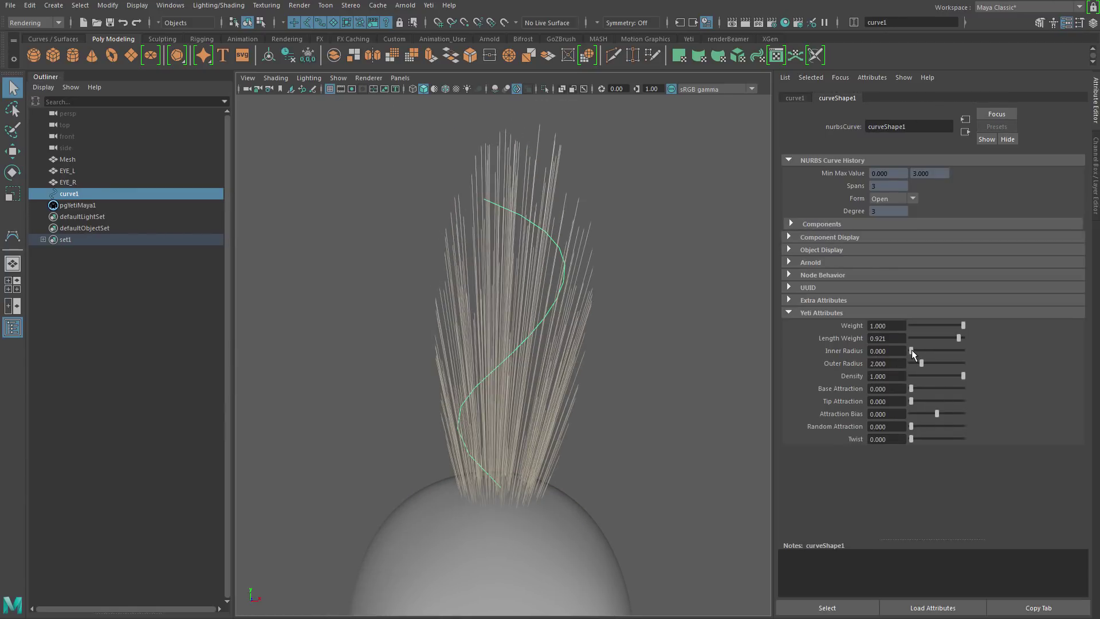
drag(912, 351, 918, 351)
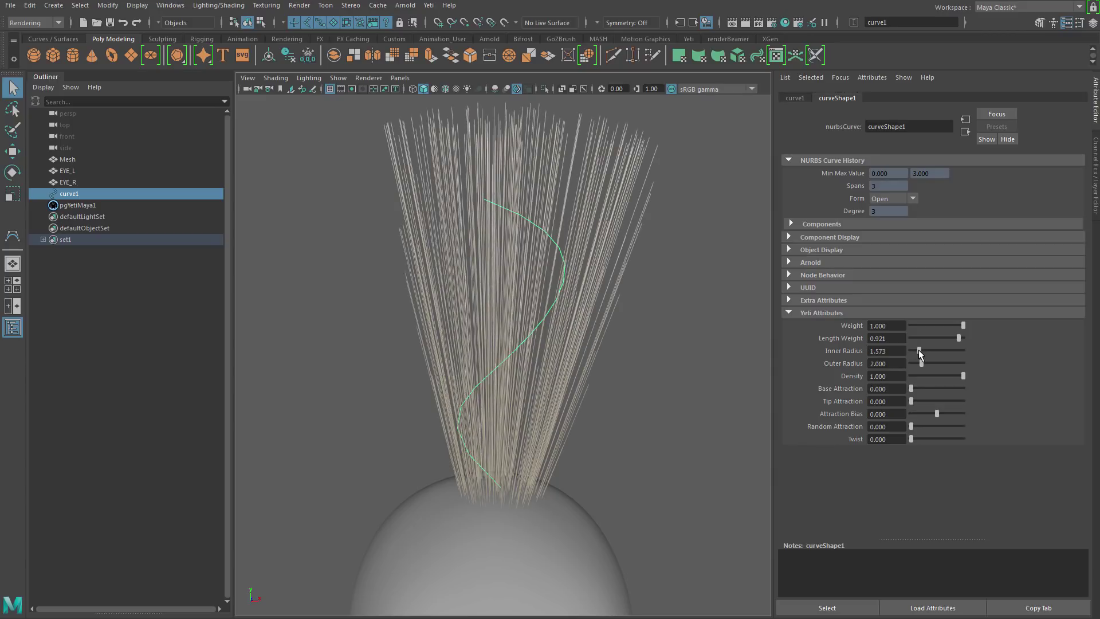
double_click(887, 350)
text(2)
key(Return)
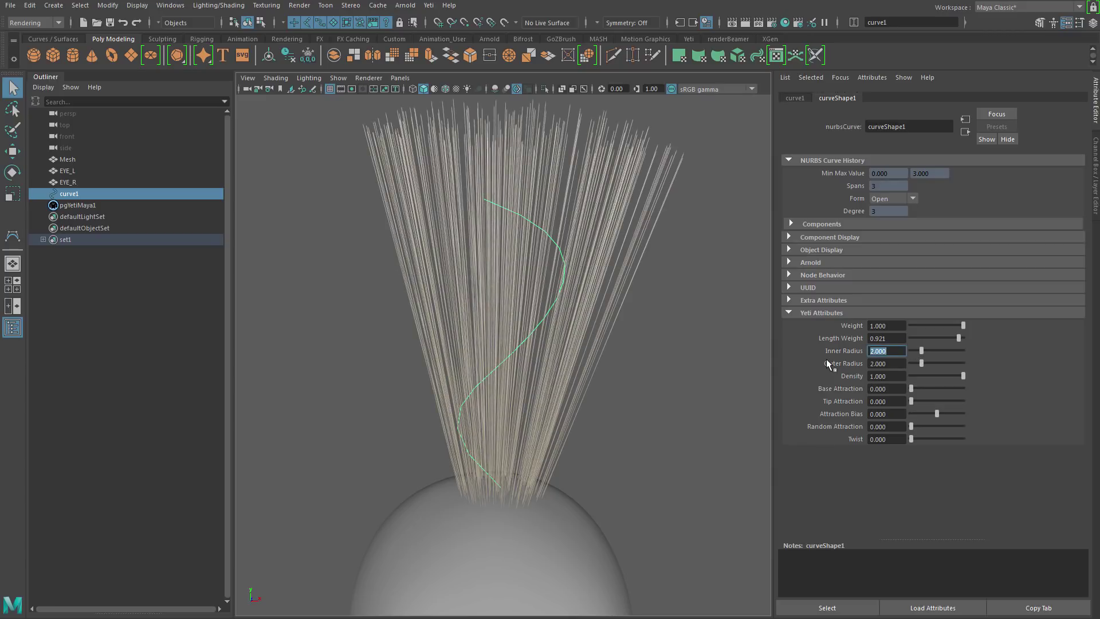
scroll(466, 336, down, 8)
scroll(590, 366, up, 6)
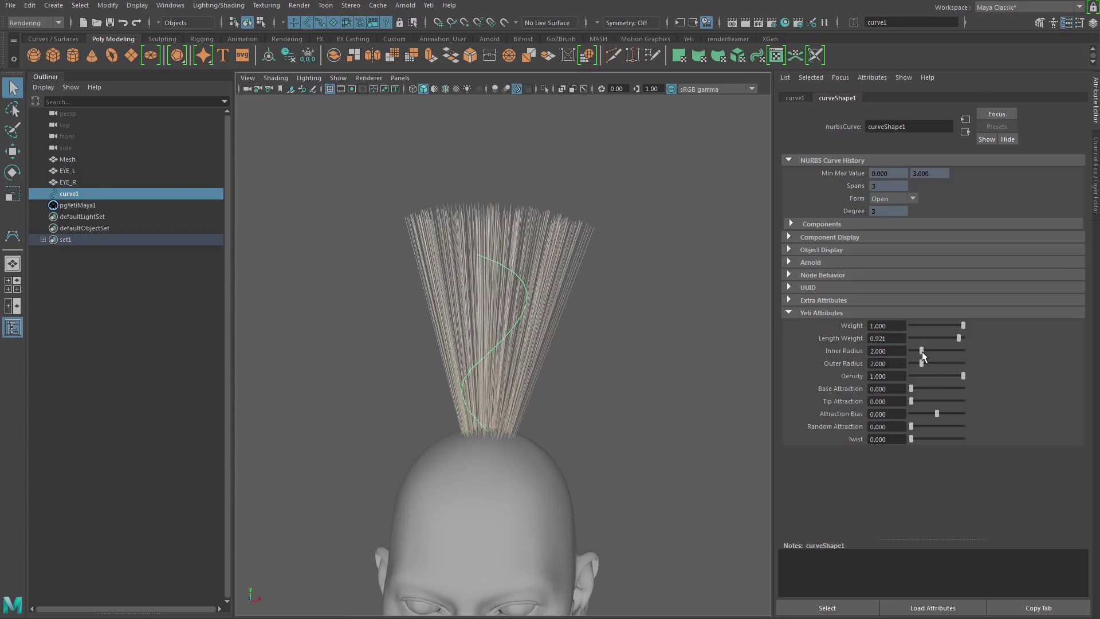
drag(922, 351, 911, 351)
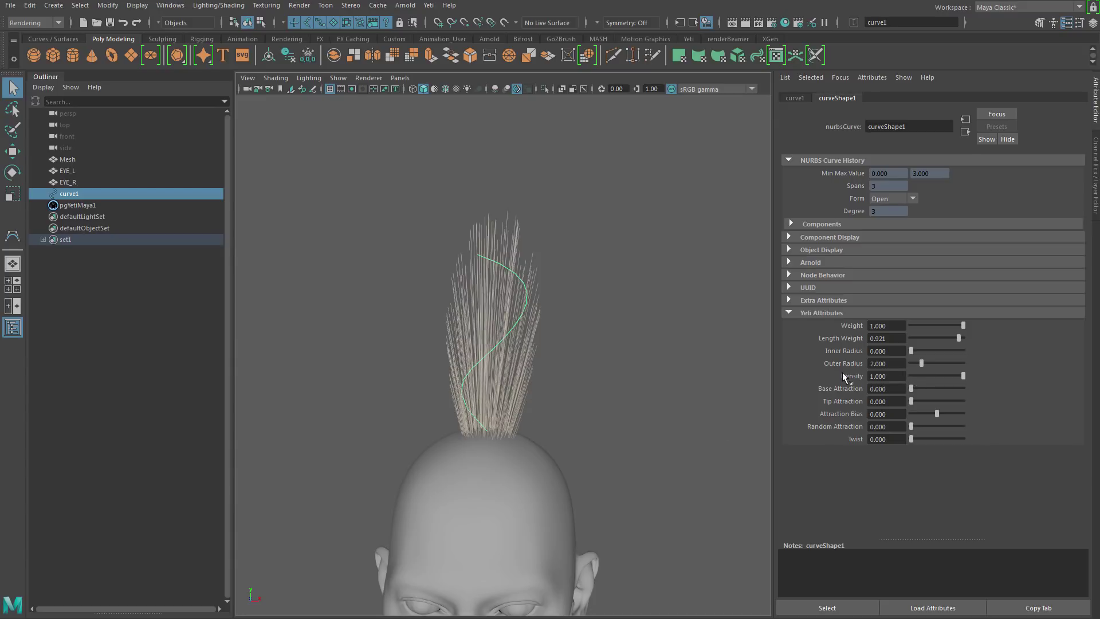
Step: Try an Outer Radius of about 3.26 on curve1, inspect the fibres, and reduce it to about 1.91
drag(922, 362, 928, 362)
alt+drag(511, 418, 520, 441)
alt+middle_drag(520, 440, 551, 408)
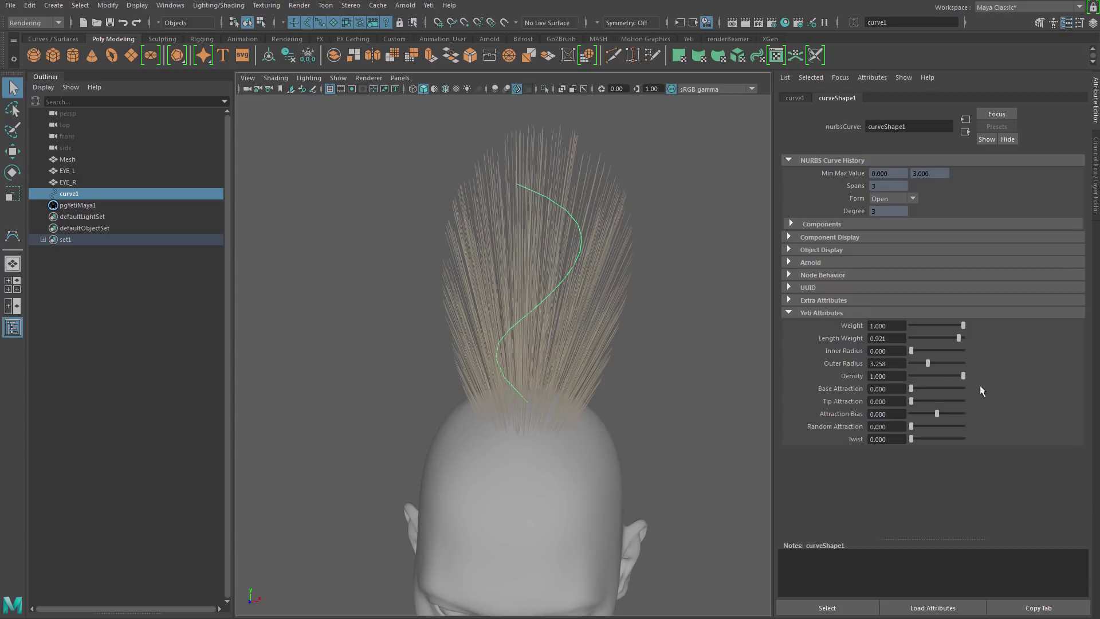
drag(929, 361, 921, 360)
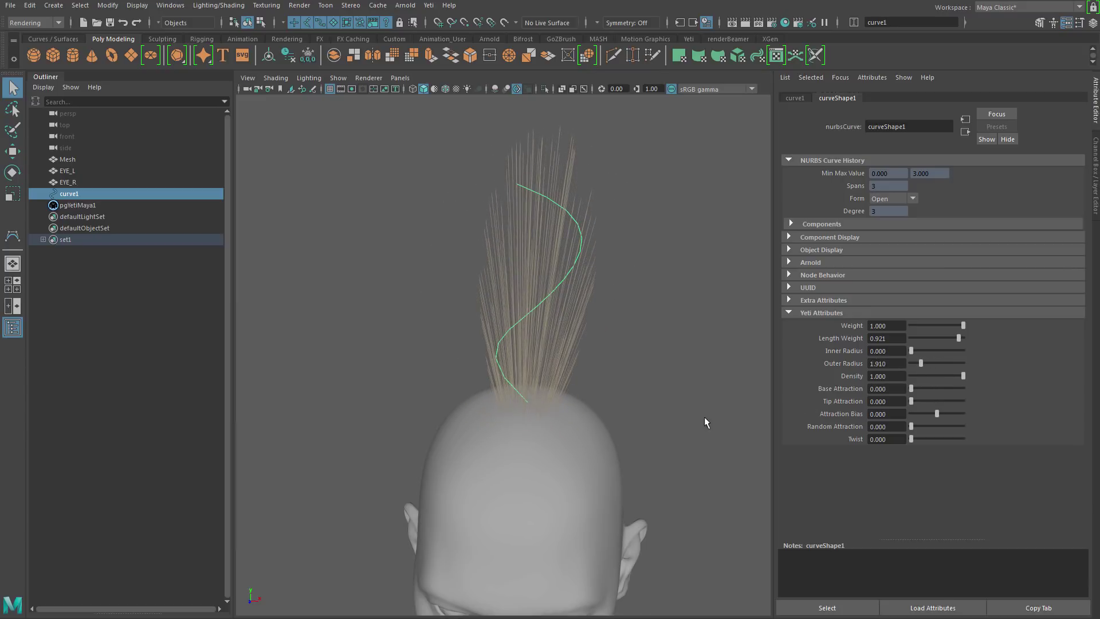
alt+drag(705, 423, 701, 395)
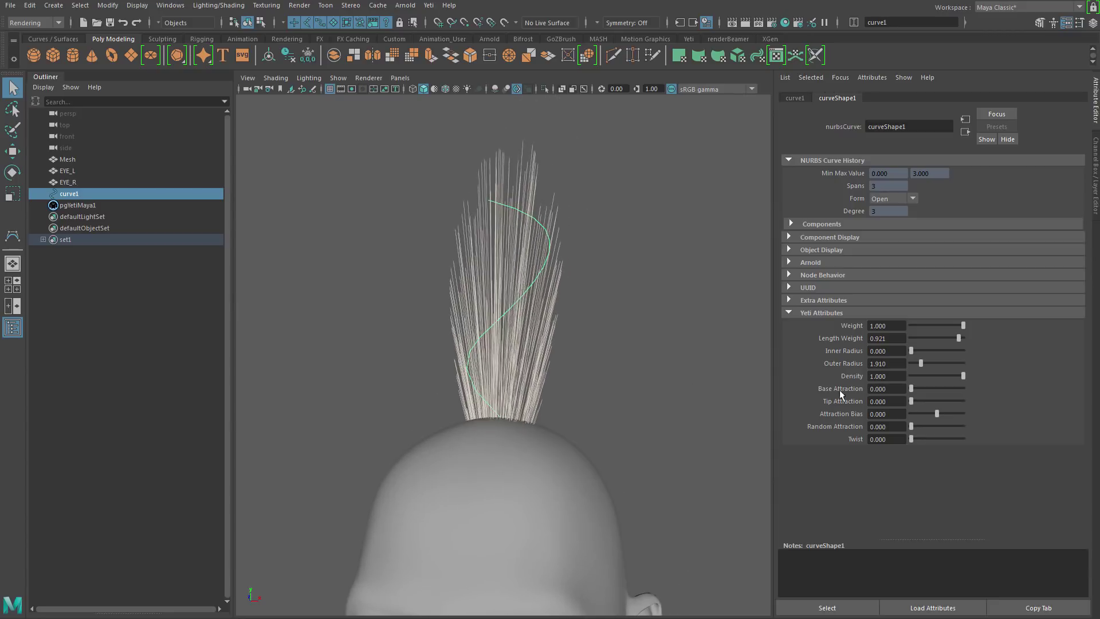
Step: Set the Outer Radius of curve1 to 2
click(903, 352)
key(Tab)
text(2)
key(Return)
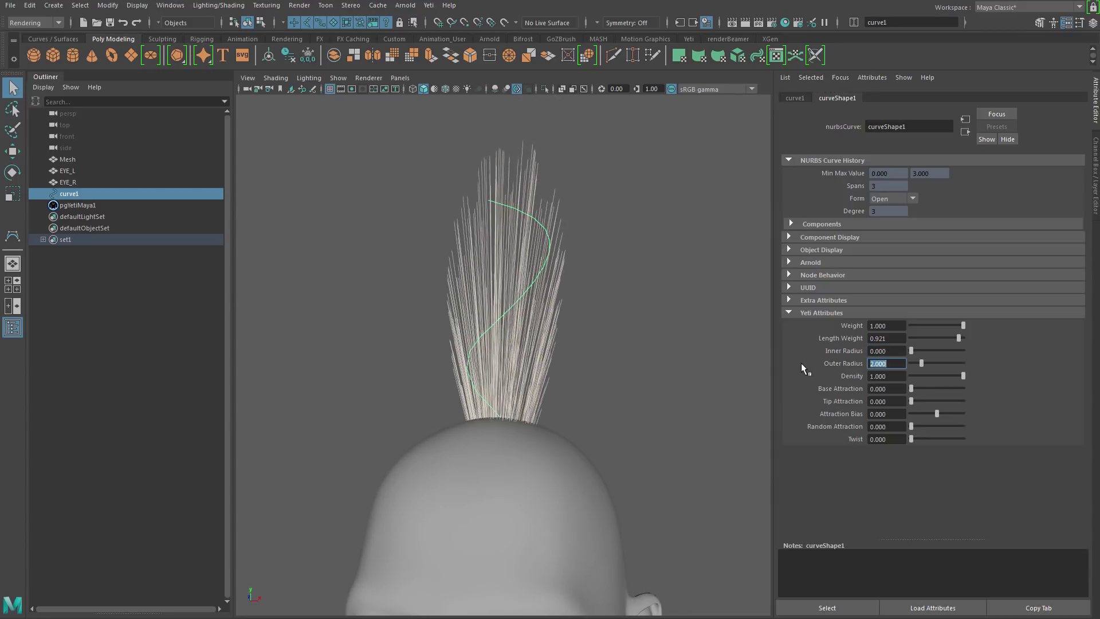
Step: Set the Inner Radius of curve1 to 2, inspect the spread of the fibres, and reduce it to about 1.01
key(shift+Tab)
text(2)
key(Return)
alt+drag(553, 363, 548, 365)
alt+right_drag(549, 365, 511, 370)
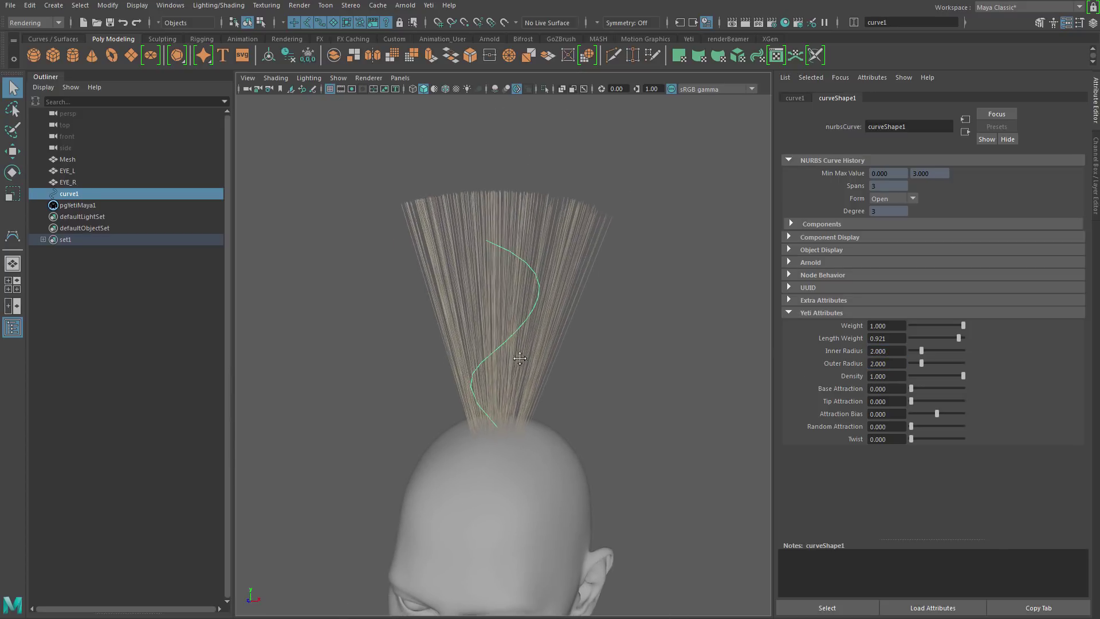
drag(922, 350, 916, 349)
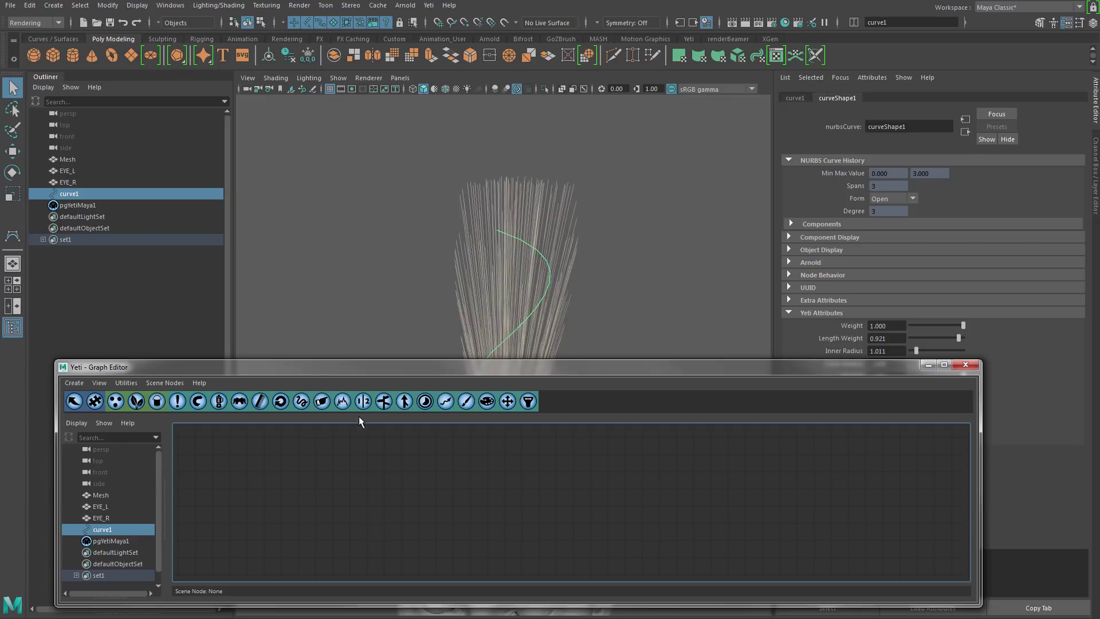
Step: Show pgYetiMaya1's graph with guide0's output displayed, and check the Yeti attributes of curve1 against the guided fibres
click(110, 541)
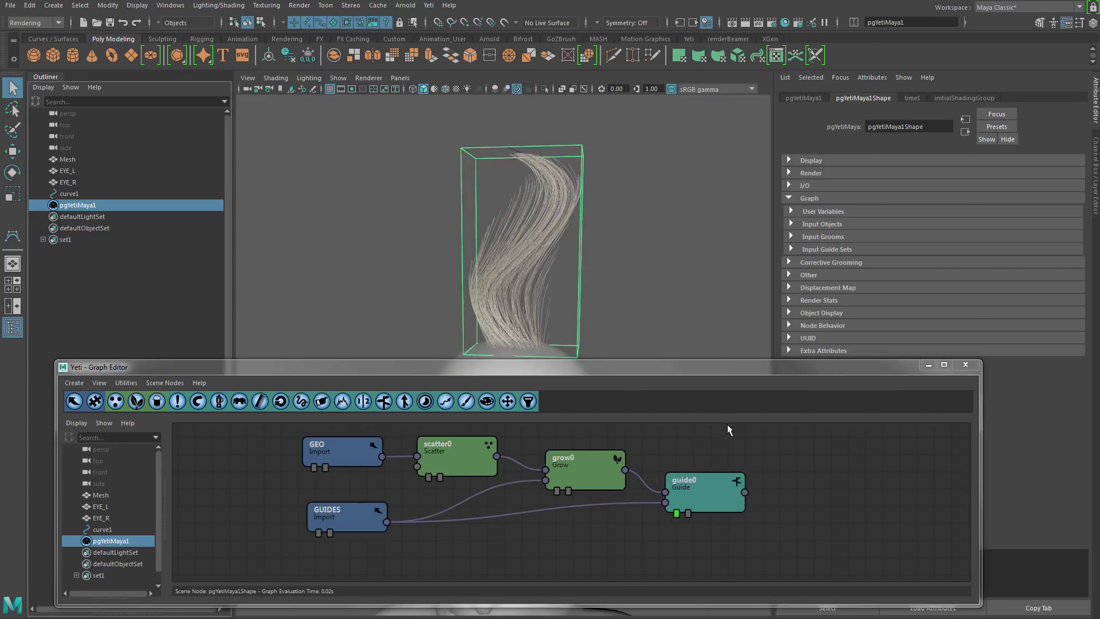
drag(703, 489, 712, 489)
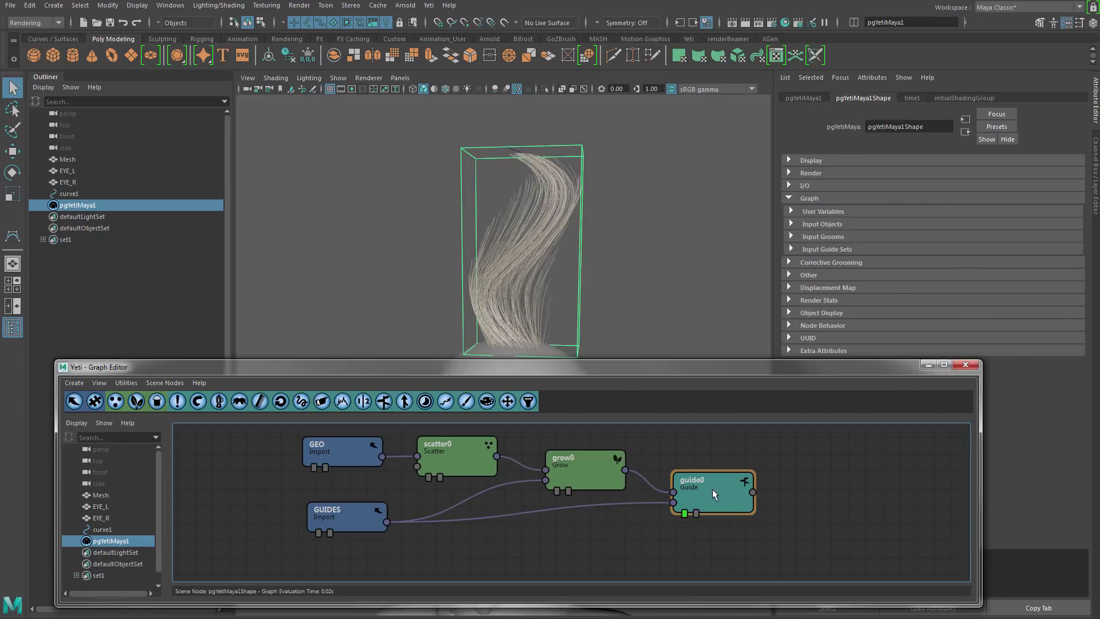
click(87, 193)
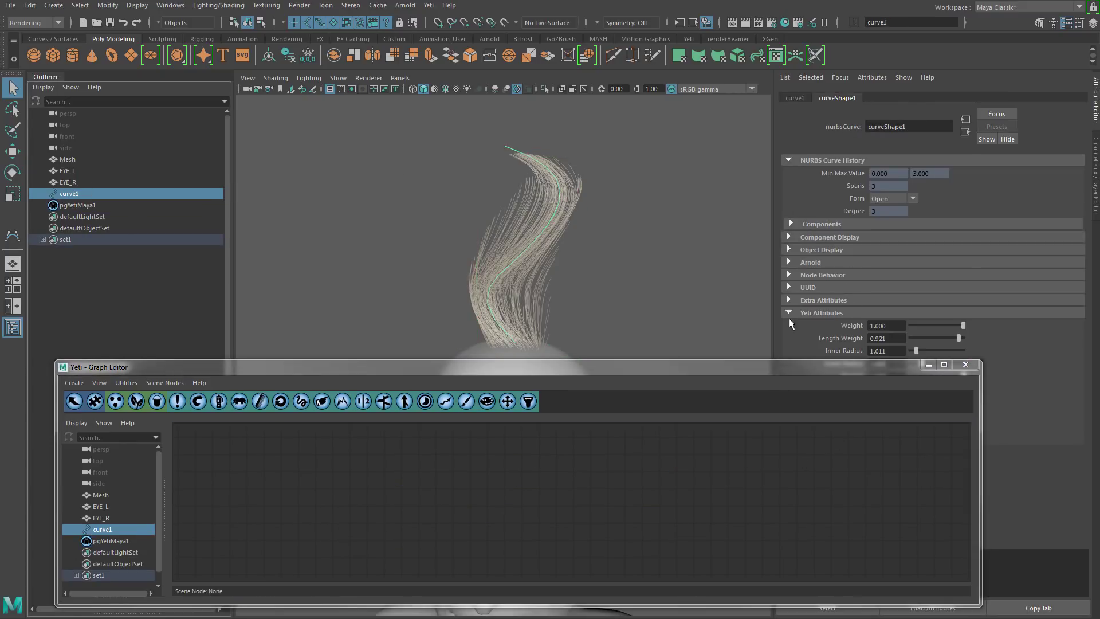
drag(917, 370, 840, 452)
drag(912, 401, 871, 402)
drag(721, 457, 764, 337)
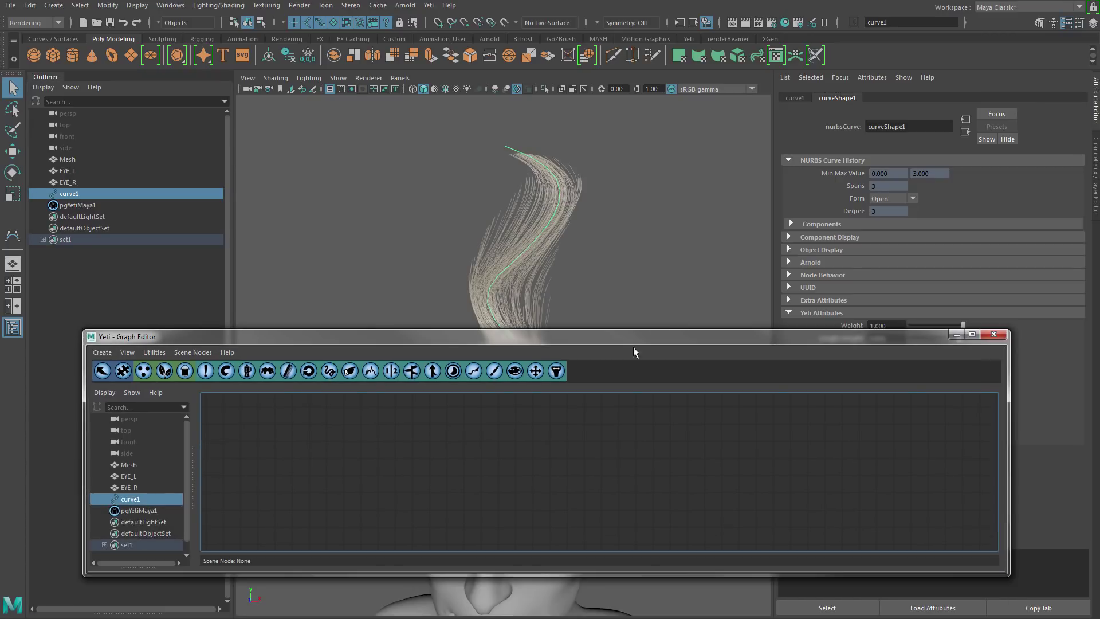
Step: Add a Convert node below grow0 in pgYetiMaya1's graph and enlarge the graph editor
click(81, 205)
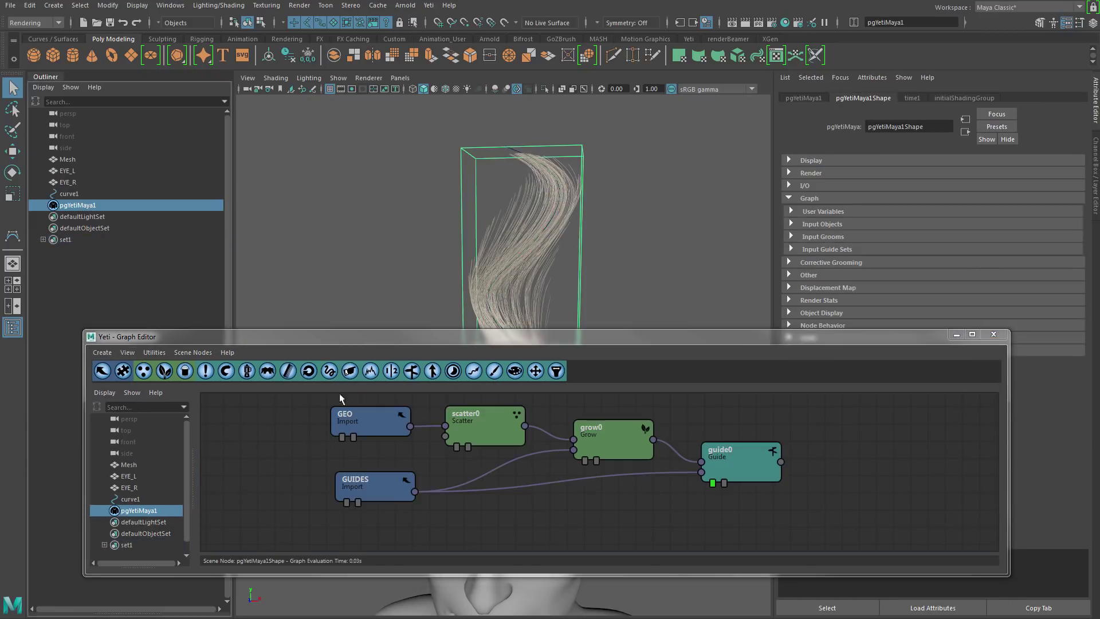
click(735, 466)
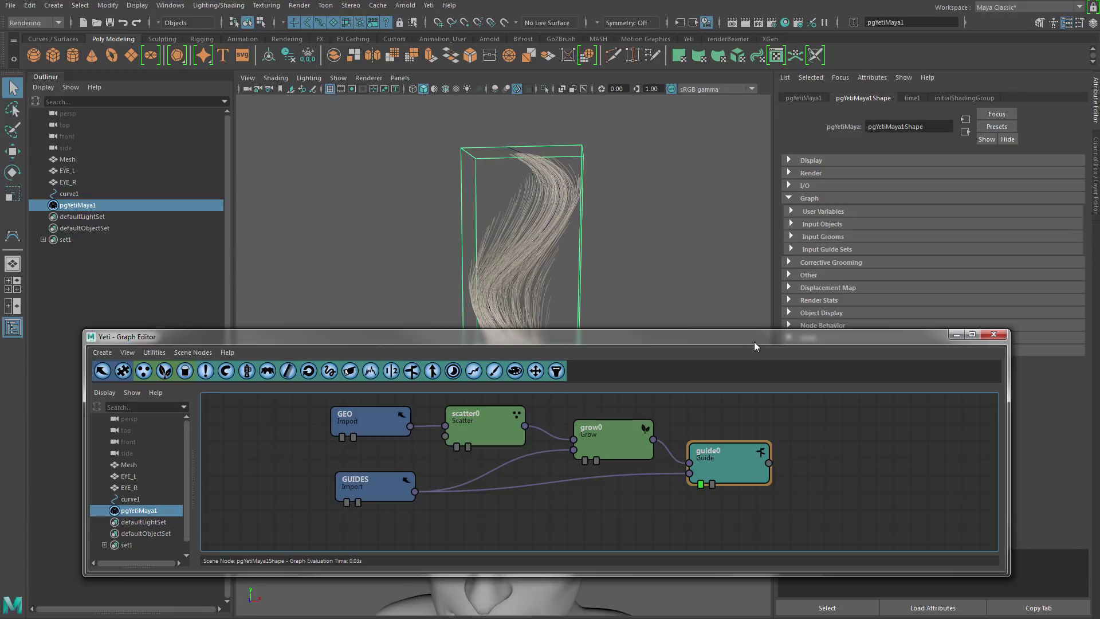
drag(719, 464, 724, 461)
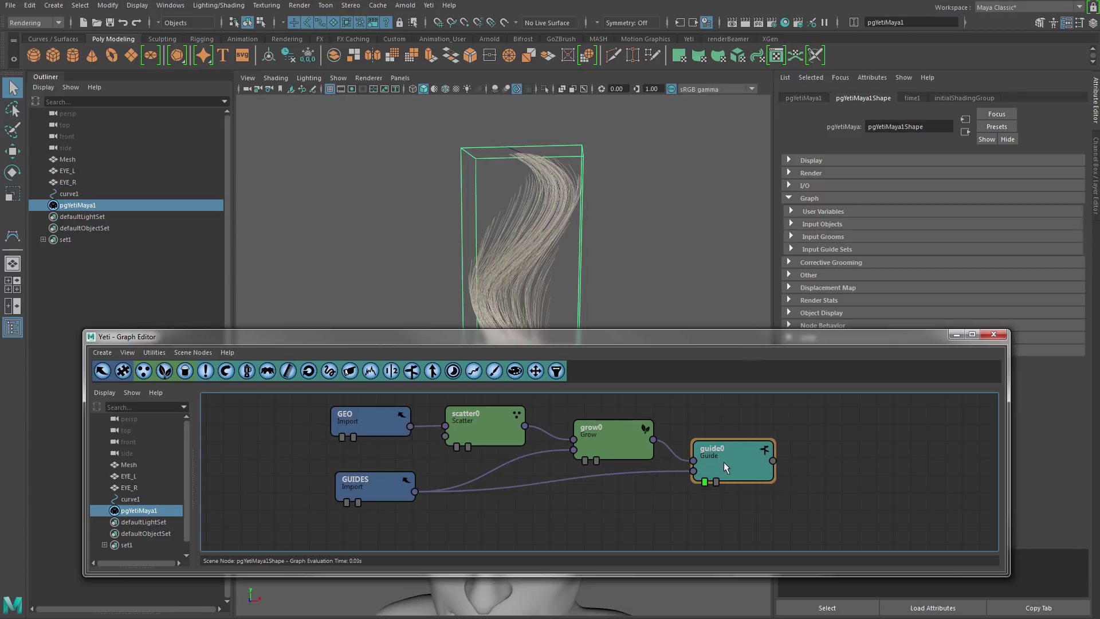
click(567, 511)
click(309, 373)
click(621, 505)
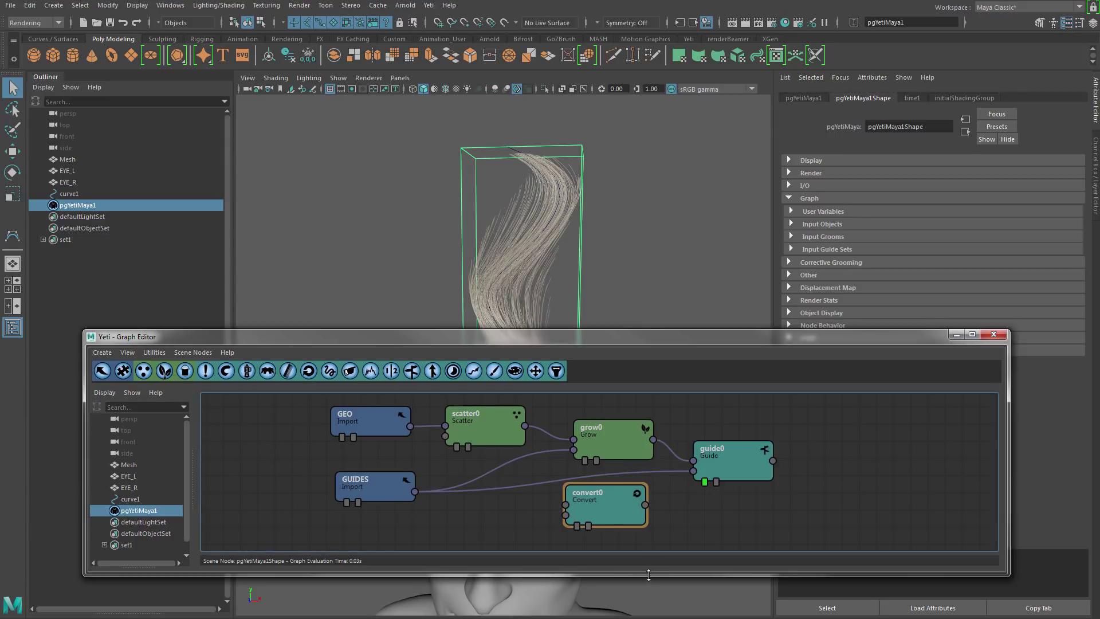
drag(648, 575, 649, 617)
Step: Connect the GUIDES import to the first input of convert0 and the GEO import to its second, and display convert0's output
click(416, 519)
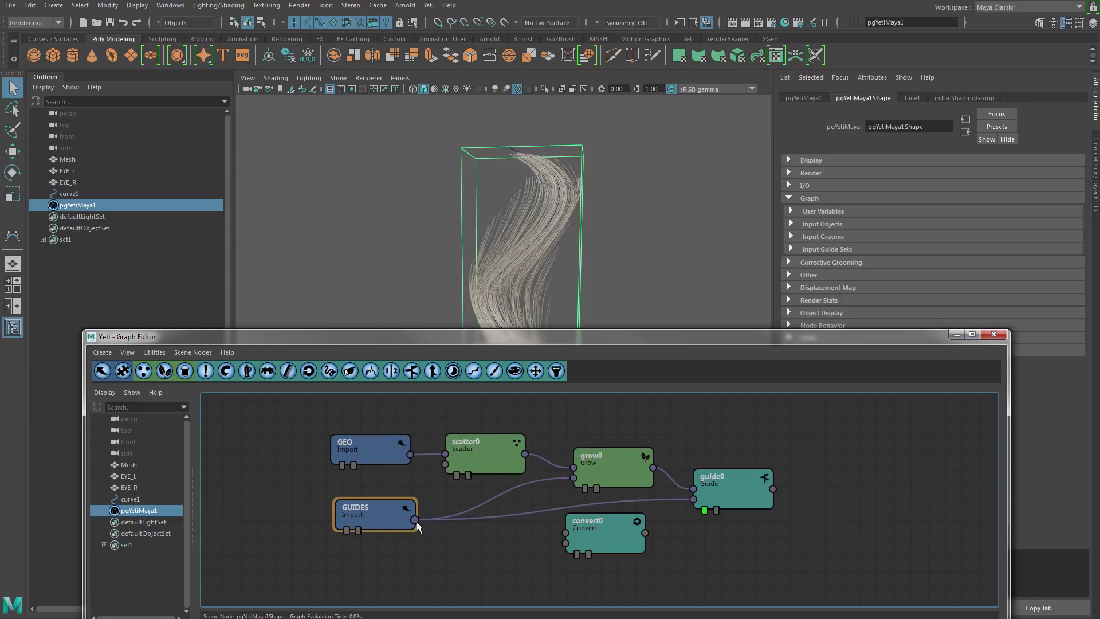
drag(414, 519, 565, 530)
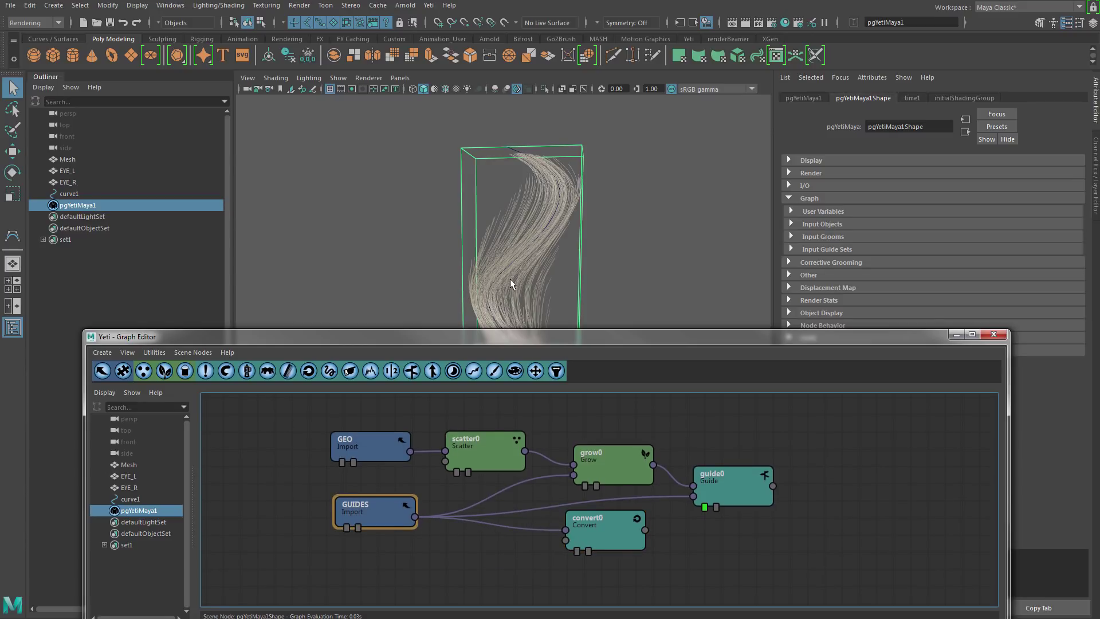
drag(412, 455, 605, 555)
click(615, 565)
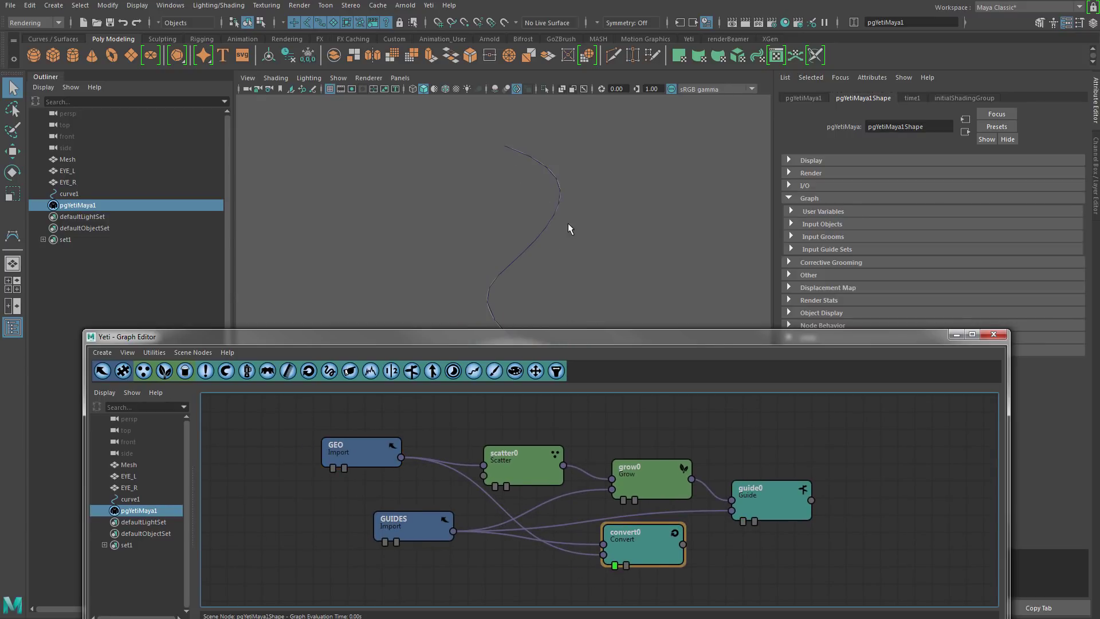
Step: Examine the converted fibre up close against the original guide curve in the viewport
scroll(711, 224, up, 3)
alt+middle_drag(711, 223, 570, 325)
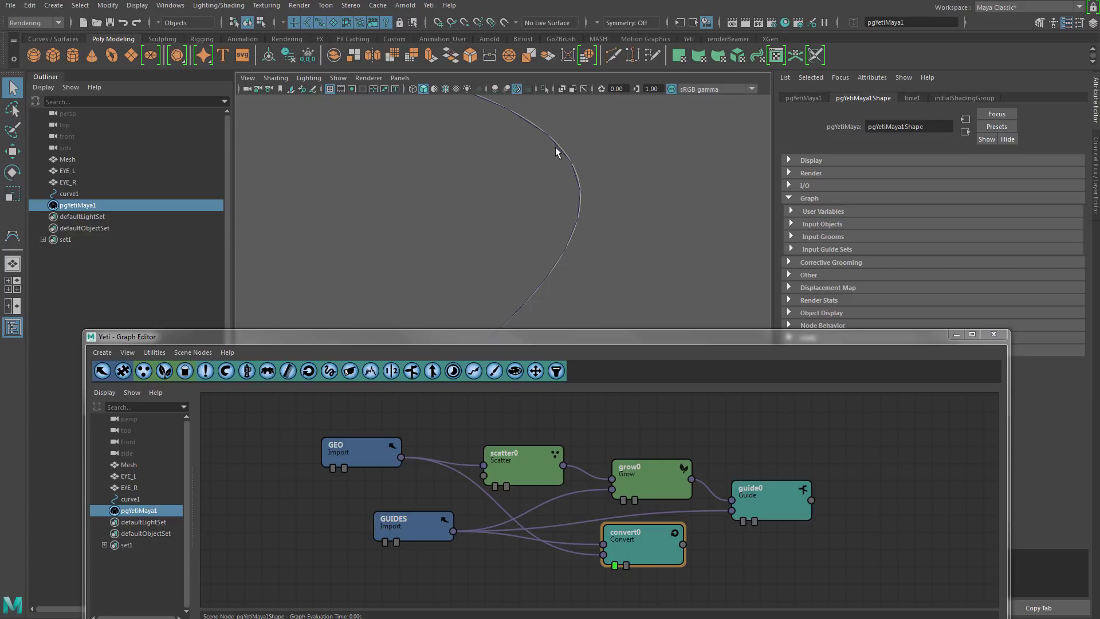
scroll(593, 171, up, 1)
alt+drag(580, 132, 646, 277)
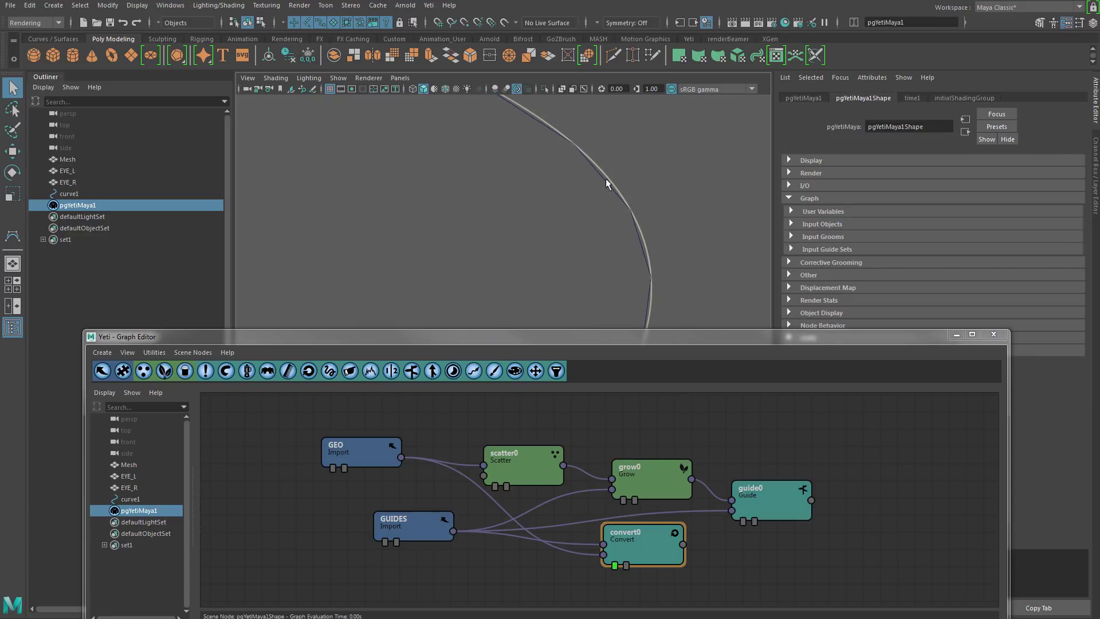
click(639, 238)
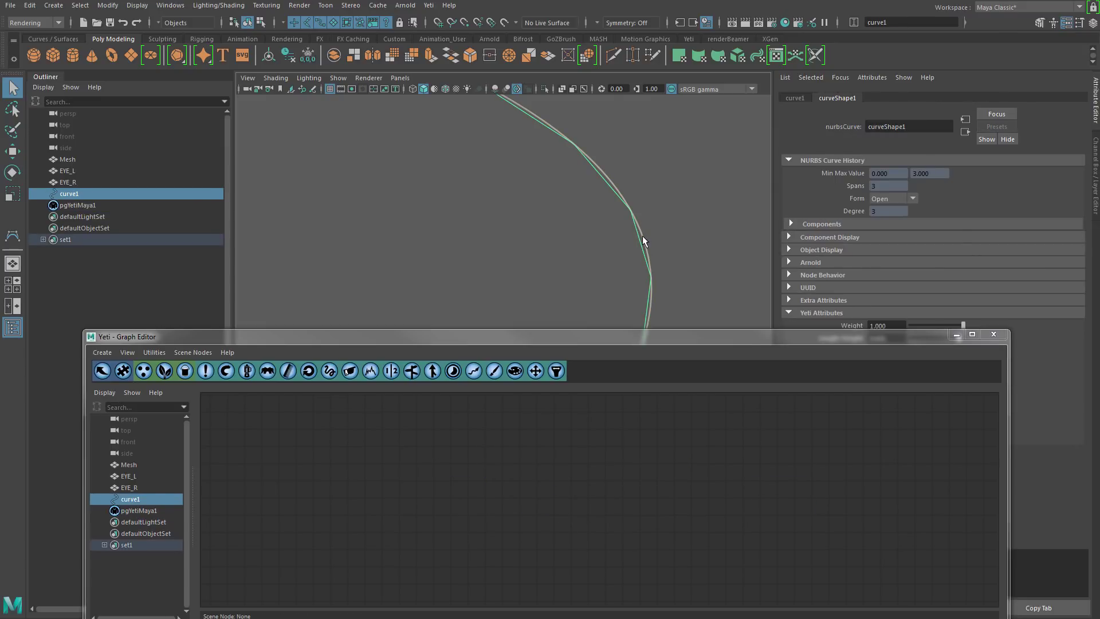
key(ctrl+z)
alt+drag(608, 192, 562, 197)
Step: Place convert0 below guide0, display guide0's output again, and leave guide0 selected
drag(641, 557, 757, 582)
click(739, 496)
drag(762, 477, 764, 477)
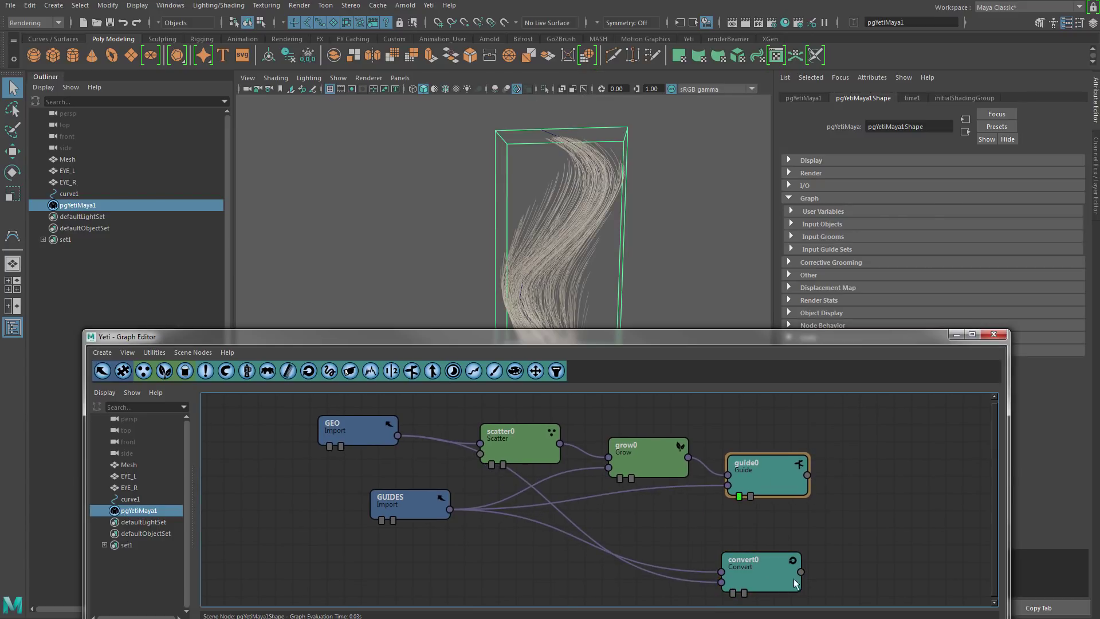
drag(765, 565, 783, 553)
drag(662, 330, 664, 378)
drag(783, 589, 778, 583)
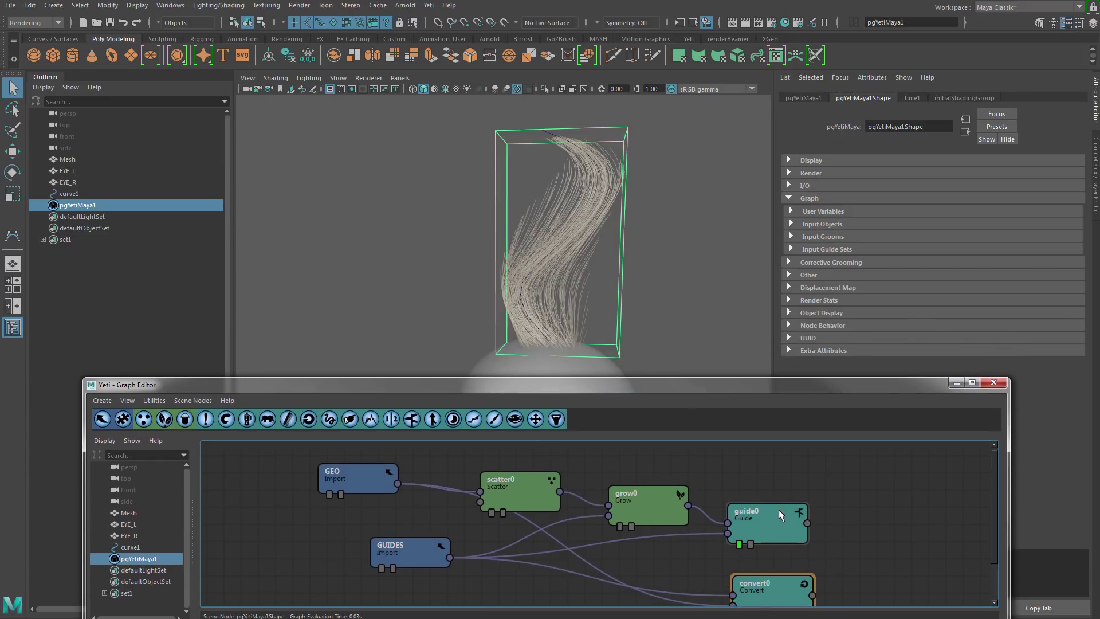
click(779, 509)
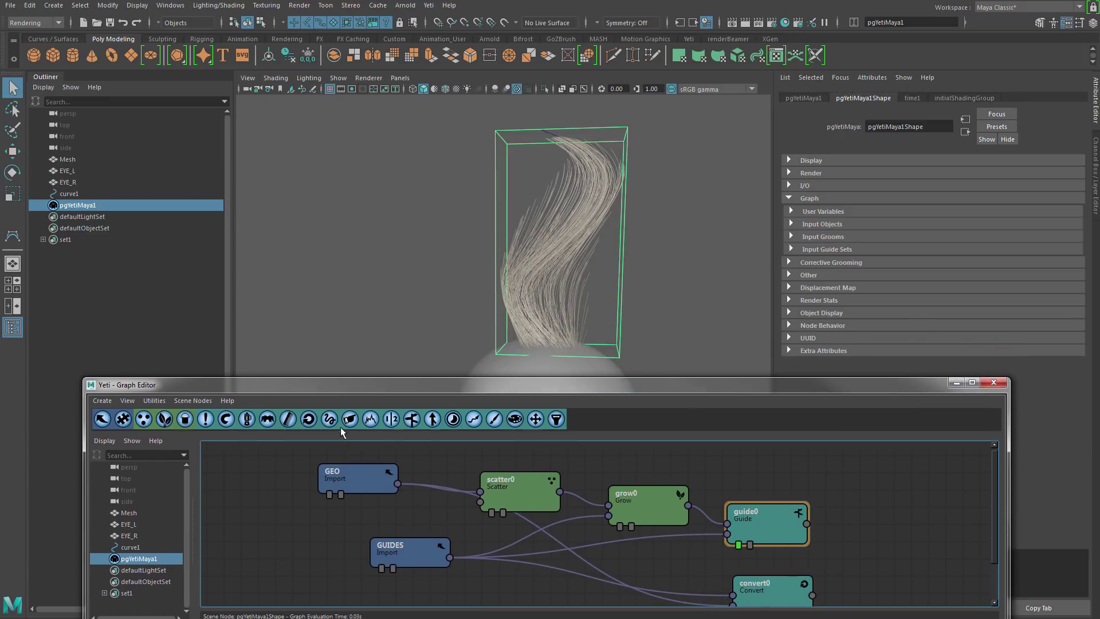
Step: Add a Clumping node after guide0, connect convert0 to its second input, and display its output
click(269, 420)
drag(808, 595, 838, 535)
click(849, 545)
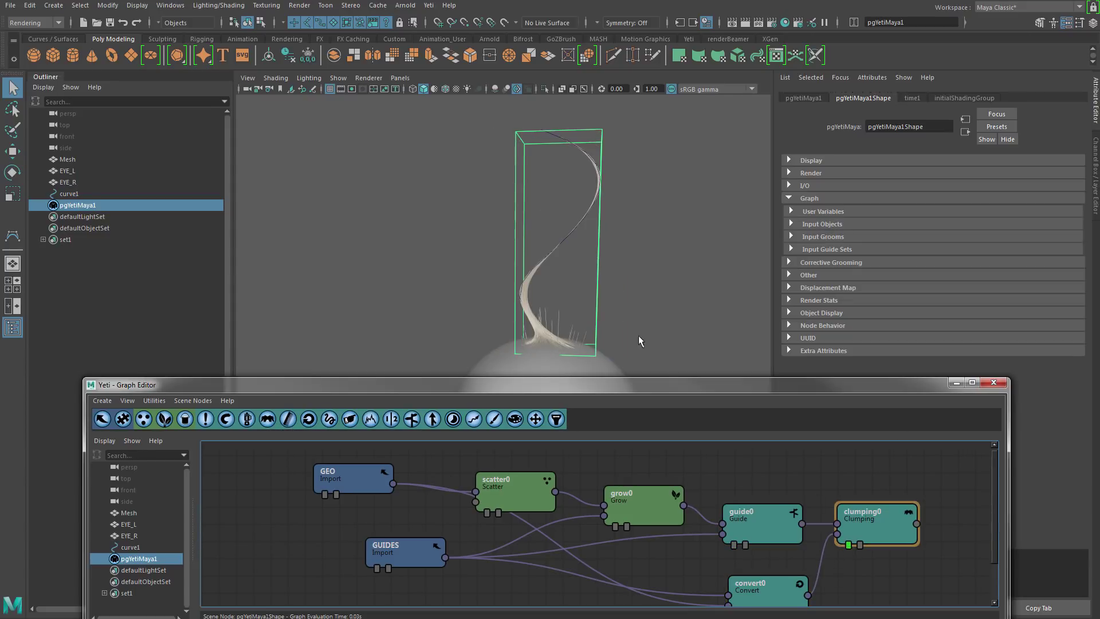
Step: Set the Base Attraction of clumping0 to 0 and close its settings
double_click(871, 528)
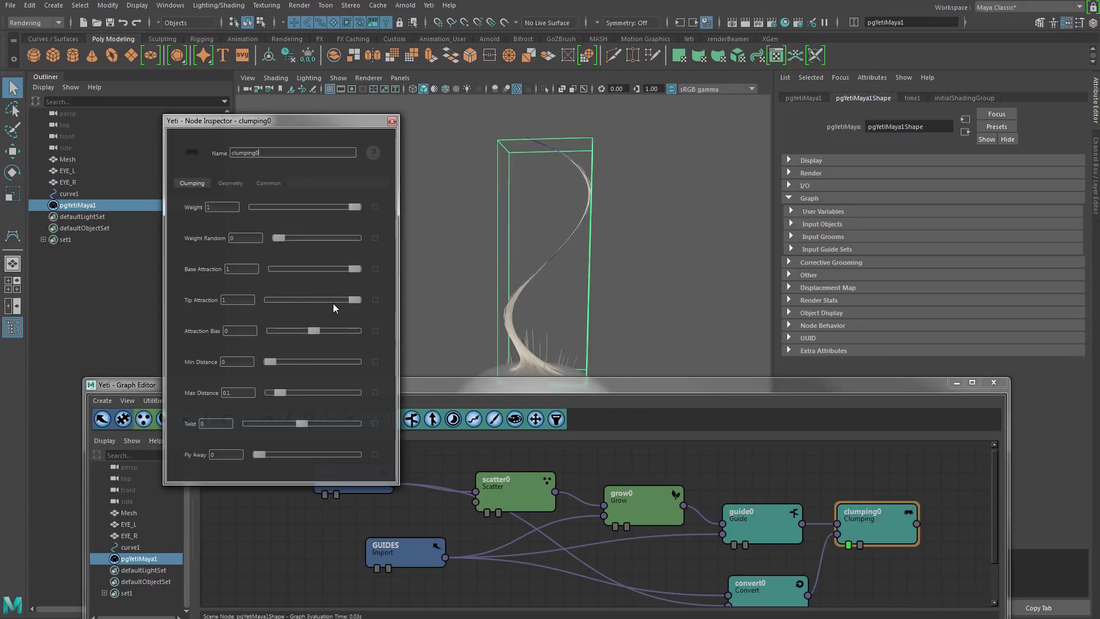
click(300, 267)
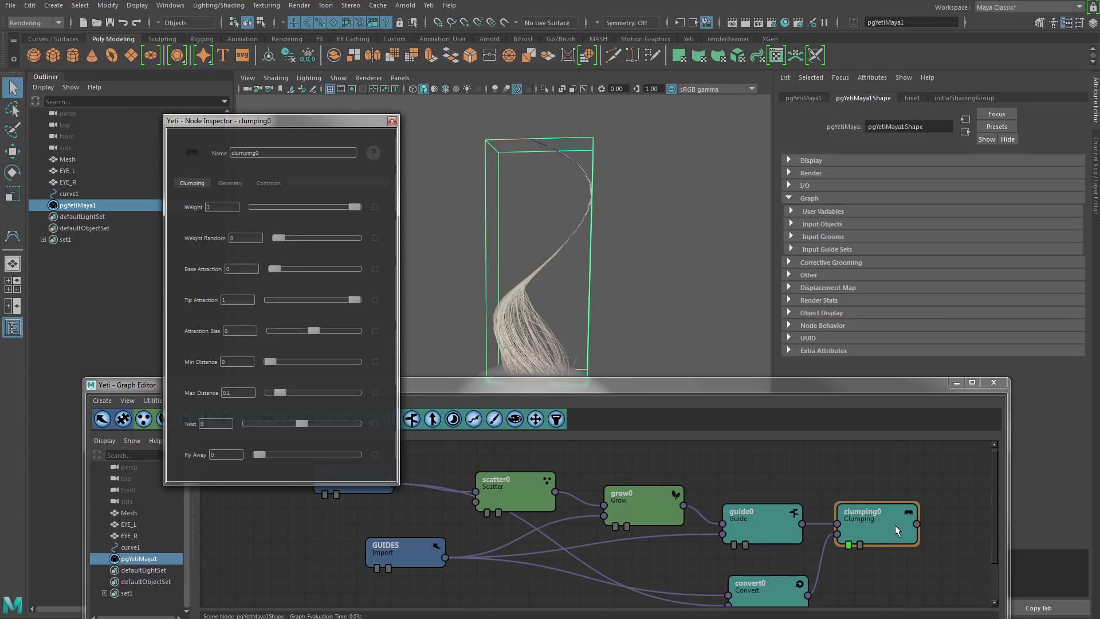
click(391, 123)
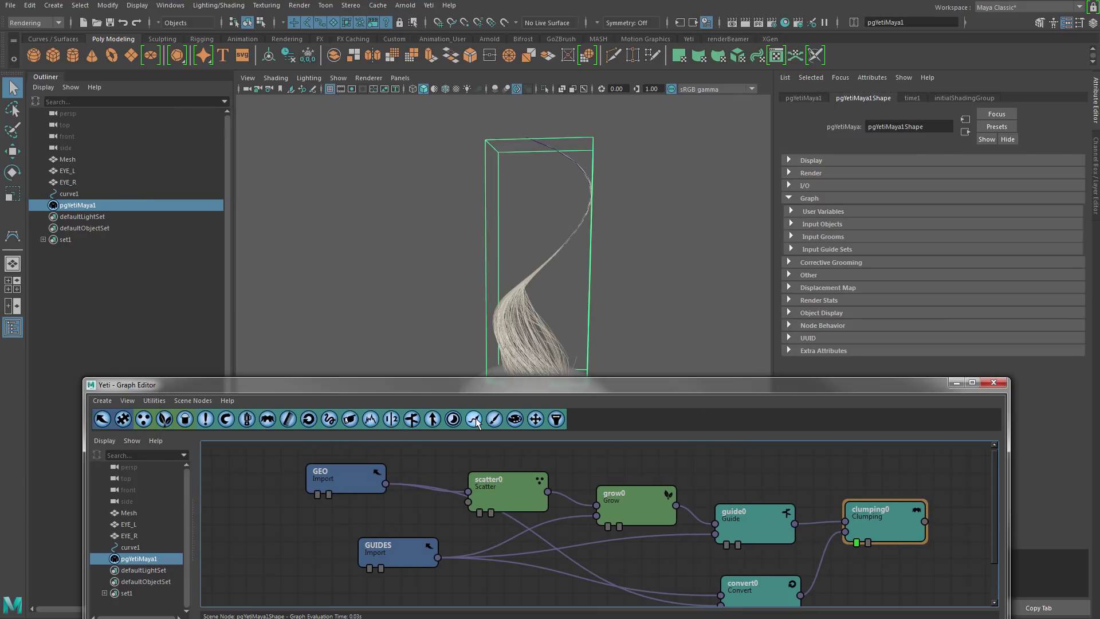
Step: Add a Scraggle node after clumping0 and open its settings with the hair in view
drag(482, 383, 468, 352)
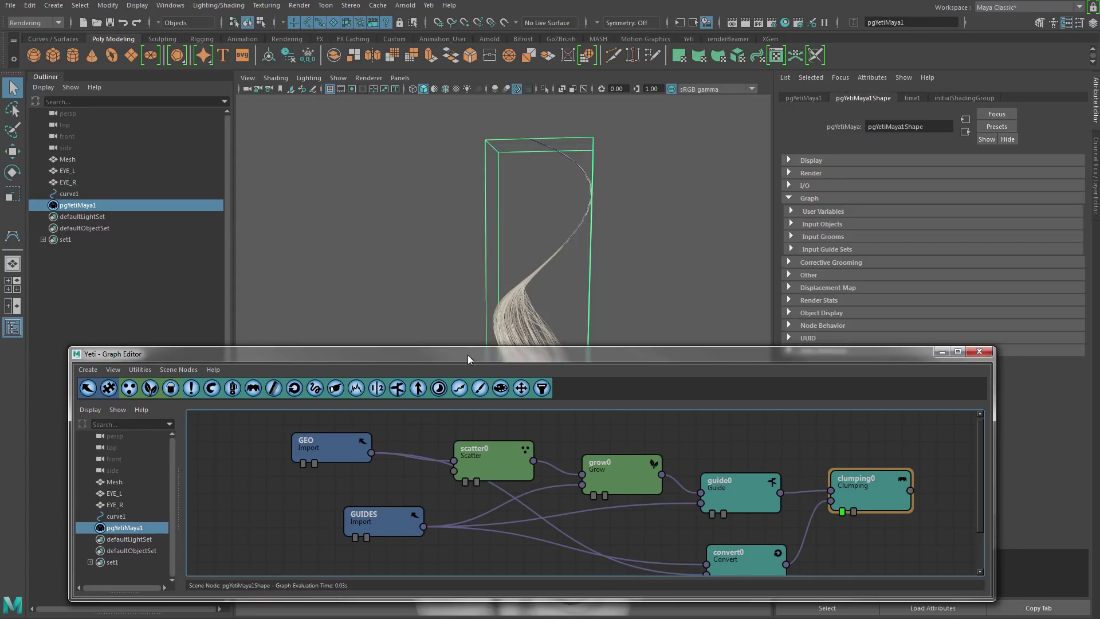
click(460, 389)
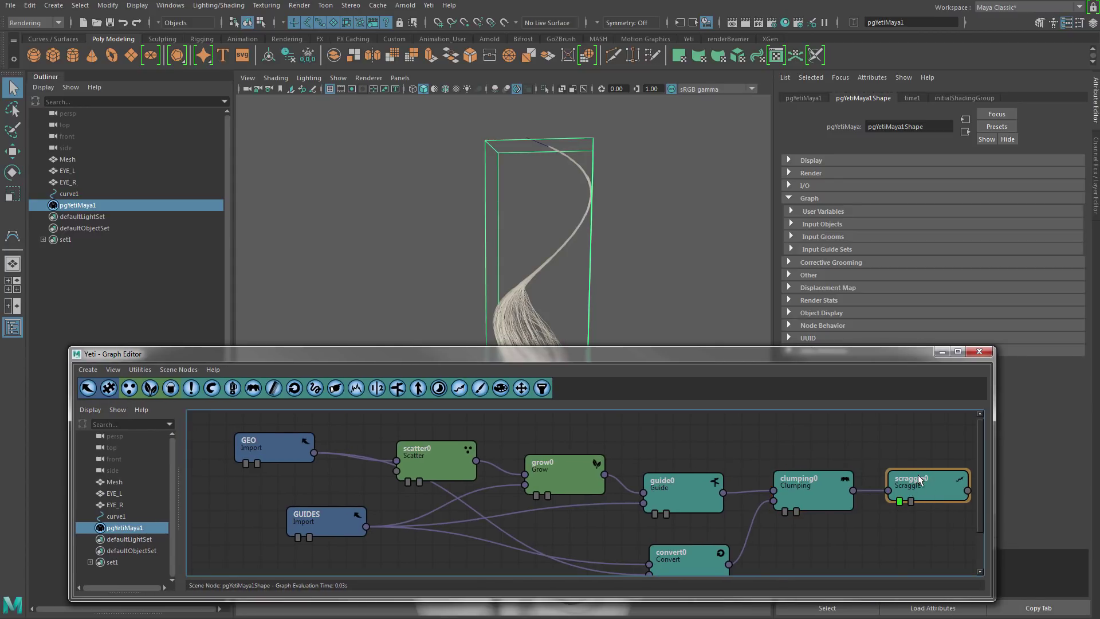
double_click(921, 480)
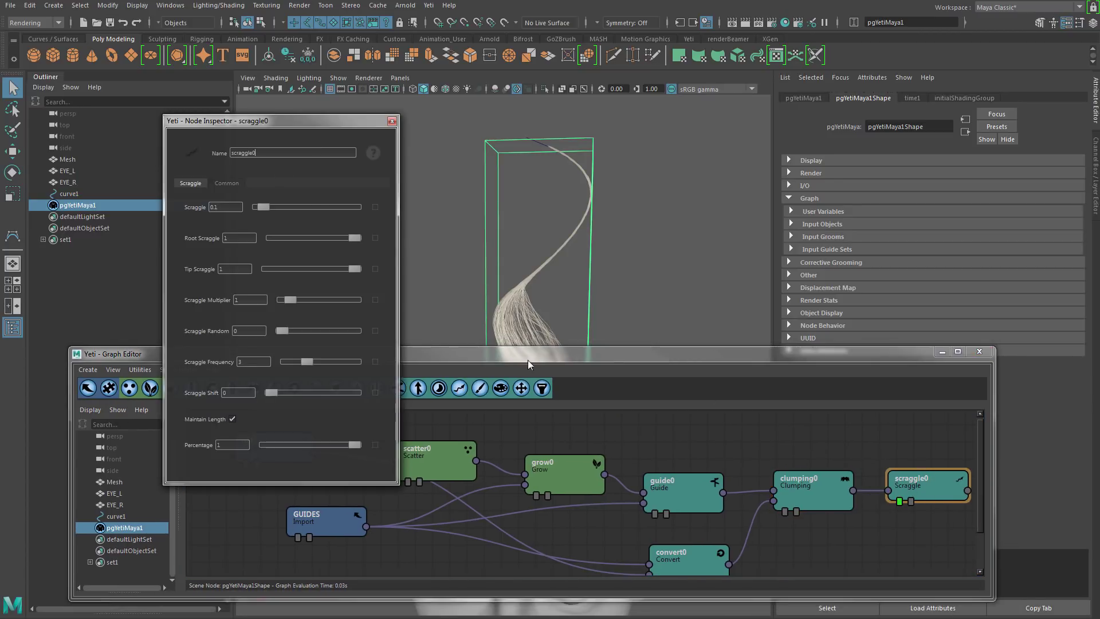
drag(526, 349, 526, 426)
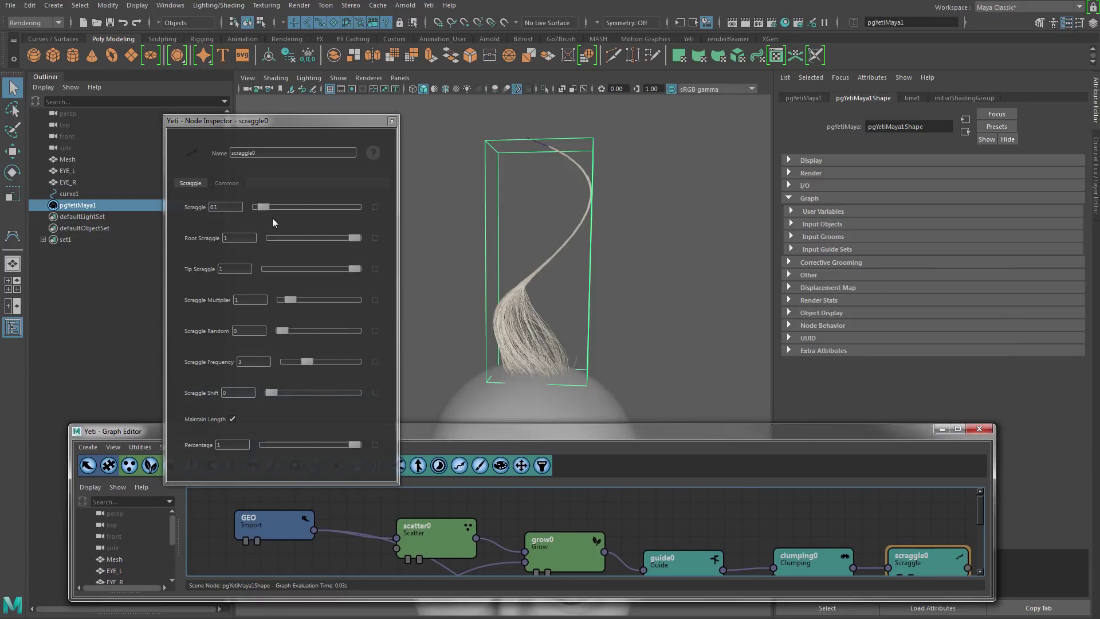
Step: Set scraggle0 to Scraggle 2, Root Scraggle 0.28, Scraggle Frequency 0.4 and Percentage 0.32, and close its settings
drag(263, 207, 360, 208)
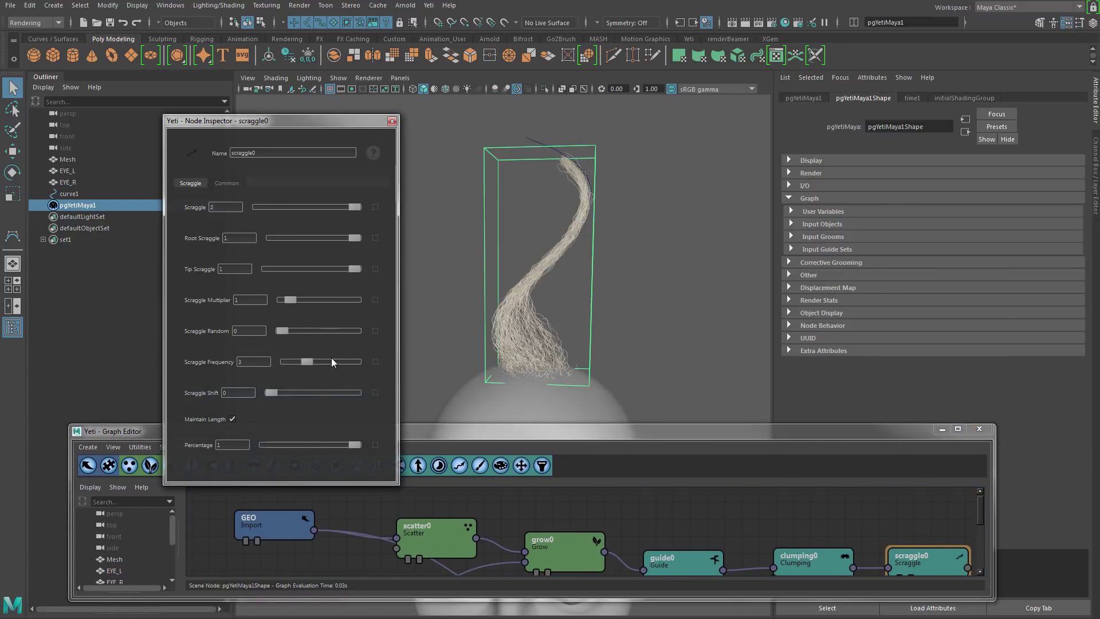
drag(342, 239, 294, 239)
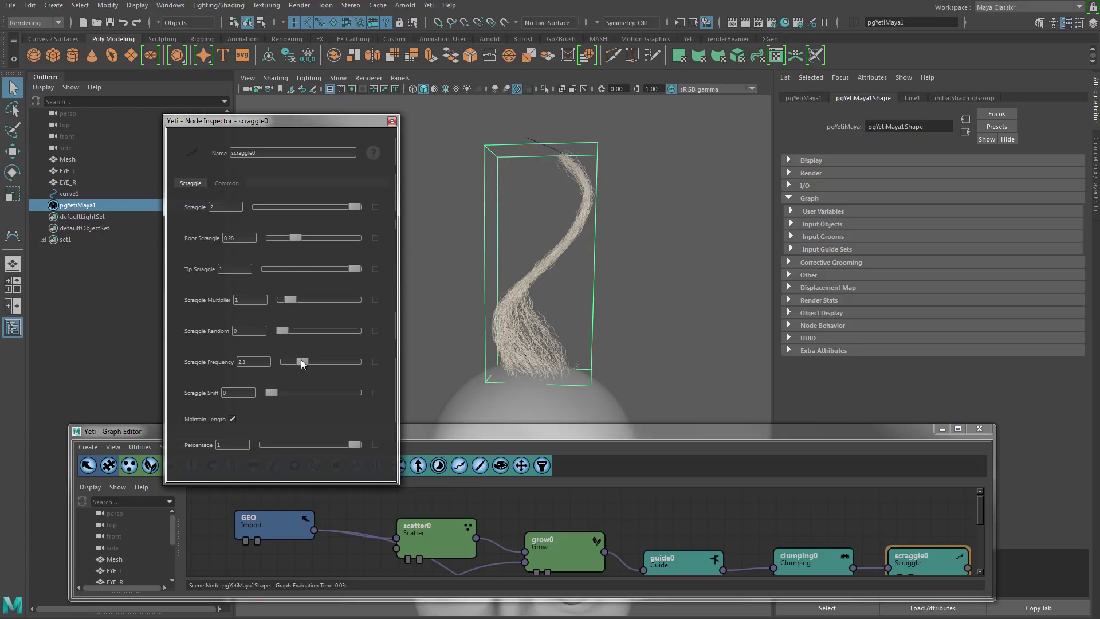
drag(300, 359, 288, 359)
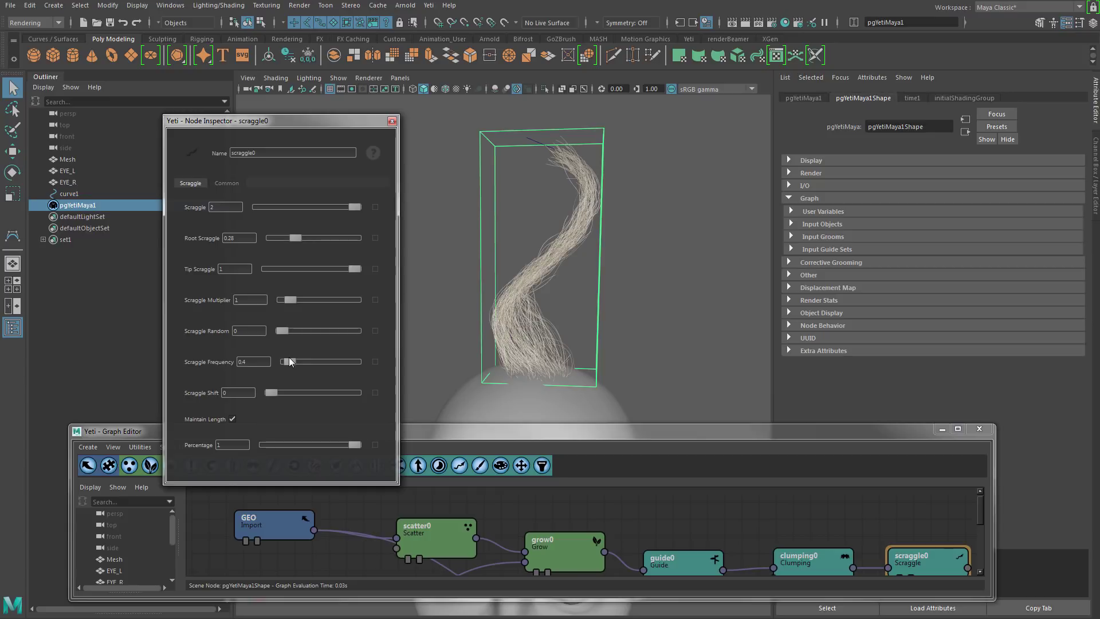
drag(342, 444, 298, 440)
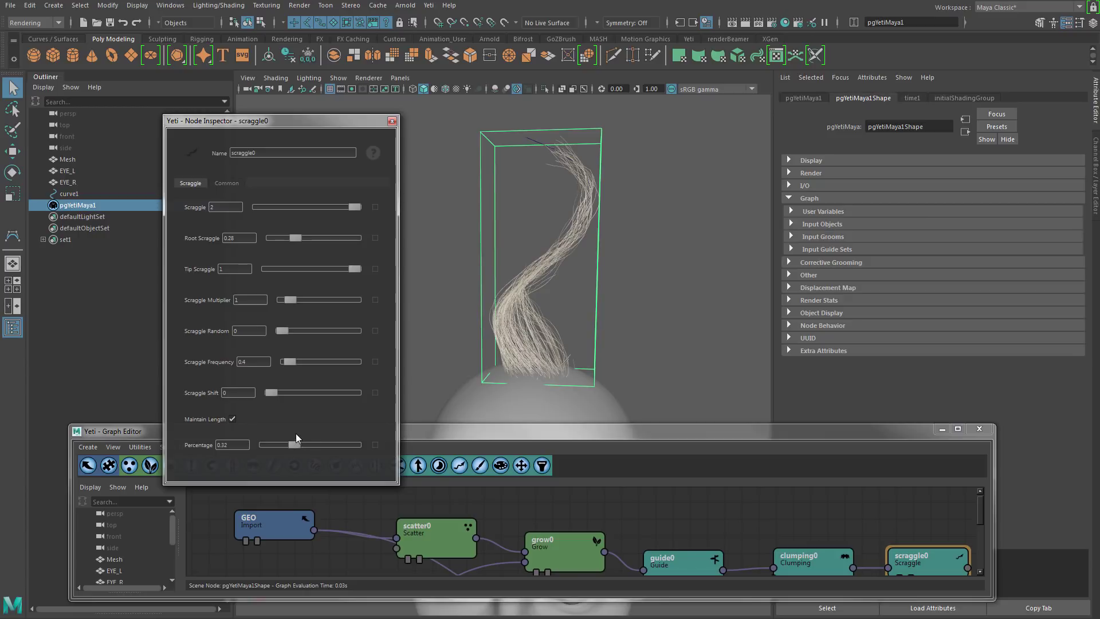
click(392, 121)
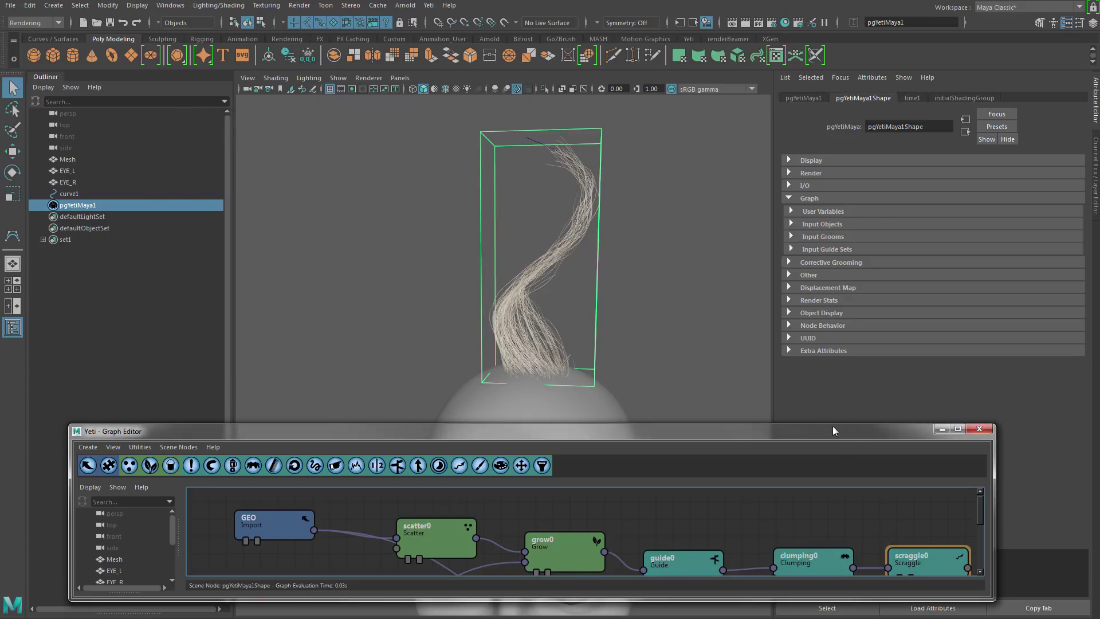
Step: Minimize the graph editor, inspect the clumped and scraggled hair up close, and select curve1
drag(831, 421, 816, 402)
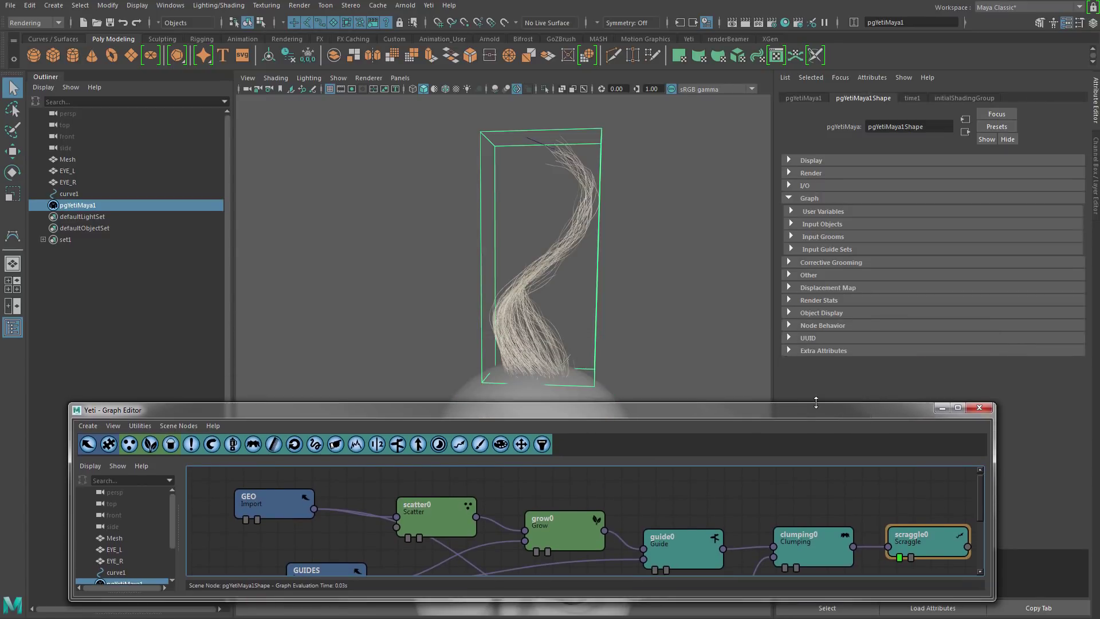
click(941, 408)
alt+right_drag(527, 337, 550, 311)
alt+middle_drag(551, 311, 504, 372)
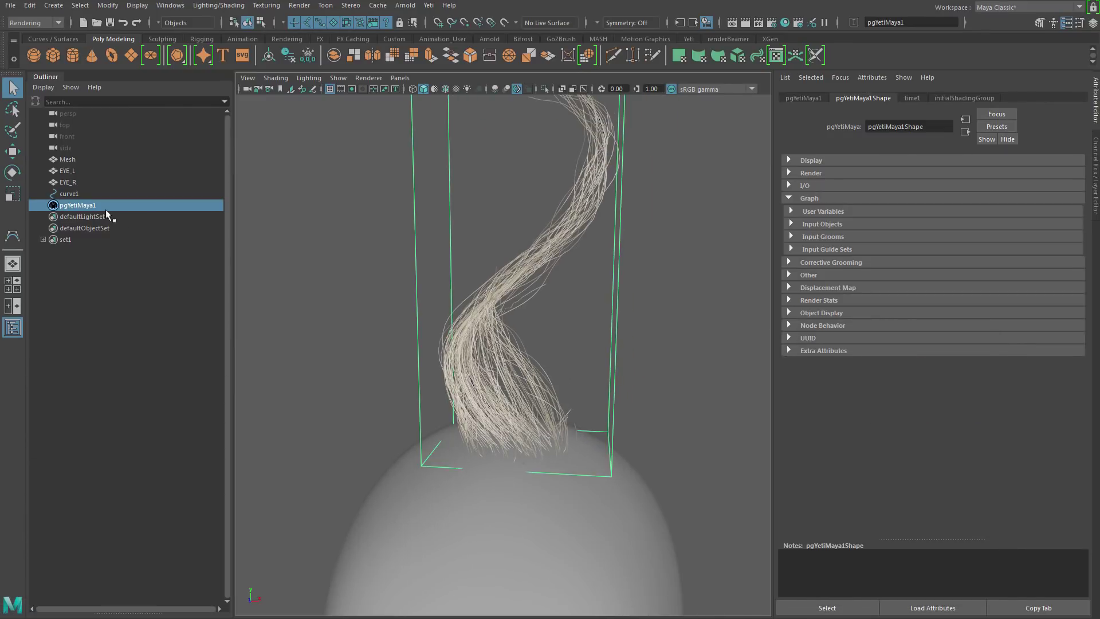
click(70, 194)
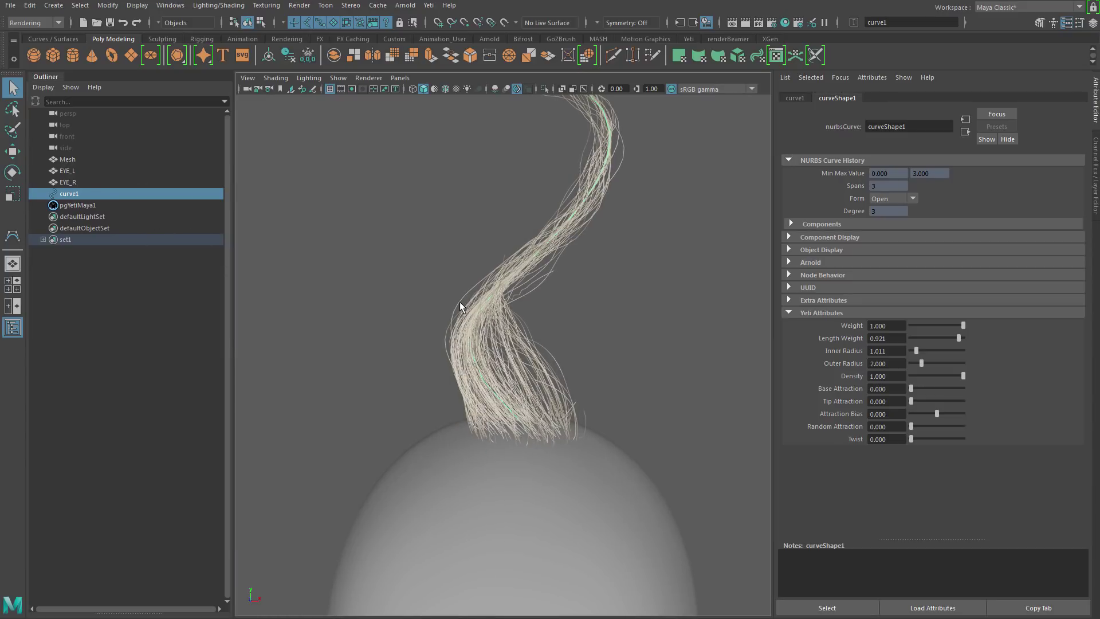
Step: Duplicate curve1, make the head Mesh a live surface, and select the duplicated curve
key(ctrl+d)
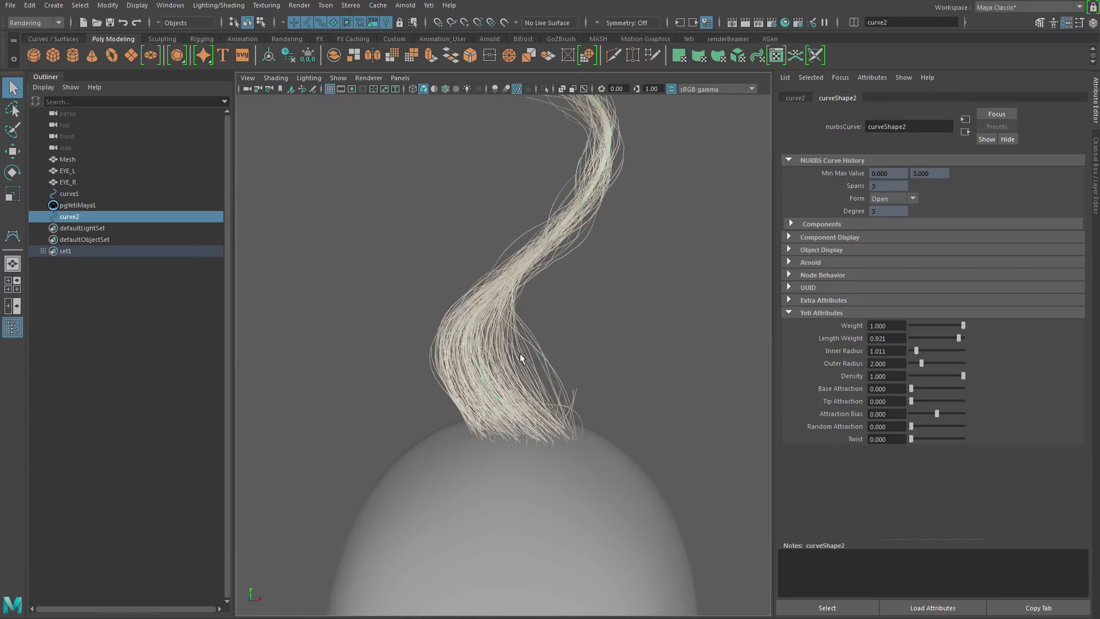
alt+right_drag(619, 435, 516, 408)
drag(673, 488, 573, 526)
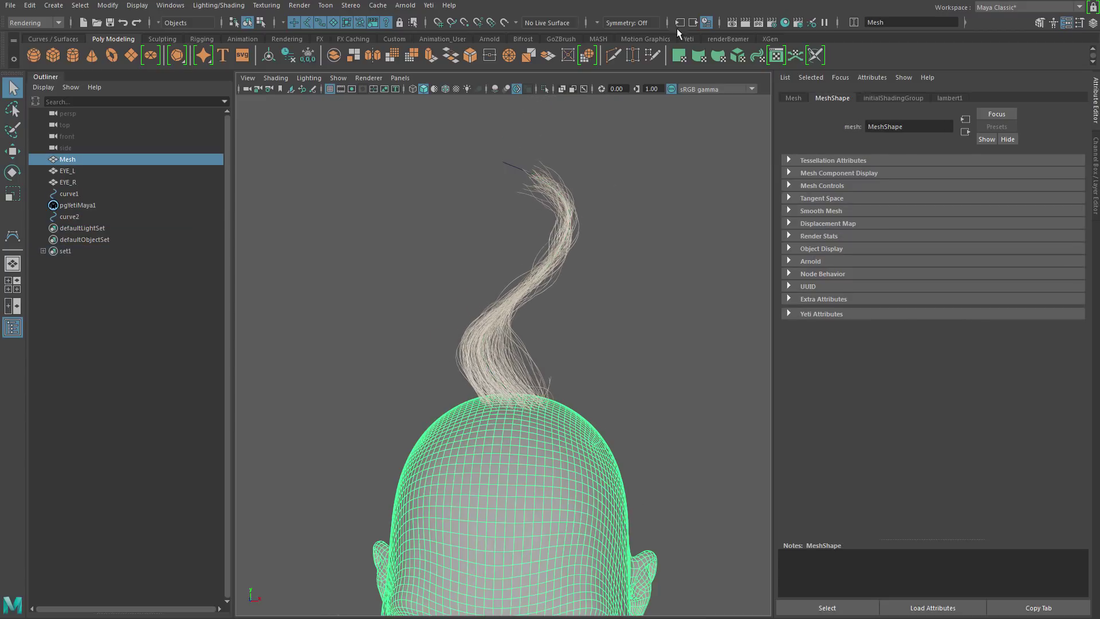
click(500, 20)
click(69, 216)
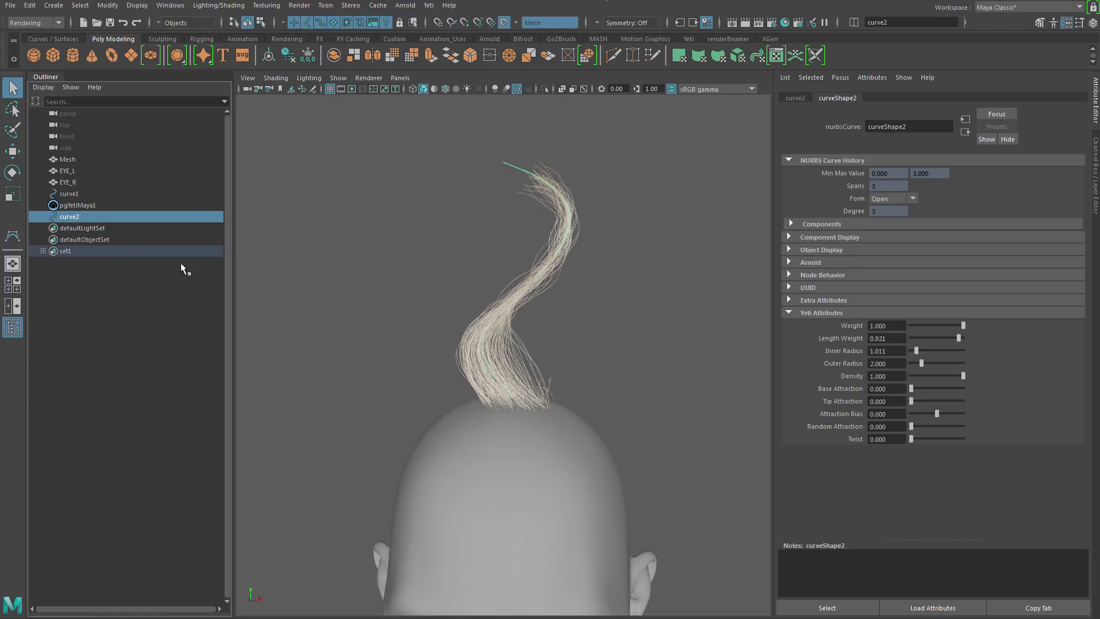
Step: Move curve2 along the live head surface to the side of the scalp and rotate it to point outward
alt+drag(536, 406, 479, 376)
key(w)
key(e)
drag(546, 292, 498, 294)
alt+middle_drag(499, 294, 515, 366)
alt+drag(516, 363, 539, 381)
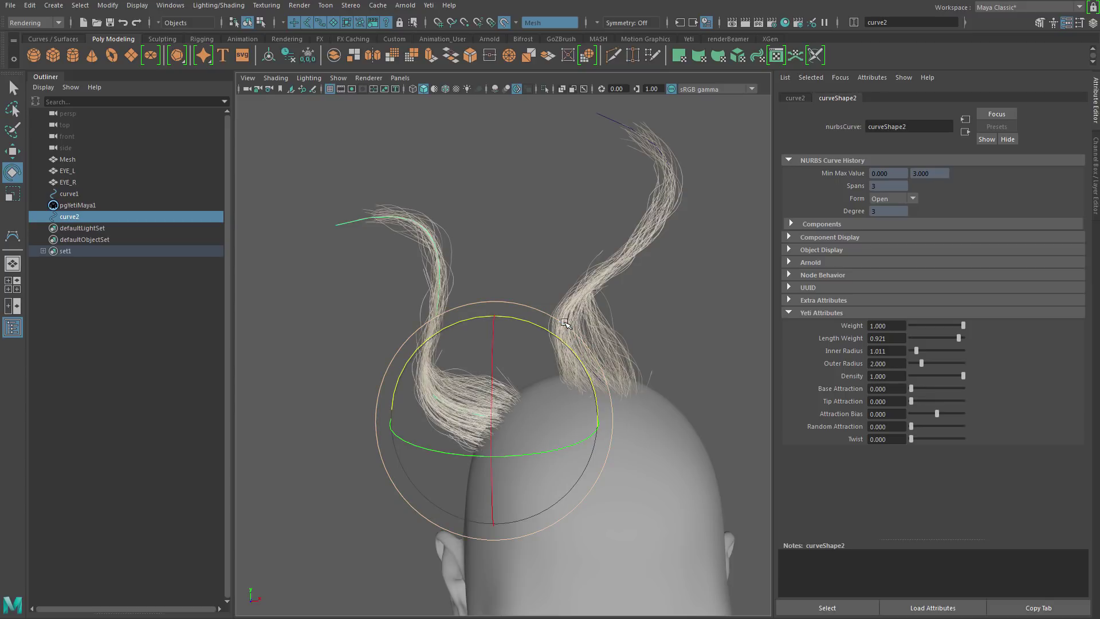
Step: Duplicate curve2, and move and rotate the copy onto the back of the crown, at translate about -1.76, 29.17, -4.32
key(ctrl+d)
alt+drag(566, 323, 597, 408)
key(w)
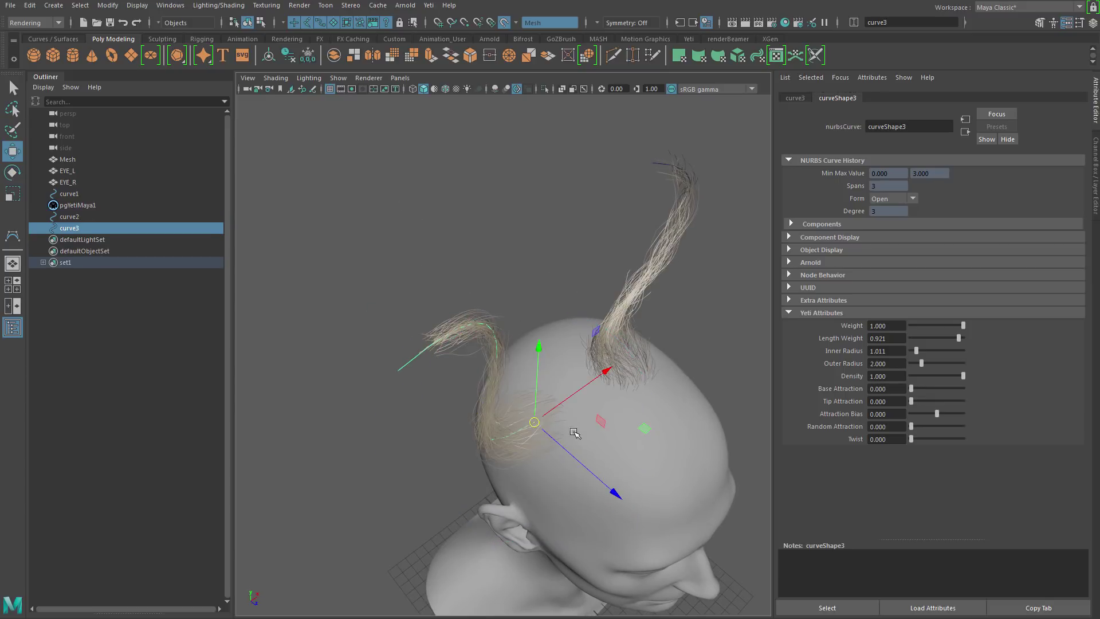
drag(534, 422, 519, 281)
key(e)
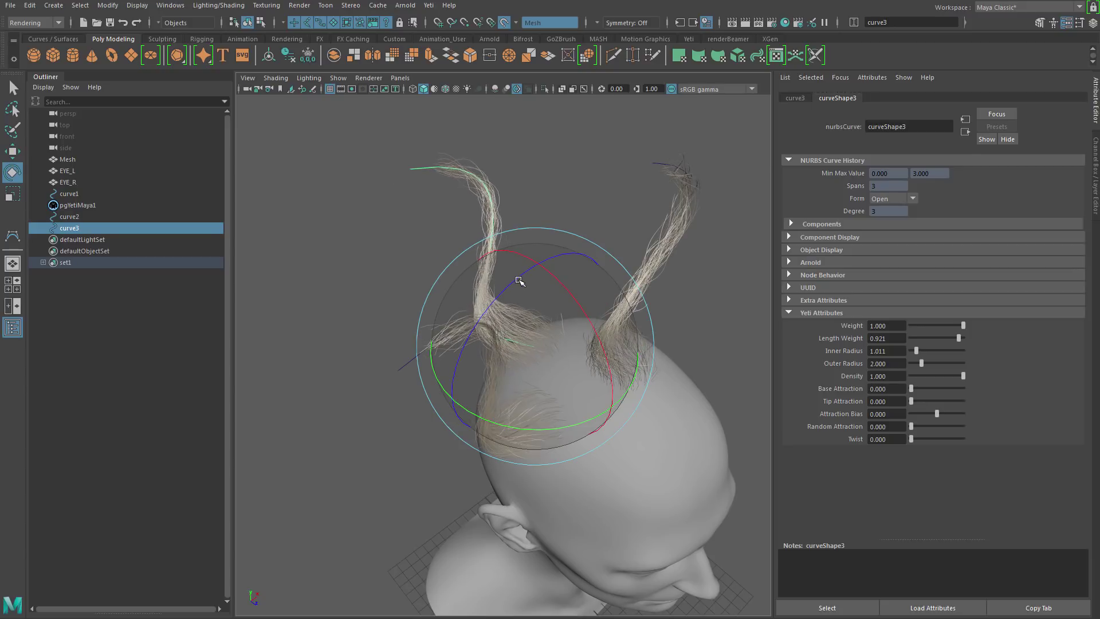
alt+drag(520, 351, 513, 309)
key(q)
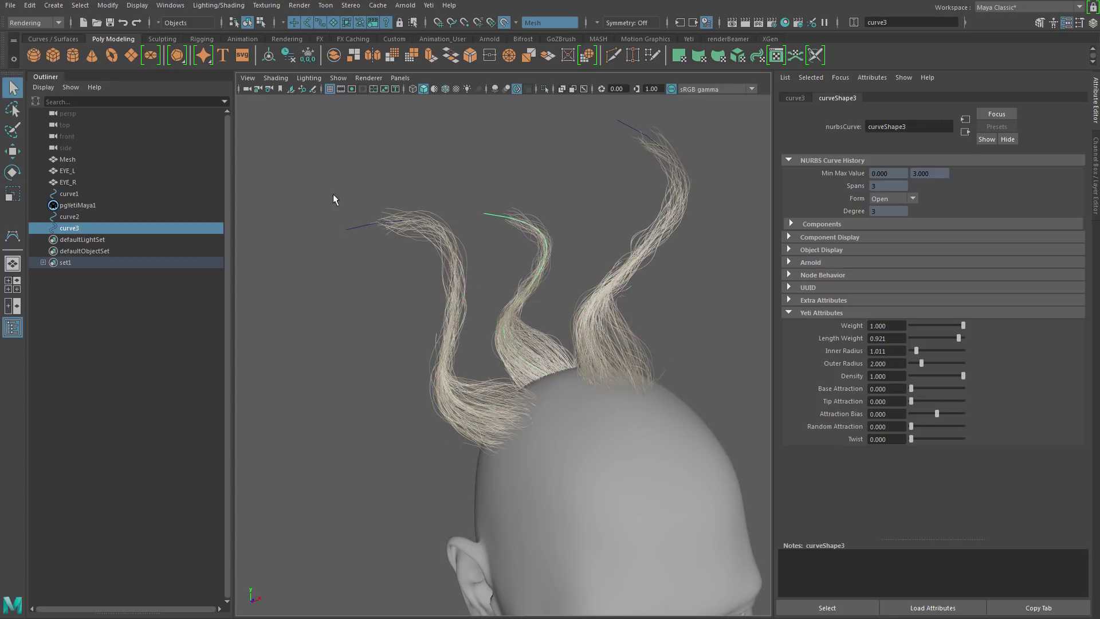
Step: Select the pgYetiMaya1 hair and set its transform to Template display
alt+right_drag(499, 212, 422, 206)
click(527, 215)
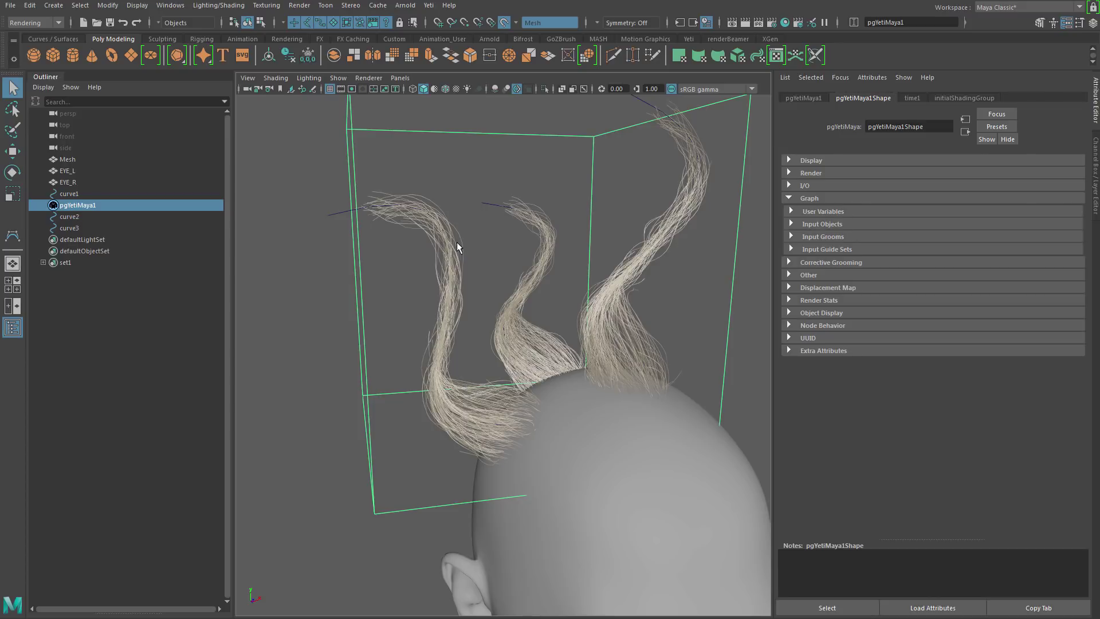
click(801, 98)
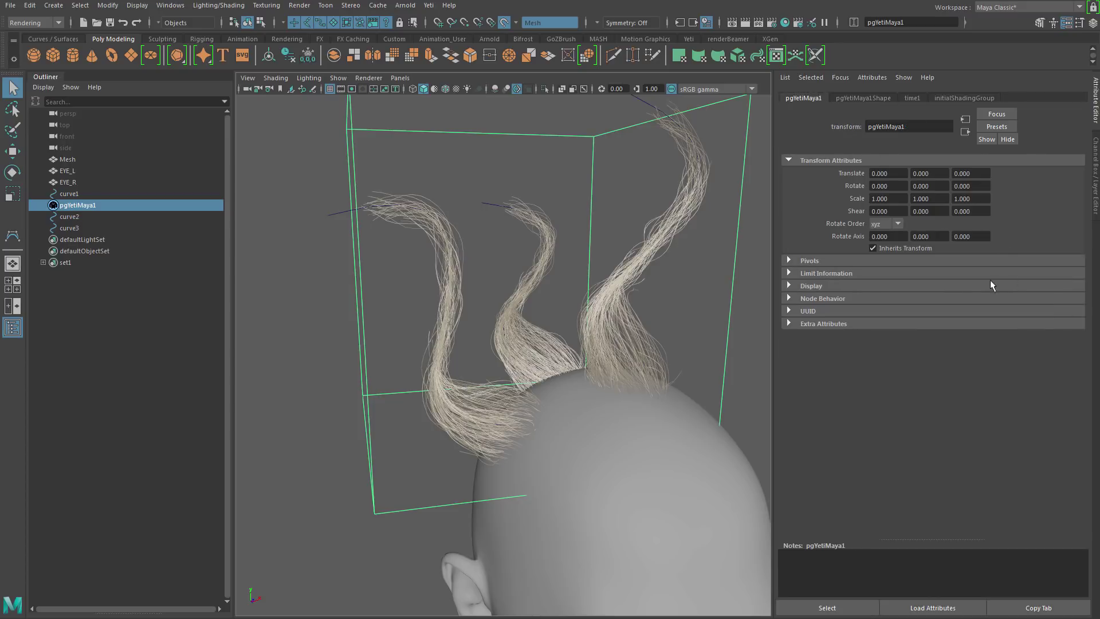
click(789, 284)
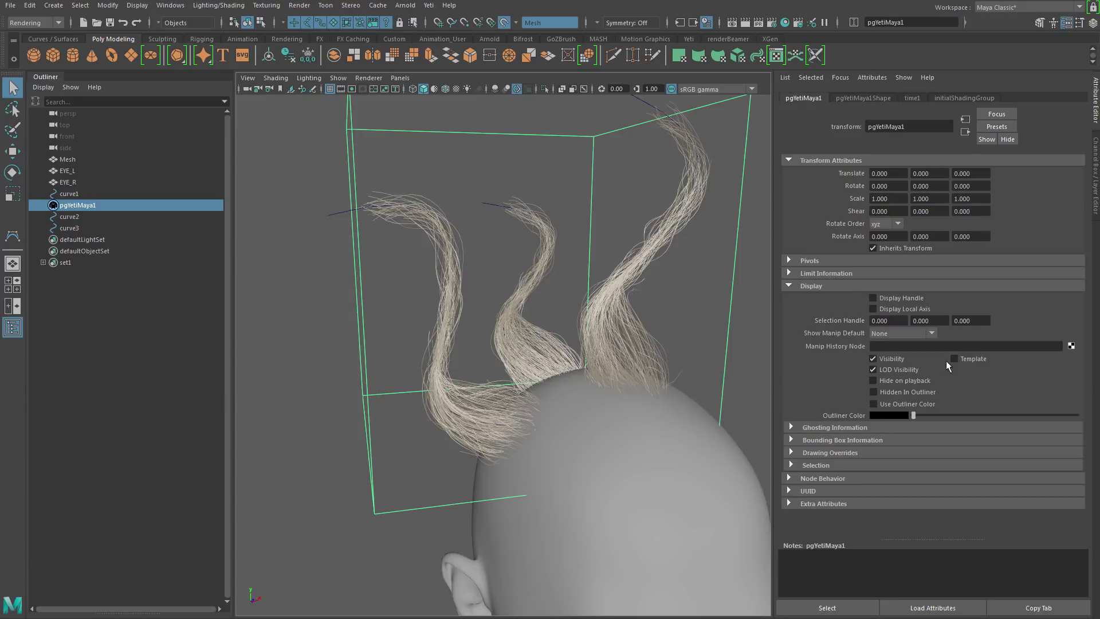
click(952, 359)
Step: Turn off the live surface and reshape curve3 by moving its upper control vertices so the tip stands upright
click(500, 204)
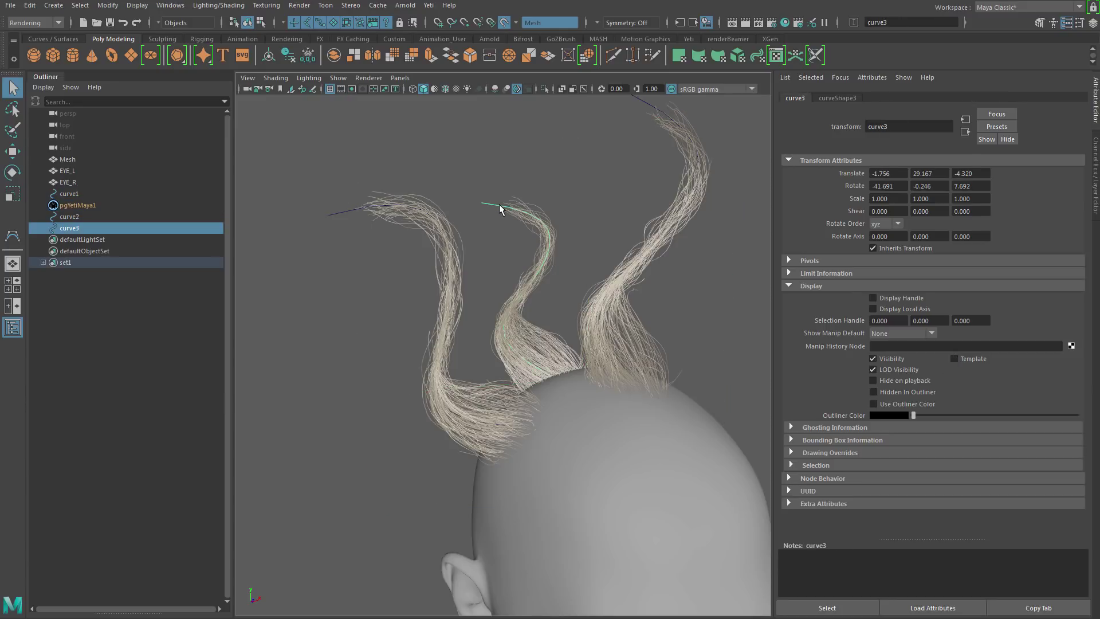
right_drag(499, 203, 466, 204)
drag(555, 242, 566, 245)
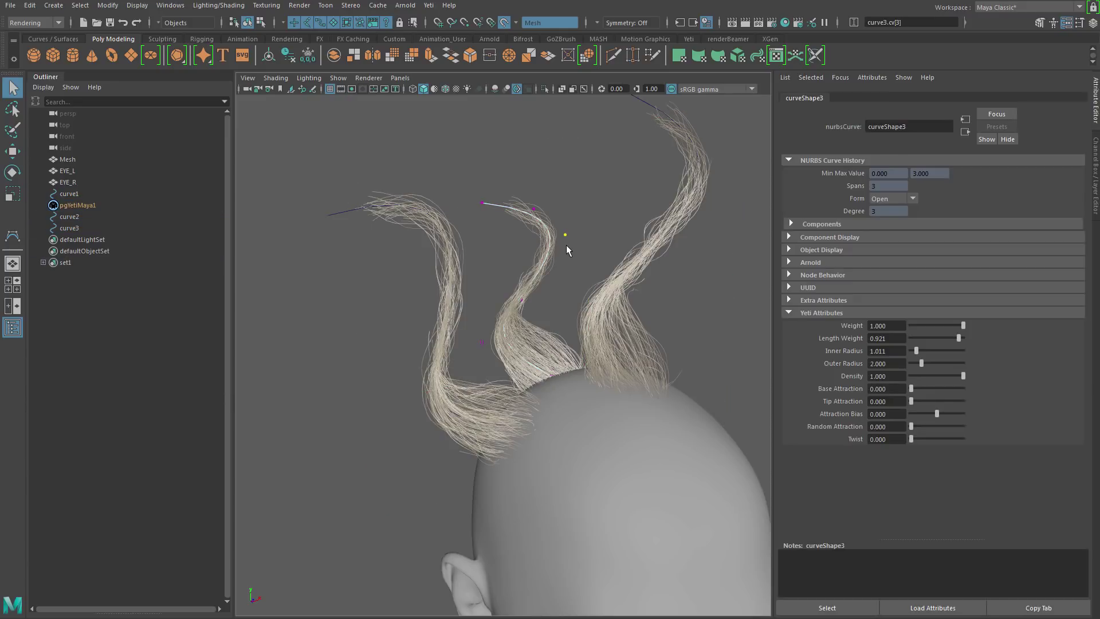
key(w)
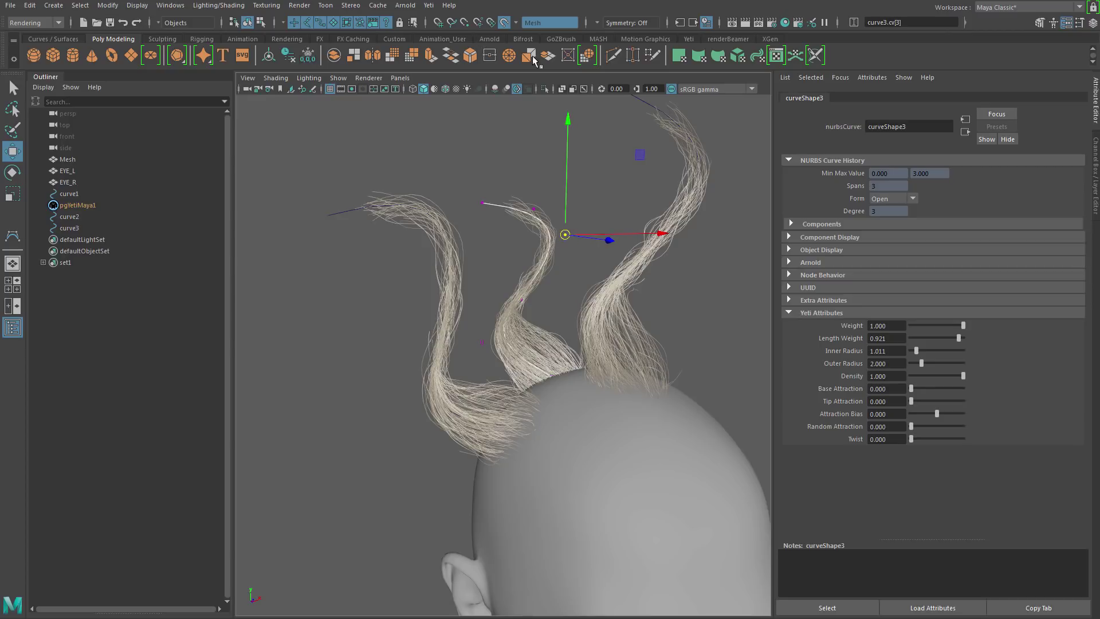
click(505, 23)
drag(565, 234, 536, 264)
drag(557, 200, 507, 224)
drag(534, 209, 513, 153)
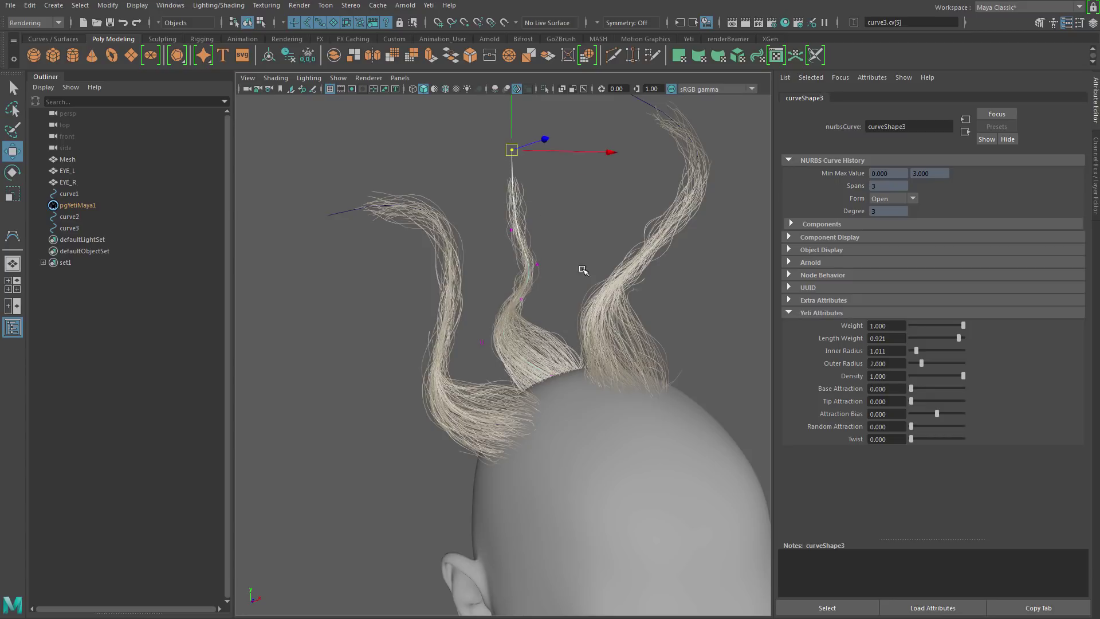
Step: Check the three hair tufts from the front, return curve3 to object mode and clear the selection
alt+drag(581, 269, 546, 275)
alt+middle_drag(581, 297, 538, 243)
alt+right_drag(592, 299, 481, 297)
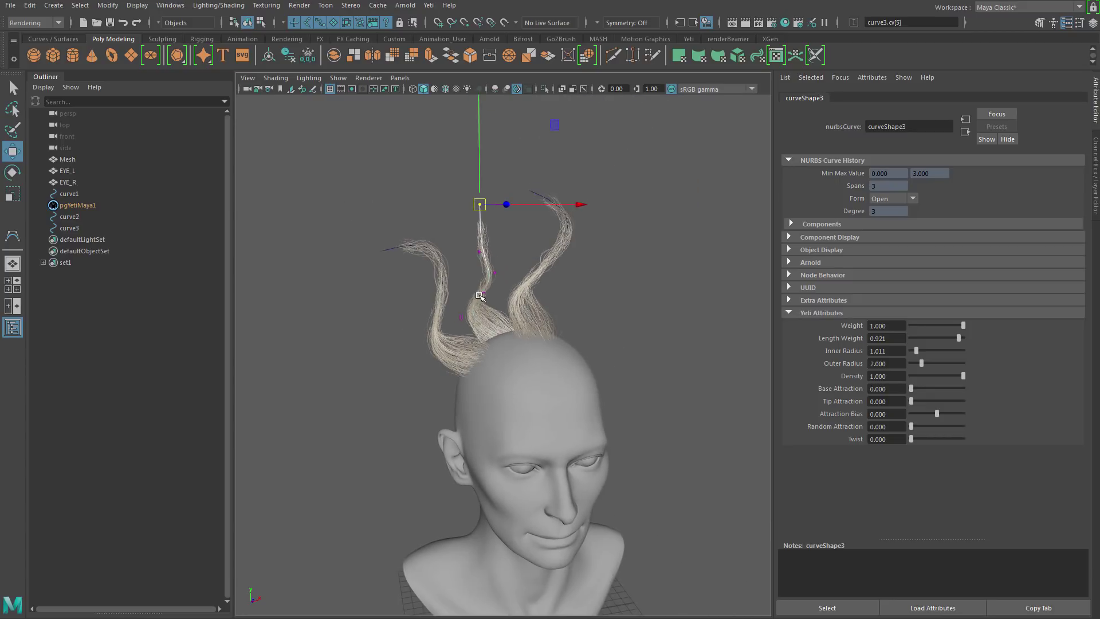
alt+middle_drag(490, 299, 496, 272)
alt+drag(497, 272, 484, 274)
key(q)
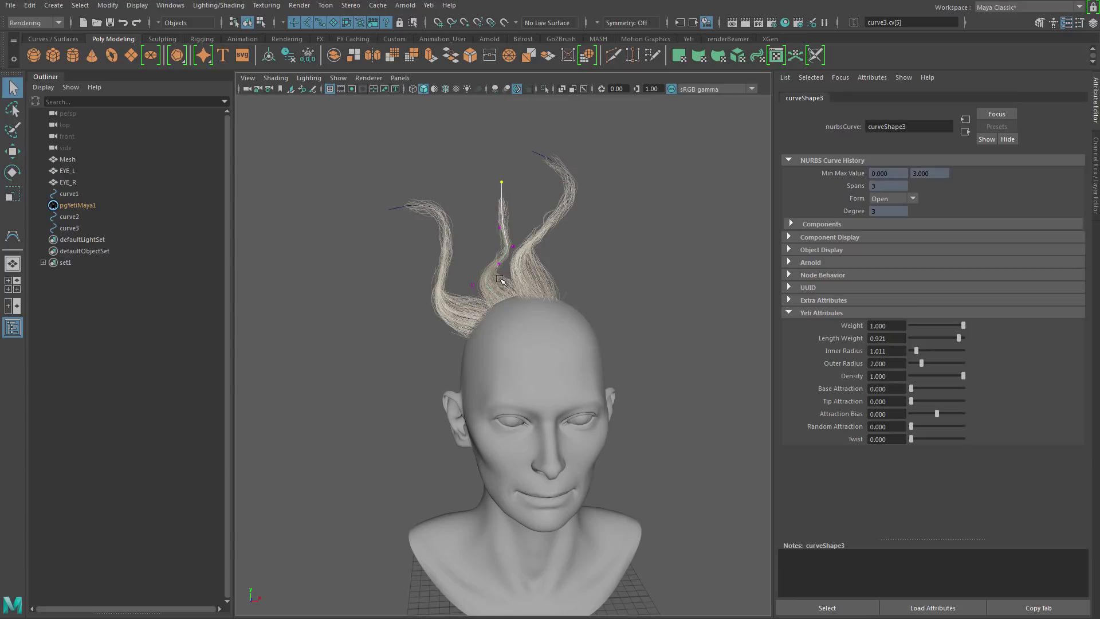
alt+right_drag(500, 277, 553, 282)
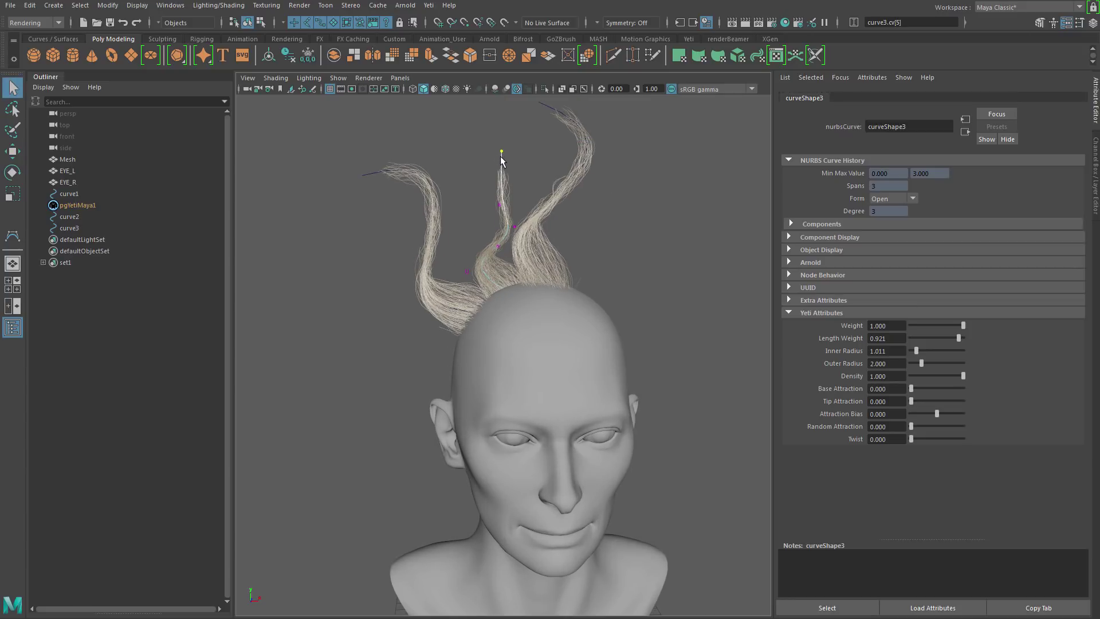
right_drag(501, 161, 541, 144)
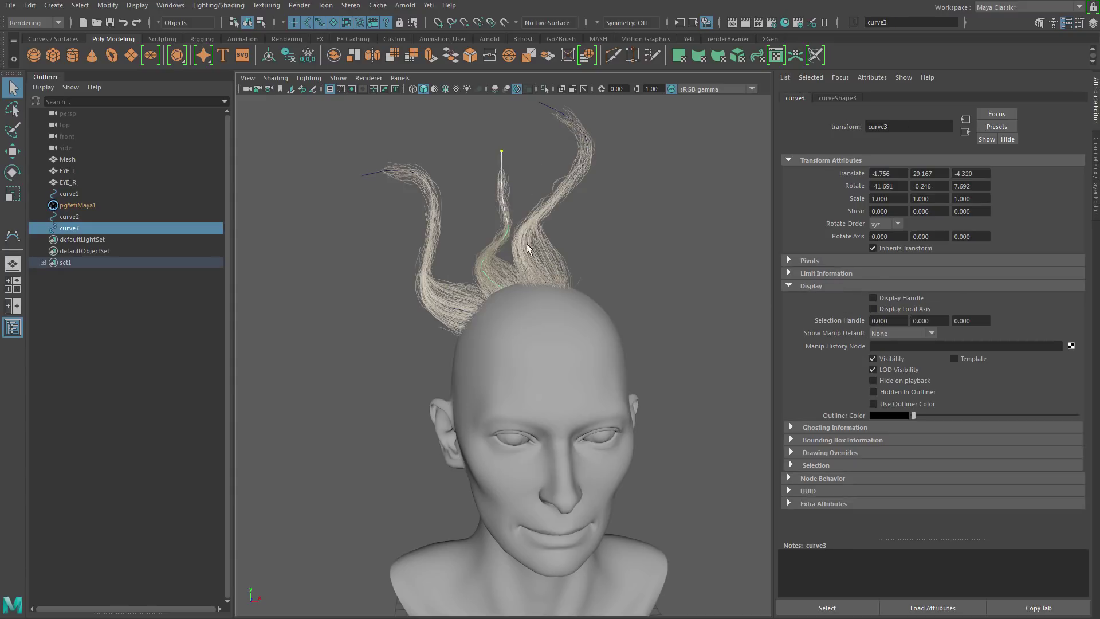
click(518, 170)
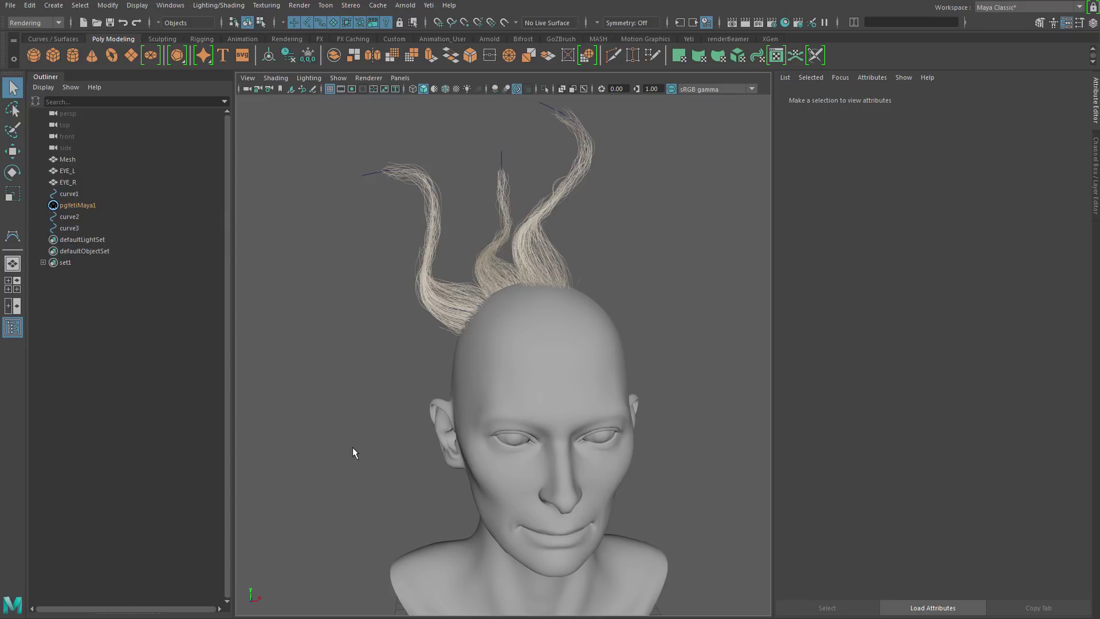
Step: Bring up the reference portrait to examine the hairstyle, hide it again and compare with the head in Maya
click(146, 617)
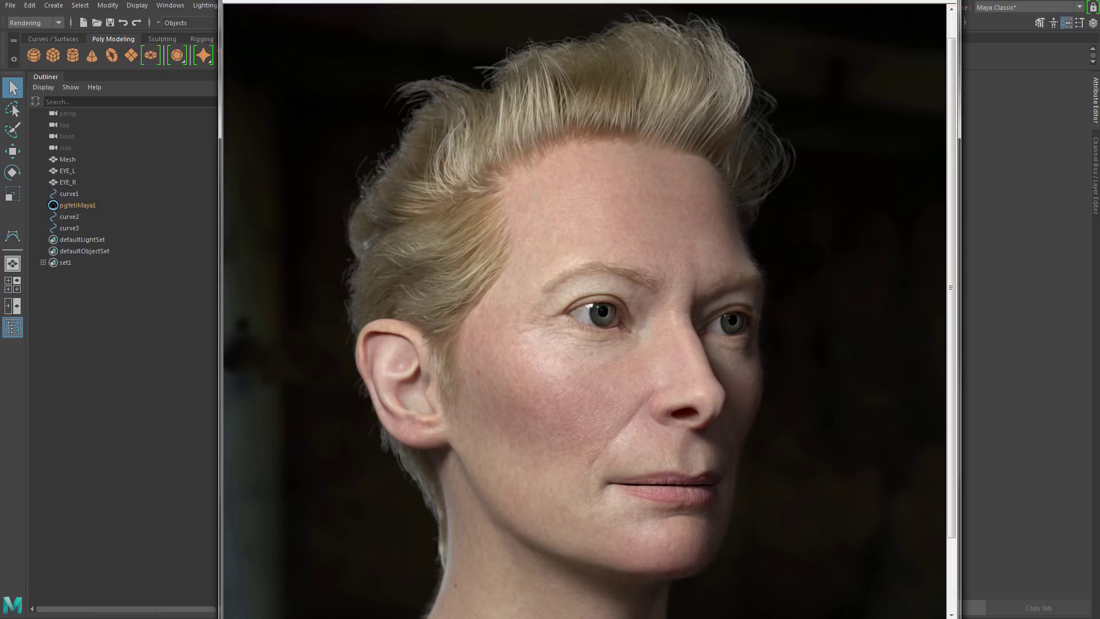
click(147, 617)
alt+drag(541, 186, 577, 208)
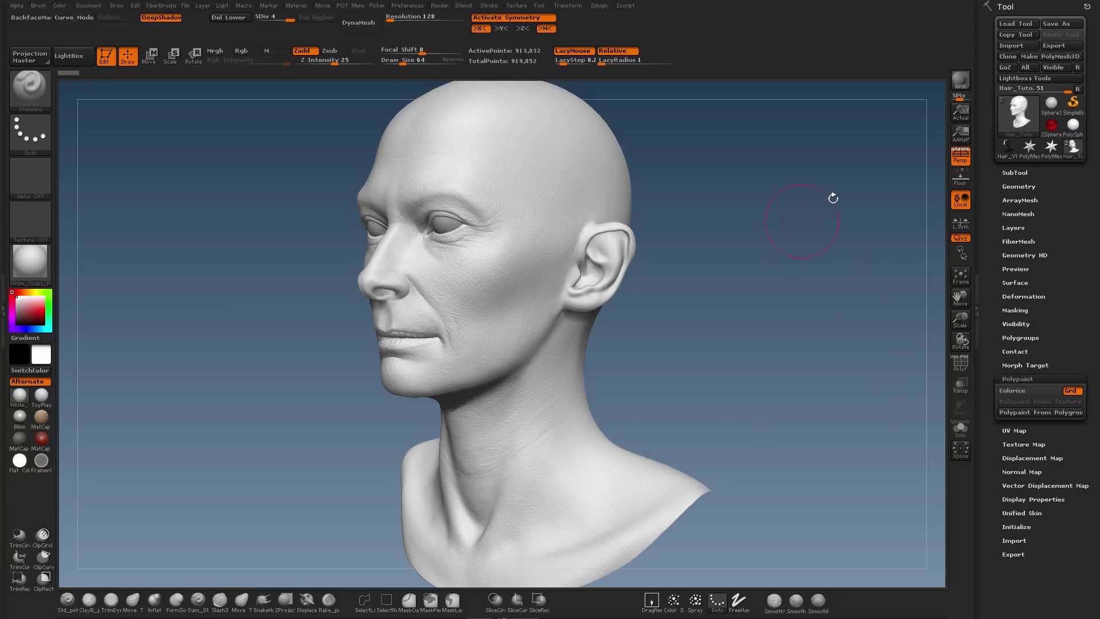
Step: In ZBrush, paint a symmetrical mask patch on the upper sides of the scalp
click(1065, 379)
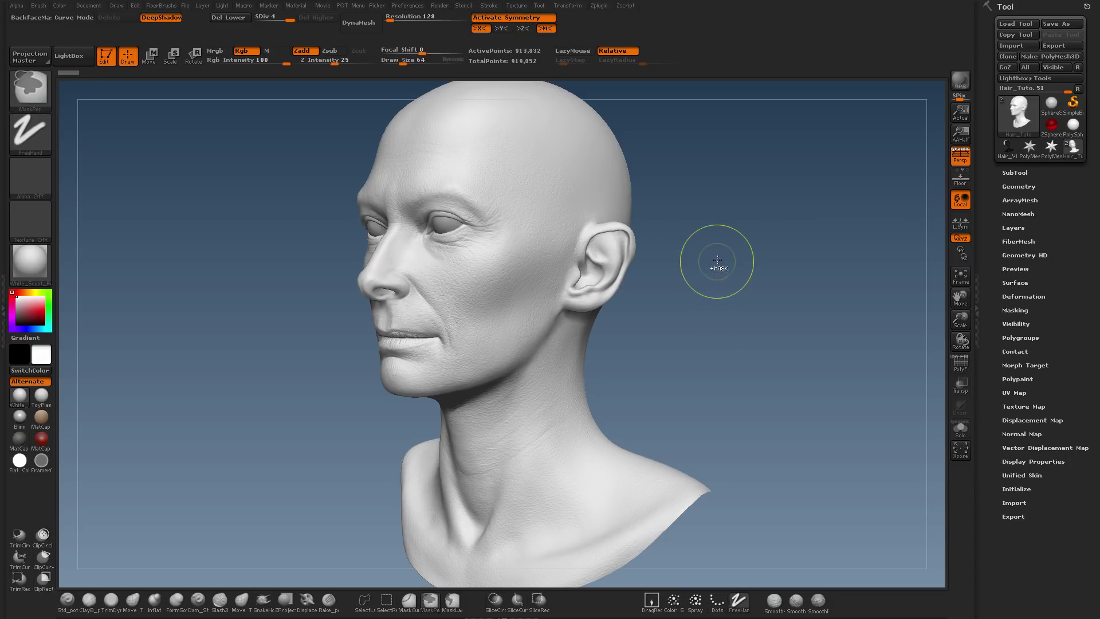
mouse_move(718, 267)
ctrl+right_down()
mouse_move(718, 258)
mouse_move(759, 289)
ctrl+right_up()
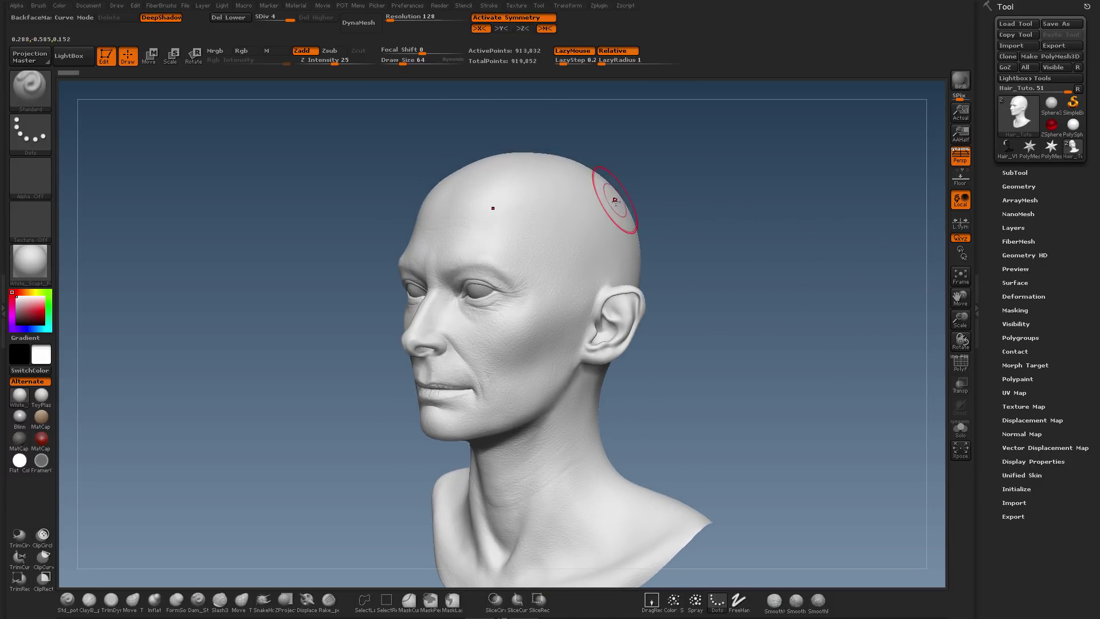
key(ctrl)
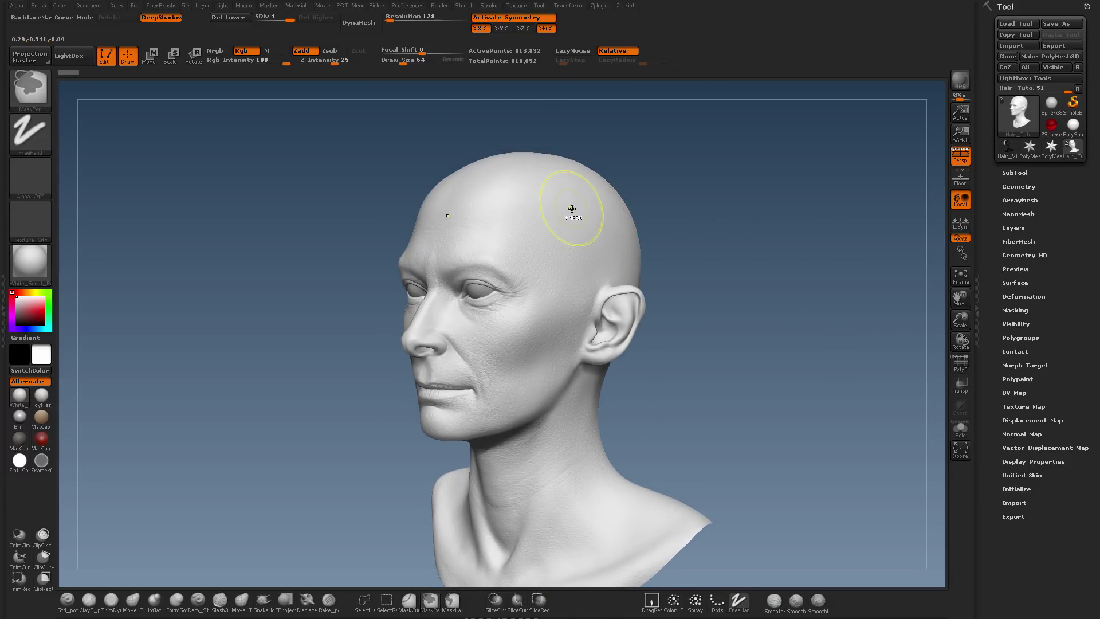
mouse_move(569, 209)
ctrl+mouse_down()
mouse_move(559, 192)
mouse_move(516, 183)
mouse_move(607, 183)
mouse_move(593, 240)
mouse_move(551, 211)
ctrl+mouse_up()
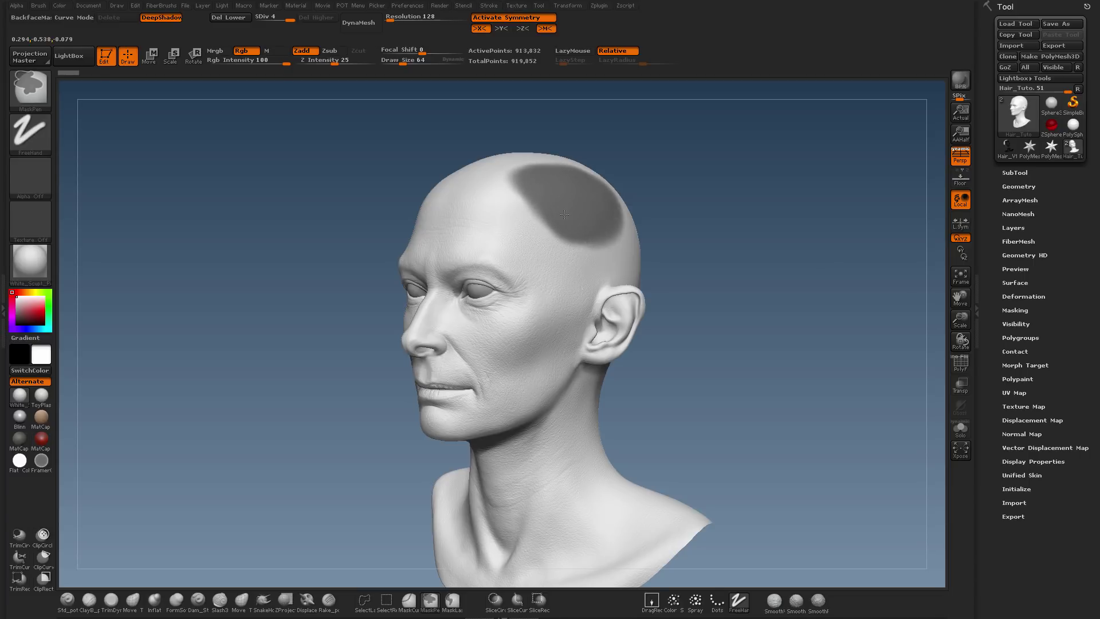
right_drag(605, 222, 545, 215)
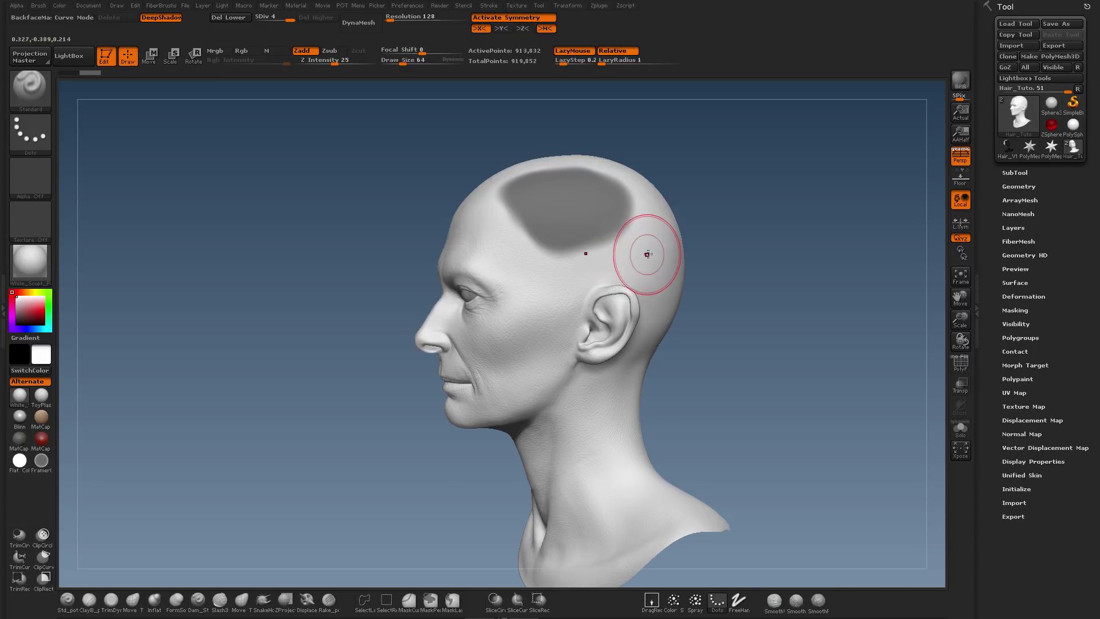
alt+right_drag(659, 258, 639, 208)
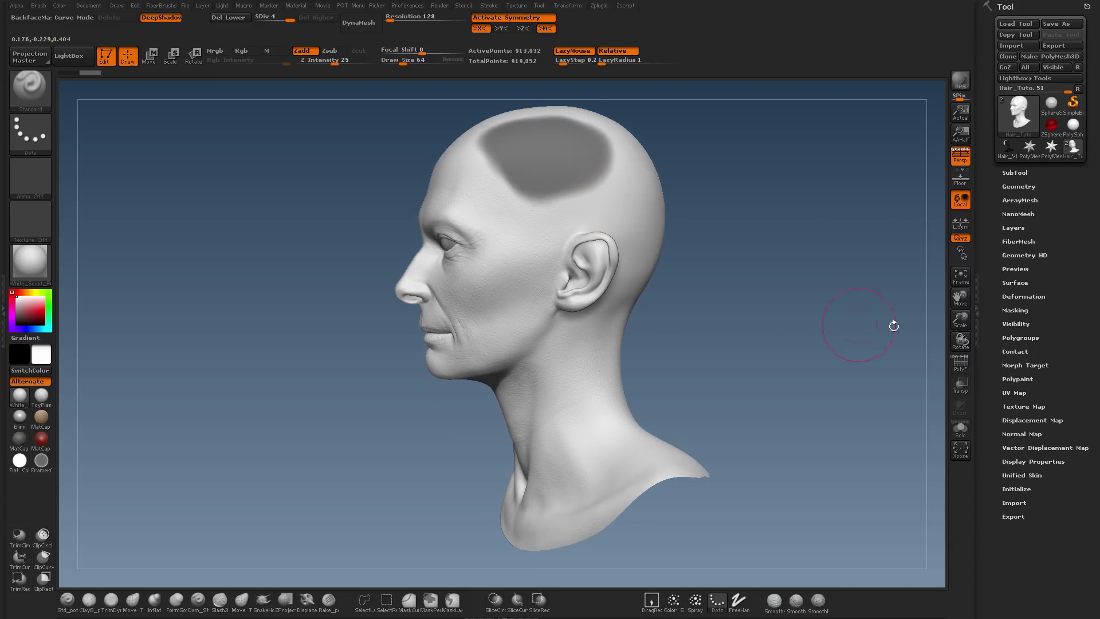
Step: Generate a FiberMesh preview from the masked scalp areas and view it from a three-quarter angle
click(1029, 241)
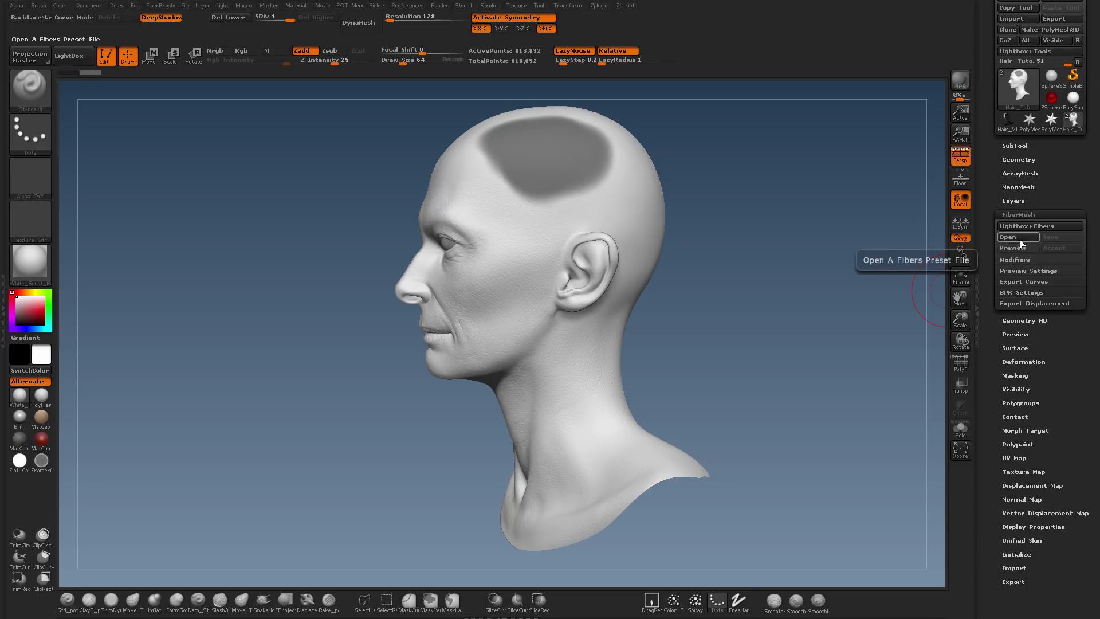
click(1023, 248)
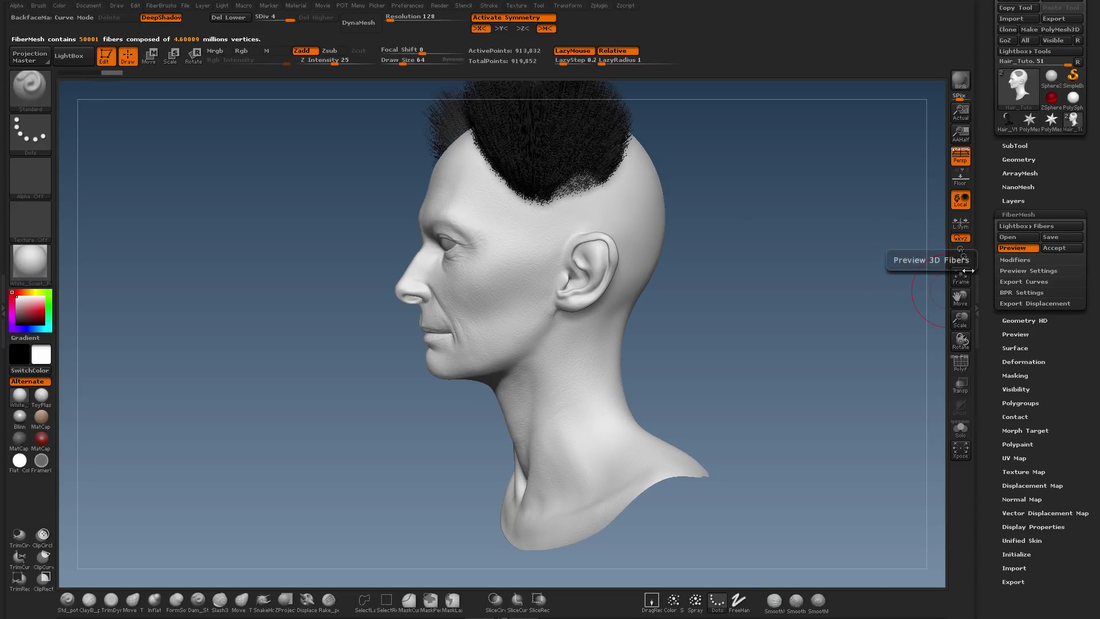
drag(787, 298, 928, 308)
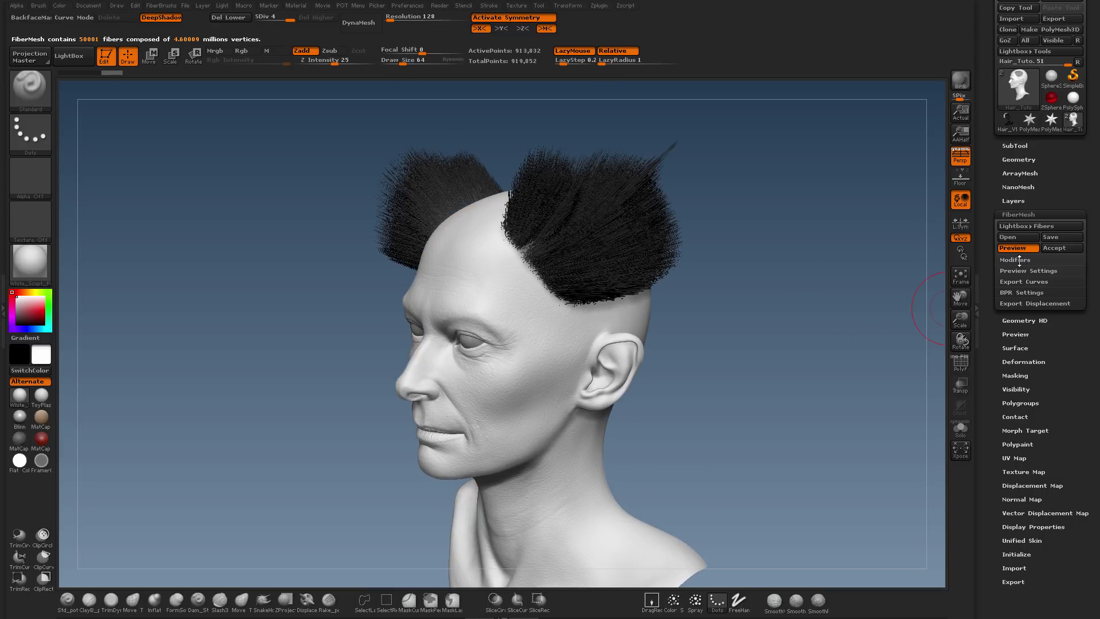
Step: Adjust the FiberMesh modifiers to MaxFibers about 15.73, Length about 861.33 and Gravity about 0.353
click(1020, 260)
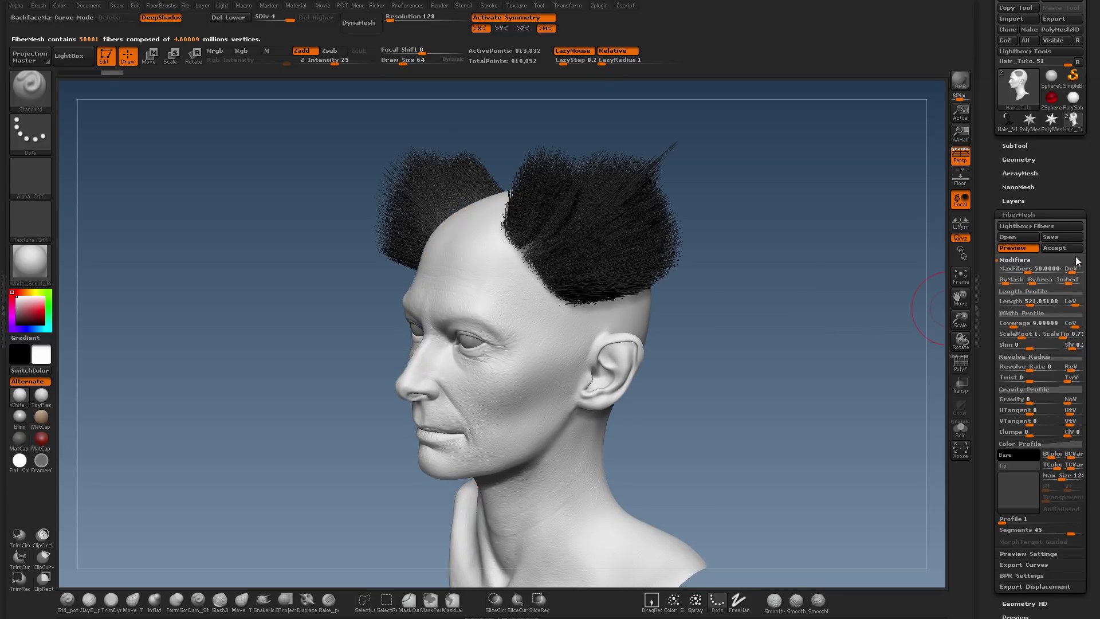
scroll(1031, 246, down, 1)
click(1026, 231)
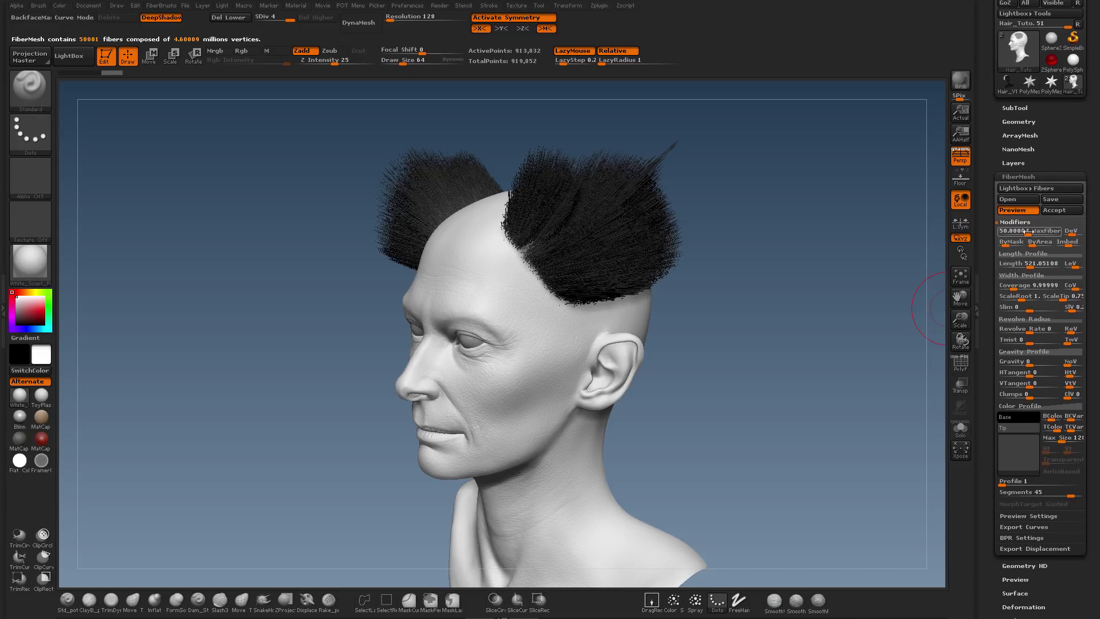
drag(1028, 233, 1089, 236)
drag(781, 312, 817, 271)
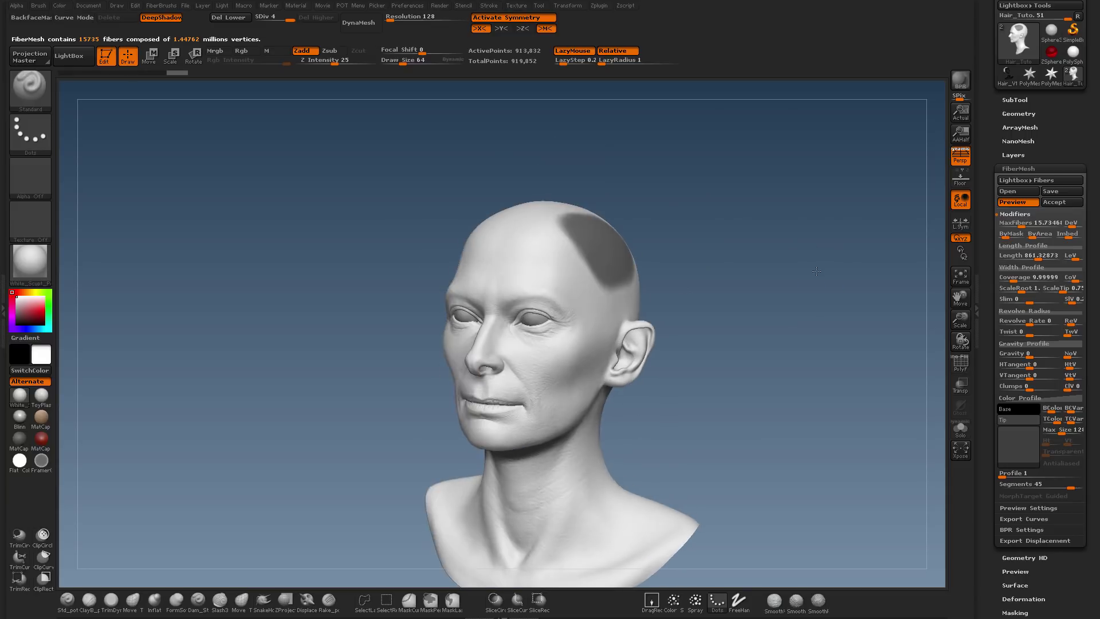
drag(1010, 355, 1033, 356)
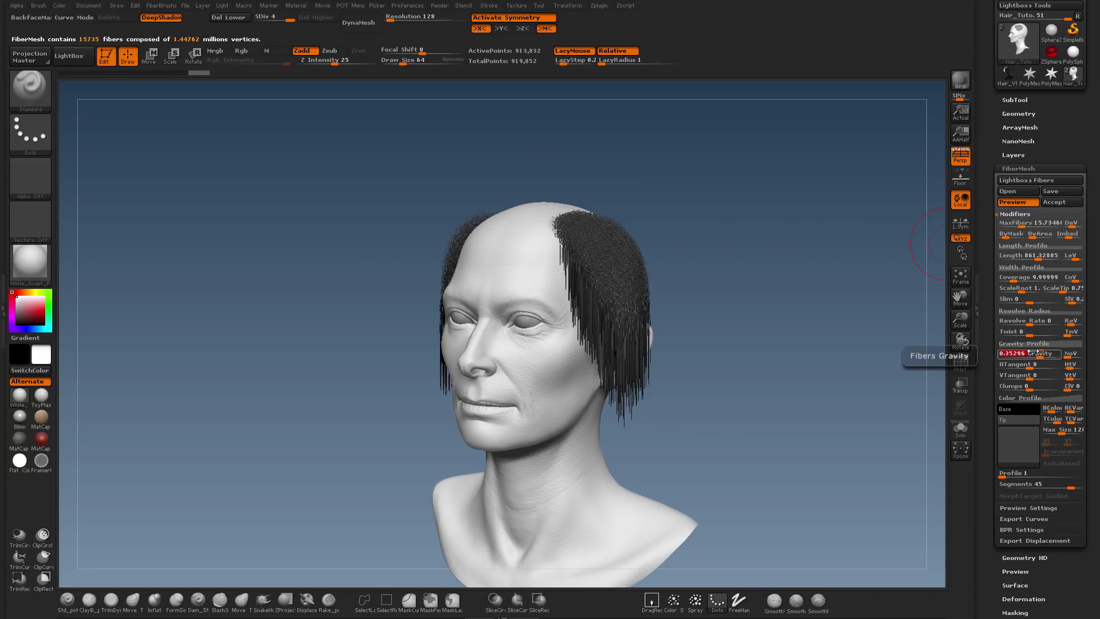
drag(1095, 228, 1095, 255)
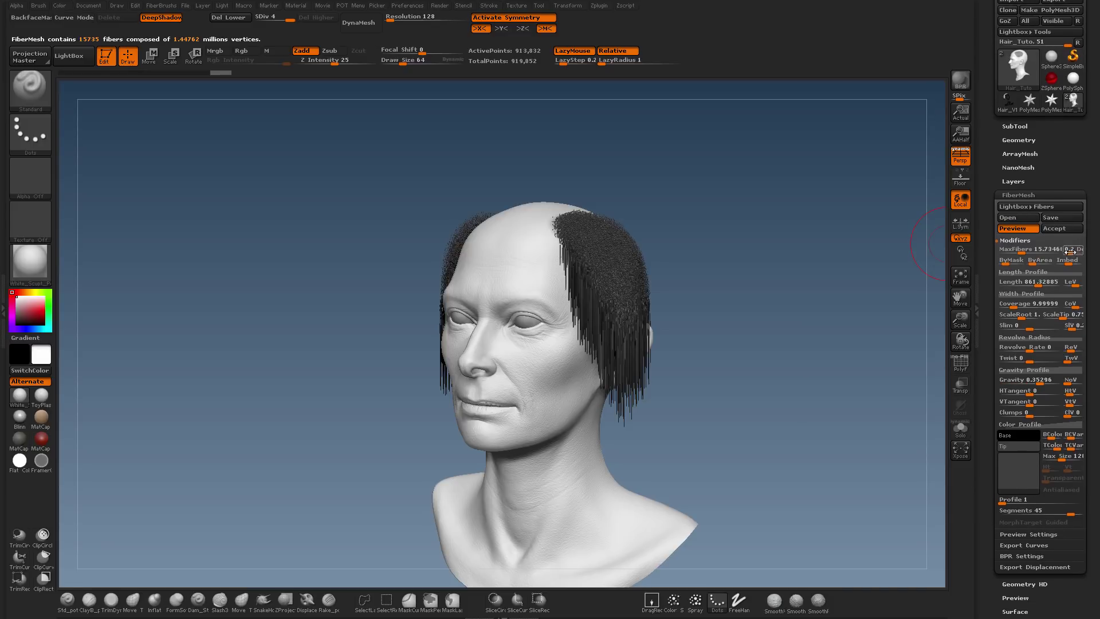
Step: Set MaxFibers to 15 and the density variation (DeV) to 0 for the FiberMesh preview
click(1004, 249)
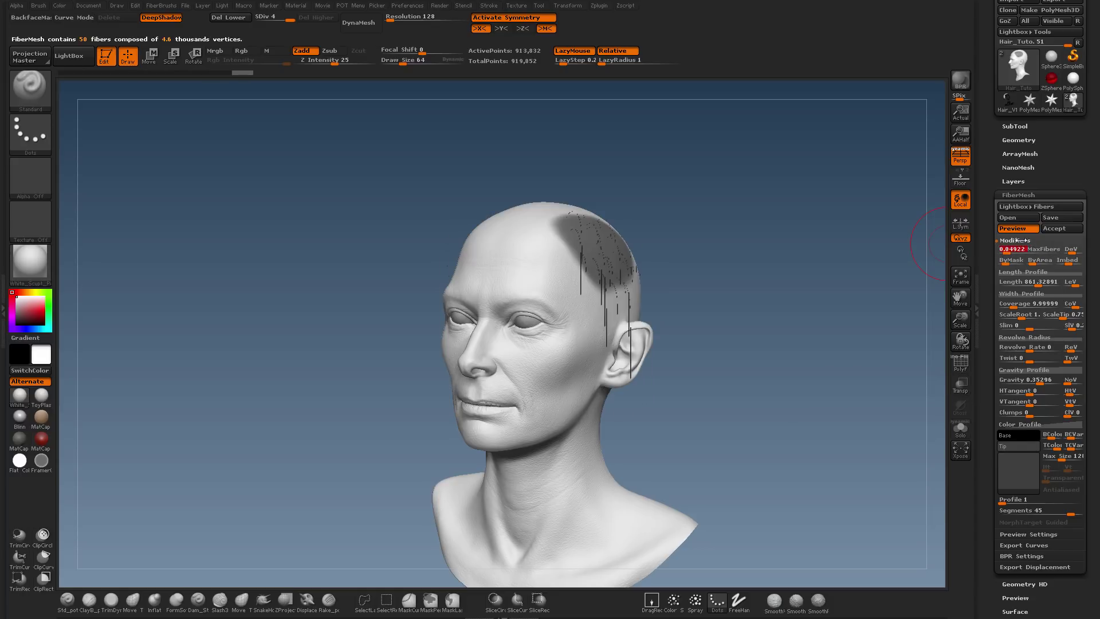
text(15)
key(Return)
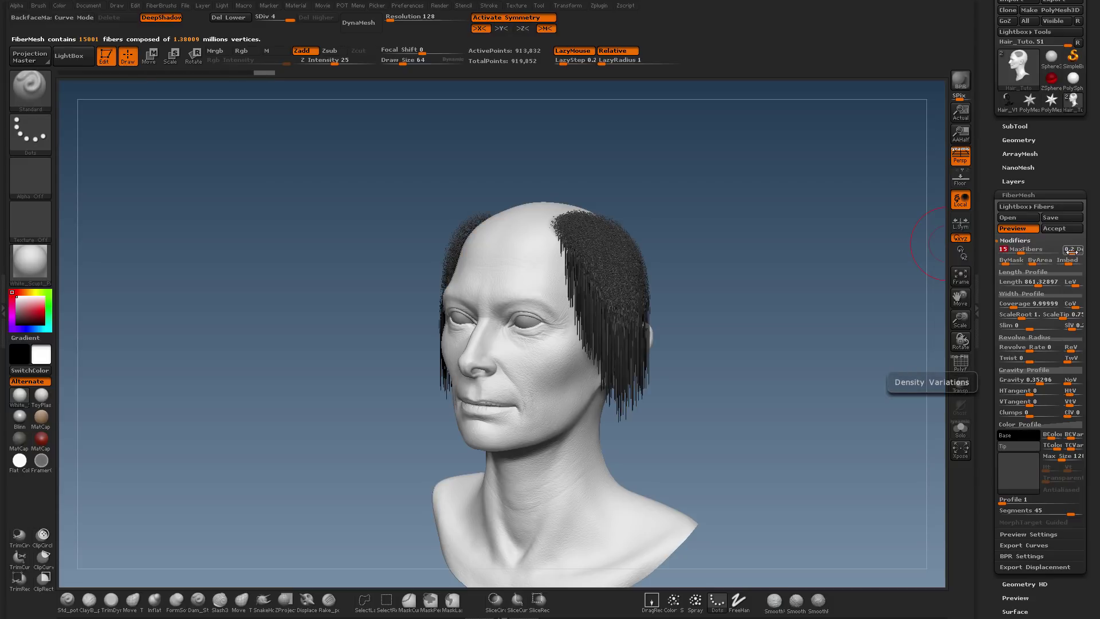
drag(1071, 251, 1057, 251)
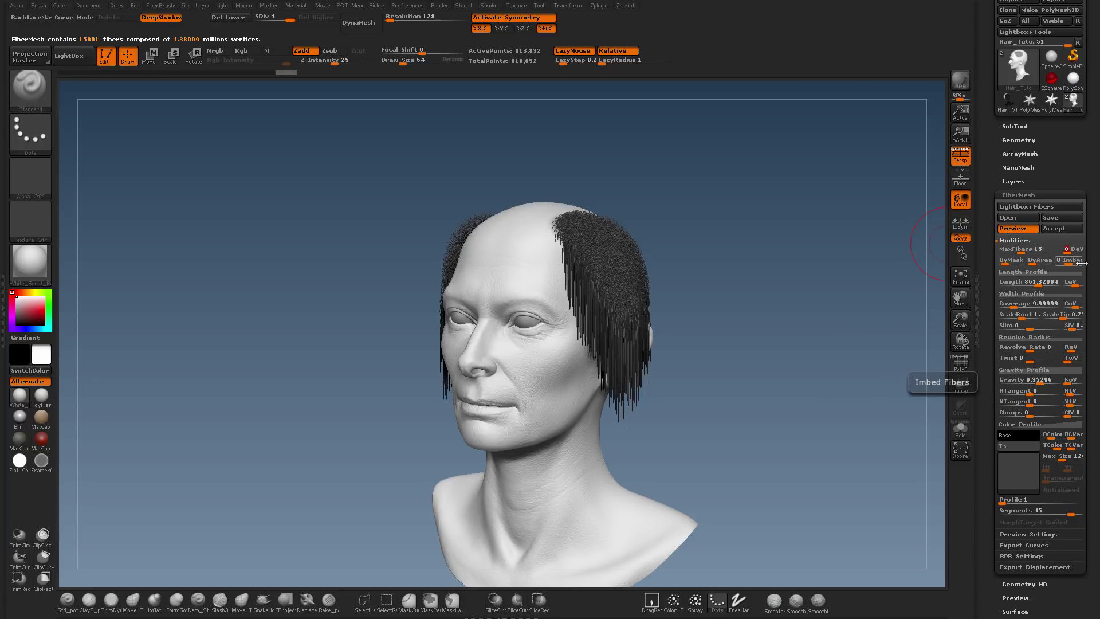
Step: Set both the face-area (ByArea) and masking (ByMask) modulation of the fibers to 0
scroll(1011, 269, down, 1)
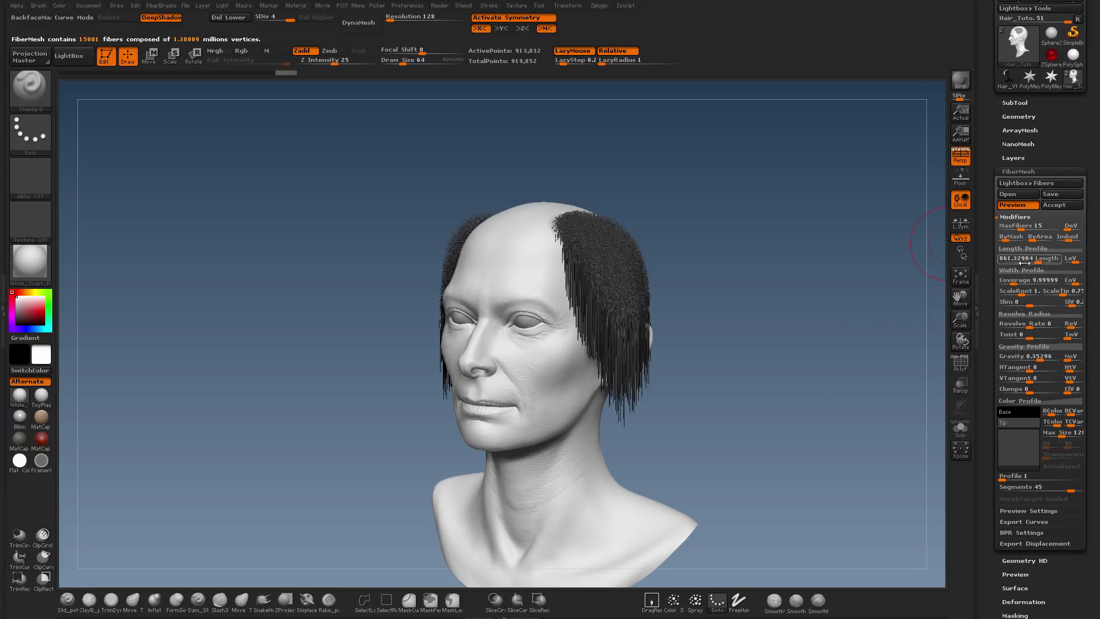
click(1031, 241)
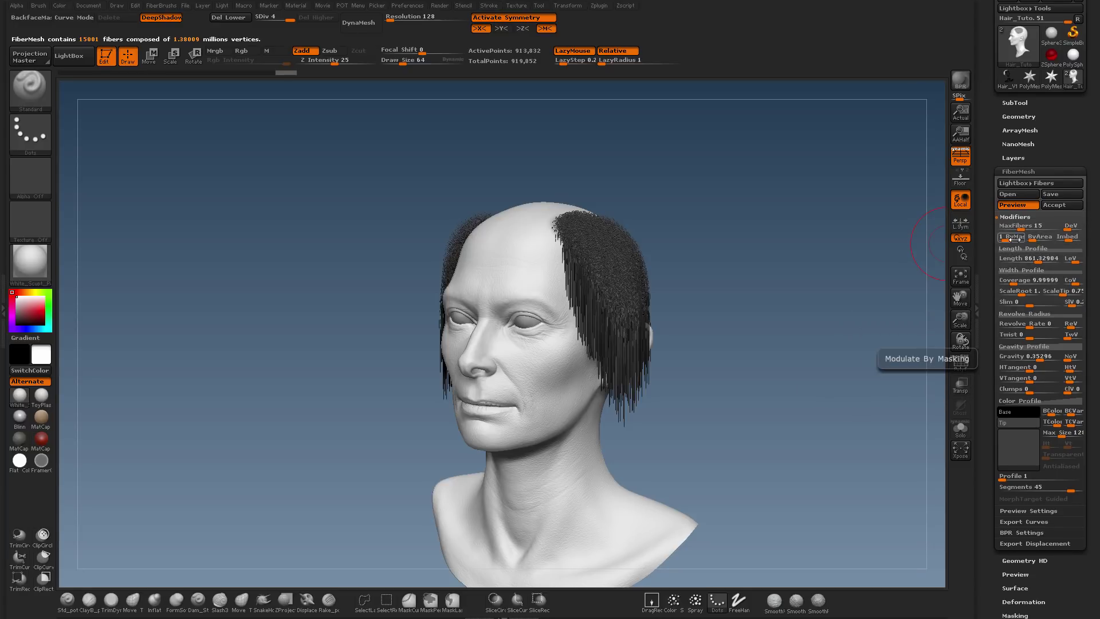
text(0)
key(Return)
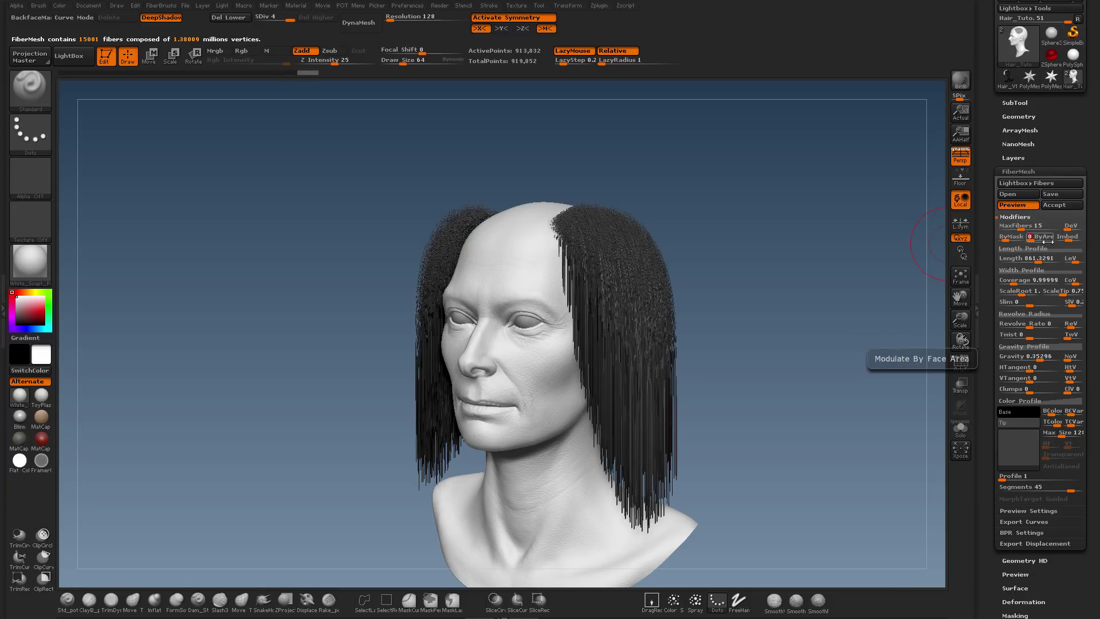
click(1004, 240)
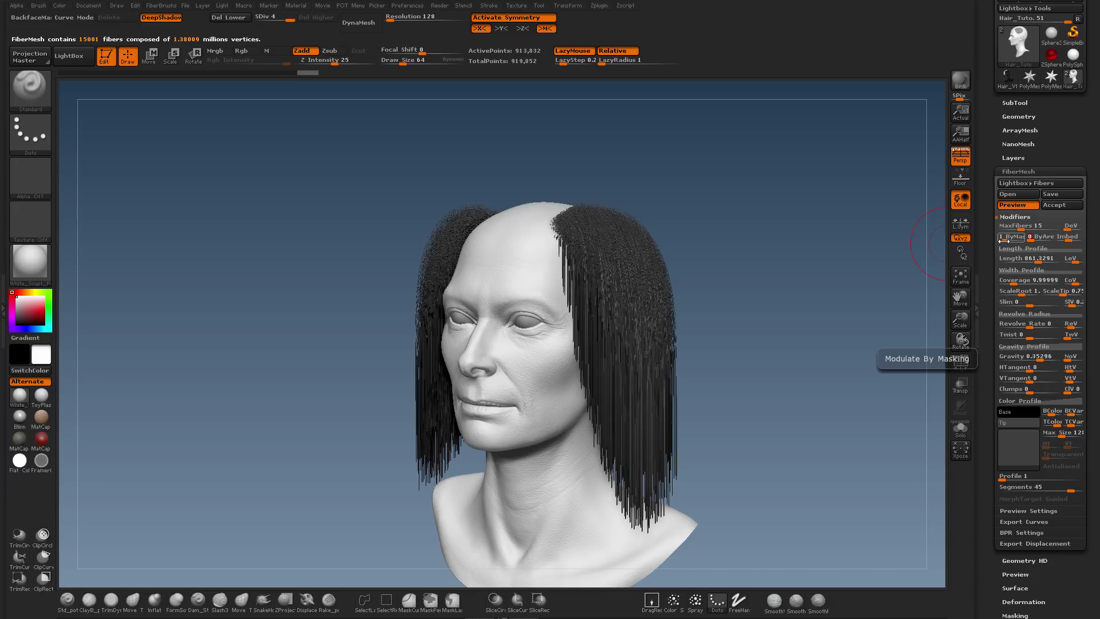
text(0)
key(Return)
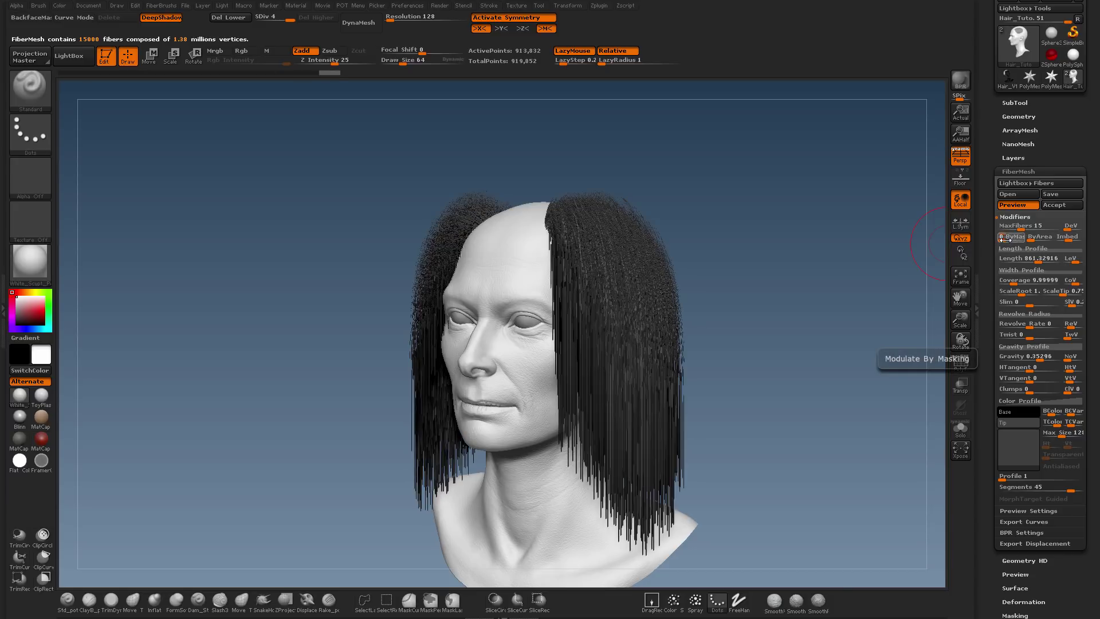
Step: Try a higher ByMask modulation for comparison and return it to 0
click(1006, 240)
text(1.09375)
key(Return)
click(1008, 240)
text(0)
key(Return)
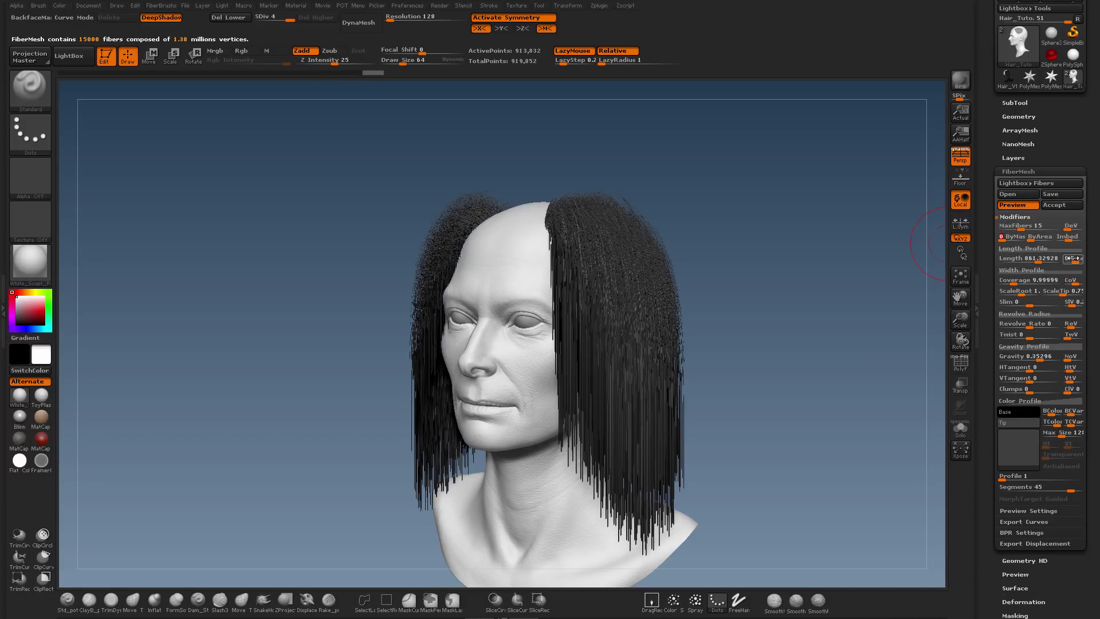
Step: Set the fiber length variation (LeV) to 0.2
click(1059, 259)
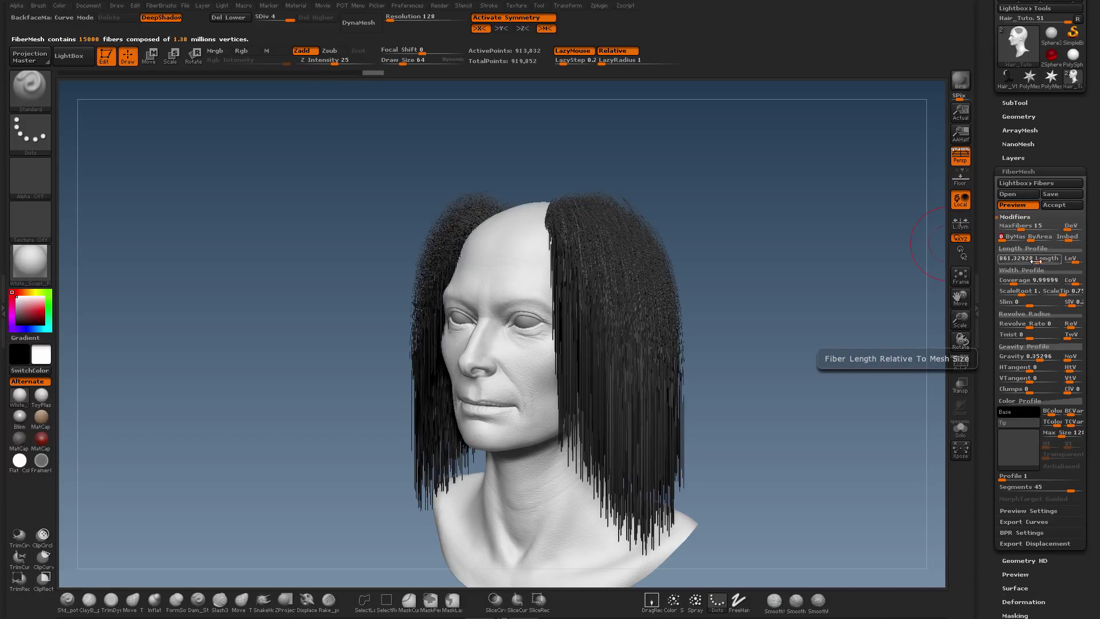
click(1074, 260)
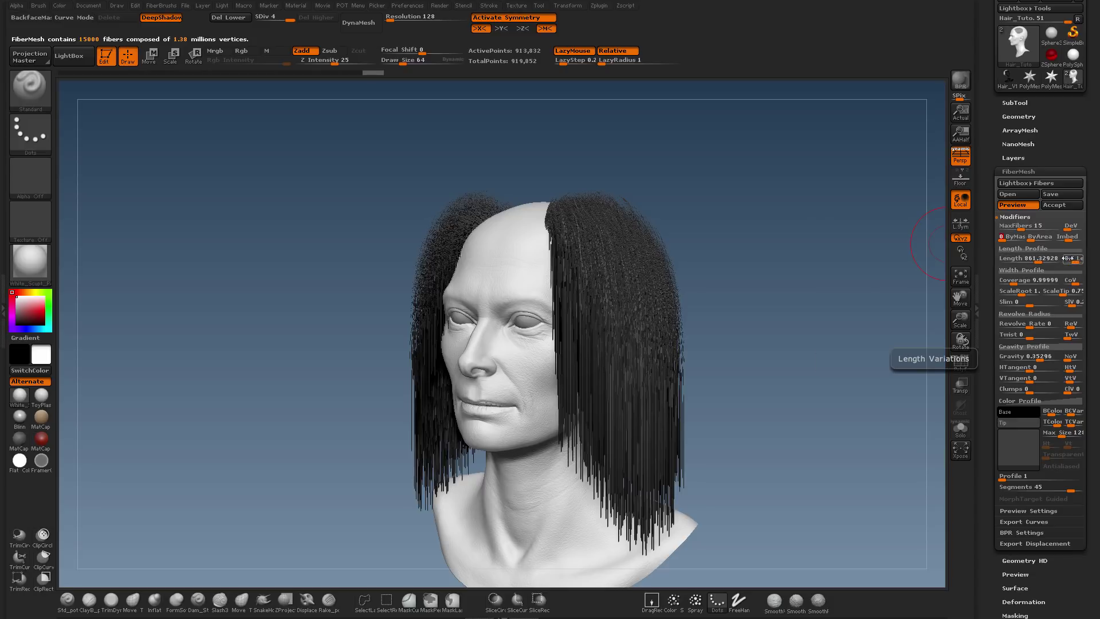
text(0.25)
key(Return)
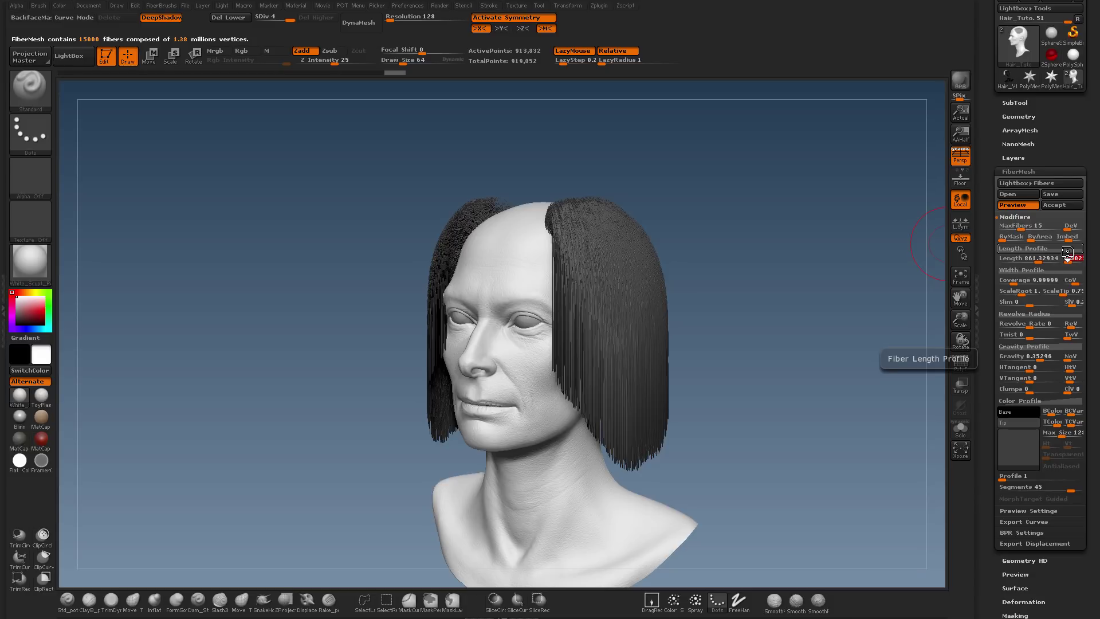
text(2)
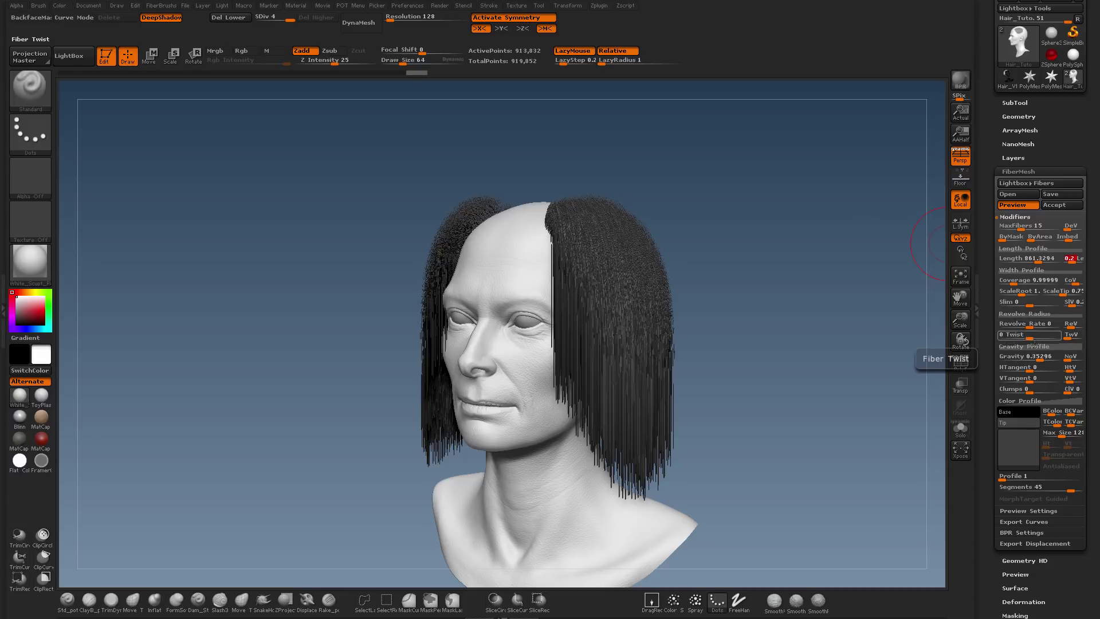
Step: Set the fiber Gravity to 0 and the Segments to 20
drag(1042, 357, 1028, 357)
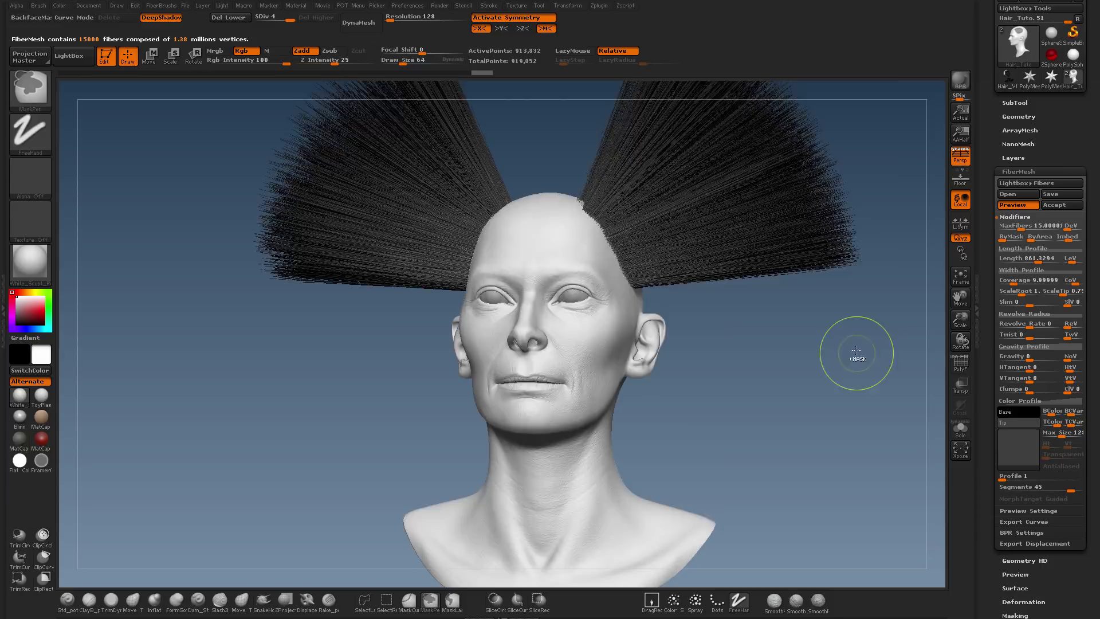
mouse_move(852, 351)
mouse_down()
mouse_move(823, 319)
mouse_move(754, 388)
mouse_move(739, 383)
mouse_up()
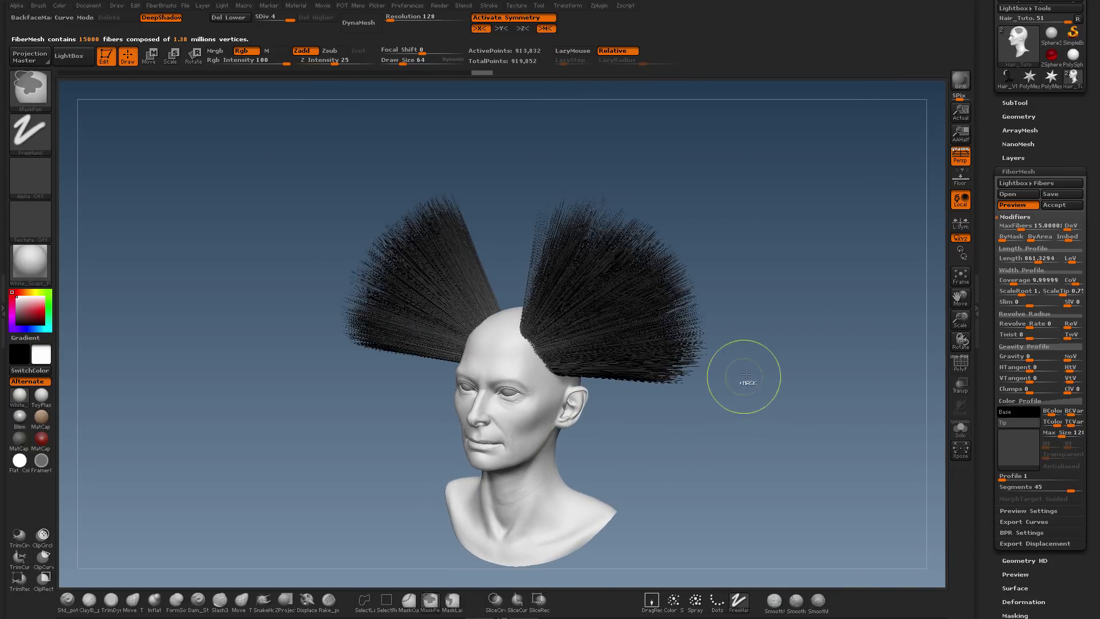
ctrl+right_drag(745, 377, 763, 399)
drag(792, 376, 807, 362)
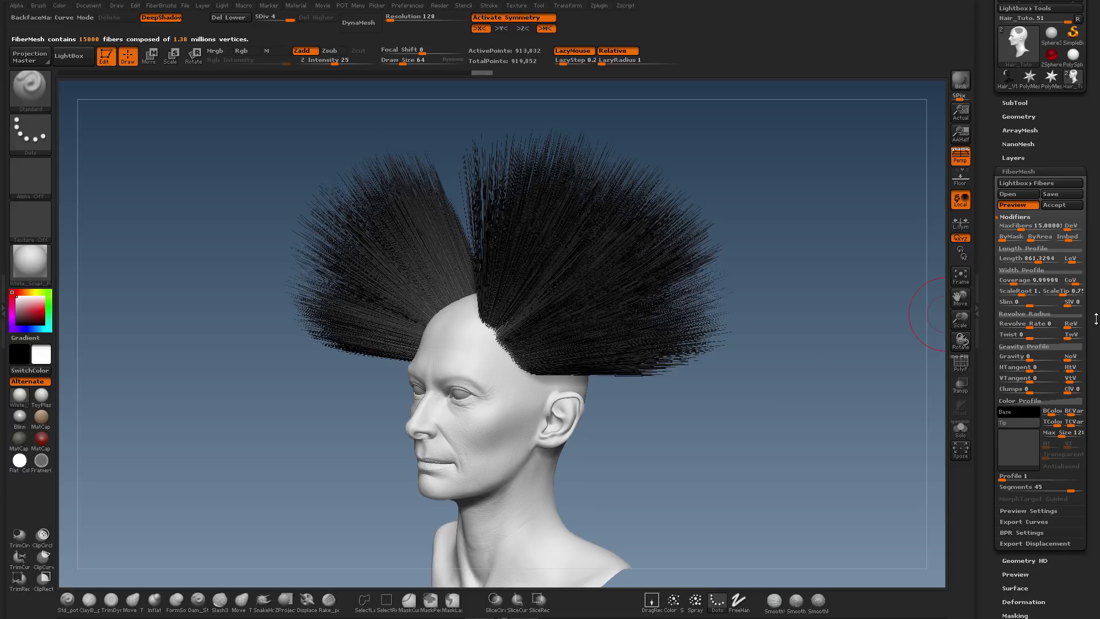
scroll(1095, 318, down, 3)
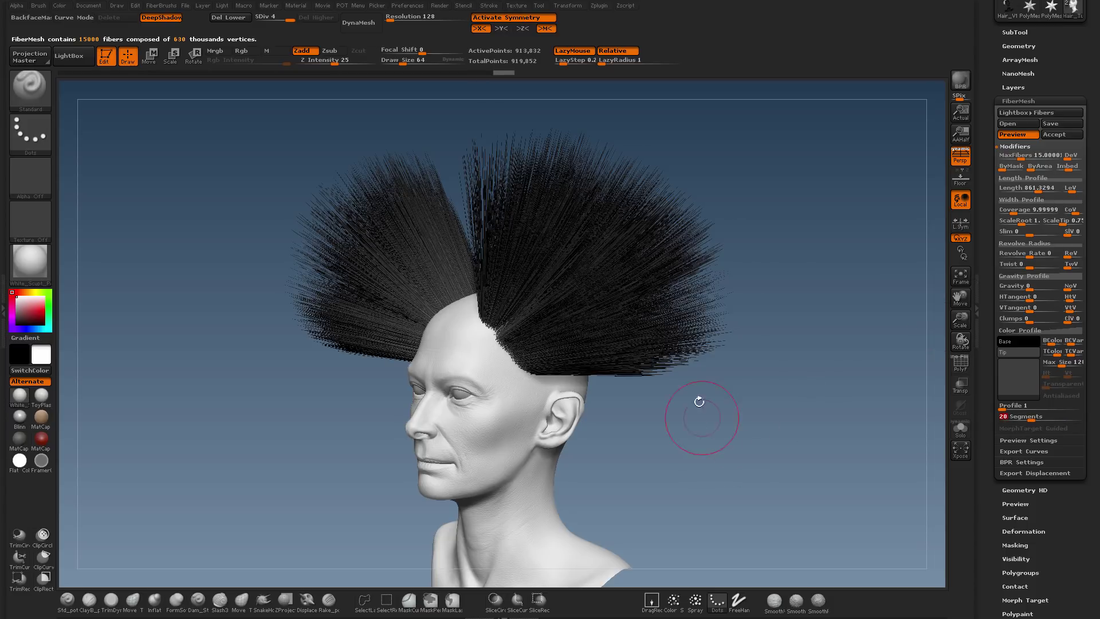
drag(700, 401, 733, 381)
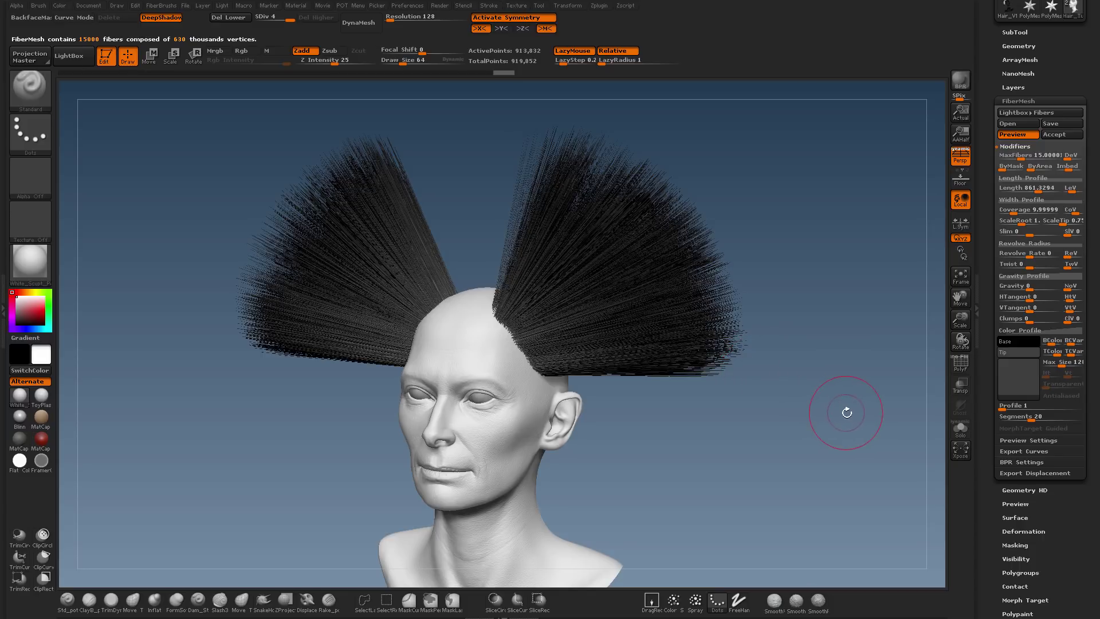
Step: Clear the scalp mask to remove the fiber preview and show the bare head in side view
drag(1093, 458, 1090, 356)
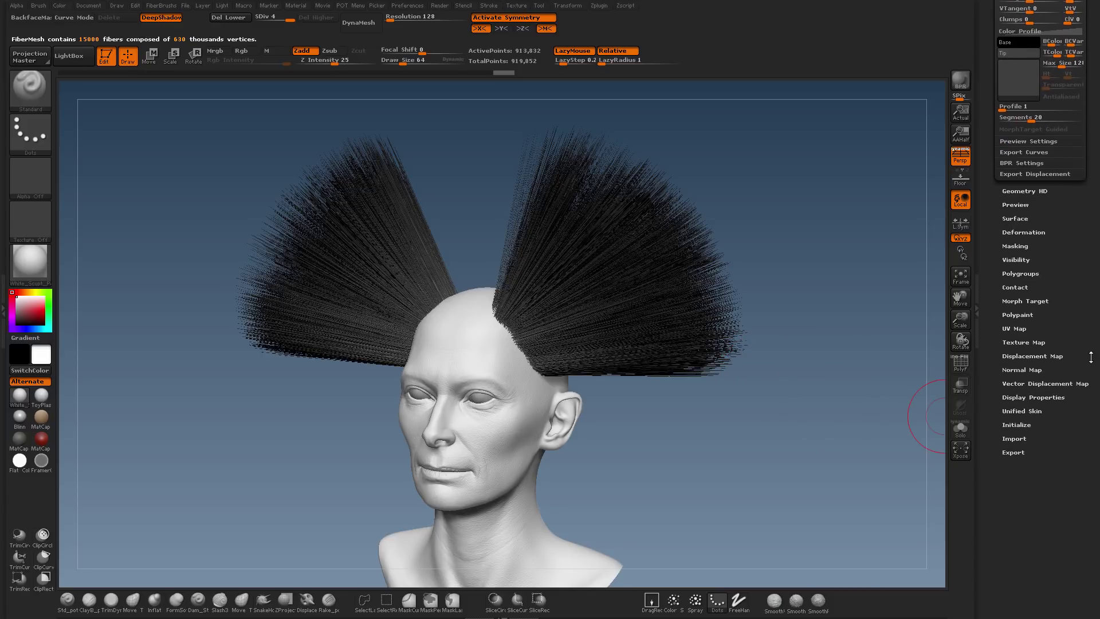
mouse_move(809, 419)
ctrl+mouse_down()
mouse_move(822, 469)
mouse_move(801, 420)
ctrl+mouse_up()
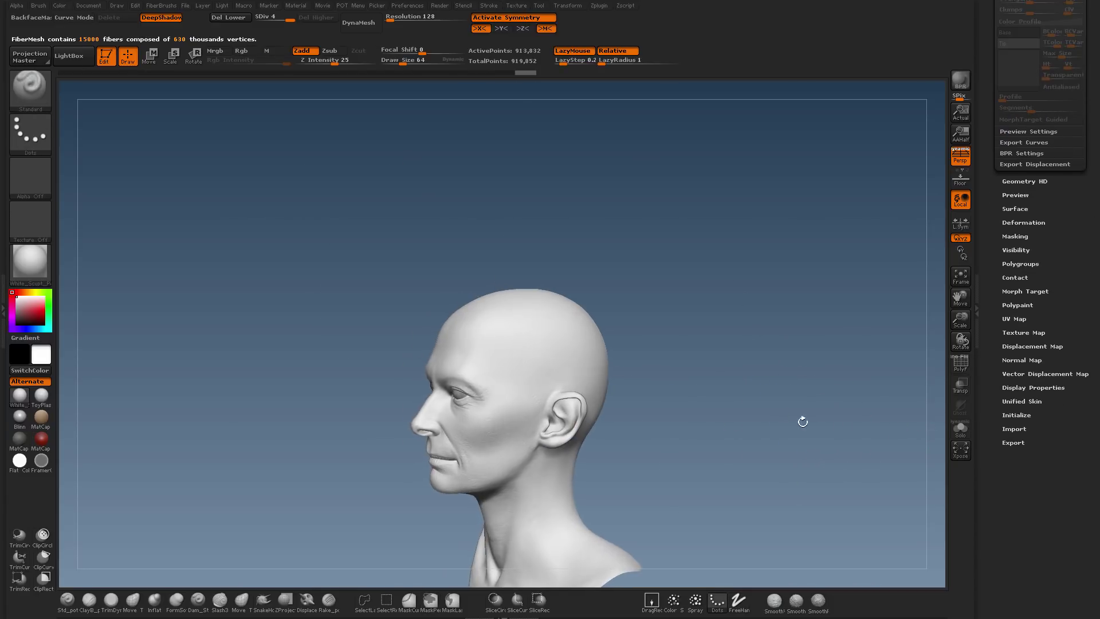
drag(708, 376, 685, 381)
alt+drag(685, 381, 696, 433)
drag(1078, 314, 1046, 285)
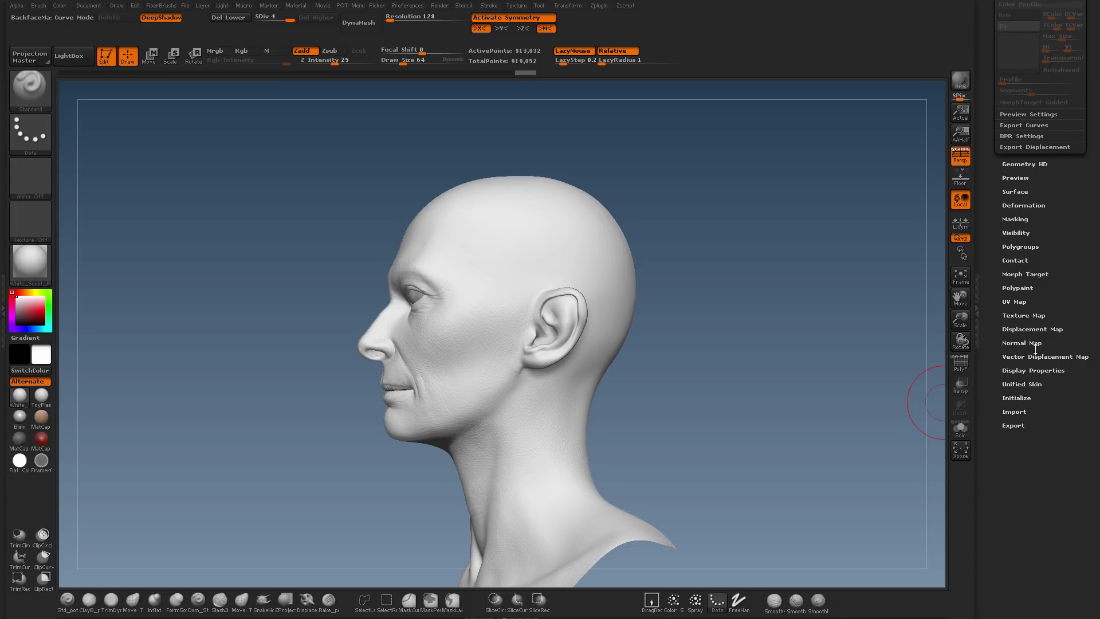
Step: Open the mesh's Display Properties and paint a mask patch on the side of the neck base
click(1037, 371)
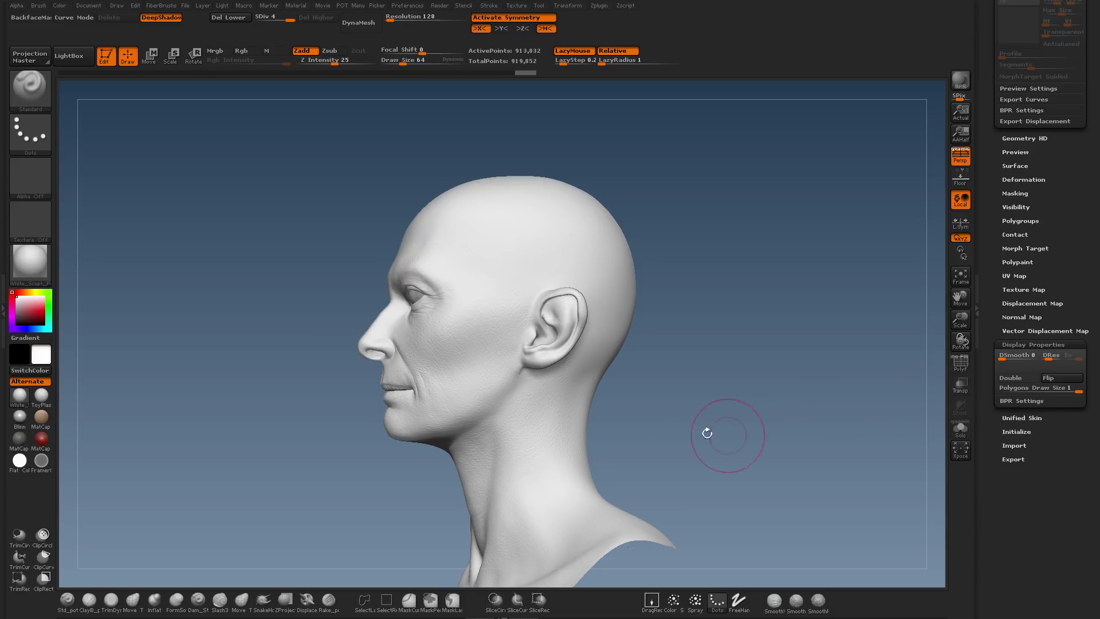
alt+drag(707, 434, 739, 327)
key(ctrl)
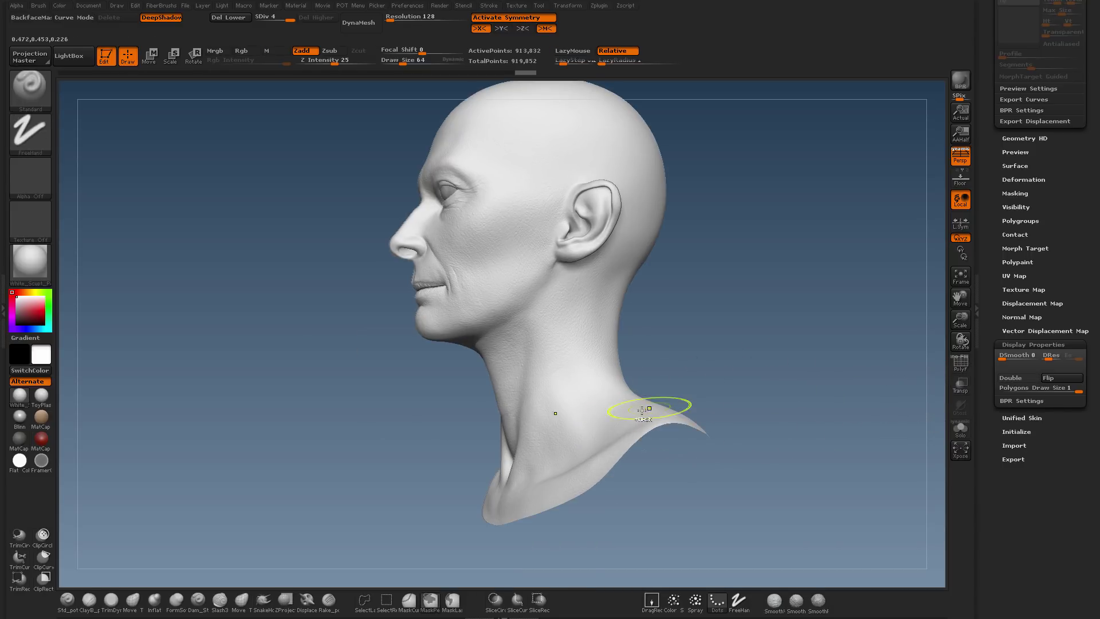
ctrl+drag(612, 414, 611, 413)
drag(688, 403, 659, 421)
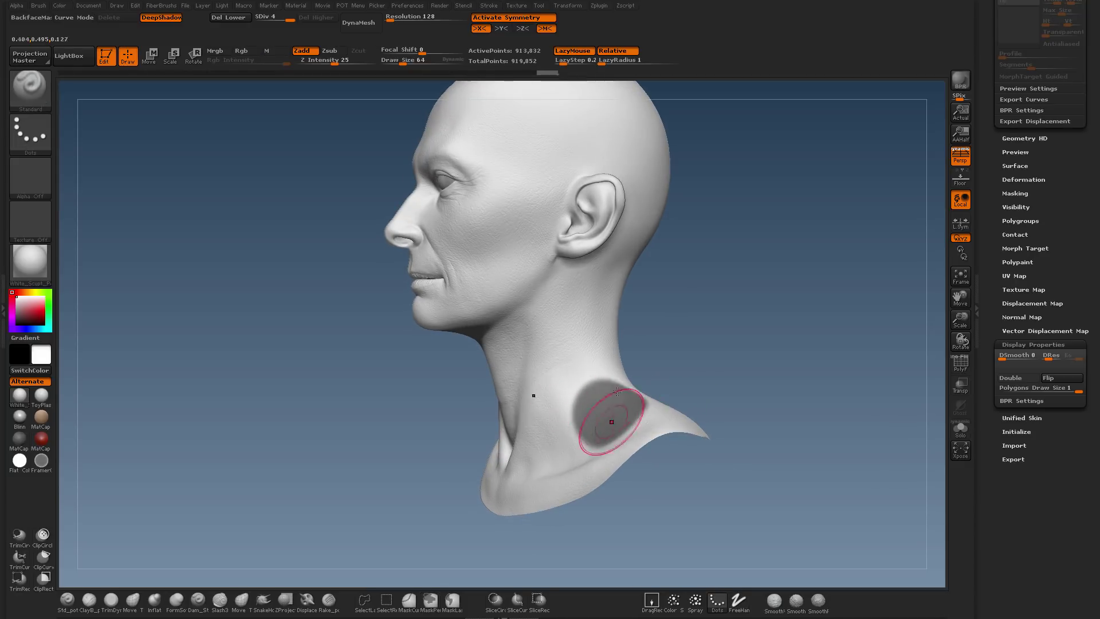
mouse_move(731, 395)
mouse_down()
mouse_move(684, 397)
mouse_move(695, 398)
mouse_up()
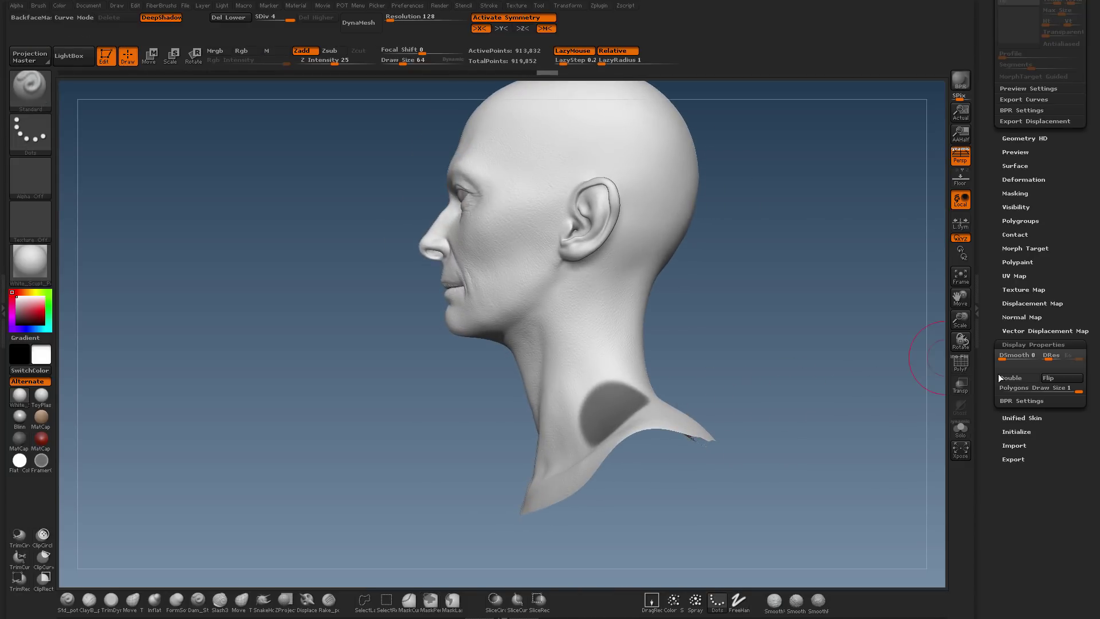
Step: Turn on double-sided display and generate a FiberMesh preview from the masked neck patch
click(1015, 381)
drag(1072, 296, 1072, 405)
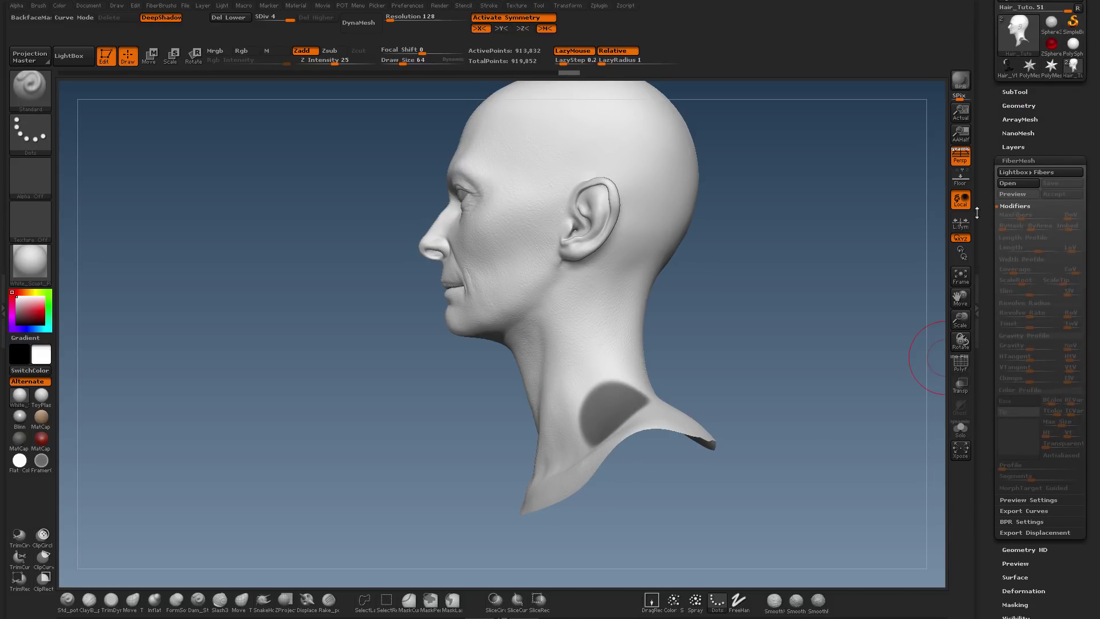
right_drag(643, 395, 607, 370)
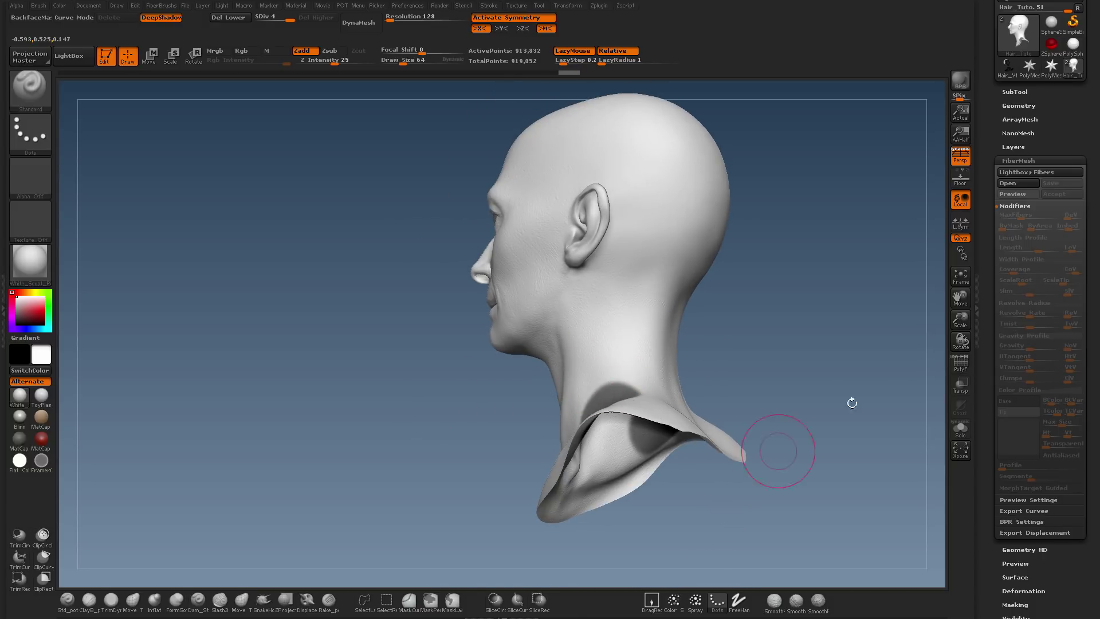
click(1011, 195)
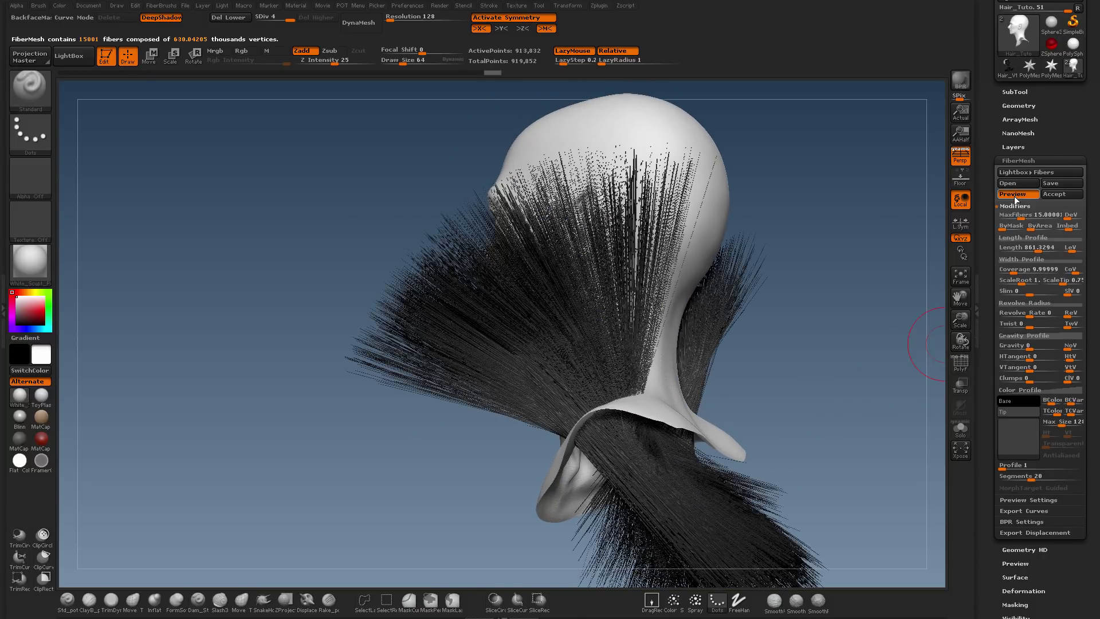
right_drag(783, 393, 802, 375)
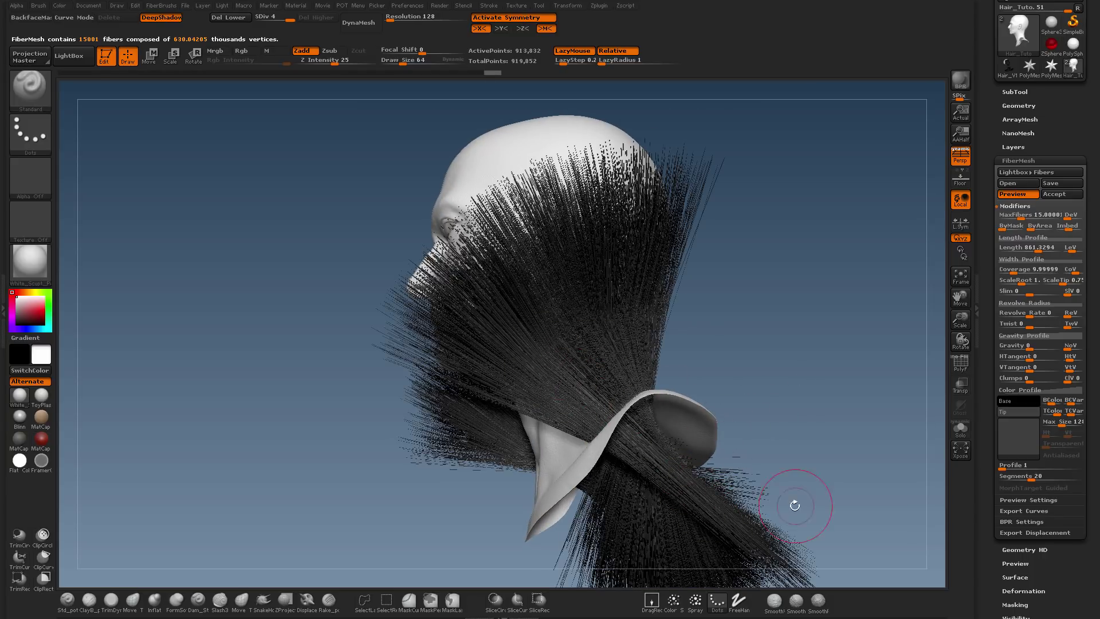
Step: Clear the neck mask to discard its fiber preview and turn double-sided display off again
mouse_move(1093, 249)
mouse_down()
mouse_move(1093, 261)
mouse_move(1093, 239)
mouse_up()
key(ctrl)
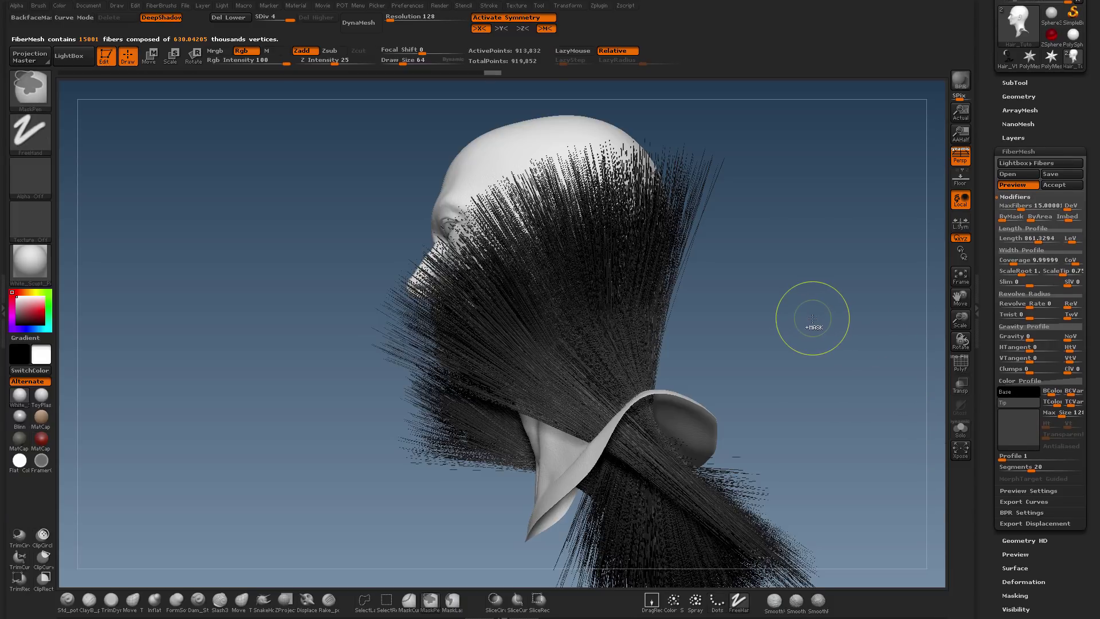
ctrl+drag(818, 323, 854, 398)
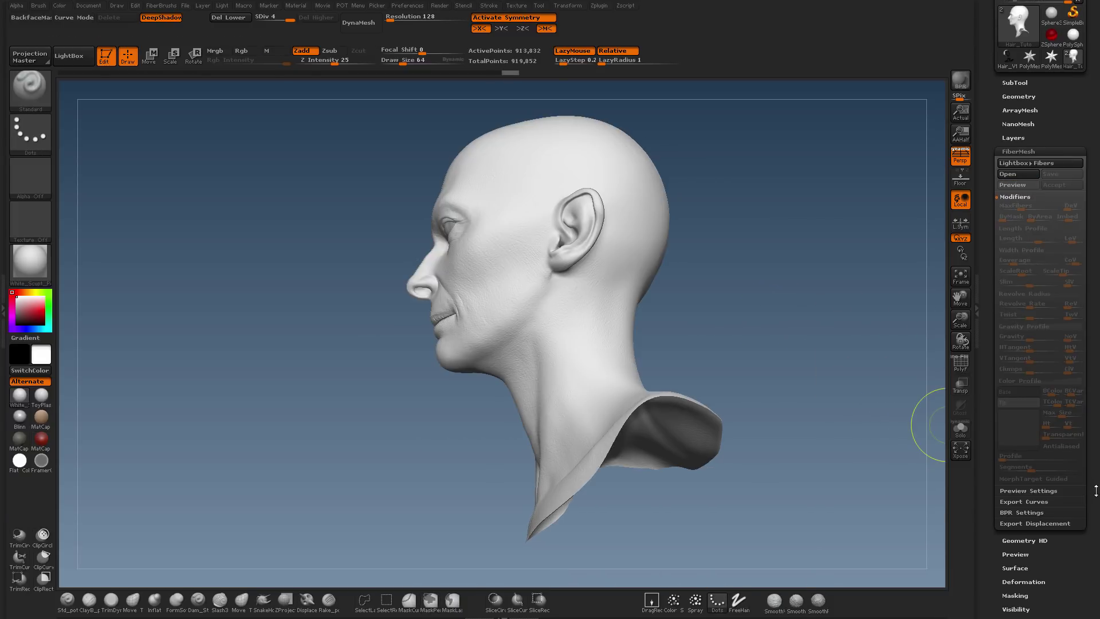
drag(1096, 491, 1082, 376)
drag(794, 323, 804, 340)
click(1022, 411)
drag(774, 296, 784, 312)
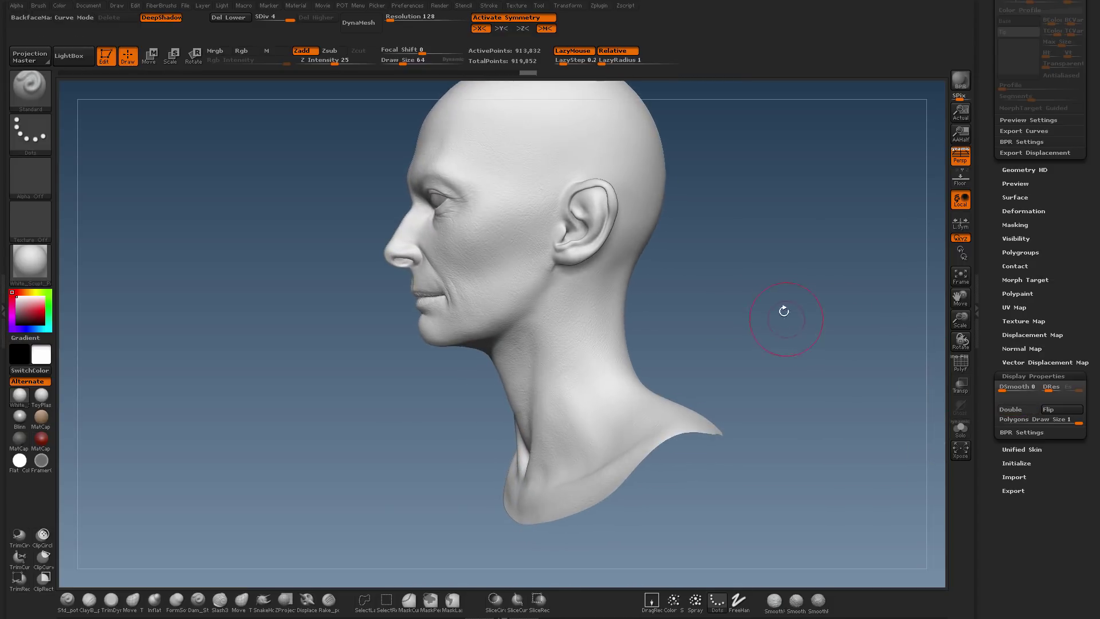
Step: Mask a small round patch symmetrically on the upper sides of the scalp and generate a FiberMesh preview from it
alt+drag(767, 257, 776, 413)
ctrl+drag(582, 288, 570, 300)
drag(816, 327, 697, 241)
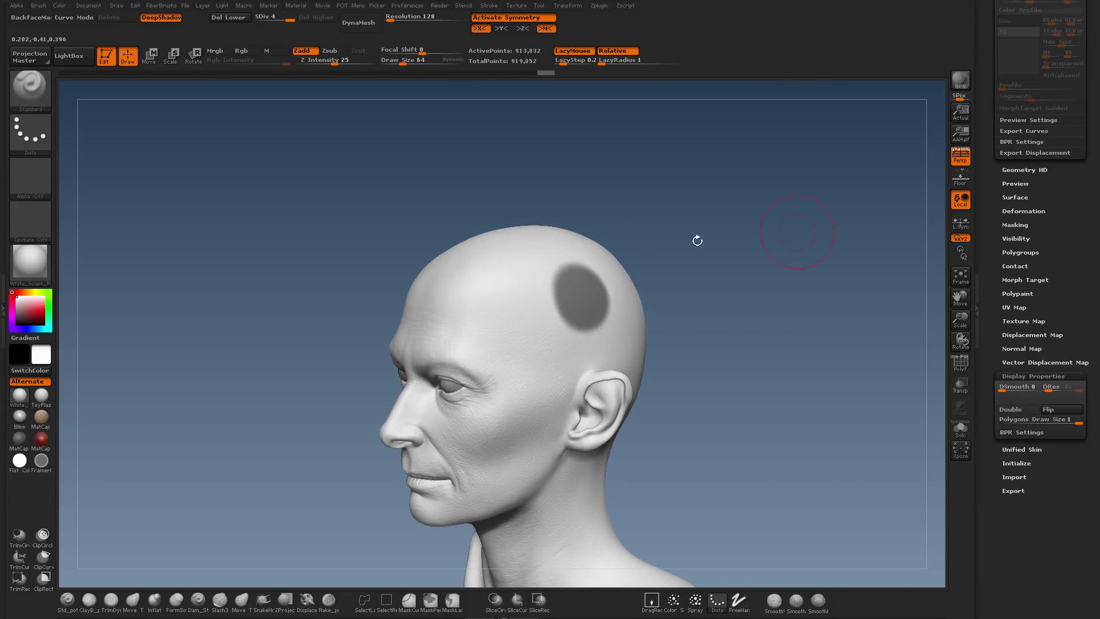
drag(1087, 268, 1087, 410)
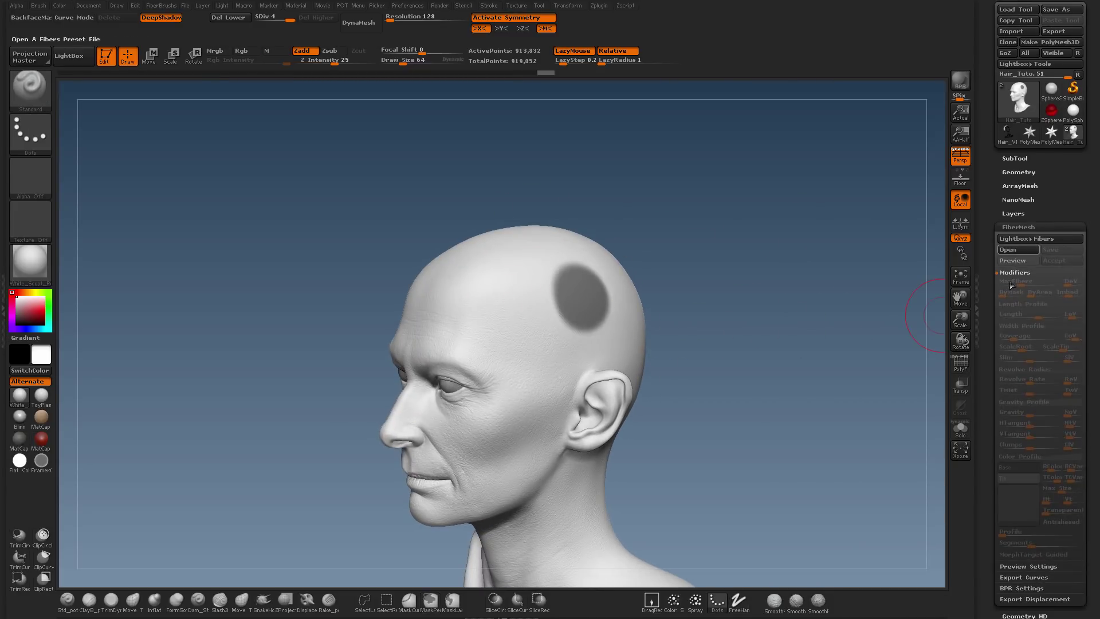
click(1020, 262)
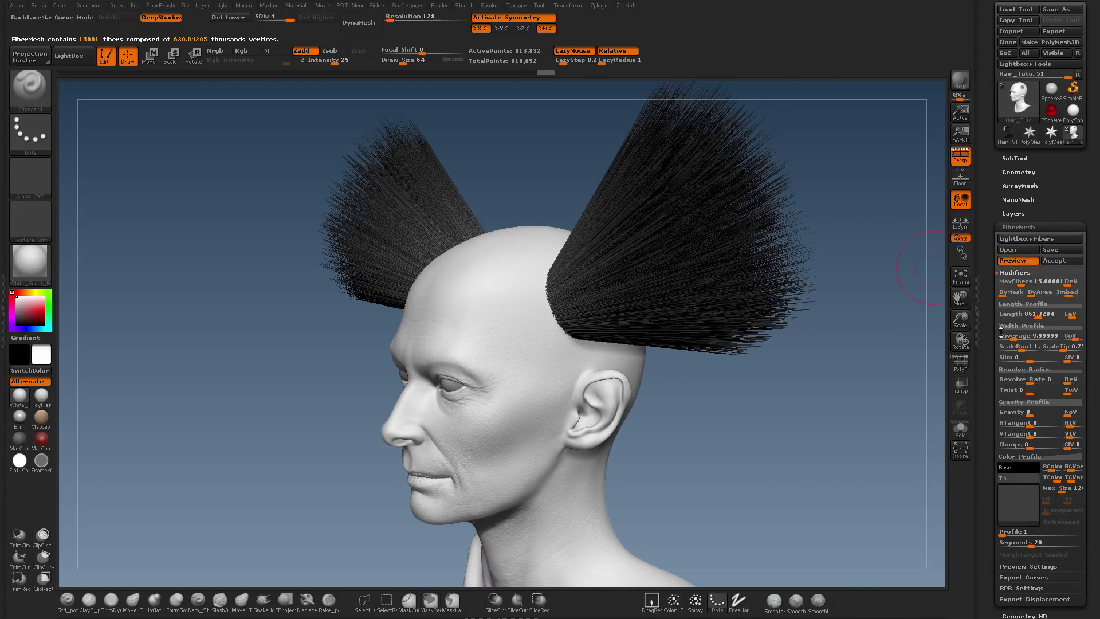
Step: Accept the fiber preview as a new subtool, activate Fast Preview mode, and face the head from the front
drag(1096, 427, 1092, 376)
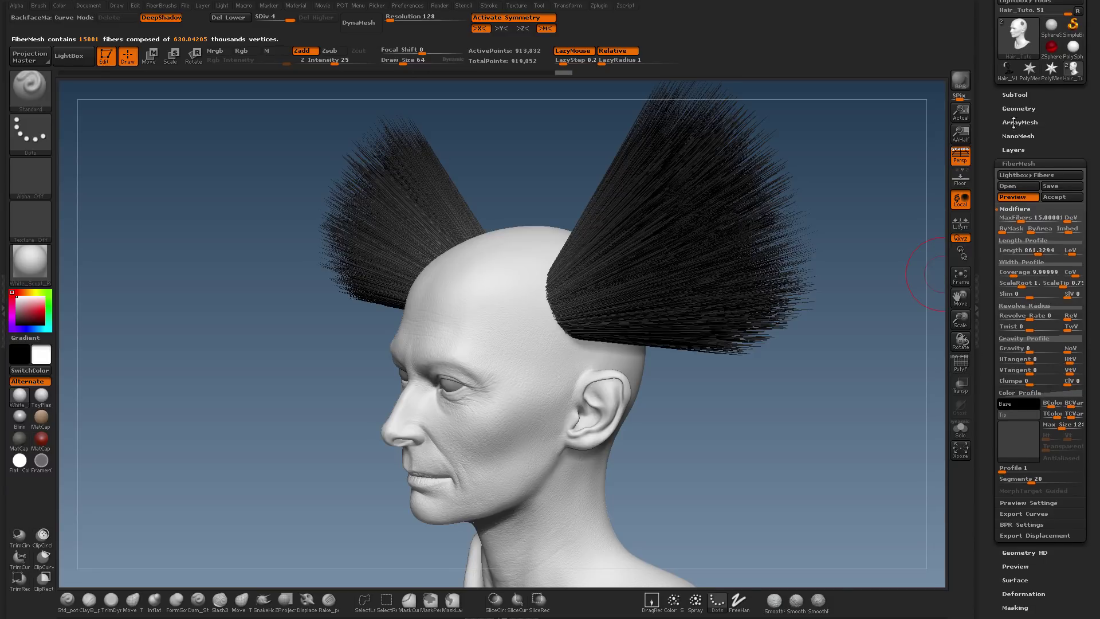
click(1061, 198)
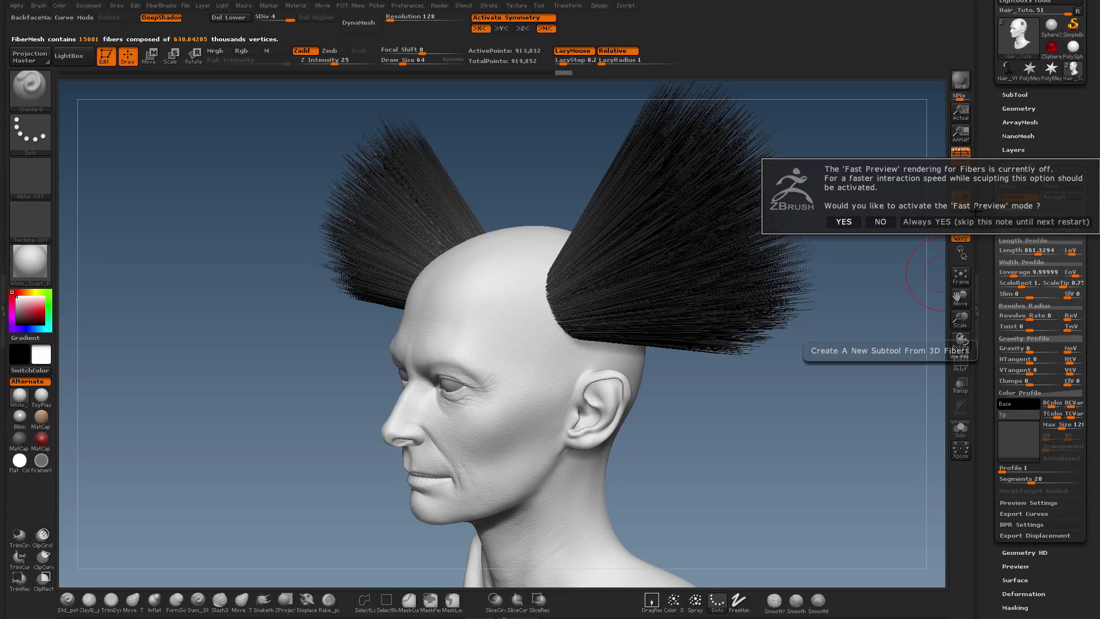
click(846, 222)
drag(834, 285, 707, 297)
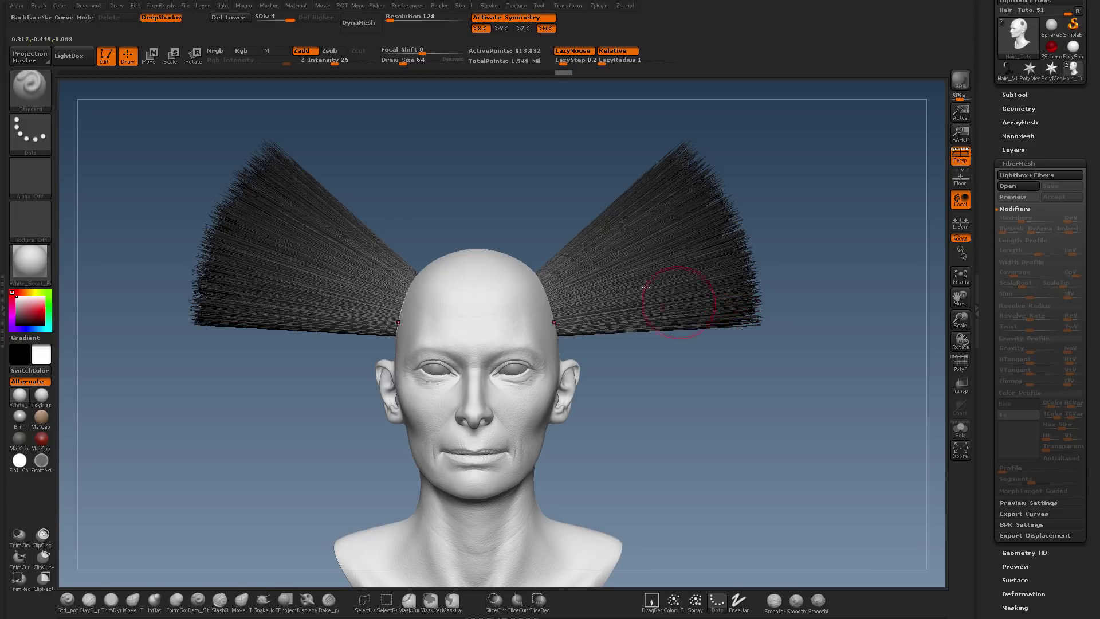
click(33, 94)
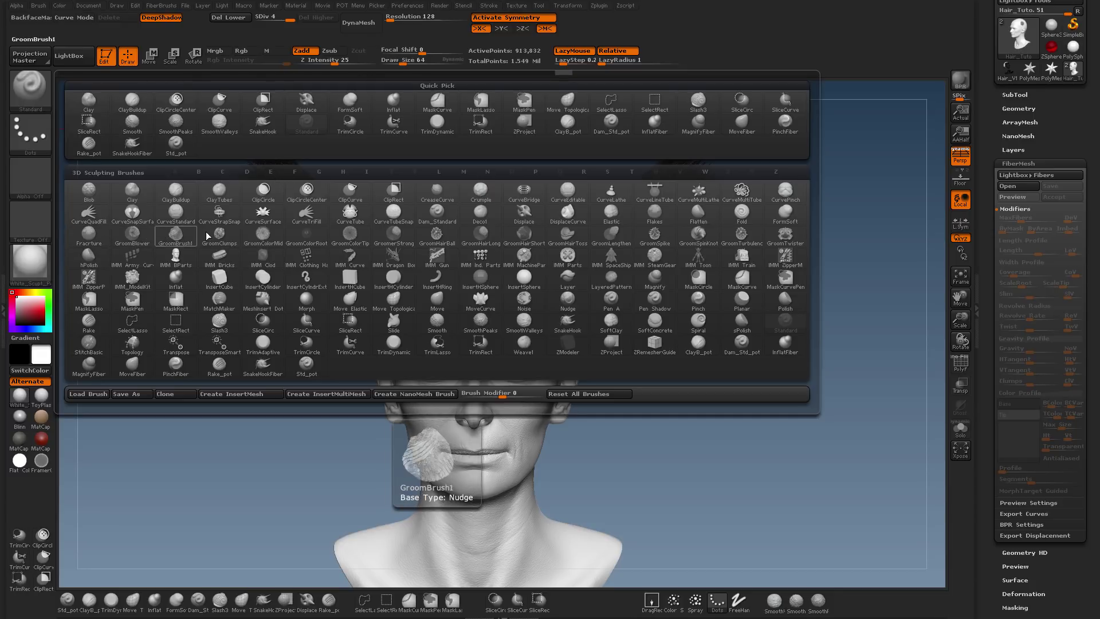
click(572, 245)
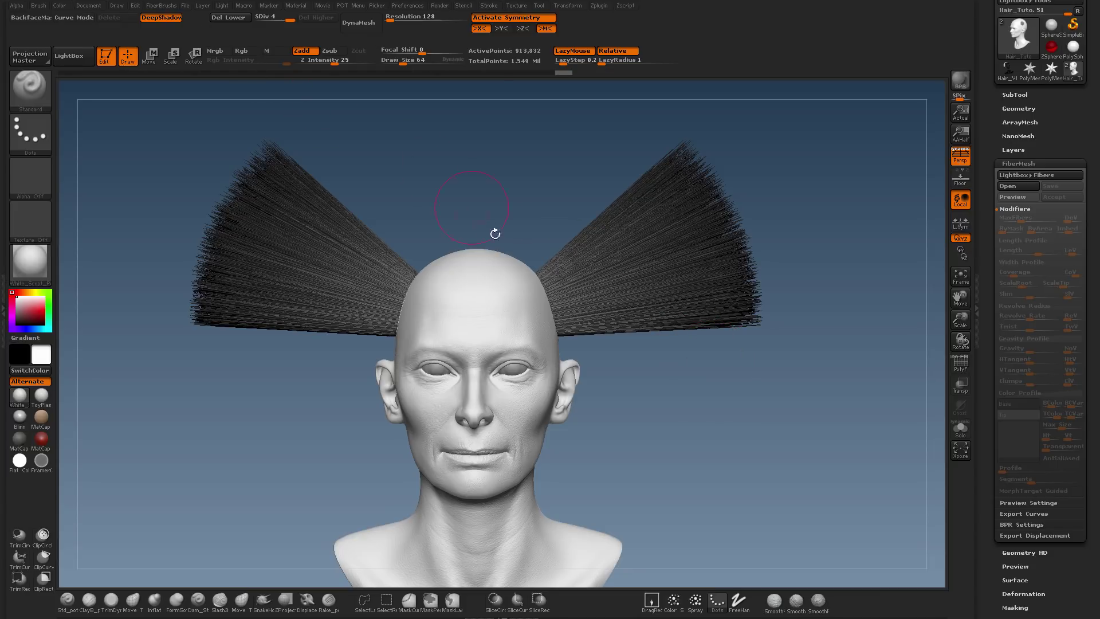
click(160, 6)
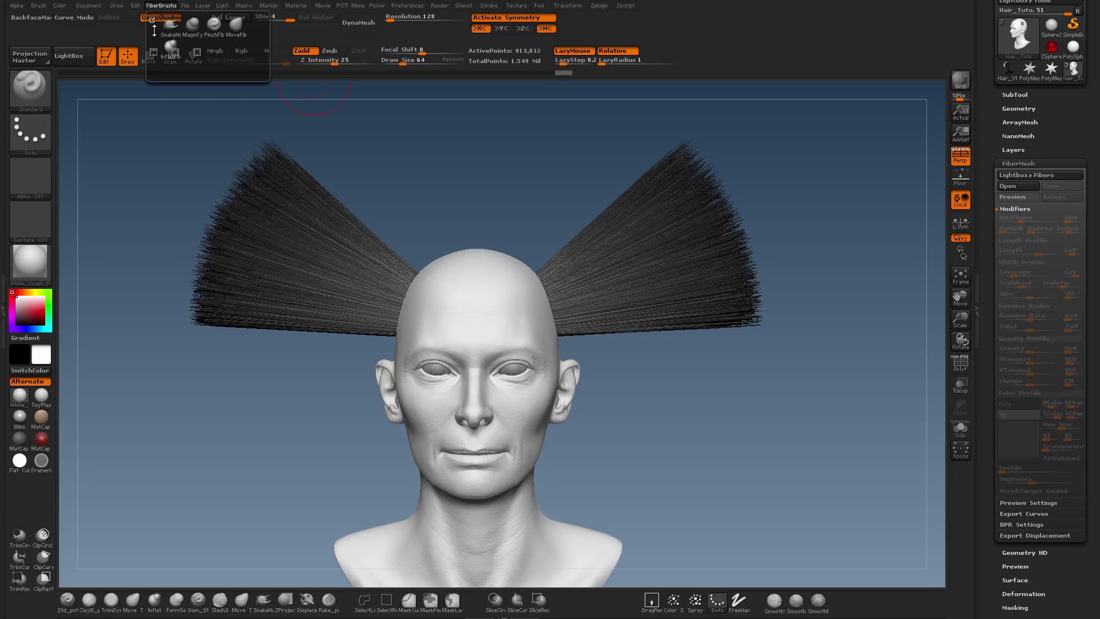
click(185, 6)
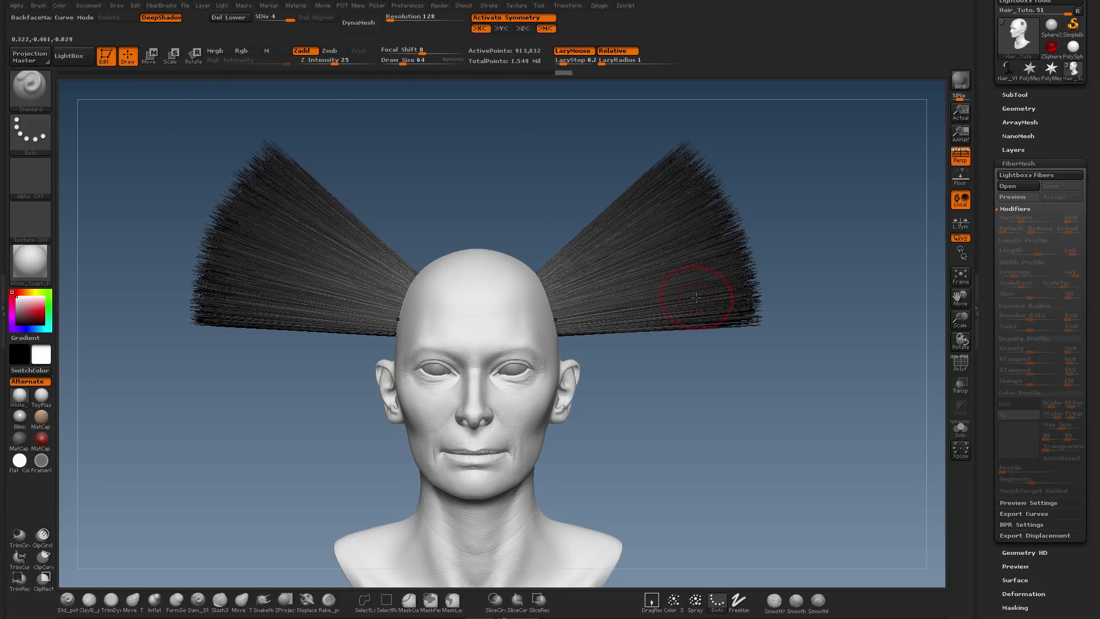
key(f)
Step: Open the empty side tray and dock the Brush palette in it
click(4, 245)
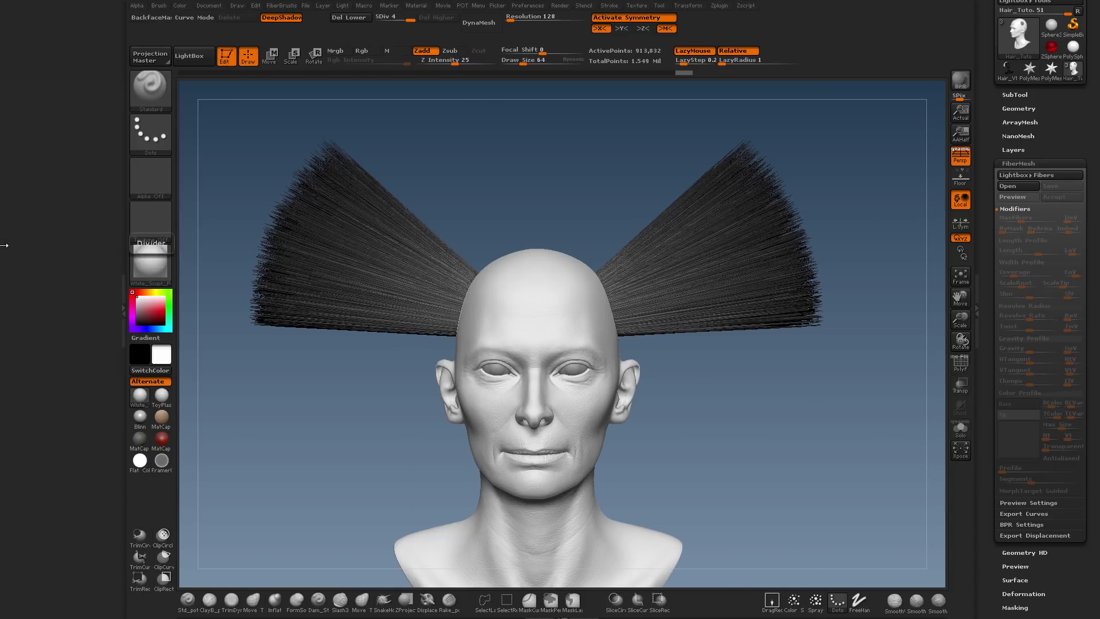
click(159, 6)
drag(159, 18, 35, 11)
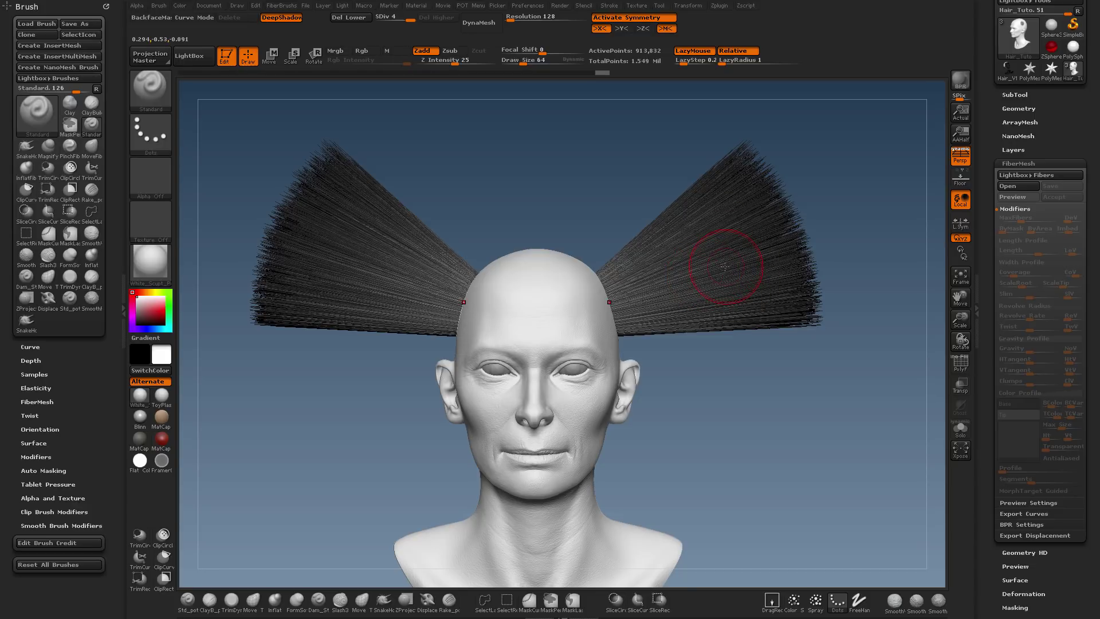
Step: Choose the SnakeHook brush for sculpting the fibers
click(154, 90)
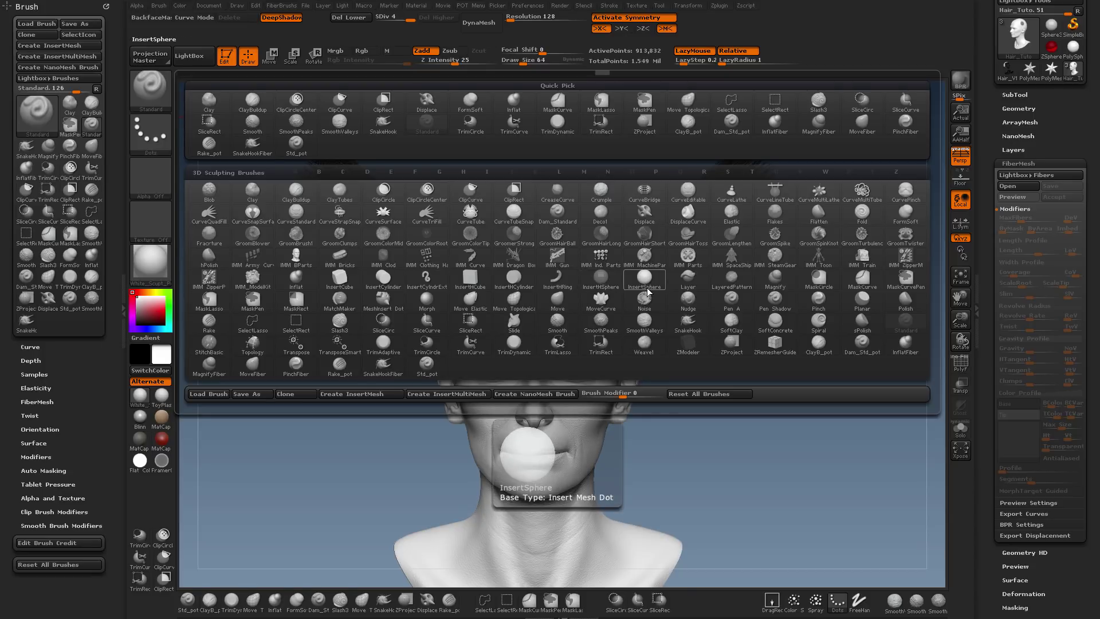
click(687, 323)
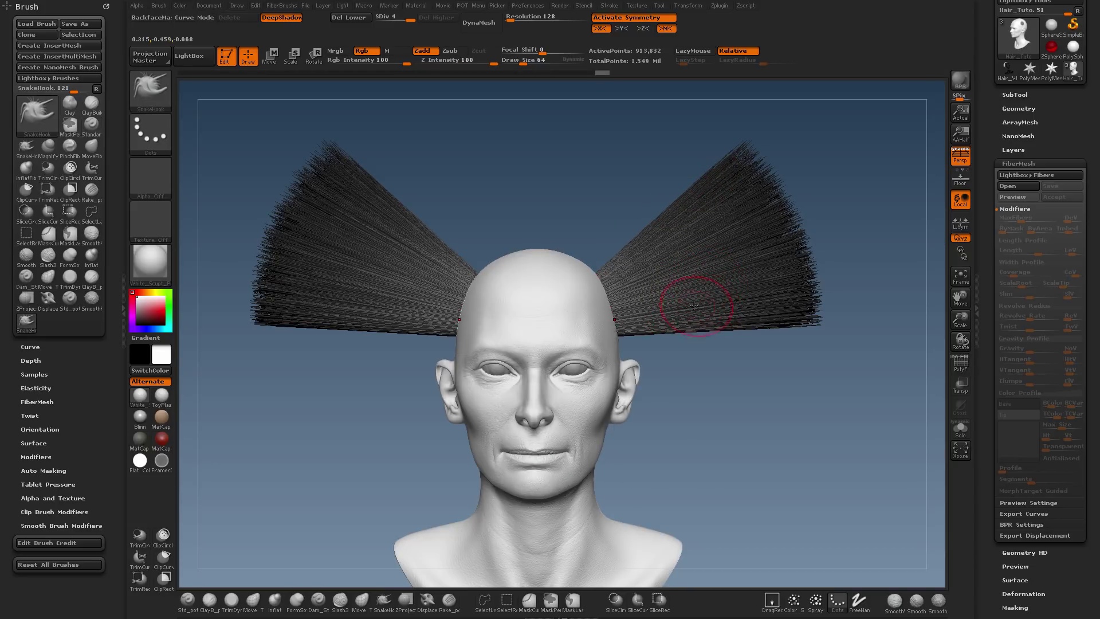
ctrl+right_drag(694, 306, 600, 314)
mouse_move(601, 314)
right_down()
mouse_move(590, 319)
mouse_move(615, 325)
right_up()
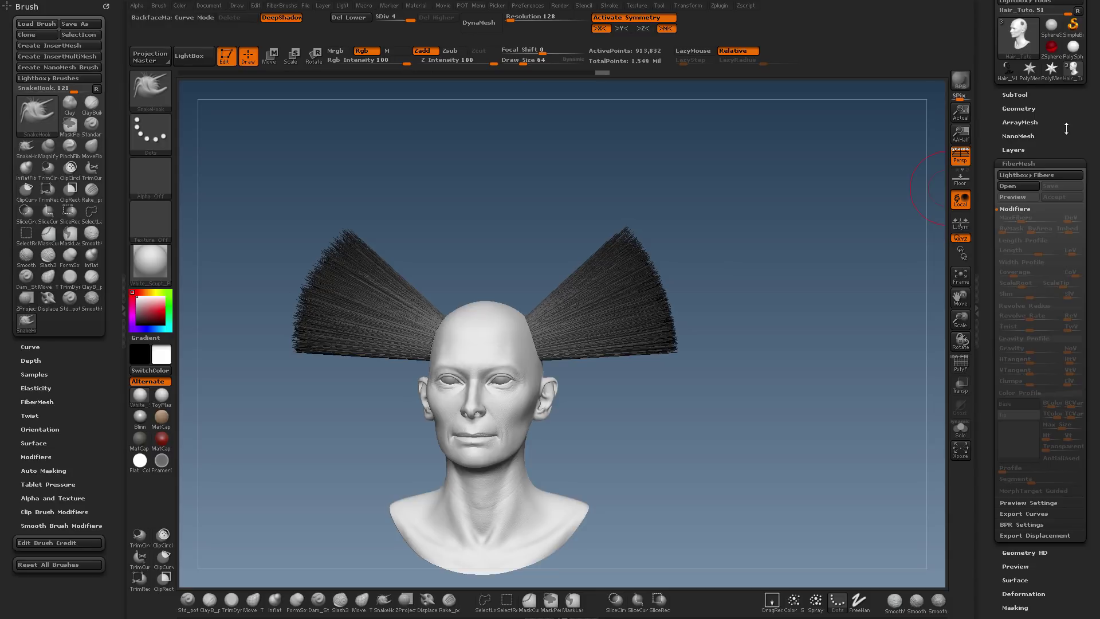
Step: Show the subtool list and make the accepted fibers subtool active
scroll(1067, 127, up, 5)
click(1000, 171)
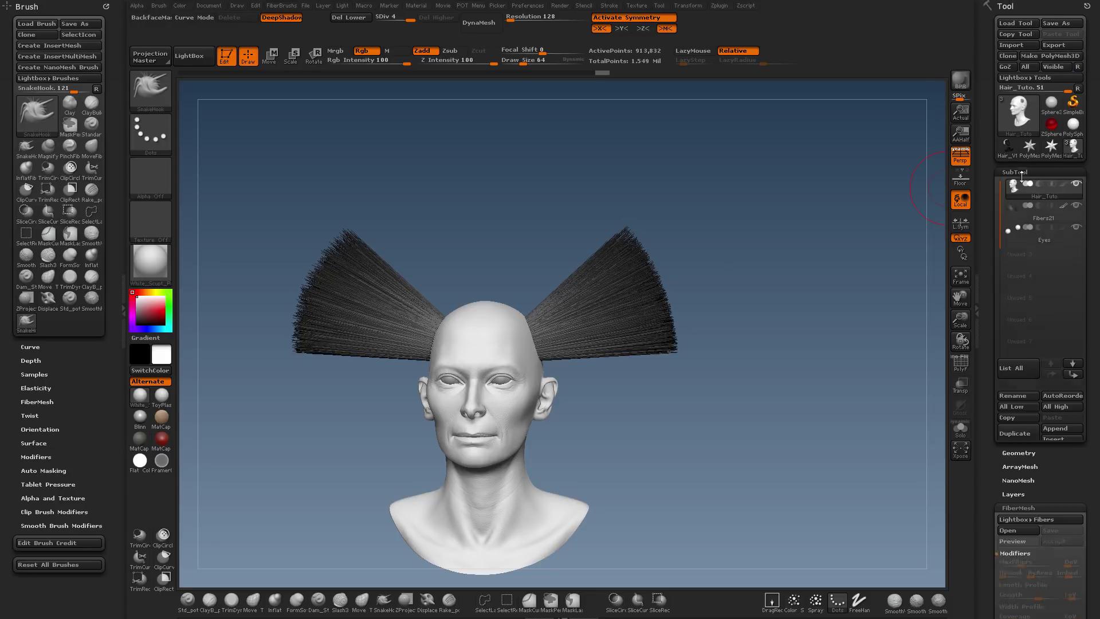
mouse_move(1016, 213)
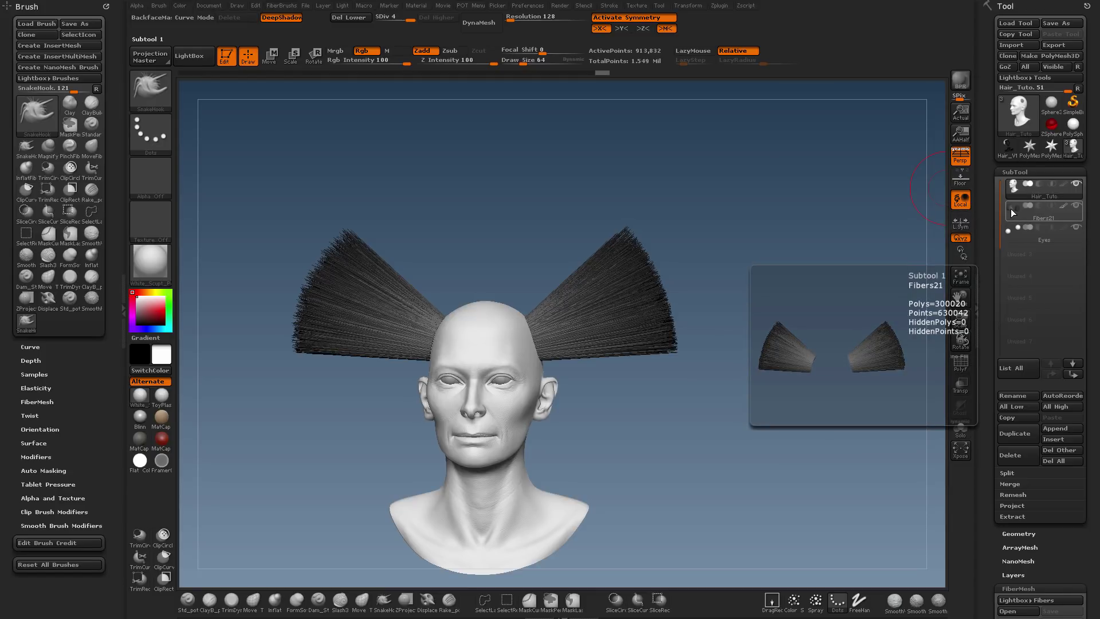
click(1012, 215)
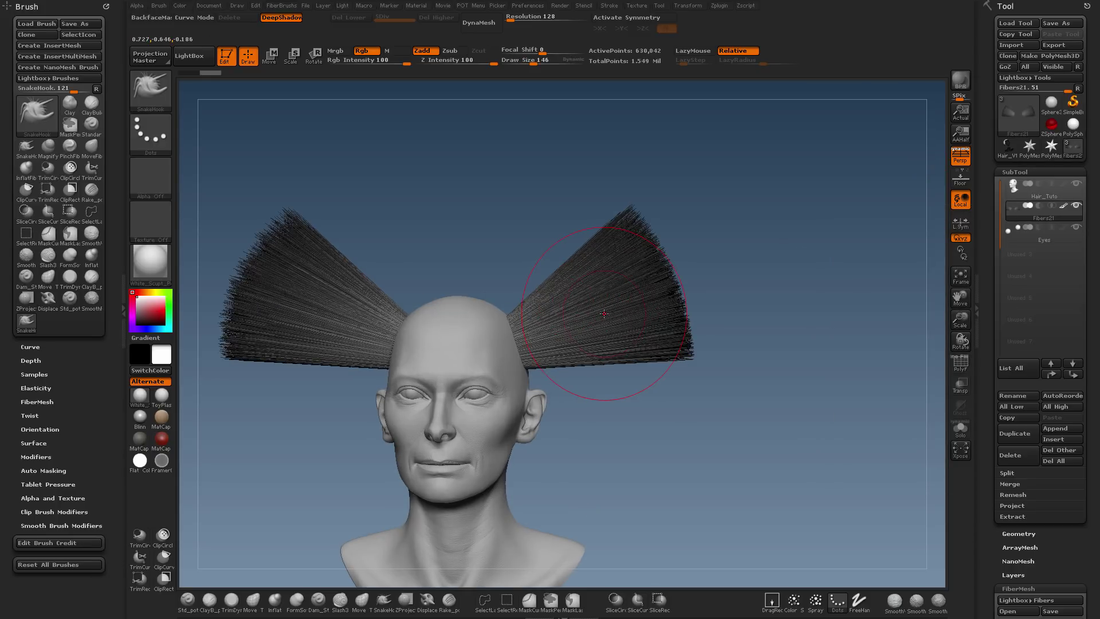
Step: Raise the draw size to 201, try pulling one fiber tuft far outward from the head, and undo the stroke
key(s)
mouse_move(578, 277)
mouse_down()
mouse_move(642, 283)
mouse_move(677, 255)
mouse_move(831, 264)
mouse_move(927, 202)
mouse_move(1012, 205)
mouse_up()
key(ctrl)
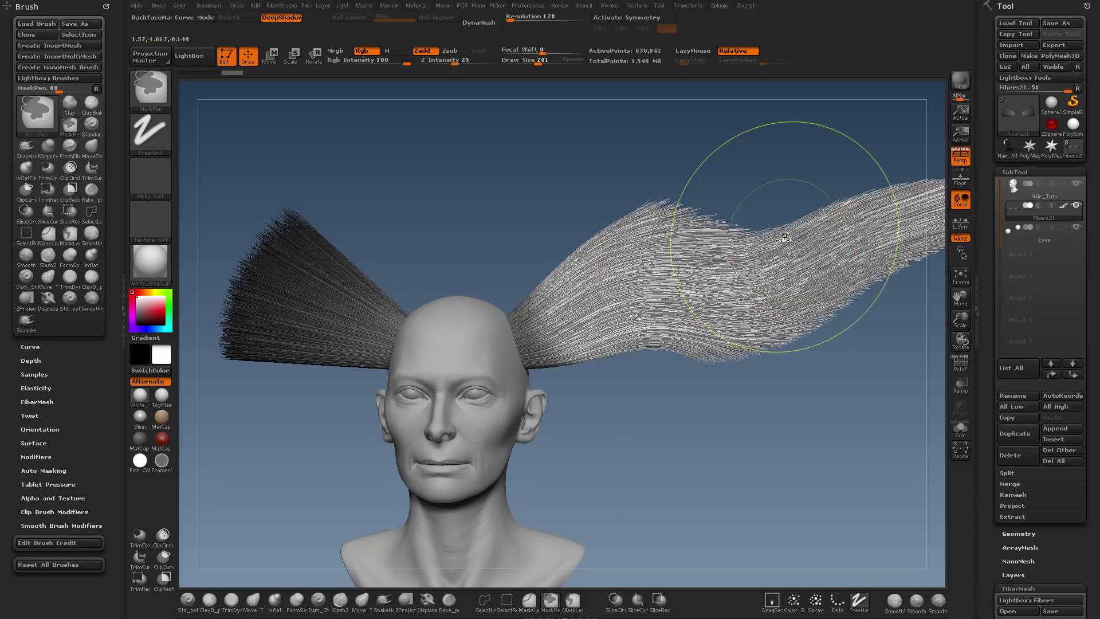
ctrl+right_drag(783, 233, 662, 294)
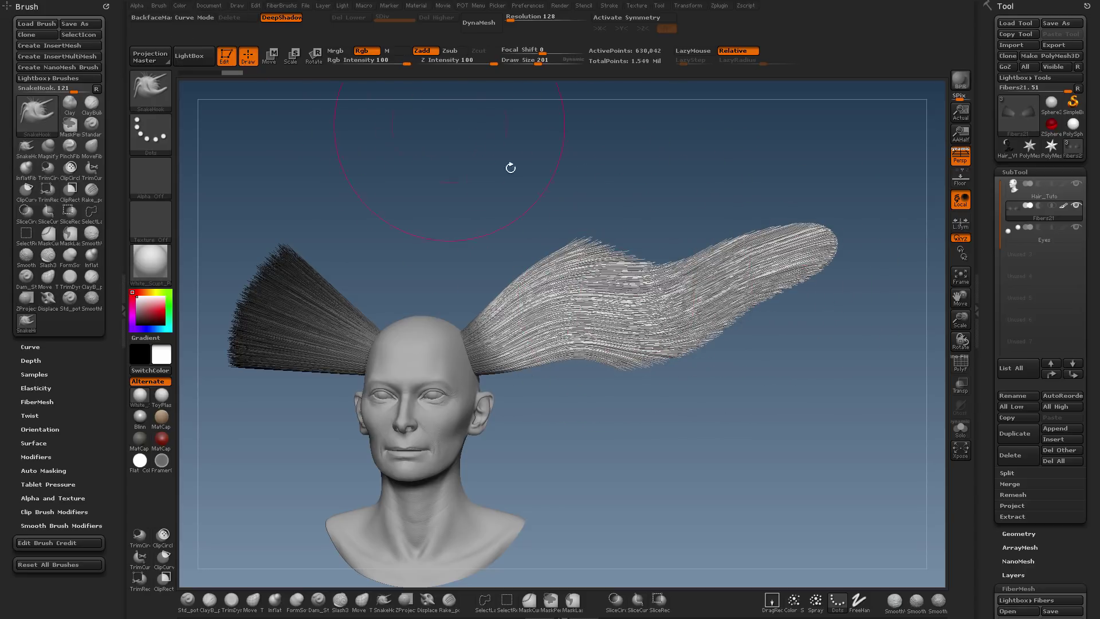
key(ctrl+z)
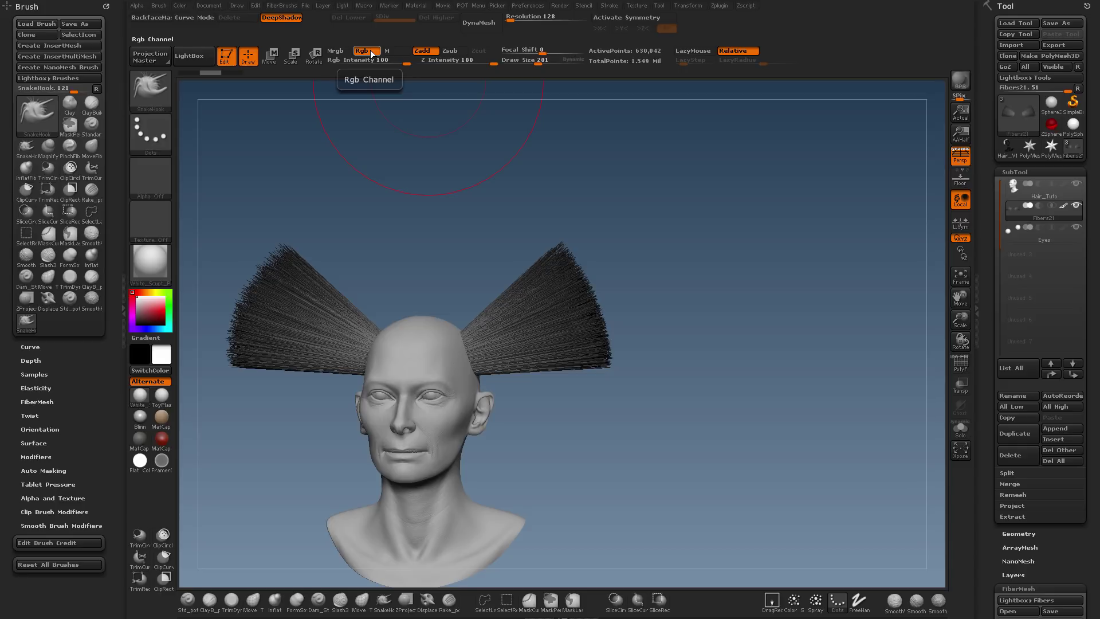
Step: Turn off the brush's Rgb channel, try pulling the same tuft outward again, and undo the stroke
click(370, 52)
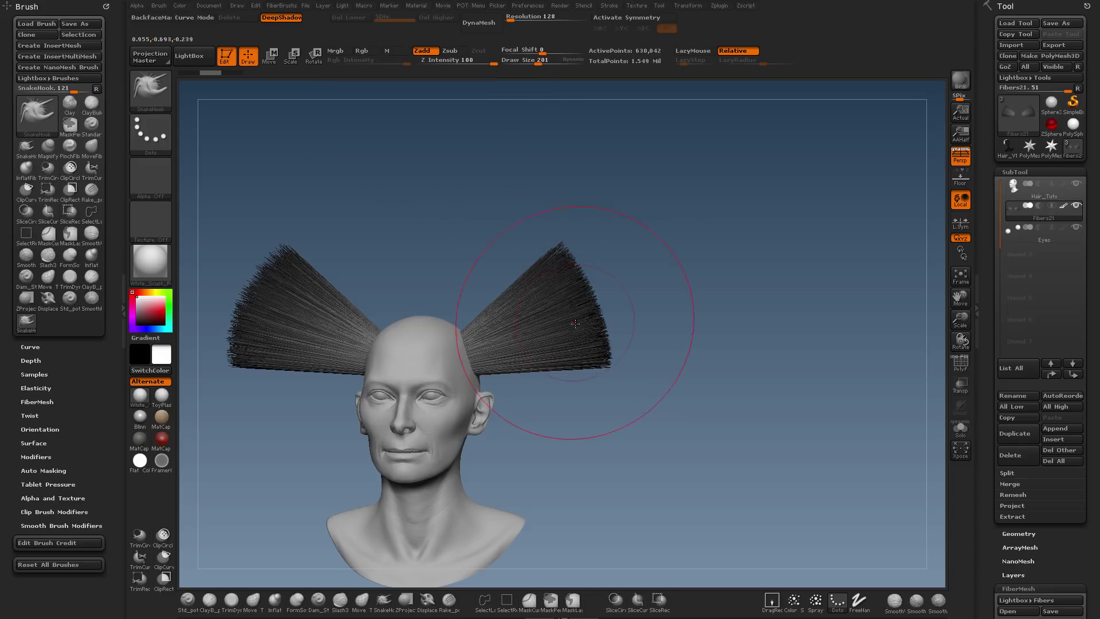
mouse_move(576, 324)
mouse_down()
mouse_move(619, 292)
mouse_move(707, 258)
mouse_move(784, 252)
mouse_up()
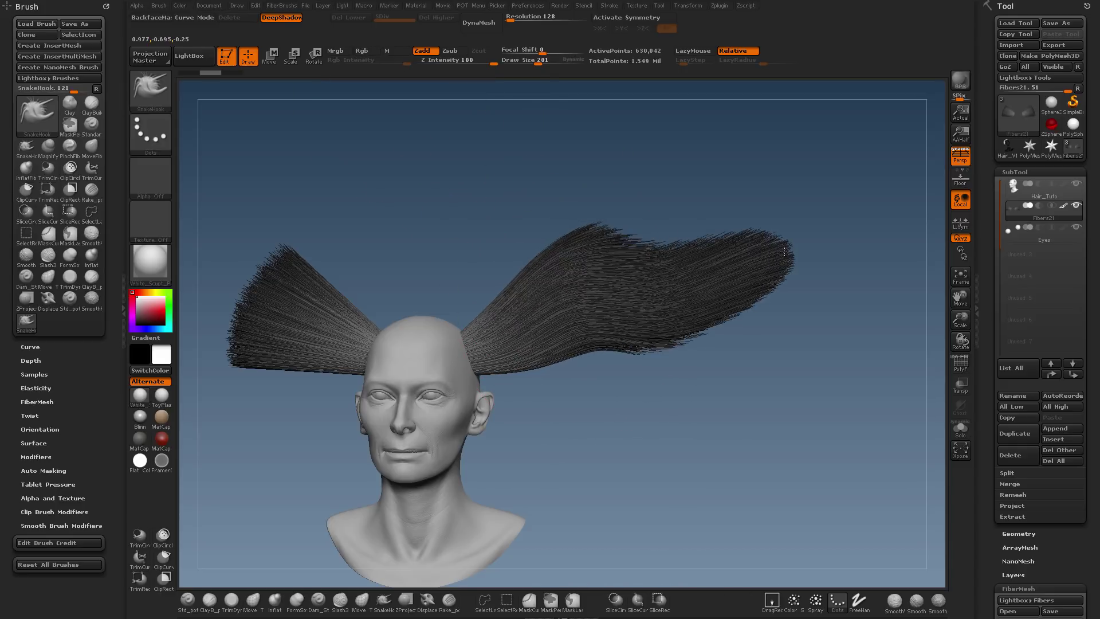
key(ctrl+z)
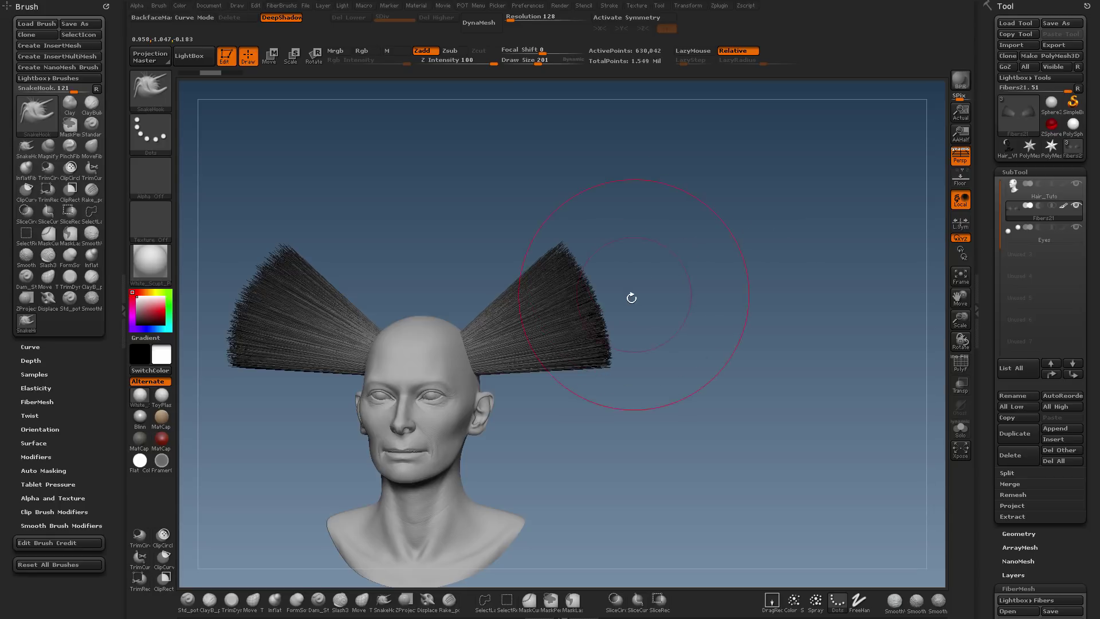
Step: Set Preserve Length to 100 in the SnakeHook brush's FiberMesh settings
click(44, 401)
mouse_move(93, 378)
mouse_down()
mouse_move(85, 335)
mouse_move(73, 338)
mouse_up()
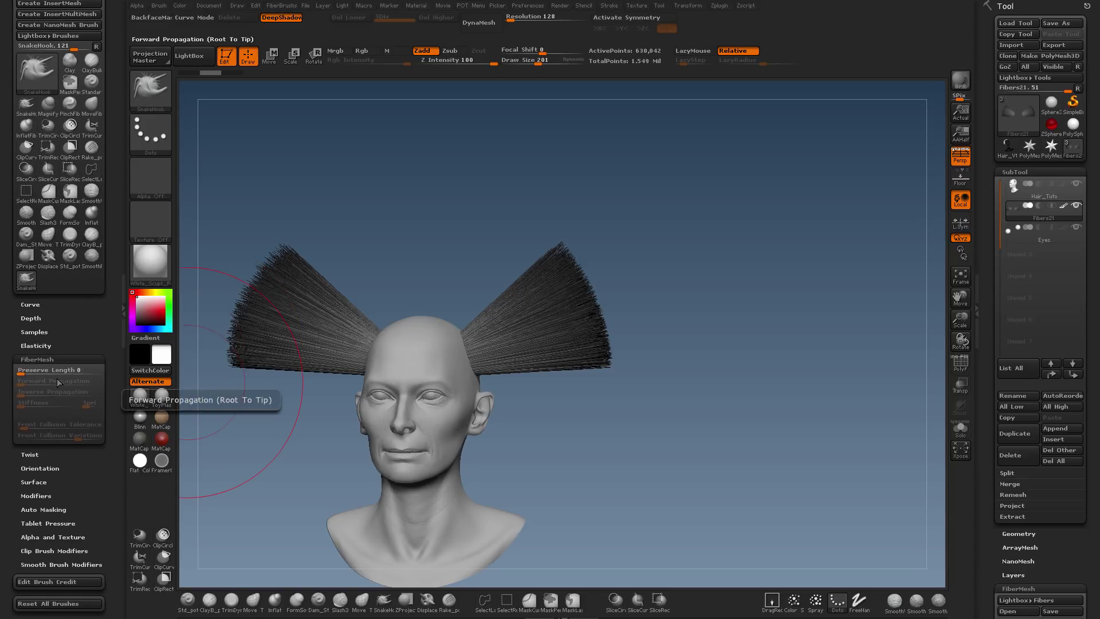
click(21, 371)
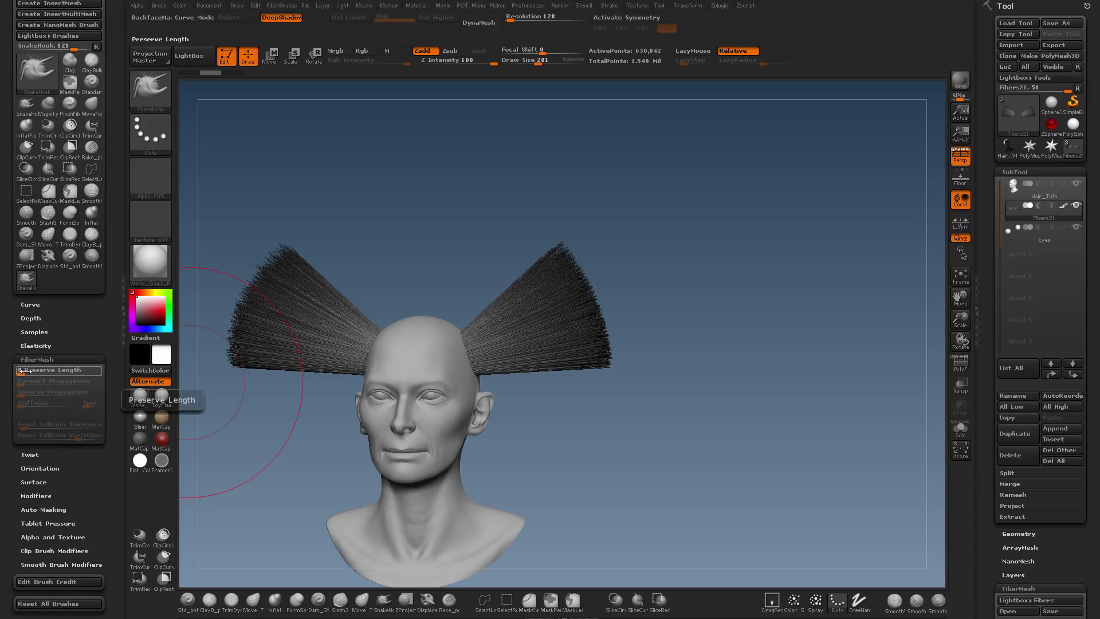
text(100)
key(Return)
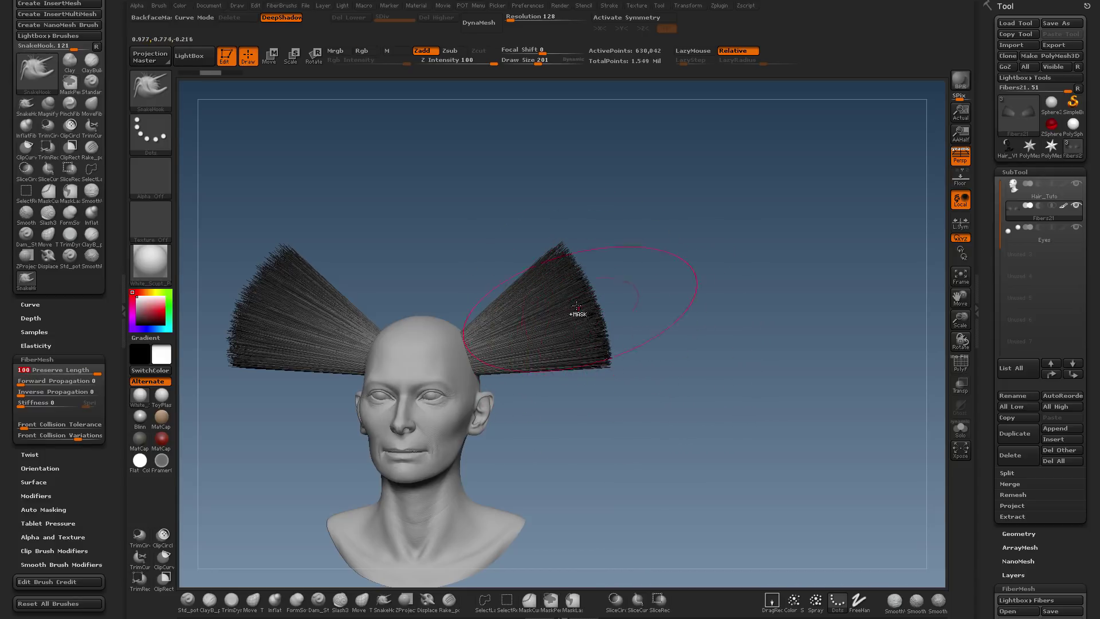
Step: Pull the hair tuft on the model's left side downward with the SnakeHook brush
ctrl+right_drag(576, 313, 597, 312)
mouse_move(594, 344)
mouse_down()
mouse_move(579, 272)
mouse_move(610, 372)
mouse_move(607, 416)
mouse_up()
drag(558, 325, 610, 406)
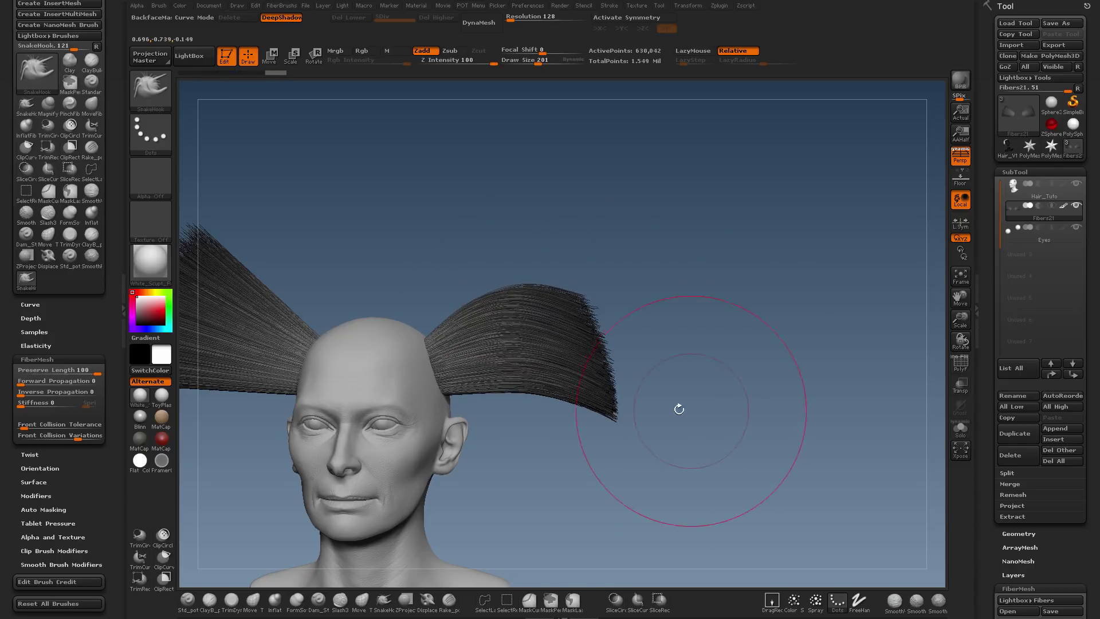
ctrl+right_drag(485, 321, 625, 237)
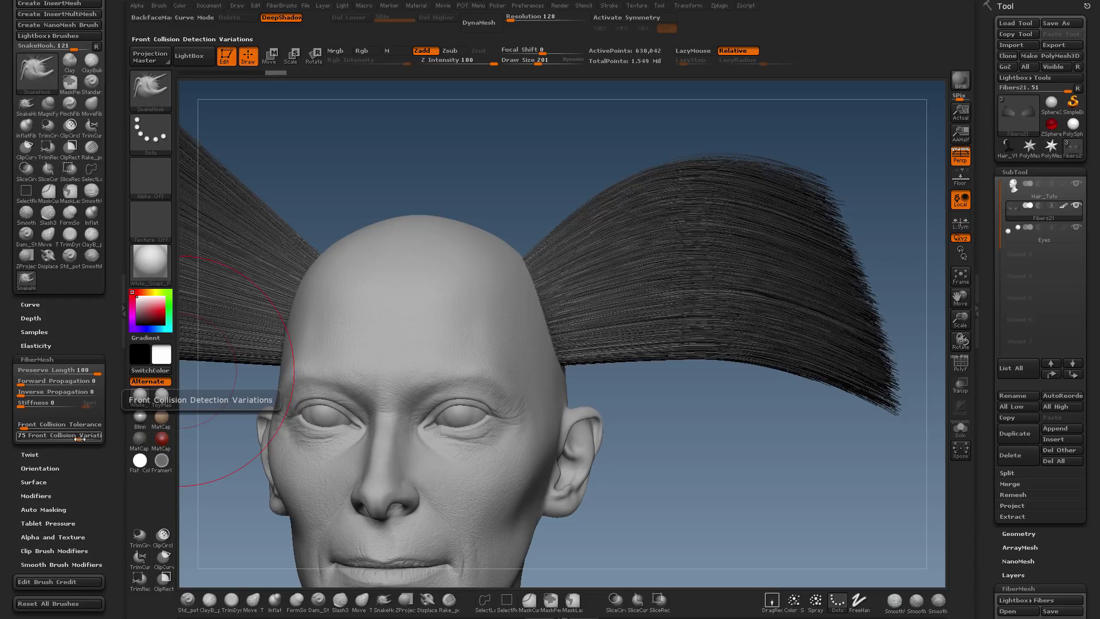
Step: Lower the brush's Front Collision Variations to 4 and set Draw Size to 331
drag(78, 436, 26, 437)
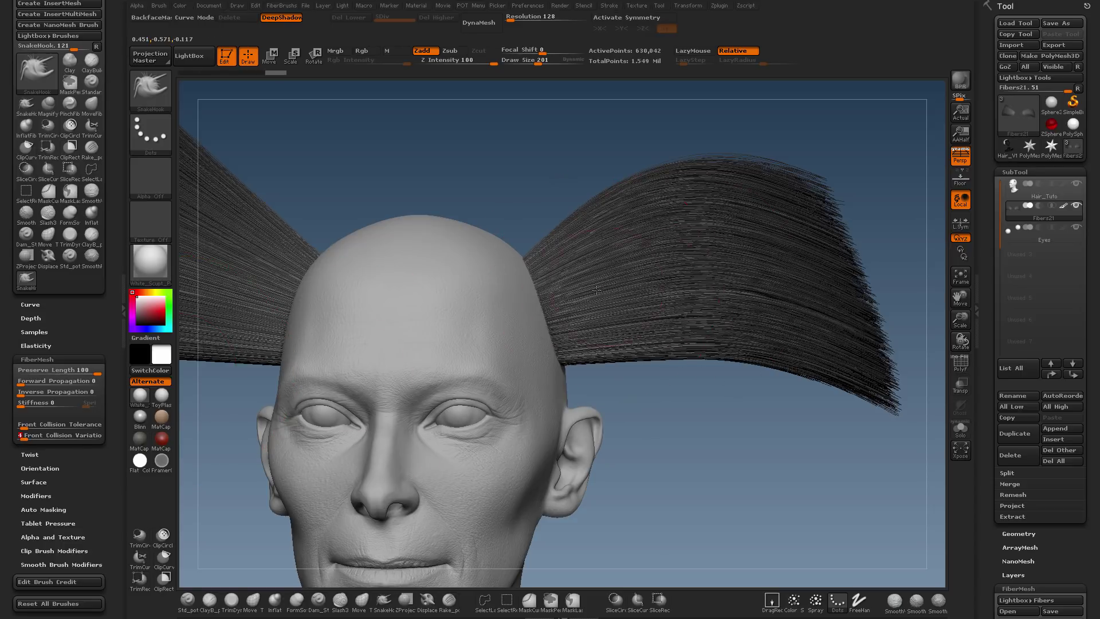
right_drag(659, 290, 601, 298)
right_drag(507, 252, 480, 316)
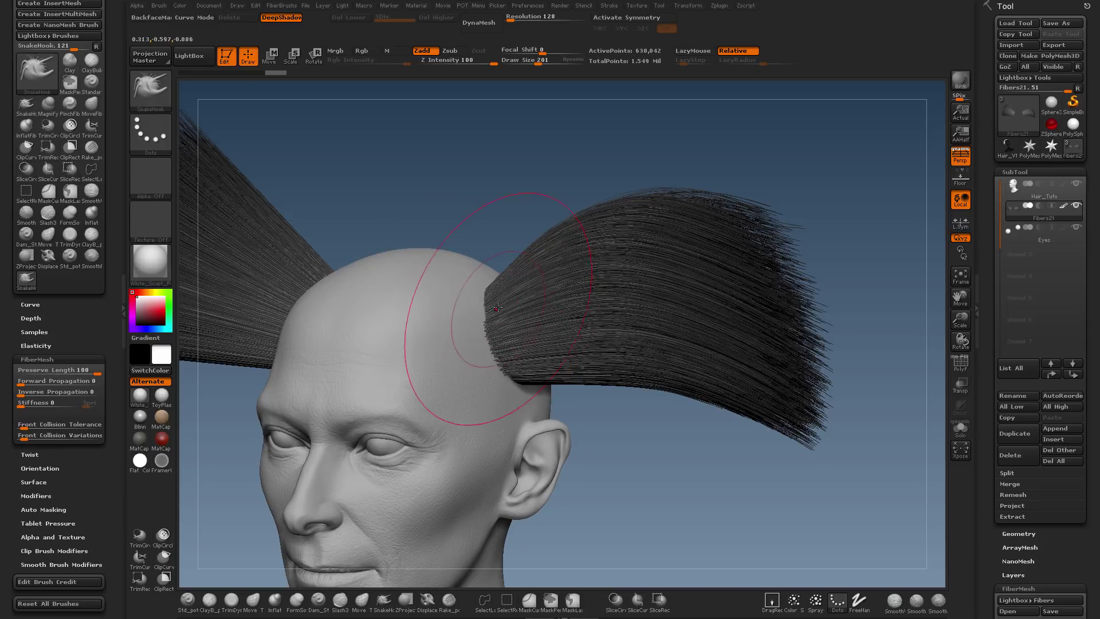
right_drag(506, 350, 518, 328)
key(s)
drag(514, 327, 524, 328)
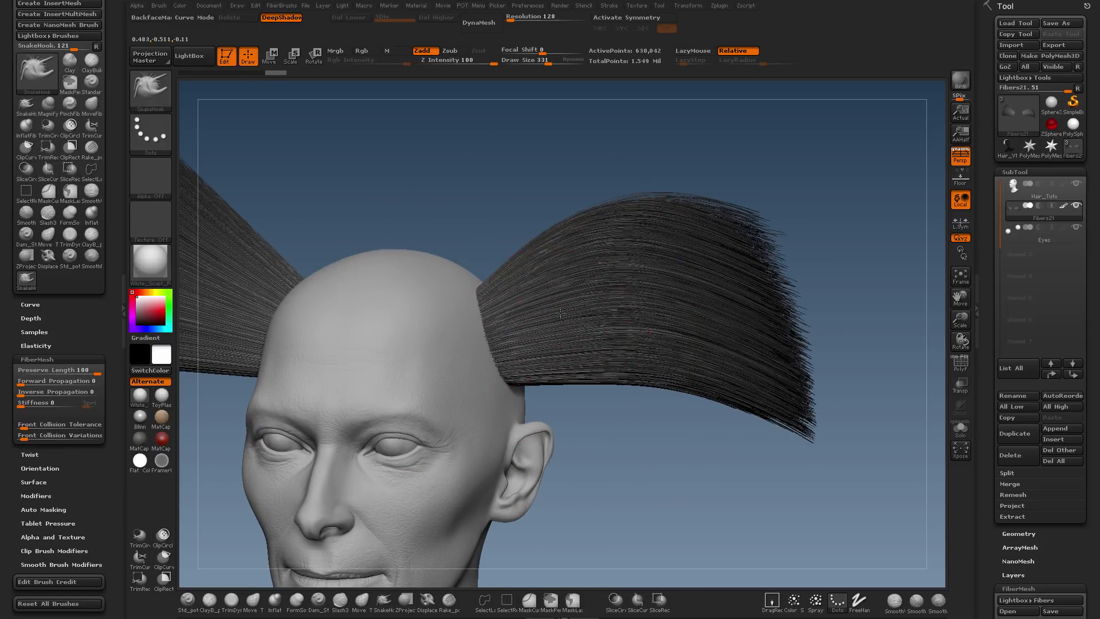
Step: Comb the tuft on the model's left side into a drooping curve with SnakeHook strokes from several angles
drag(639, 234, 669, 322)
mouse_move(675, 326)
right_down()
mouse_move(599, 331)
mouse_move(620, 339)
mouse_move(648, 424)
right_up()
drag(690, 237, 600, 281)
drag(687, 267, 574, 312)
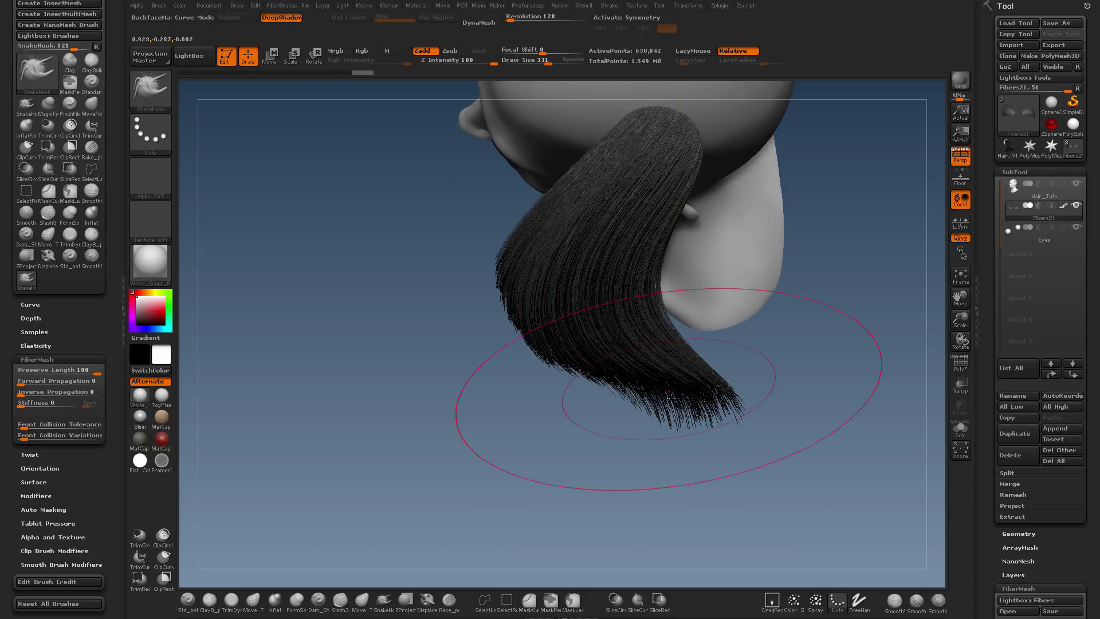
drag(682, 382, 744, 370)
right_drag(737, 414, 774, 261)
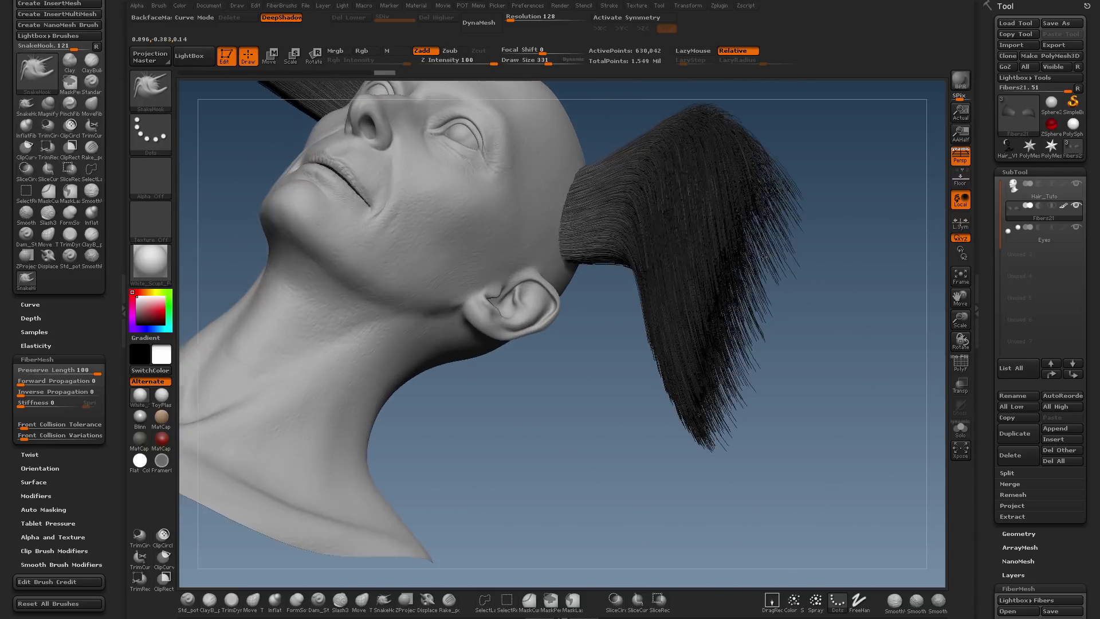
mouse_move(550, 286)
right_down()
mouse_move(584, 247)
mouse_move(599, 363)
mouse_move(666, 274)
mouse_move(613, 284)
mouse_move(718, 316)
mouse_move(700, 270)
mouse_move(676, 299)
right_up()
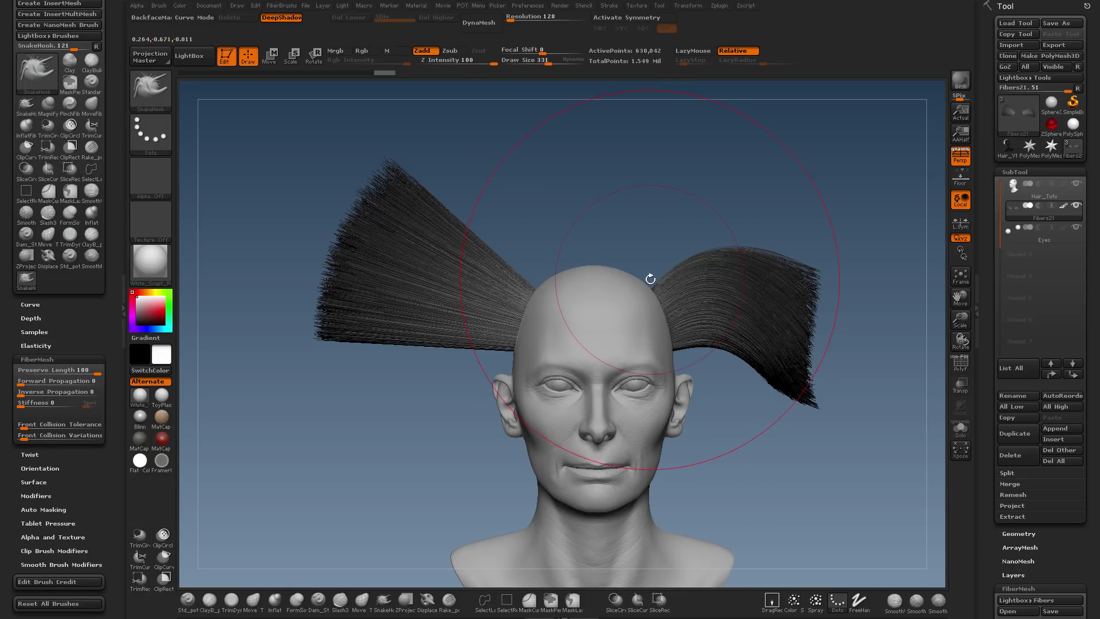
Step: Choose the Pinch brush, turn off its RGB channel and set Preserve Length to 100
click(152, 92)
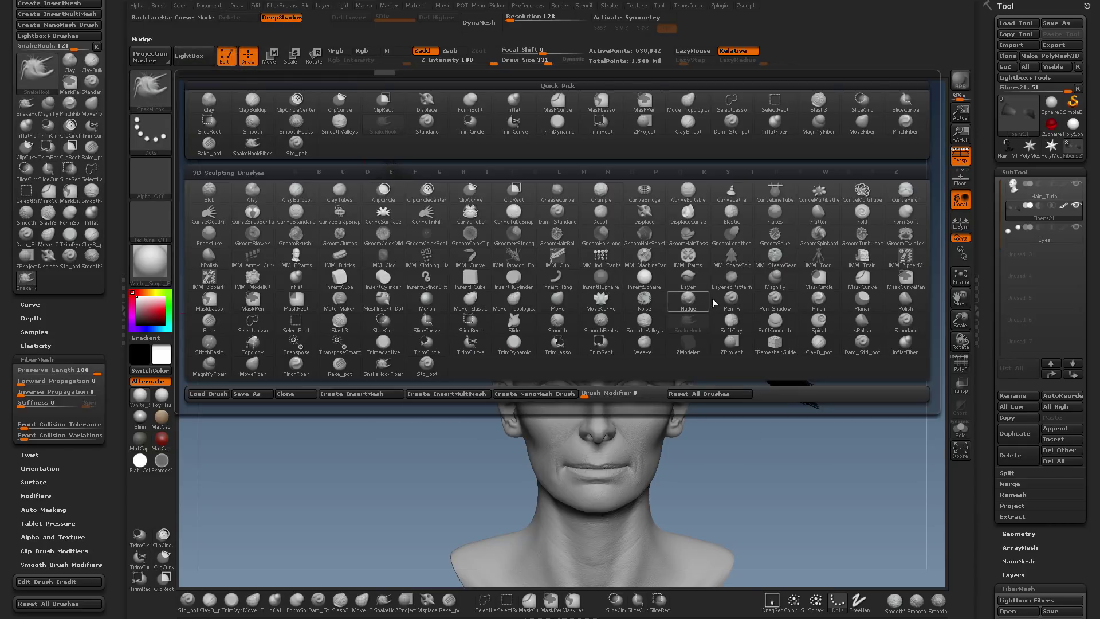
key(p)
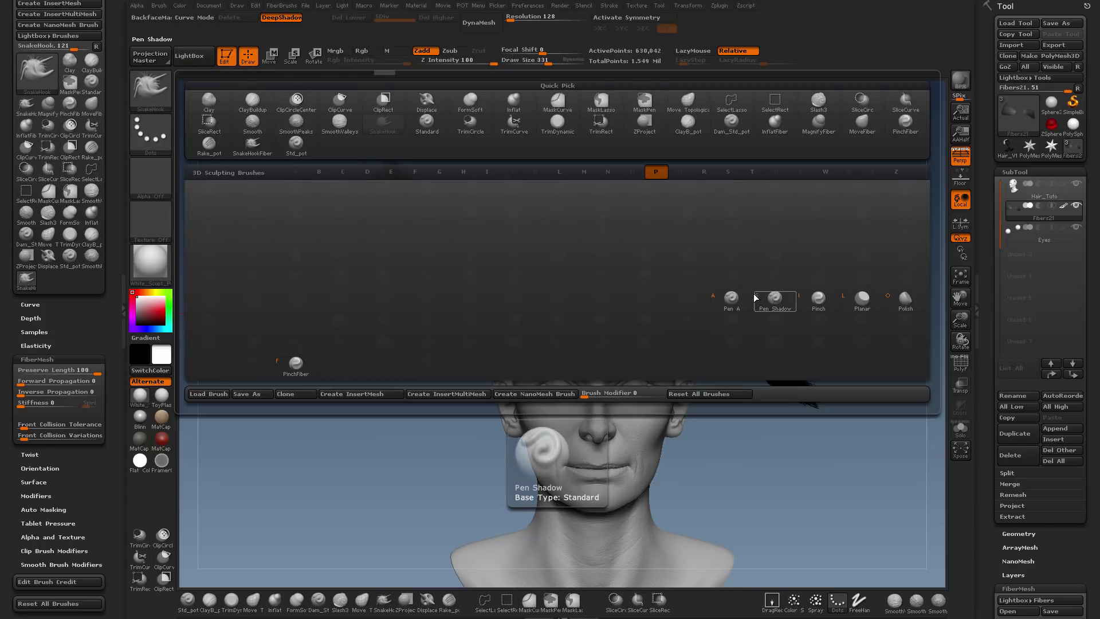
click(818, 299)
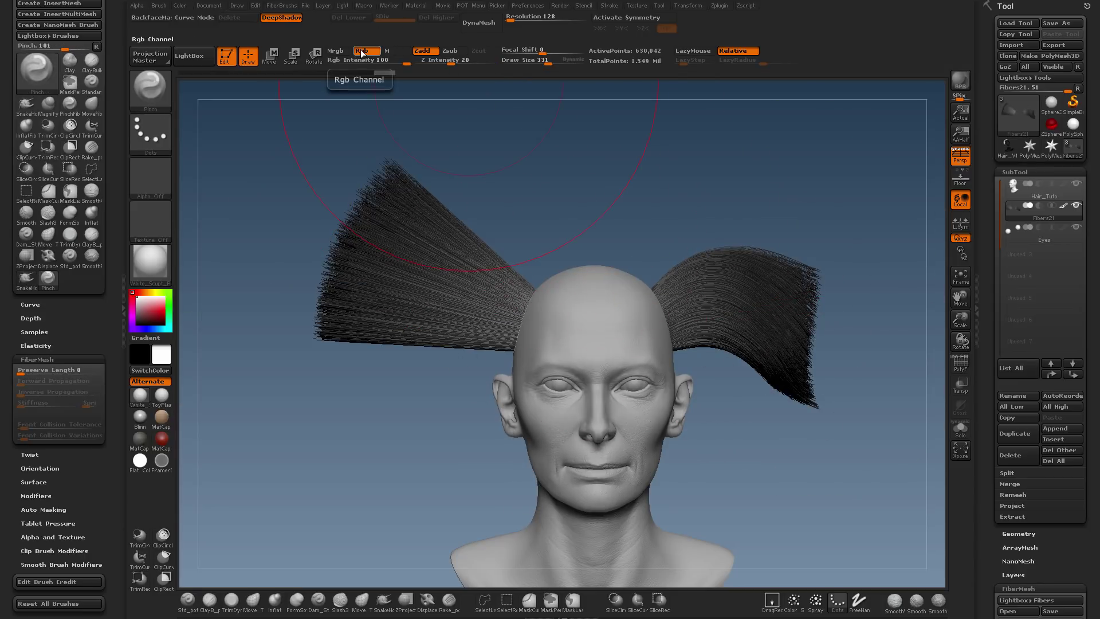
click(365, 52)
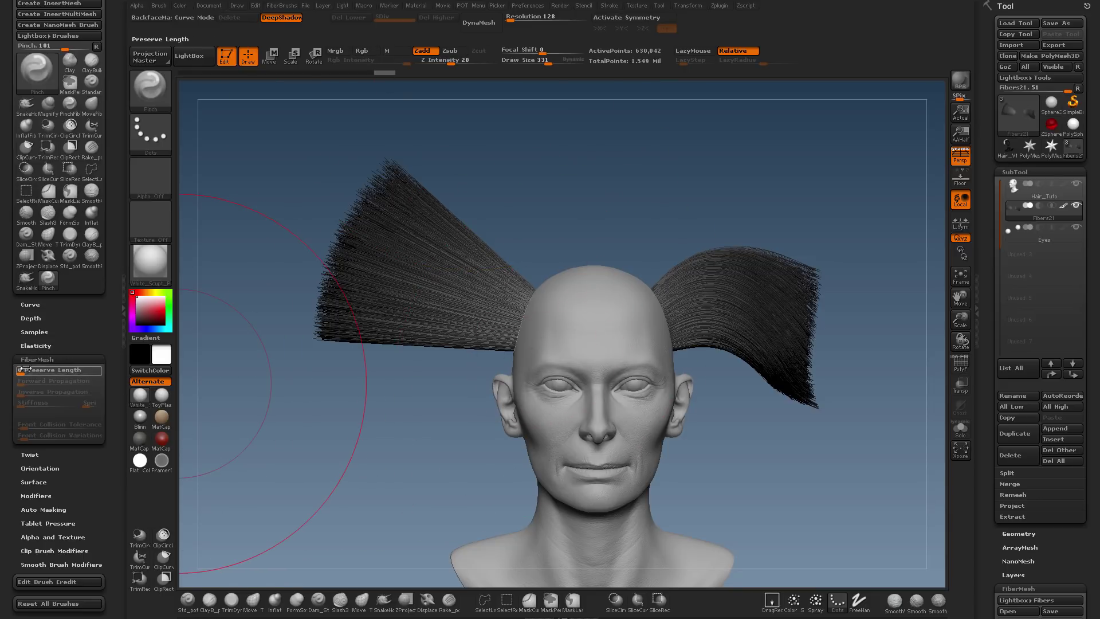
click(90, 375)
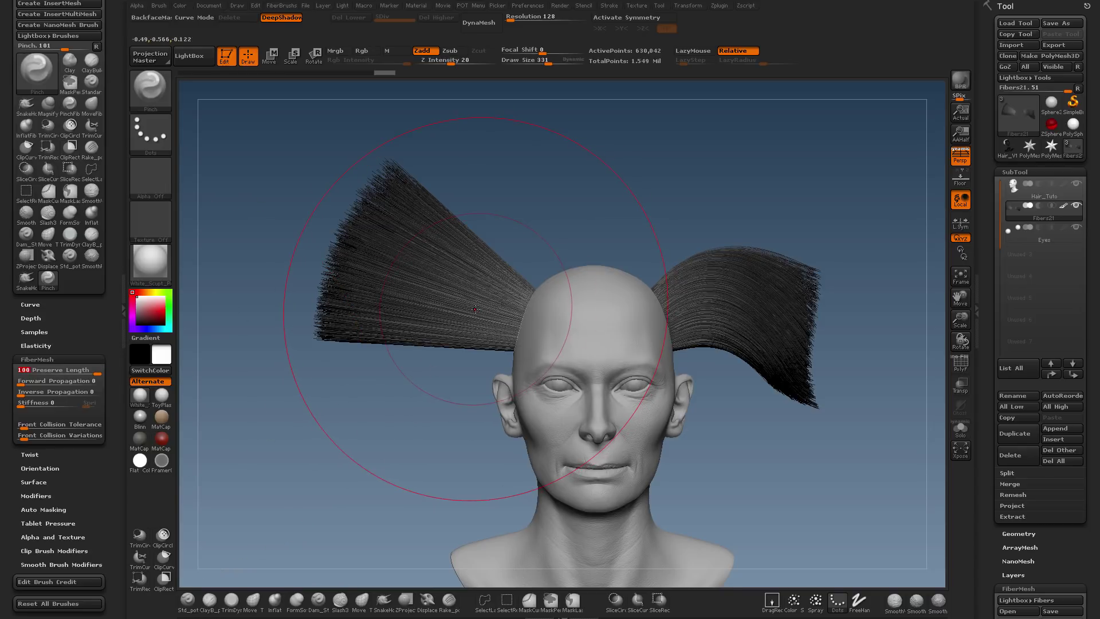
Step: Set the Pinch brush's Draw Size to 229 and its Z Intensity to 50
key(s)
drag(475, 310, 467, 310)
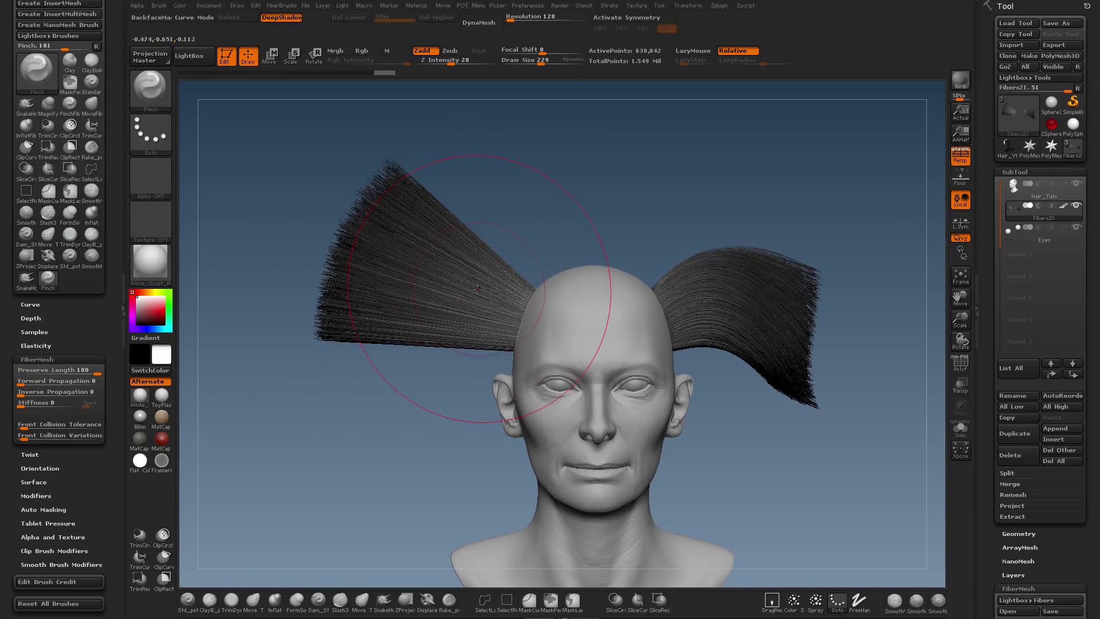
key(f)
click(469, 62)
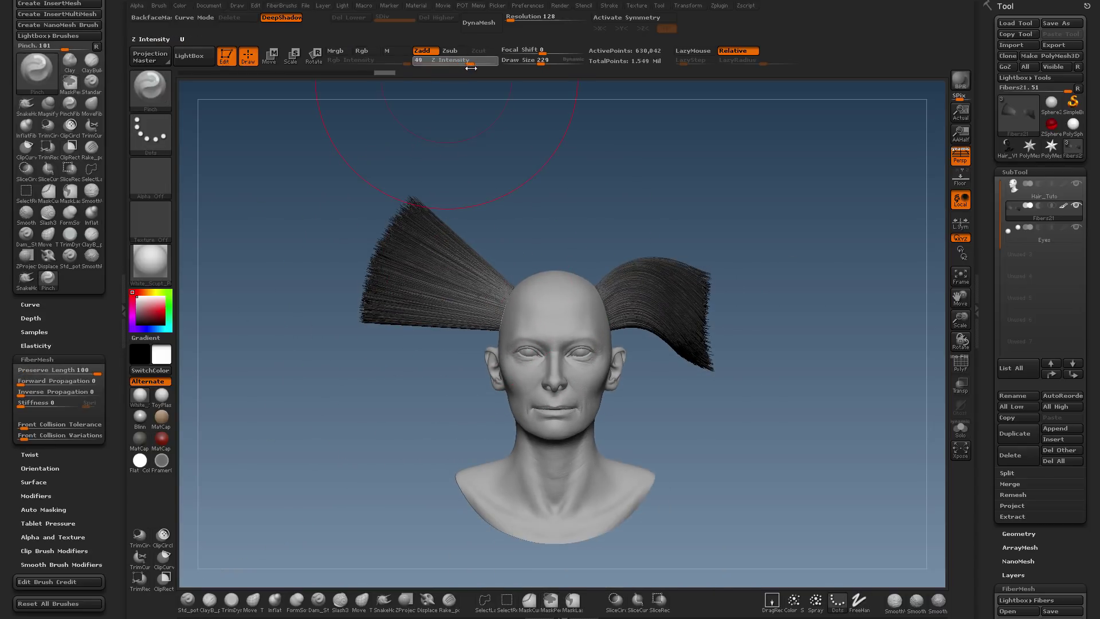
drag(471, 68, 472, 68)
Step: Pinch the tuft on the model's right side along its length into a thin, pointed tip
mouse_move(469, 277)
mouse_down()
mouse_move(378, 255)
mouse_move(407, 231)
mouse_up()
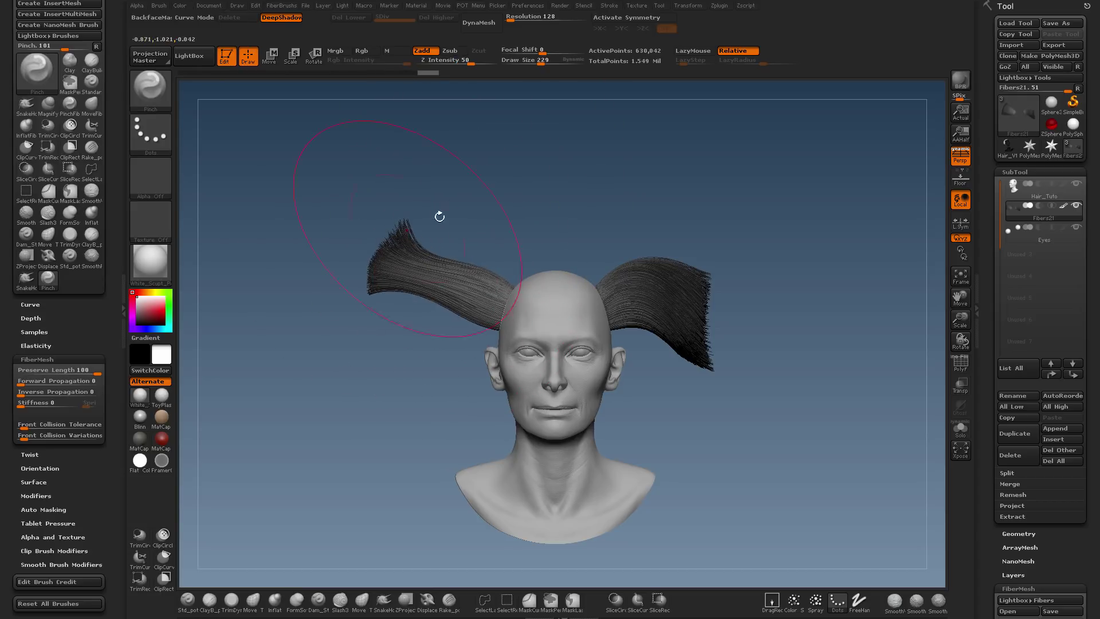
drag(467, 87, 475, 231)
ctrl+right_drag(418, 249, 494, 294)
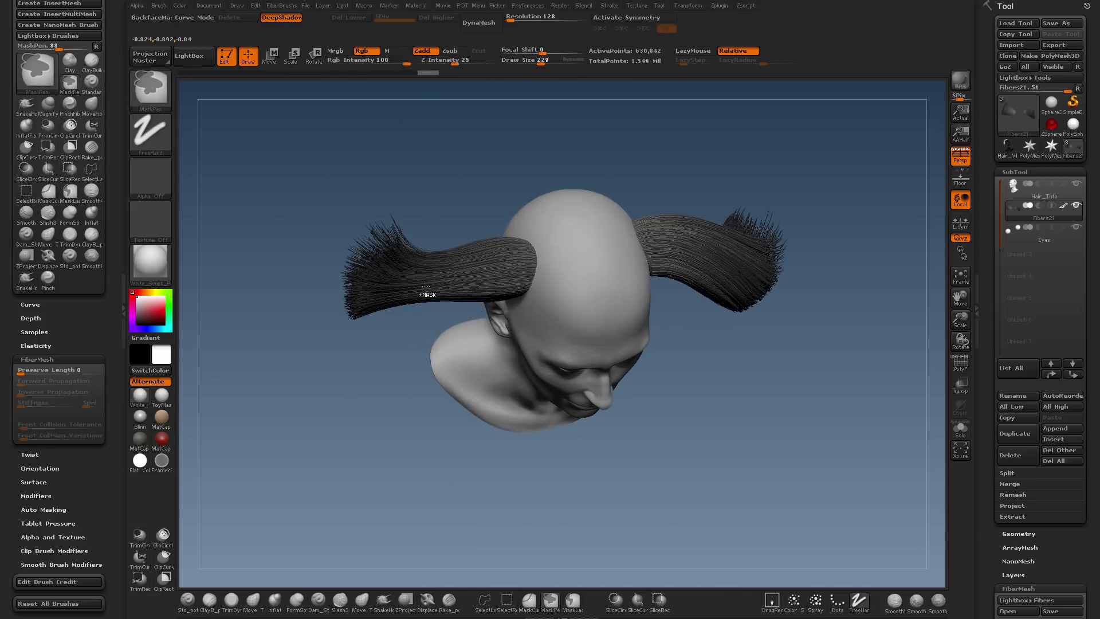
mouse_move(427, 269)
mouse_down()
mouse_move(373, 271)
mouse_move(315, 295)
mouse_move(372, 264)
mouse_move(403, 218)
mouse_up()
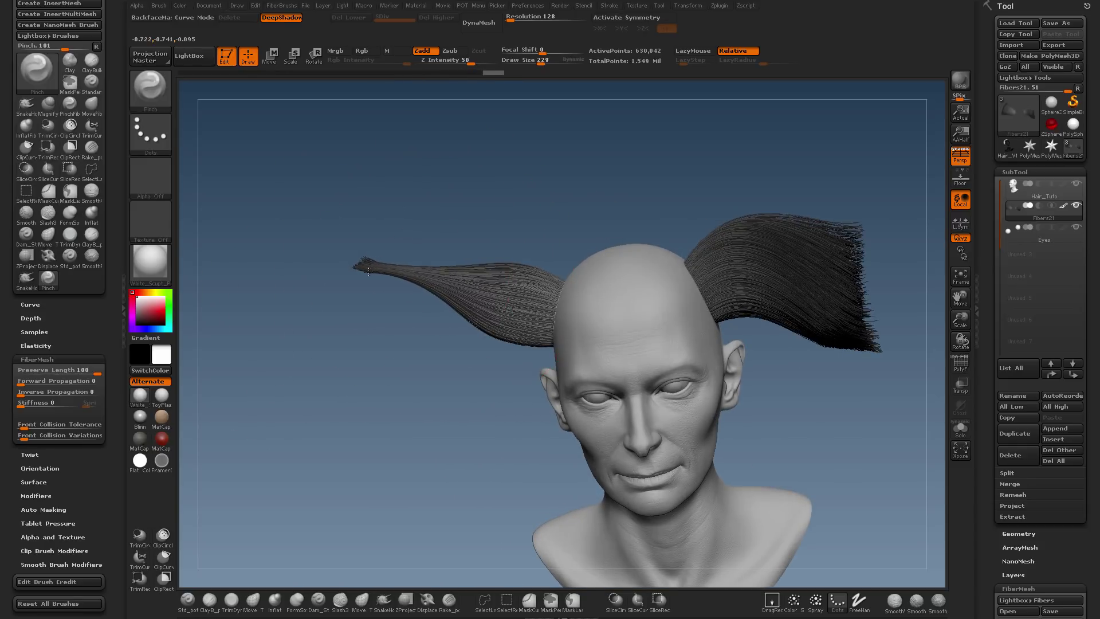
drag(468, 252, 516, 224)
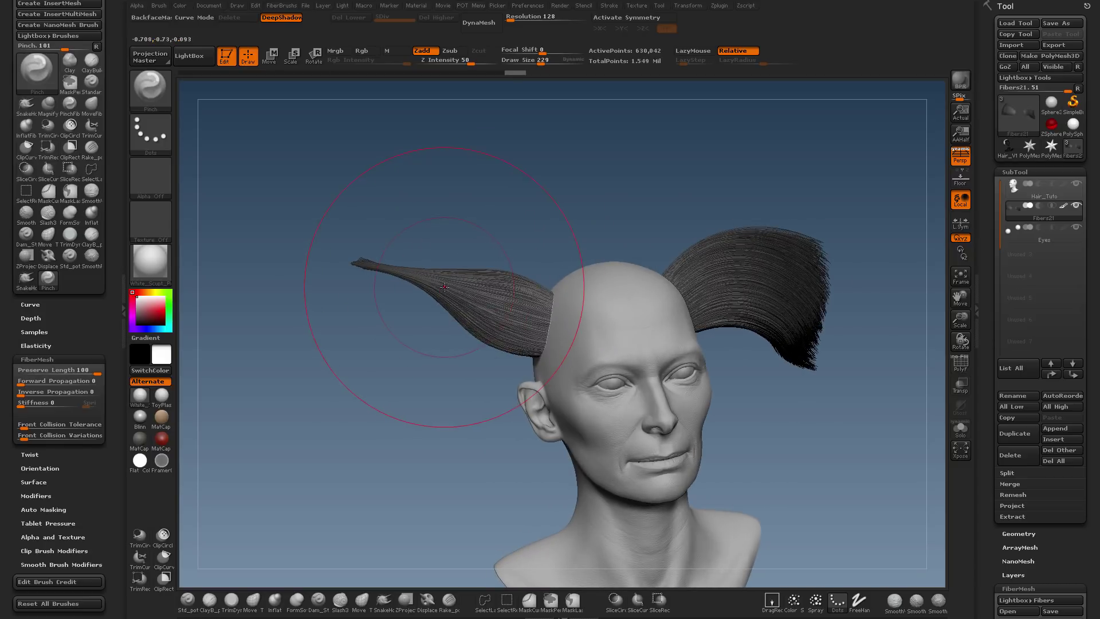
drag(441, 287, 291, 269)
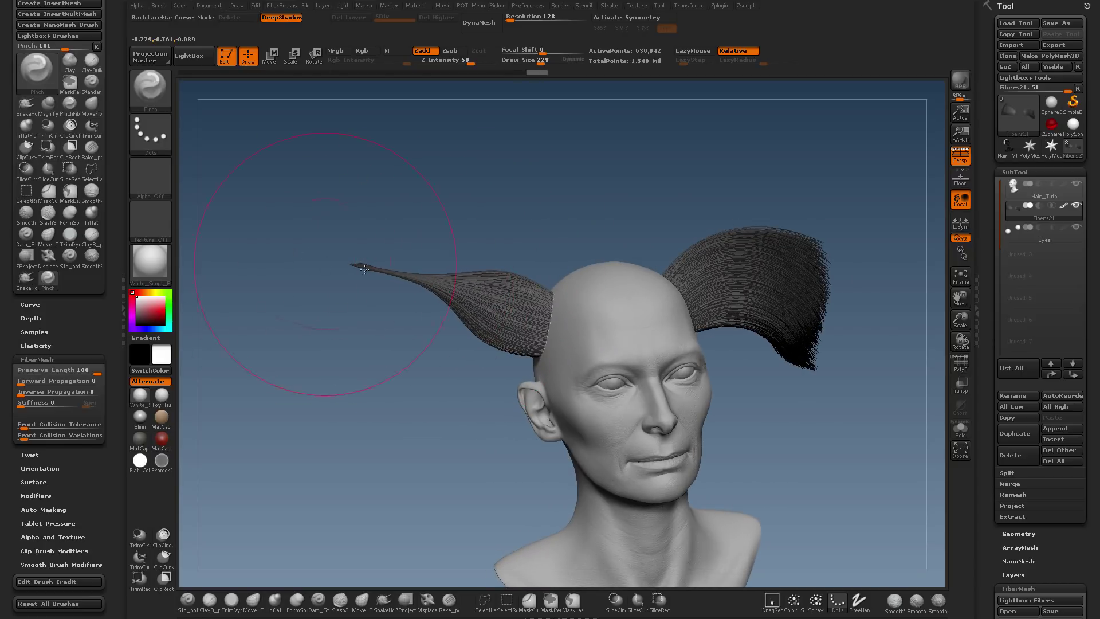
mouse_move(508, 315)
mouse_down()
mouse_move(338, 265)
mouse_move(427, 291)
mouse_up()
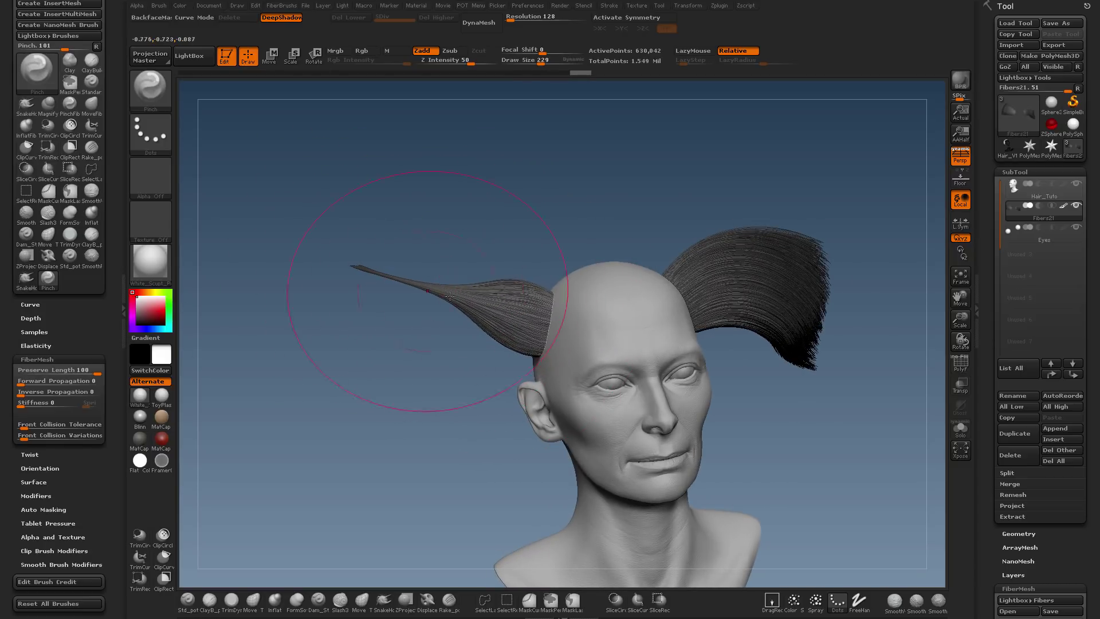
Step: Set Preserve Length to 100 for the Smooth brush
right_drag(620, 292, 614, 290)
right_click(614, 291)
ctrl+right_drag(507, 300, 511, 332)
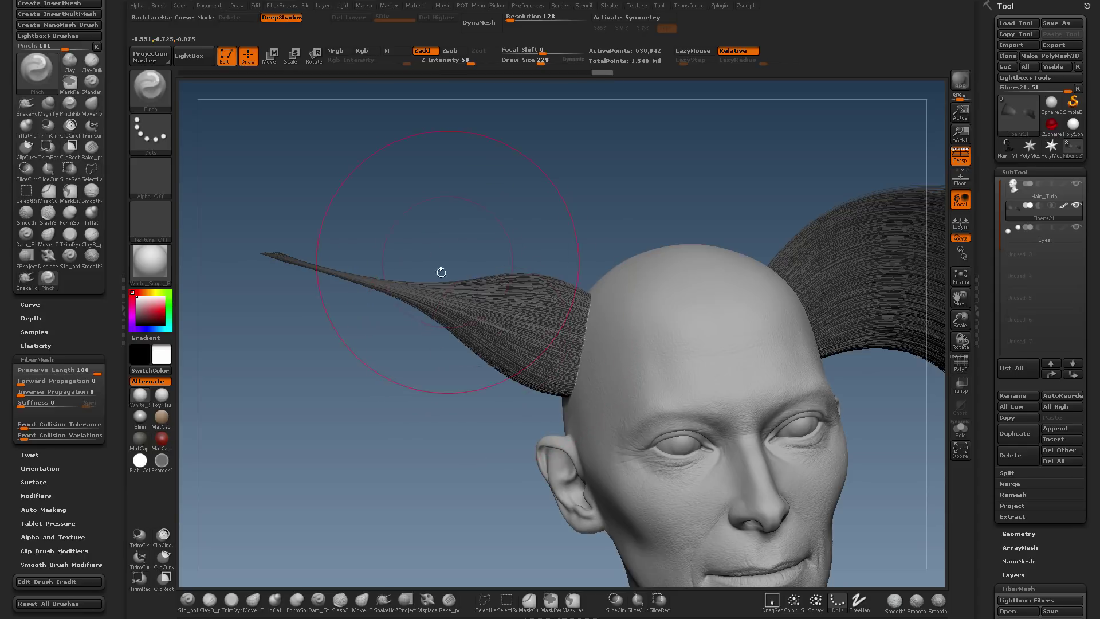
key(shift)
key(shift)
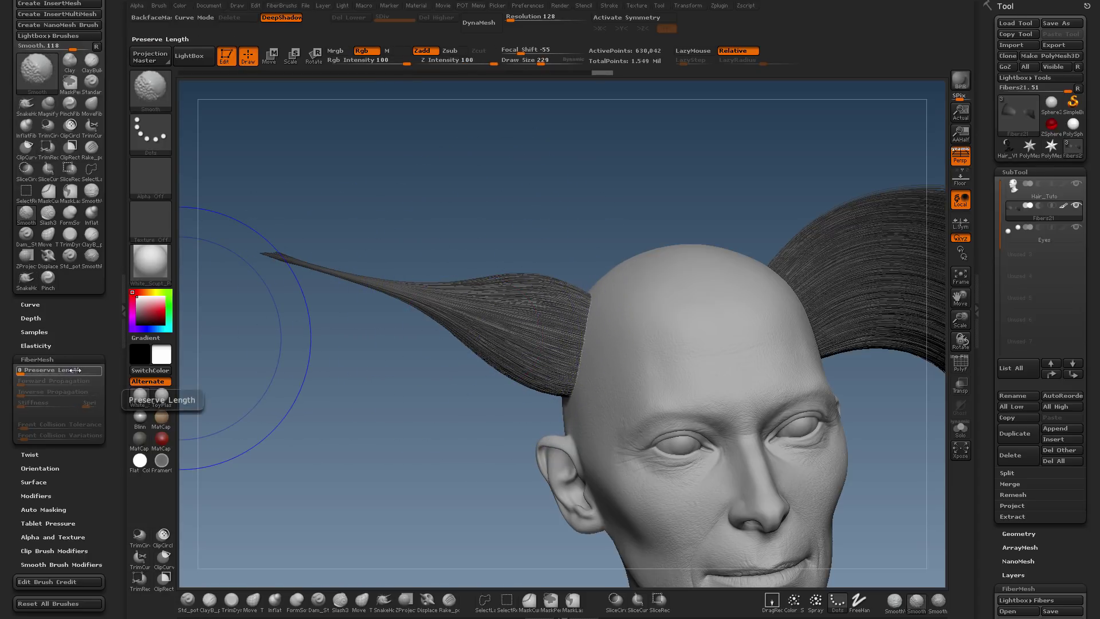
drag(70, 371, 96, 373)
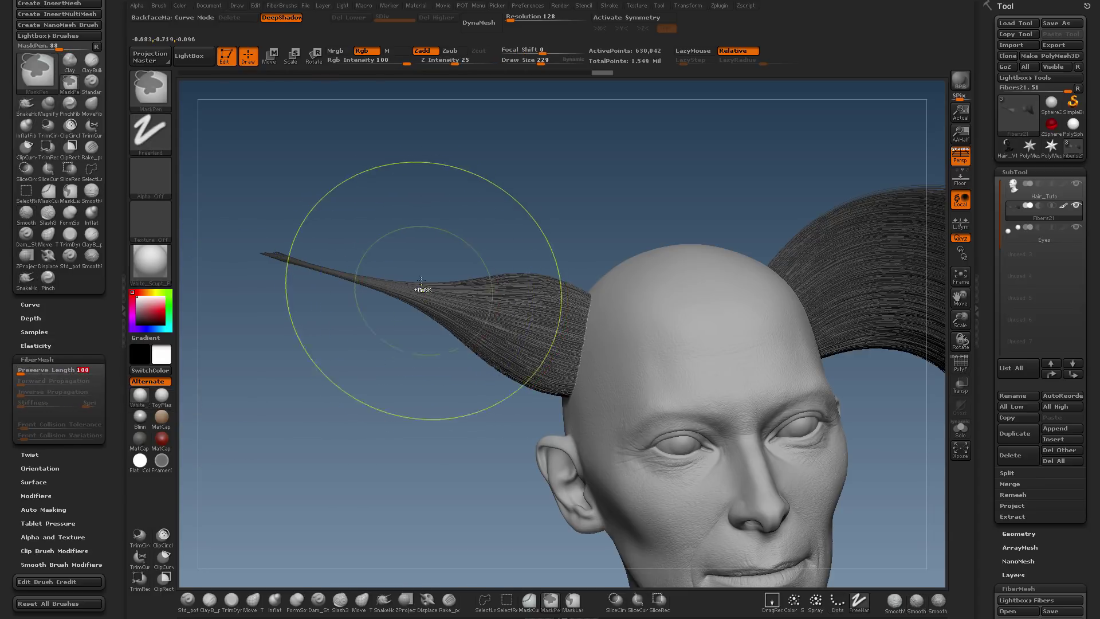
ctrl+right_drag(422, 290, 413, 269)
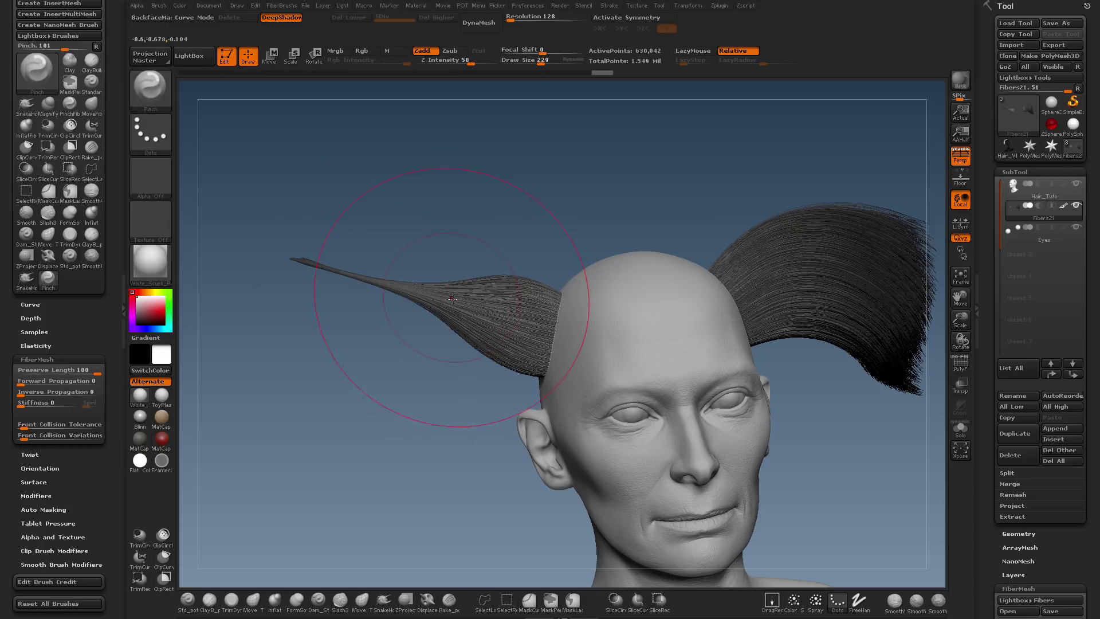
Step: Smooth the pinched tuft into an even cone and smooth the fibers of the opposite tuft
key(shift)
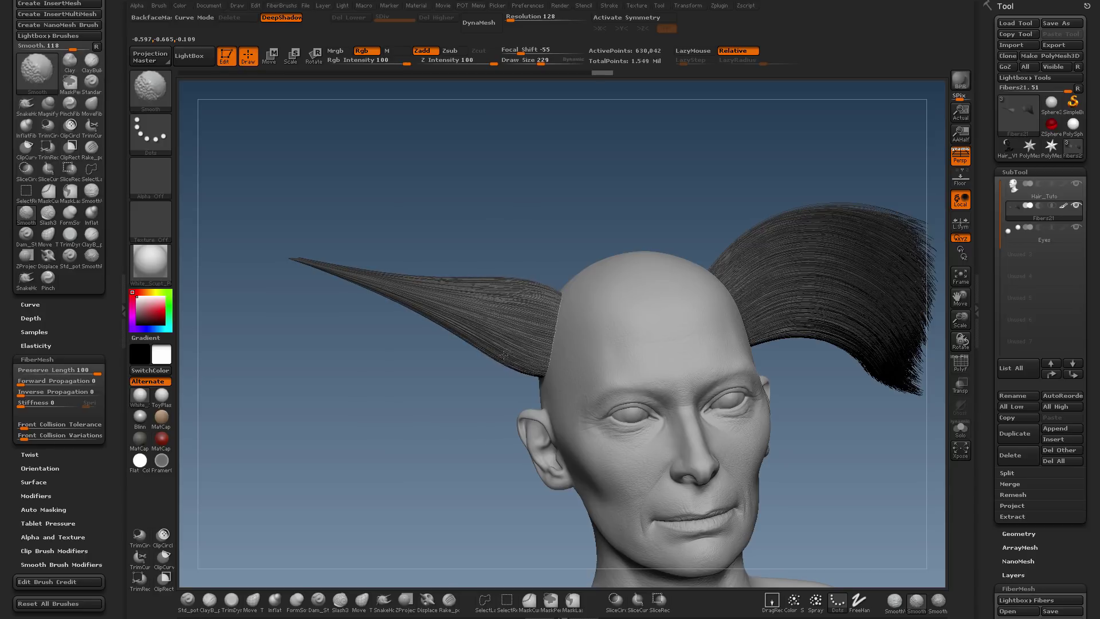
right_drag(503, 355, 854, 322)
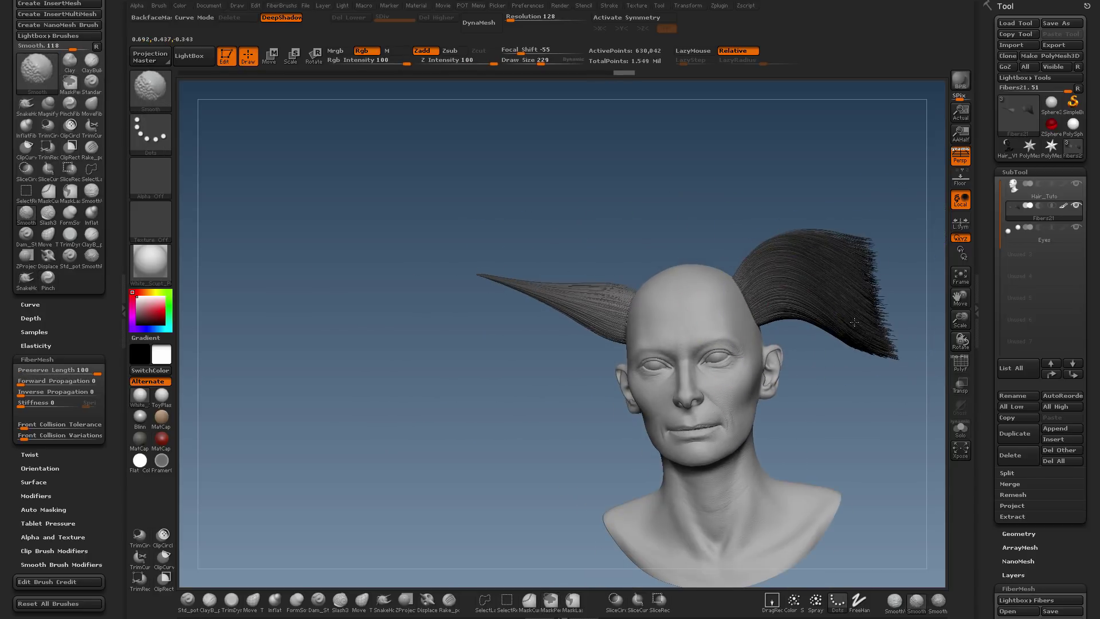
shift+drag(854, 323, 792, 299)
mouse_move(769, 315)
right_down()
mouse_move(609, 283)
mouse_move(697, 316)
right_up()
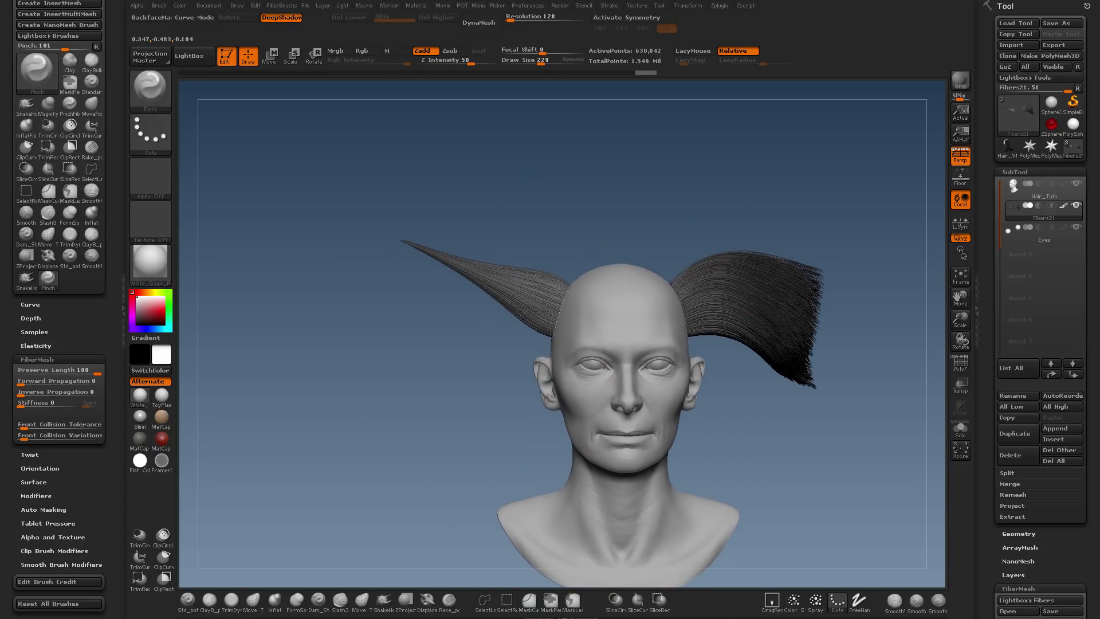
ctrl+right_drag(518, 292, 647, 313)
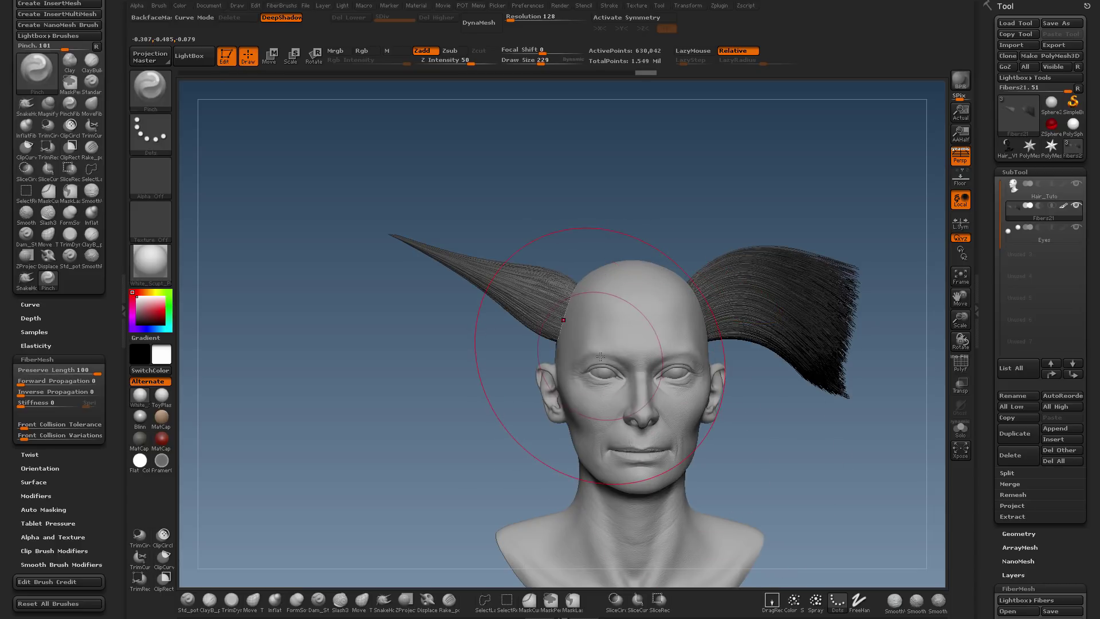
Step: Choose the Move brush, turn off its RGB channel and reduce Draw Size to 151
key(b)
key(m)
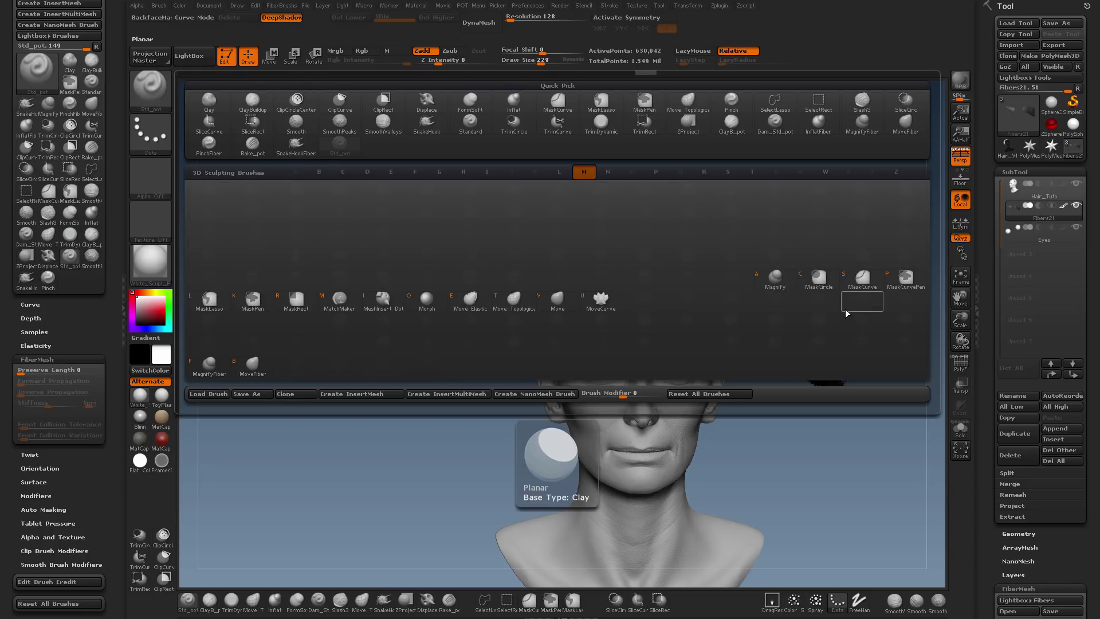
click(558, 305)
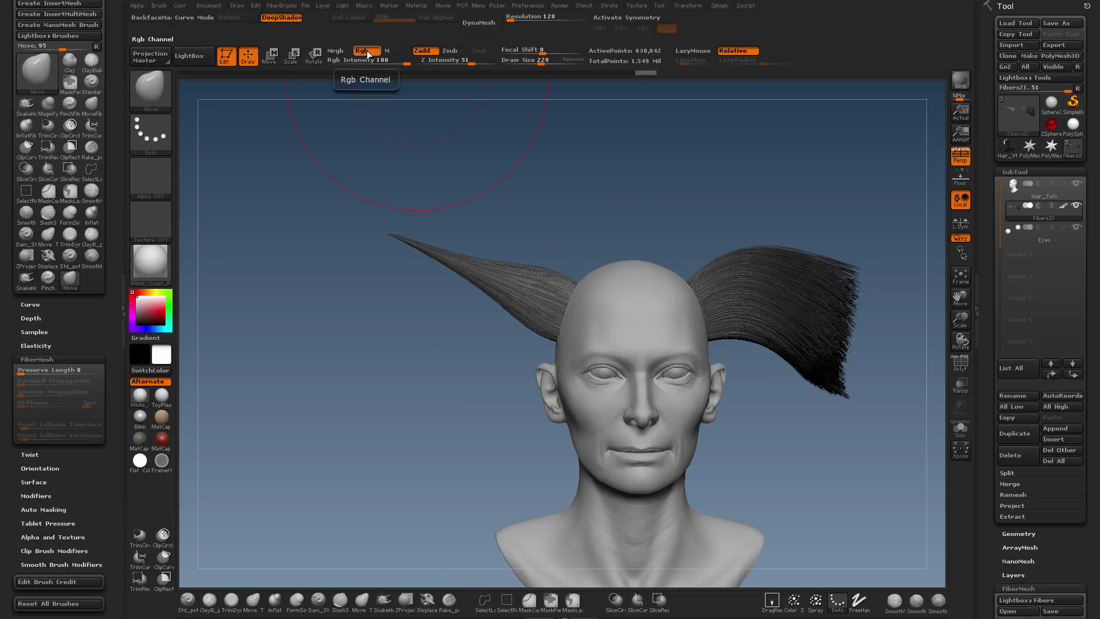
click(365, 52)
key(s)
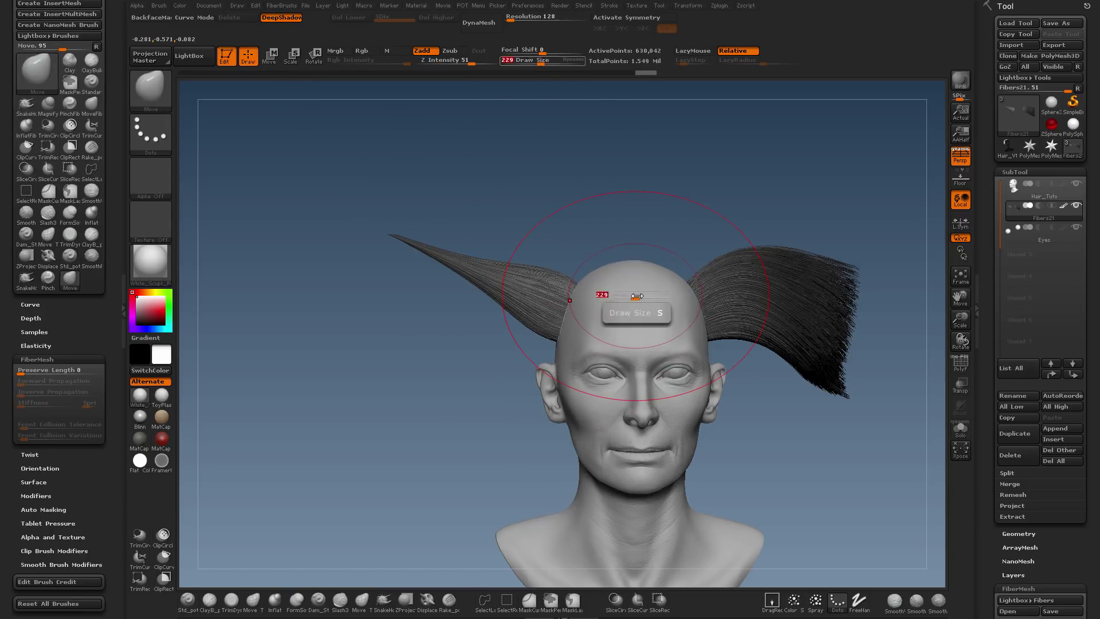
drag(636, 296, 628, 297)
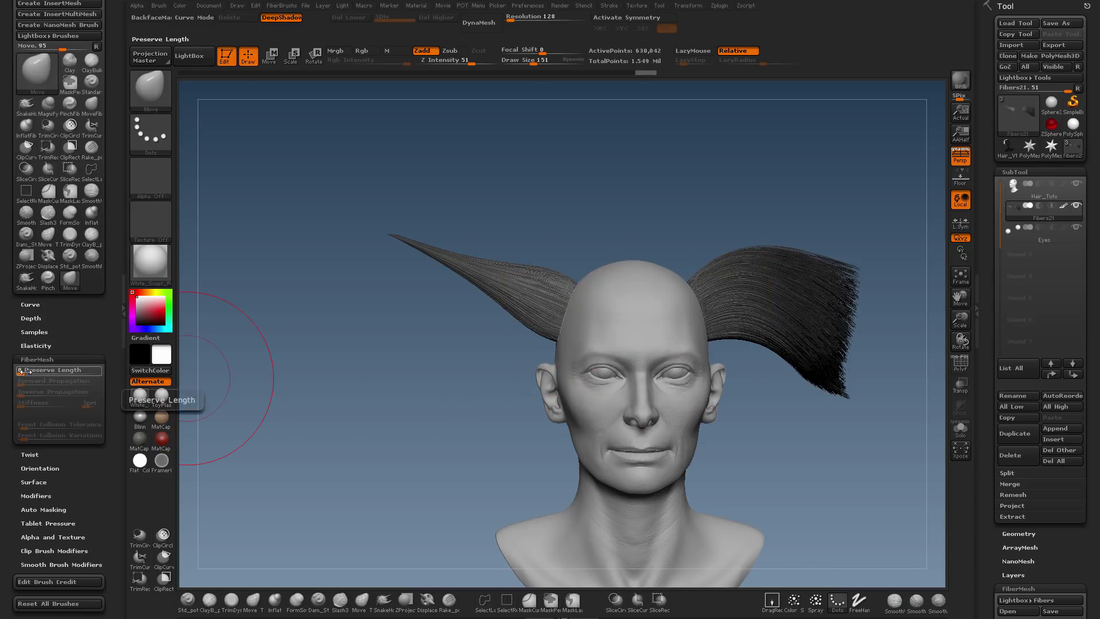
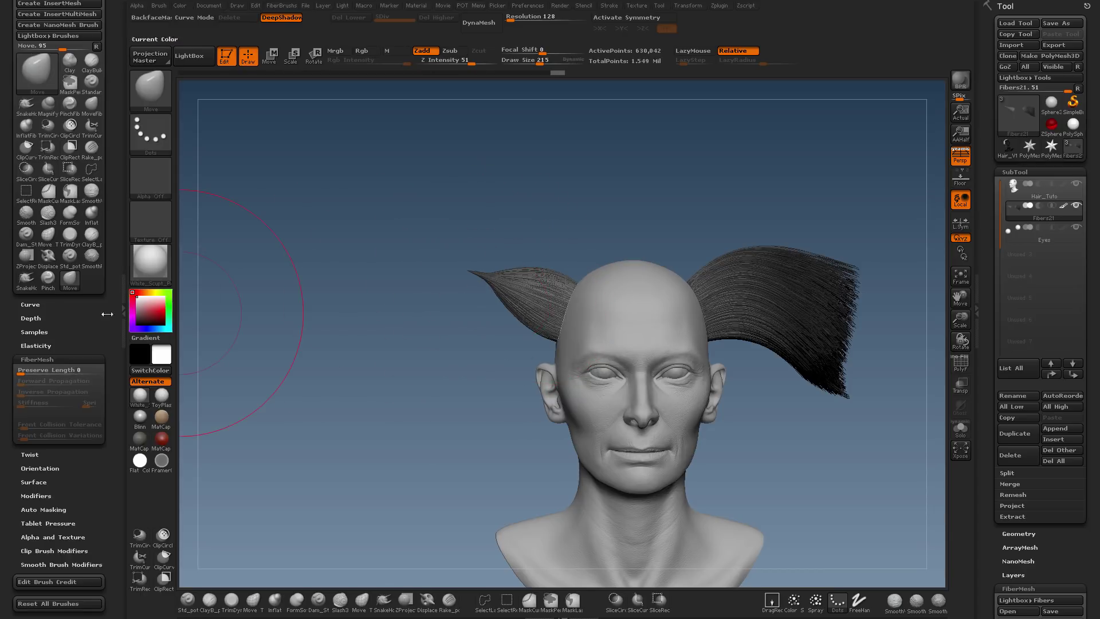
Step: Choose the SnakeHook brush and undo the pinched shape of the tuft on the model's right side
click(25, 283)
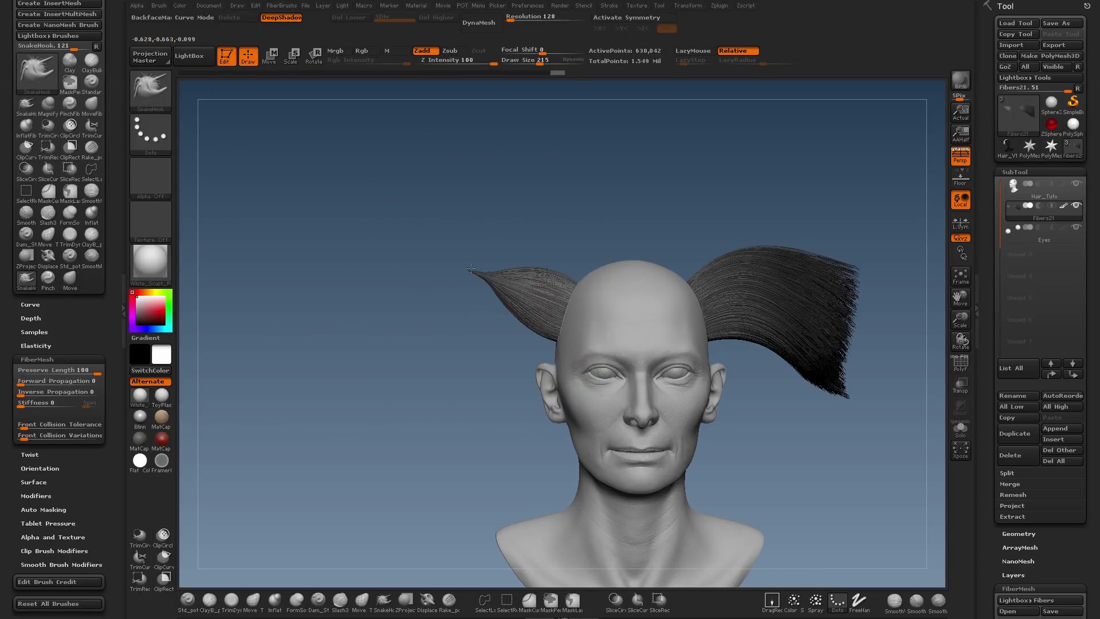
key(ctrl+z)
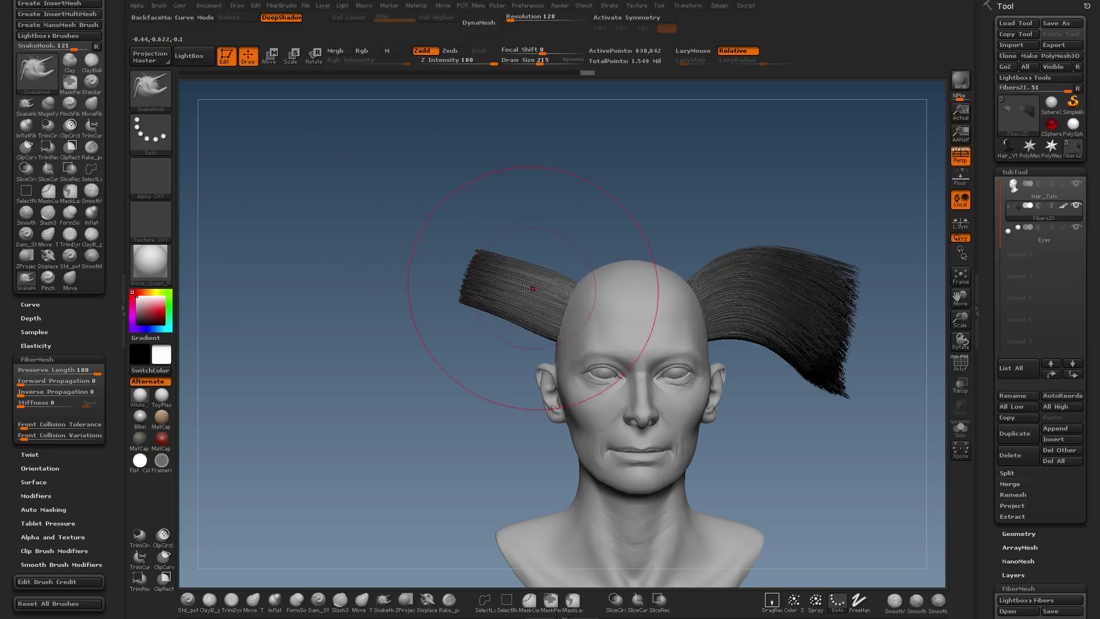
mouse_move(427, 293)
mouse_down()
mouse_move(501, 295)
mouse_move(417, 286)
mouse_up()
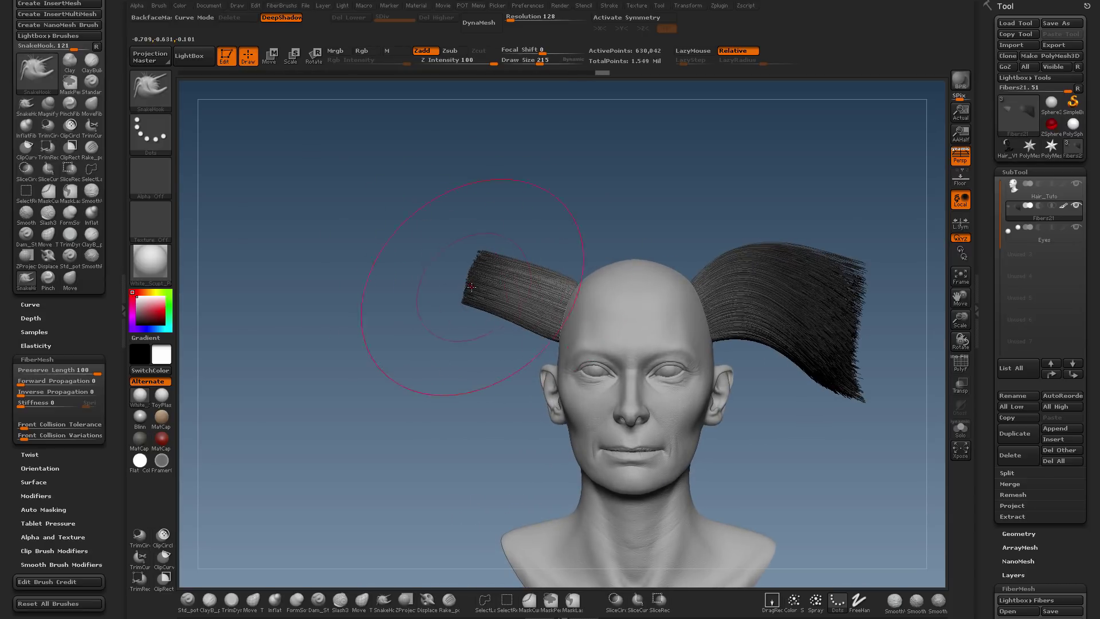
Step: Stretch the tuft on the model's right side outward into a longer tube with the Move brush
click(69, 281)
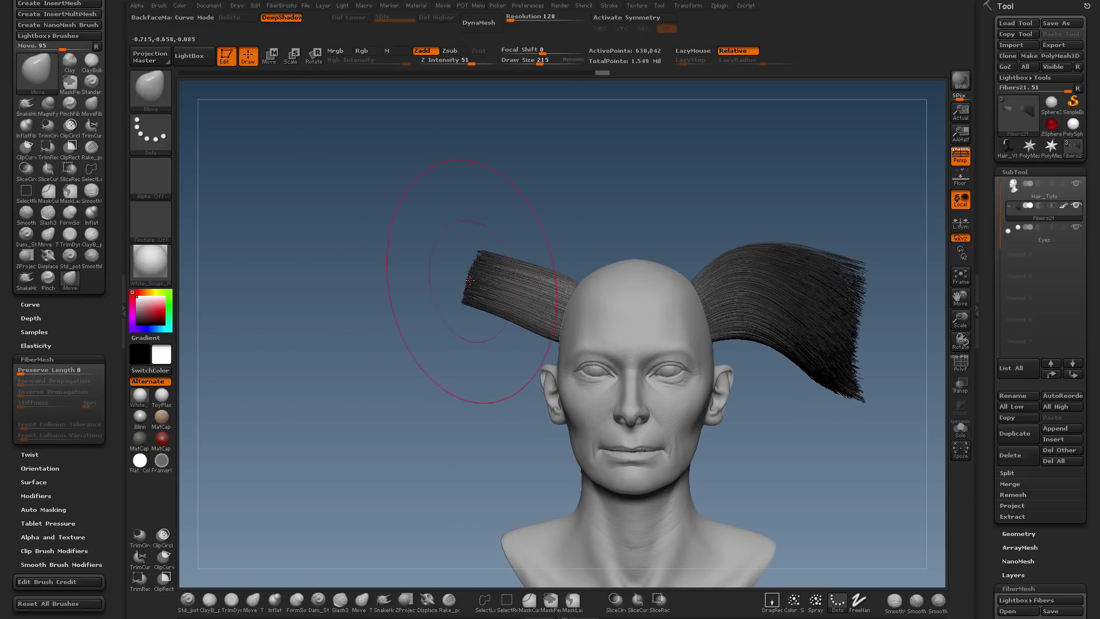
ctrl+right_drag(470, 281, 476, 267)
drag(475, 274, 325, 246)
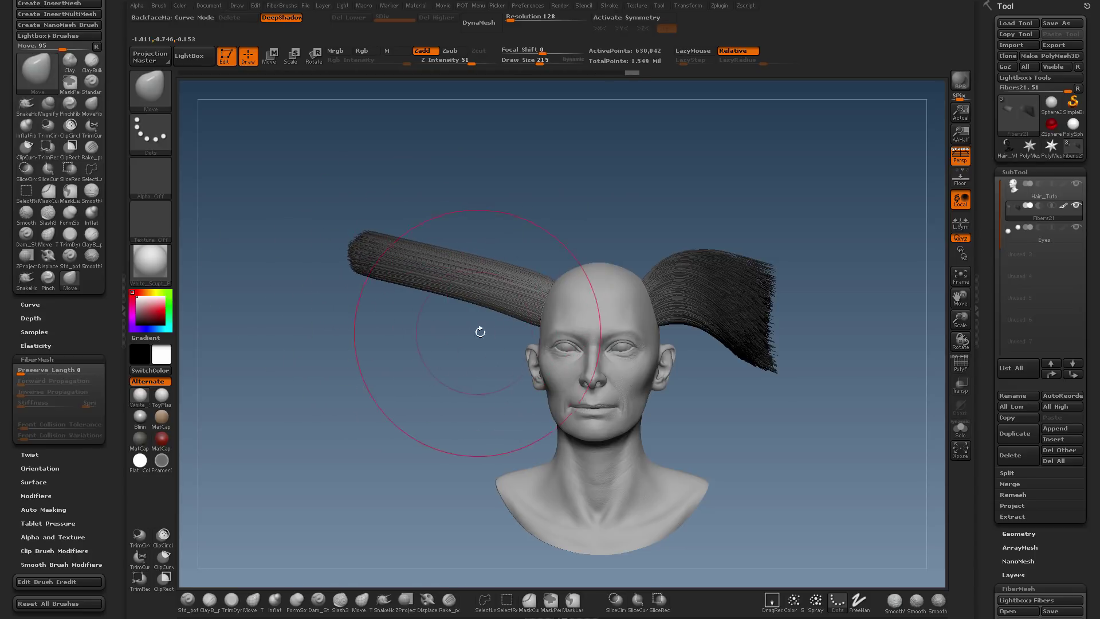
drag(479, 326, 493, 302)
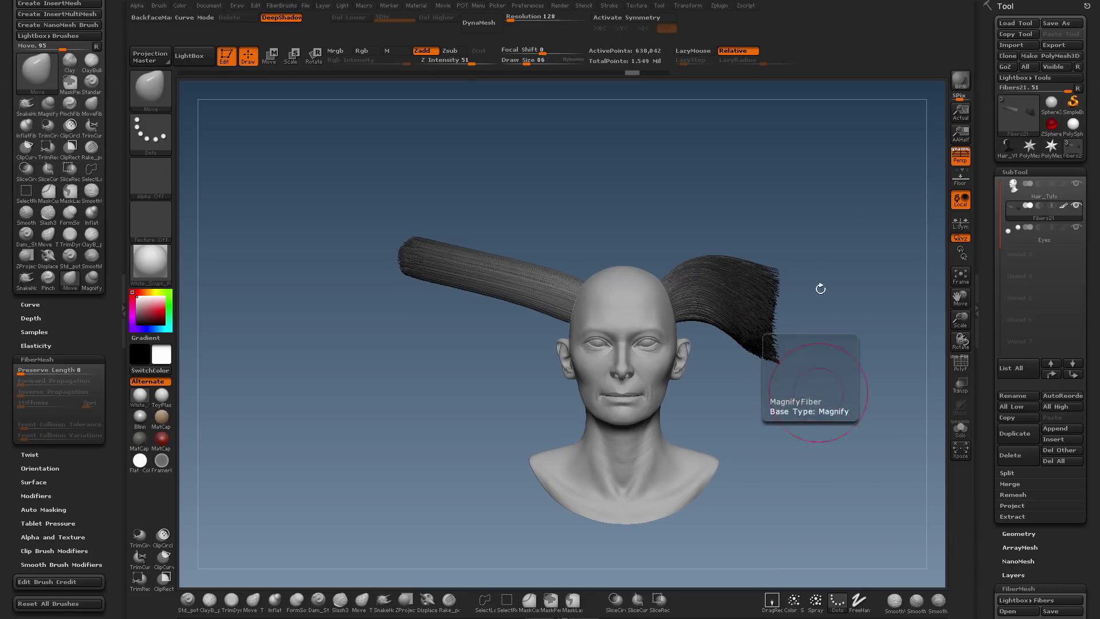
Step: Choose the Magnify brush and set its Draw Size to 222
key(b)
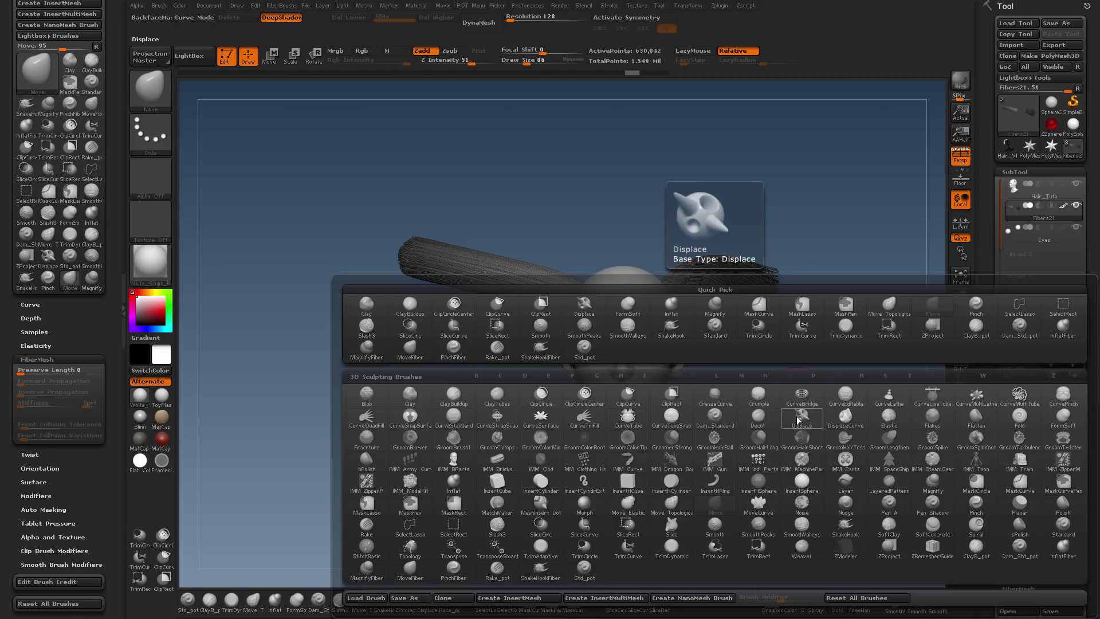
key(m)
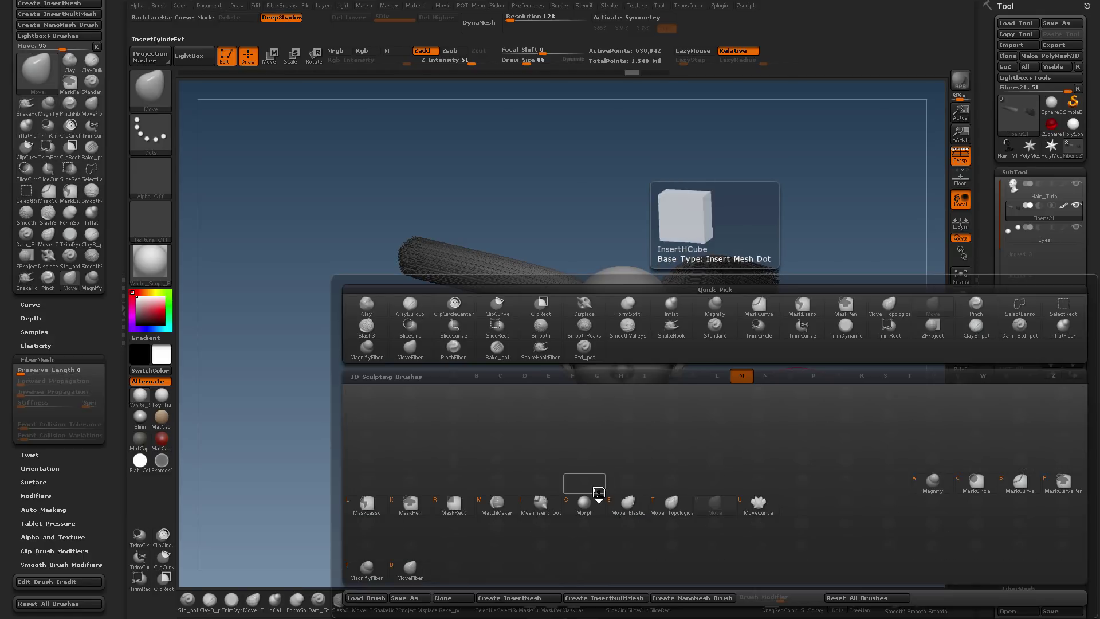
click(932, 484)
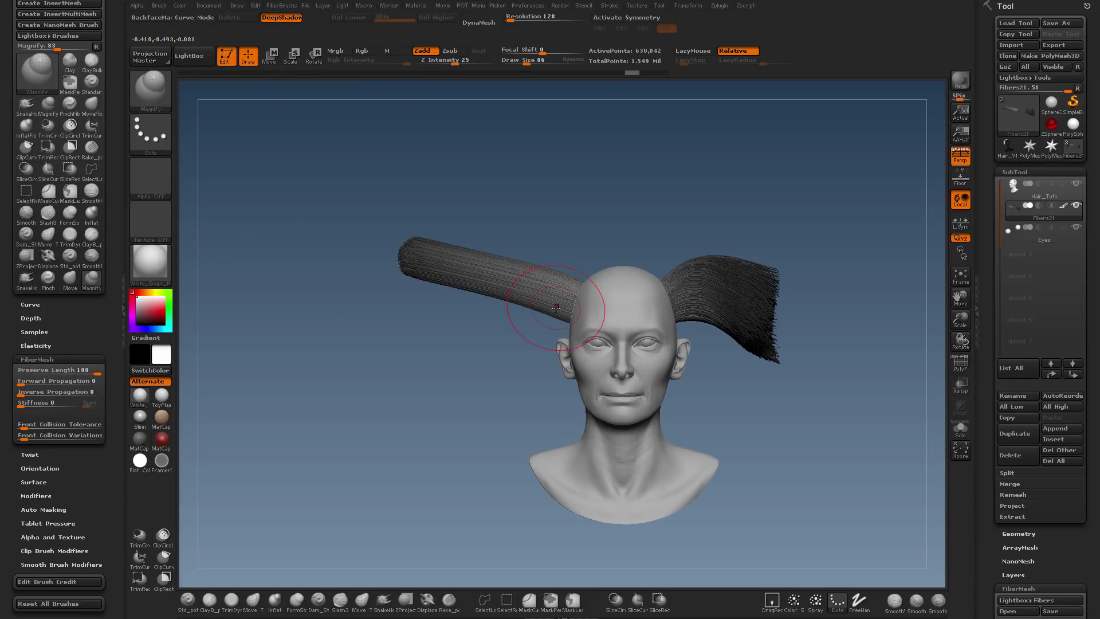
key(s)
drag(556, 307, 569, 308)
mouse_move(556, 289)
right_down()
mouse_move(574, 286)
mouse_move(563, 295)
right_up()
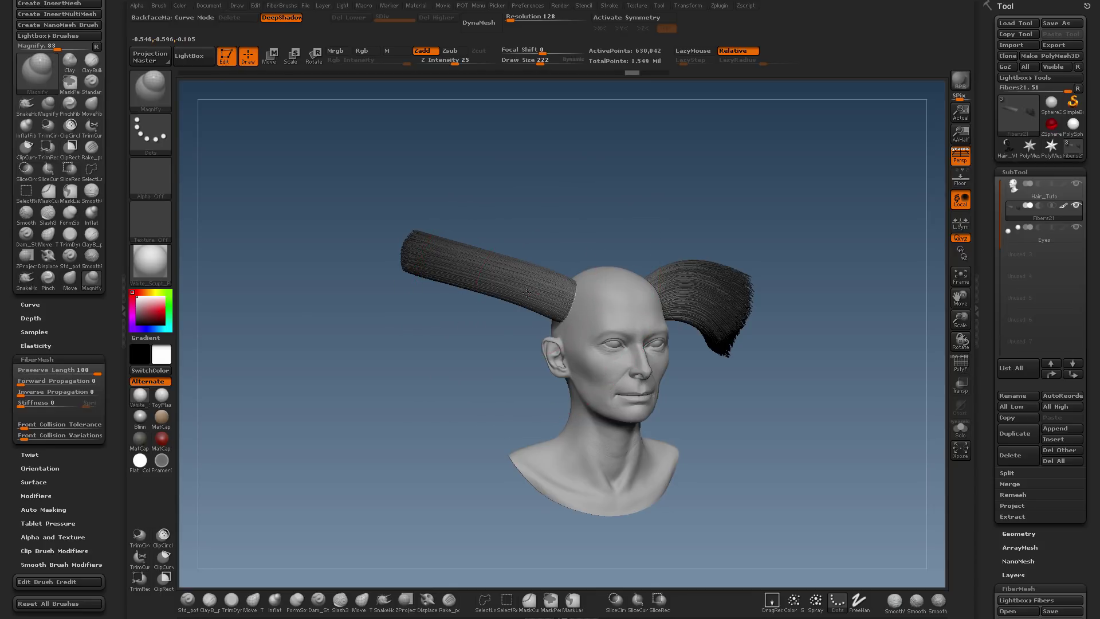
Step: Spread the fibers of both hair tufts into wide, full shapes with the Magnify brush
drag(547, 290, 500, 291)
right_drag(510, 288, 339, 283)
right_drag(637, 276, 774, 288)
mouse_move(773, 282)
mouse_down()
mouse_move(831, 246)
mouse_move(861, 271)
mouse_move(785, 276)
mouse_up()
mouse_move(765, 246)
right_down()
mouse_move(825, 276)
mouse_move(778, 250)
mouse_move(683, 281)
mouse_move(711, 279)
mouse_move(711, 294)
mouse_move(747, 276)
mouse_move(678, 266)
right_up()
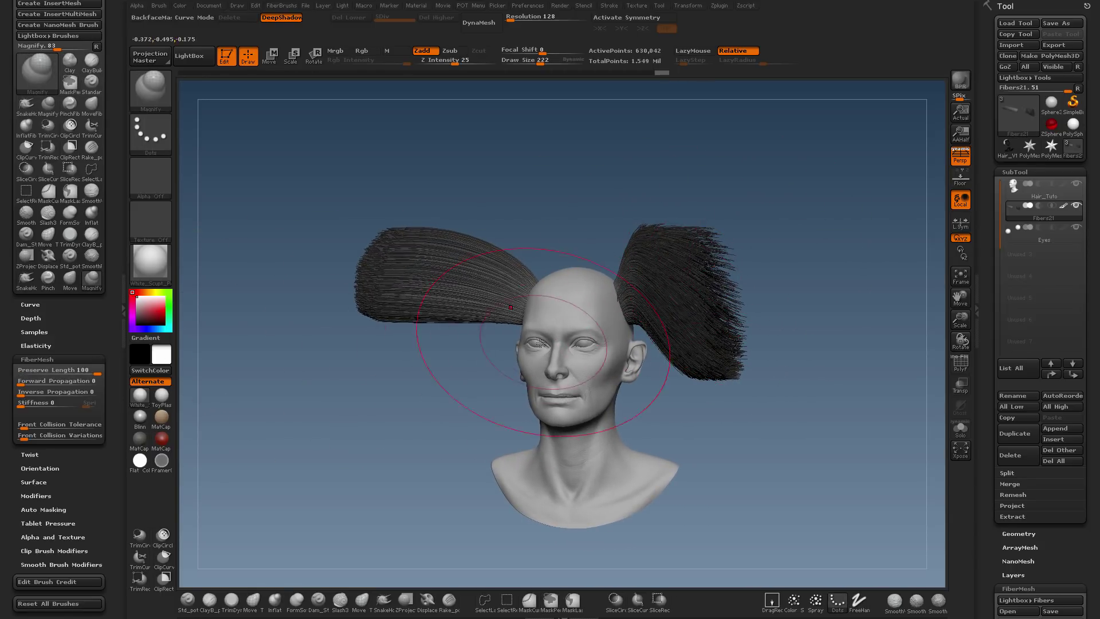
right_drag(533, 340, 554, 327)
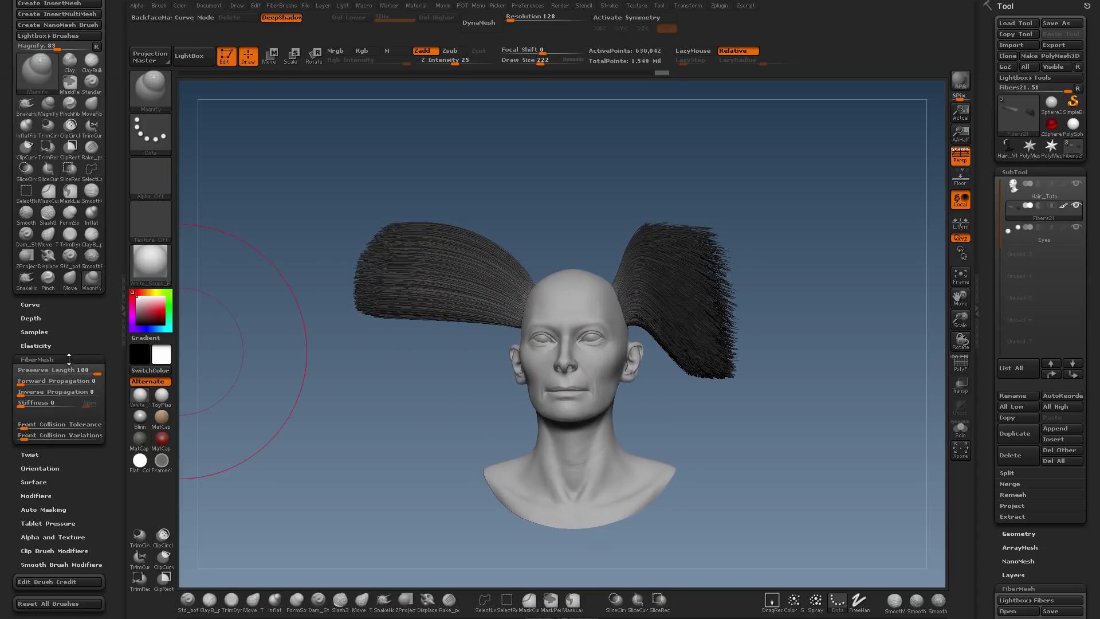
Step: Open the Auto Masking settings of the Magnify brush
drag(96, 475, 84, 425)
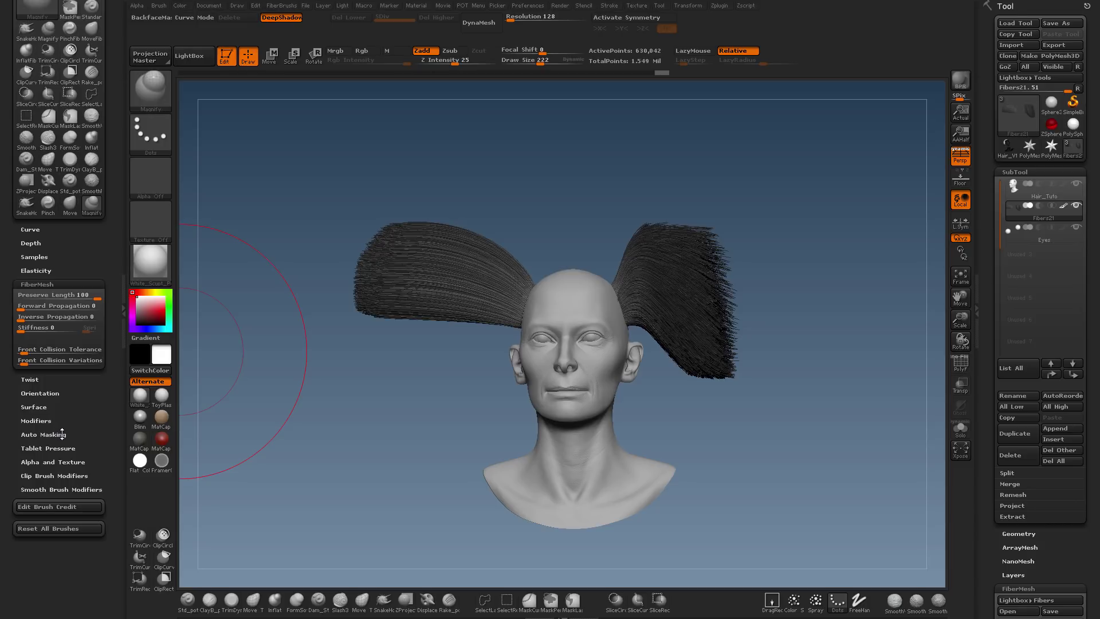
click(62, 435)
drag(65, 434, 93, 241)
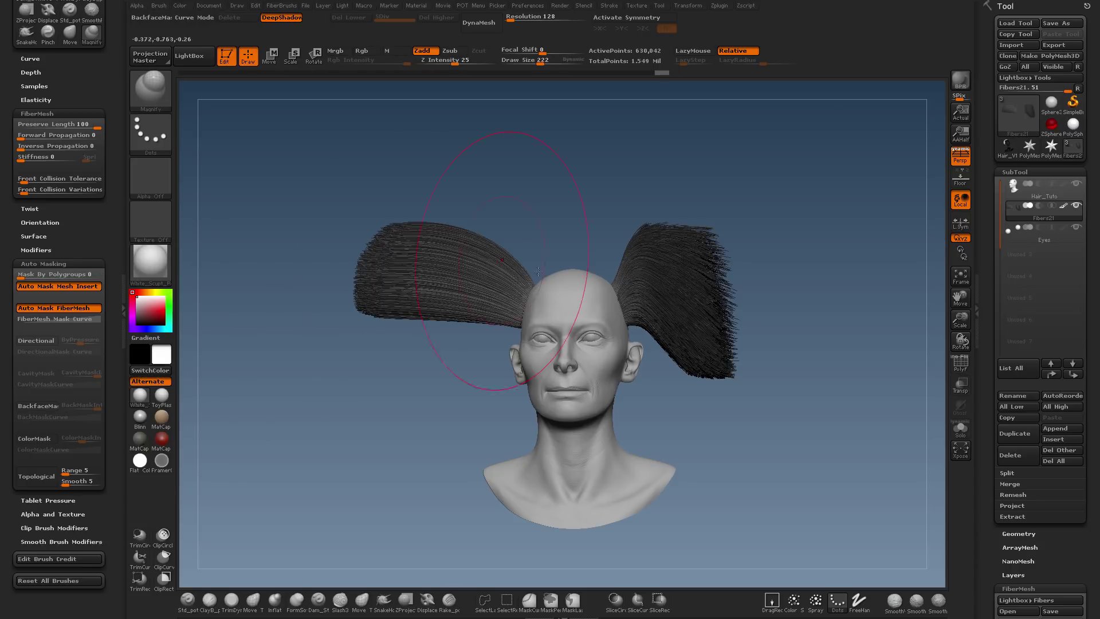
ctrl+right_drag(516, 283, 517, 327)
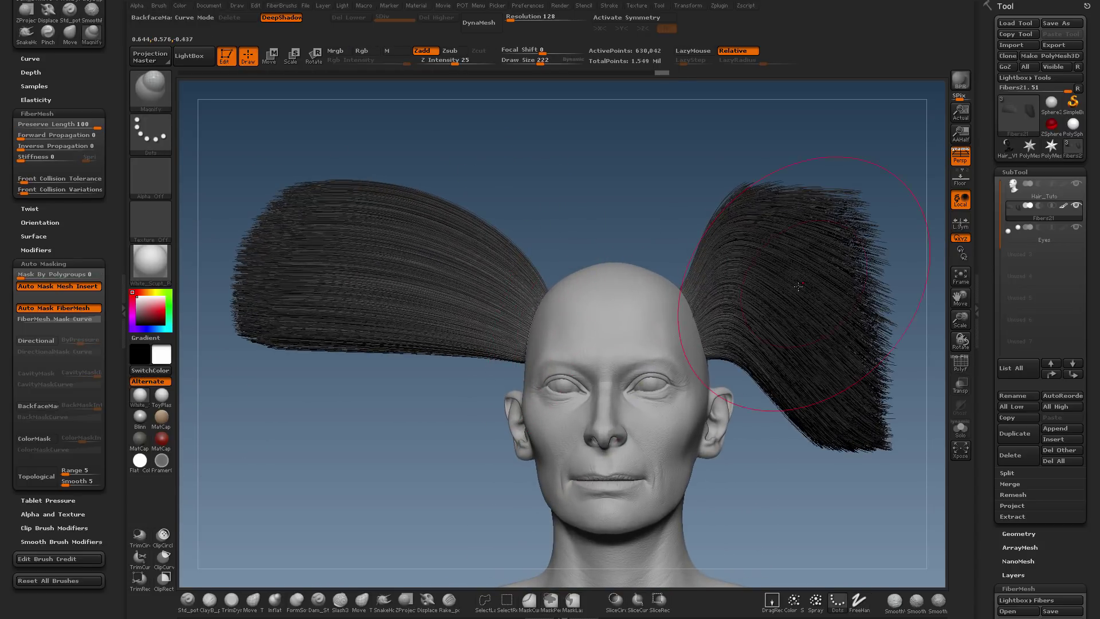
right_drag(589, 285, 643, 294)
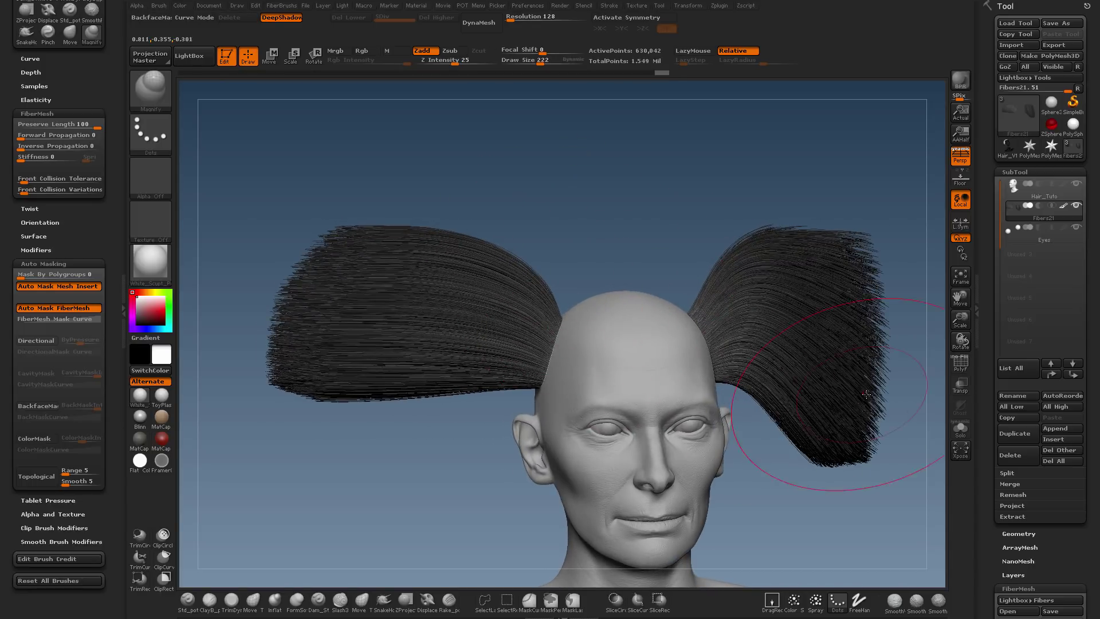
Step: Turn on the PolyFrame display for the fibers and reduce Draw Size to 86
click(961, 369)
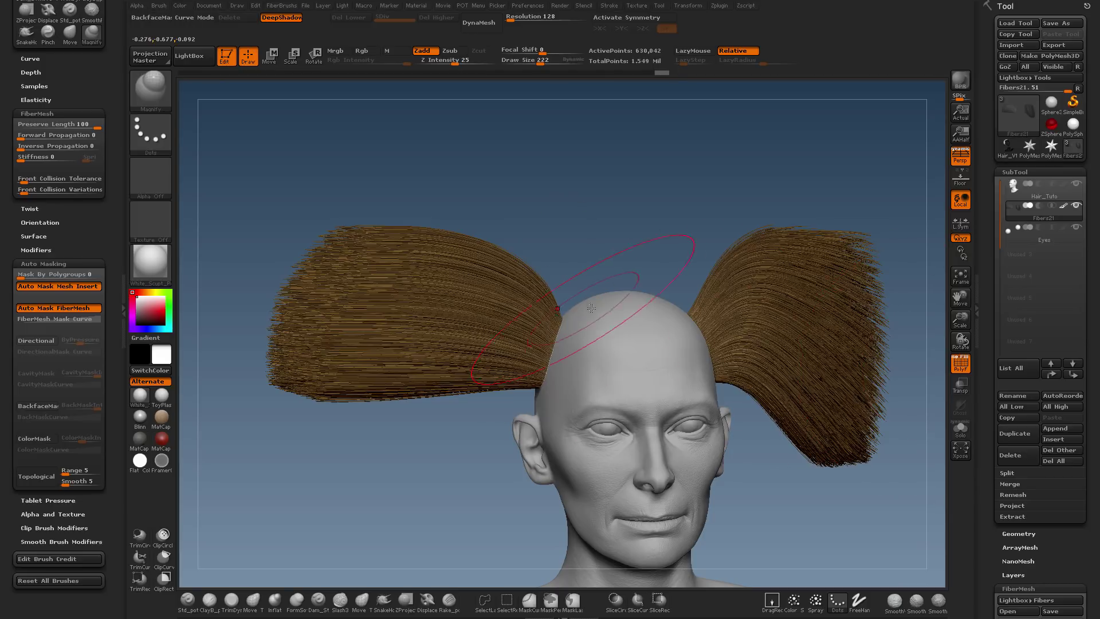
key(s)
drag(585, 308, 581, 308)
ctrl+right_drag(569, 291, 592, 367)
right_drag(588, 323, 609, 255)
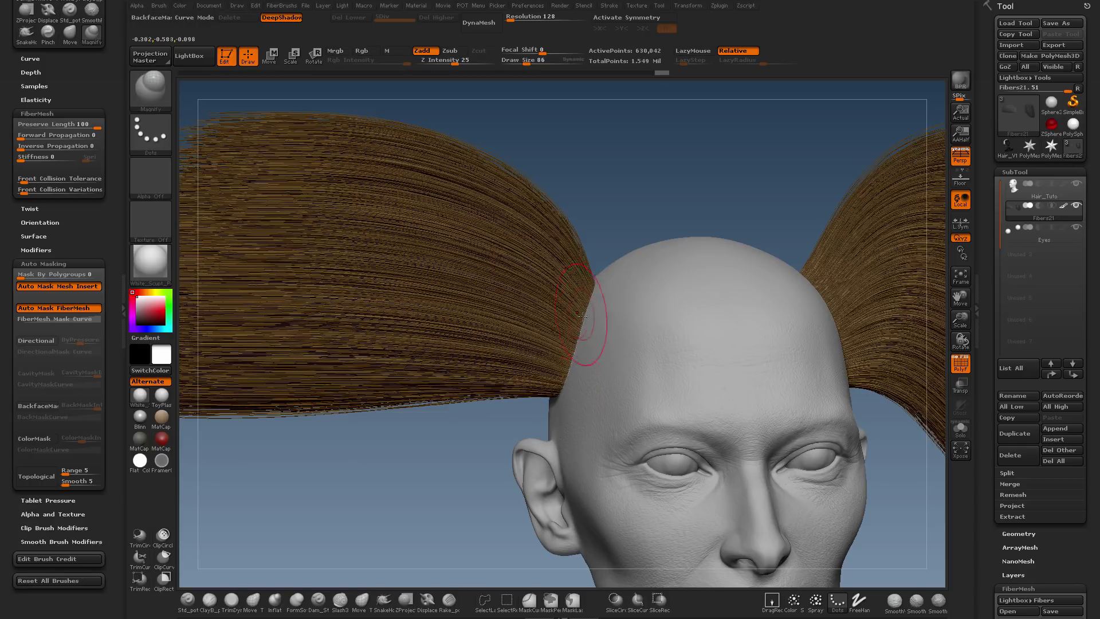
right_drag(593, 291, 596, 285)
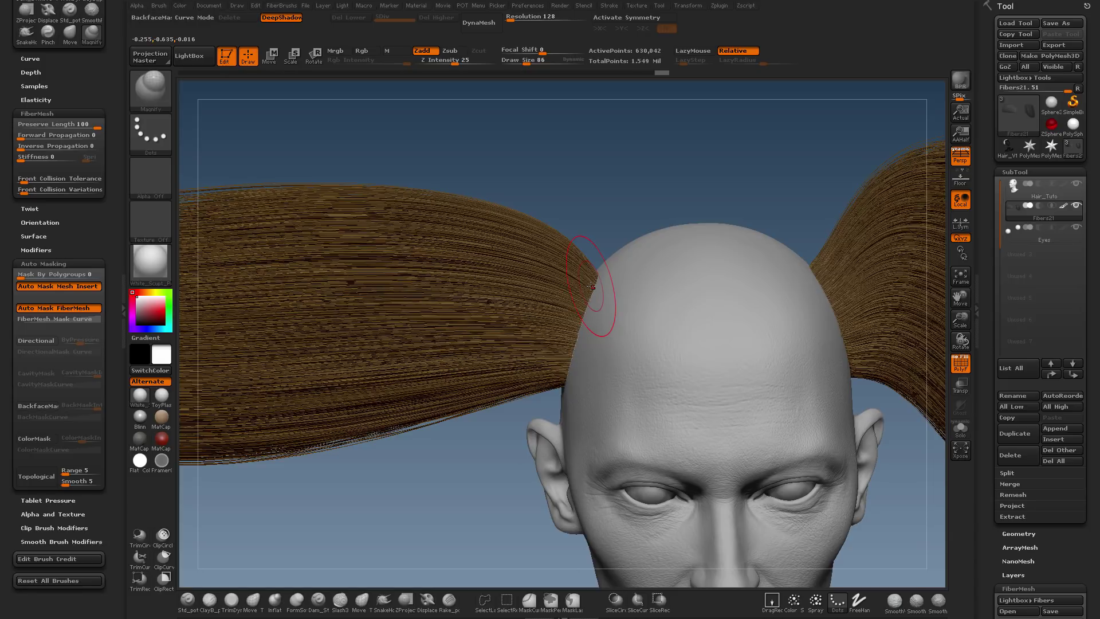
Step: Mask the upper fibers of the tuft on the model's right side at their roots and turn them into a separate polygroup
key(ctrl)
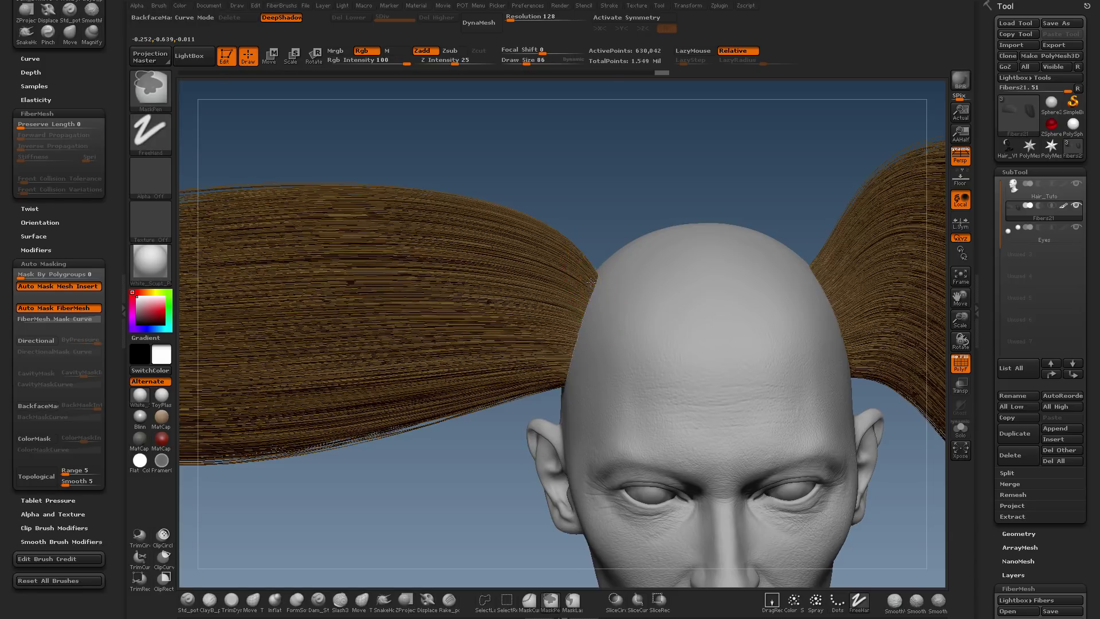
ctrl+click(591, 281)
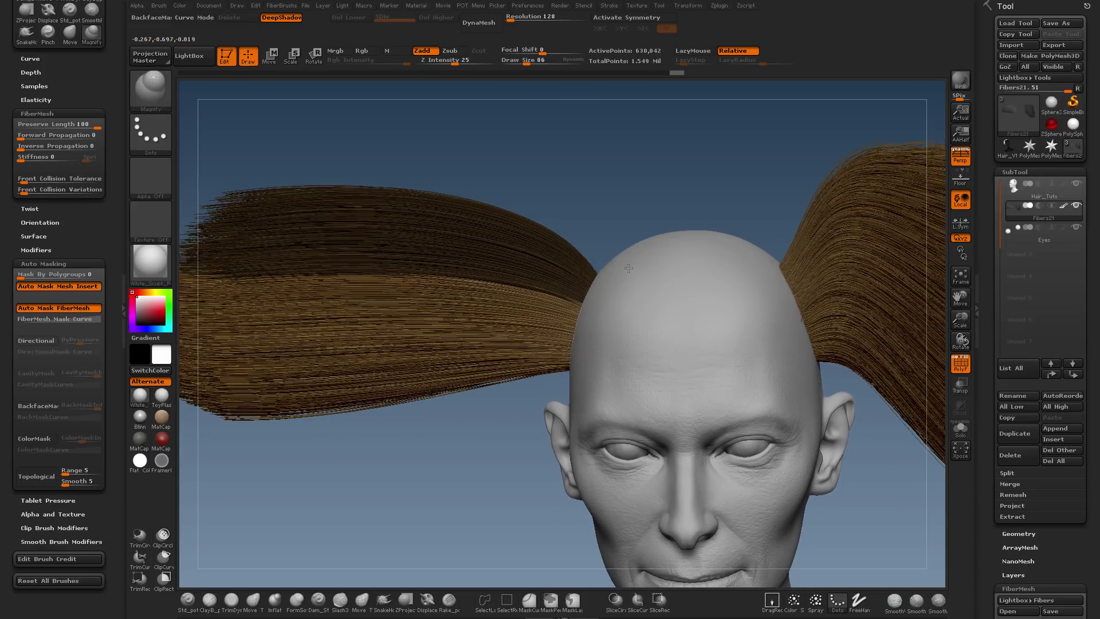
alt+drag(629, 268, 683, 291)
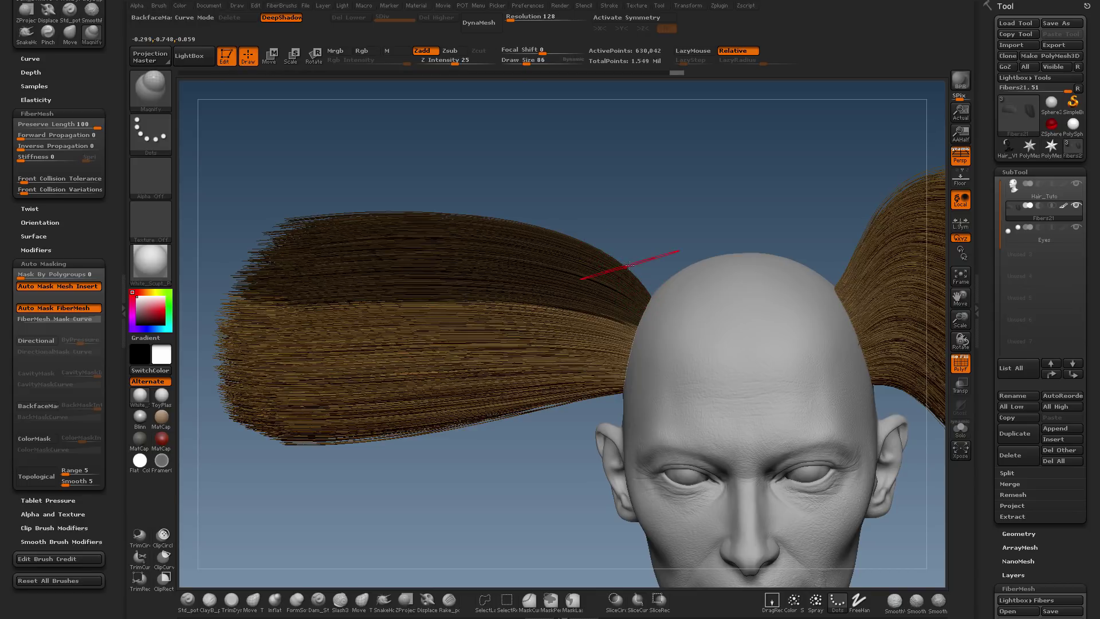
key(ctrl+w)
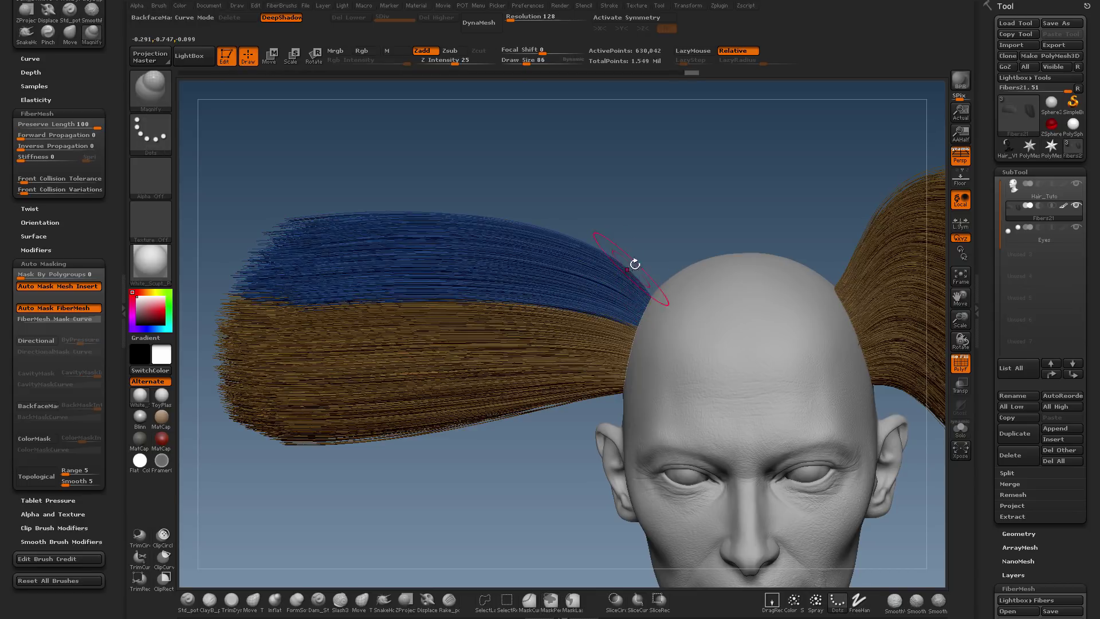
drag(635, 264, 665, 288)
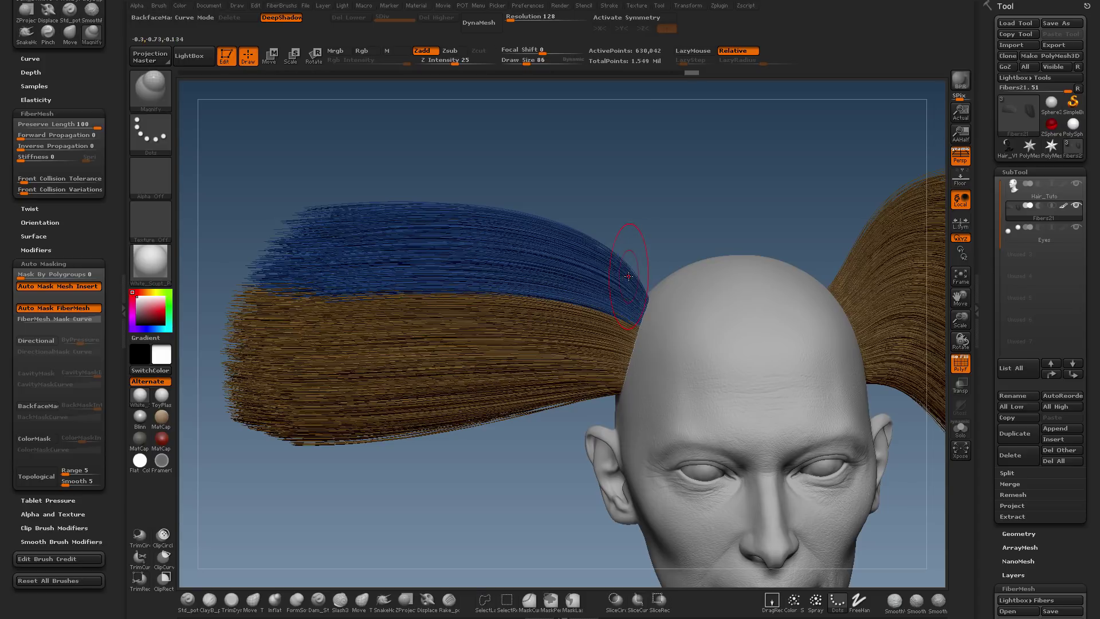
ctrl+right_drag(623, 270, 626, 258)
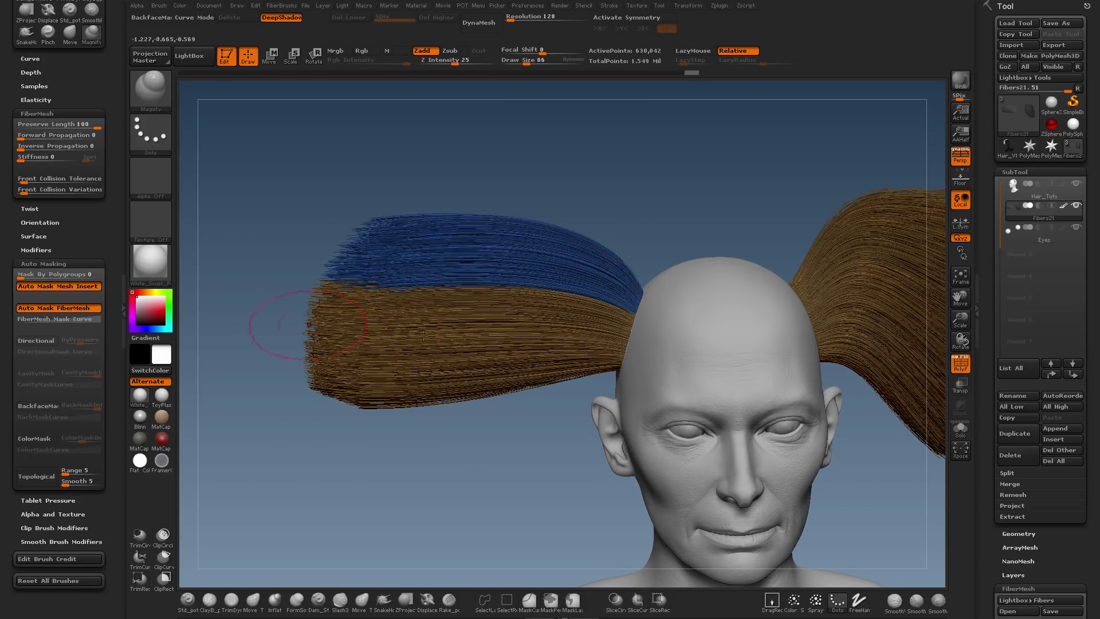
Step: Set up the SnakeHookFiber brush with Draw Size 215 and Mask By Polygroups 100
key(3)
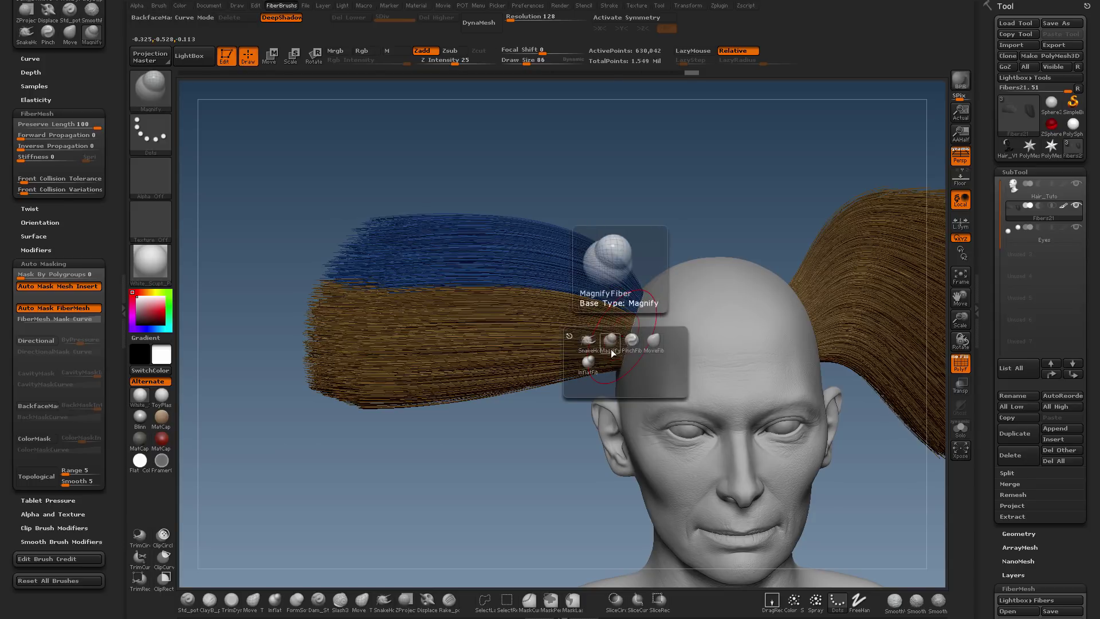
click(589, 344)
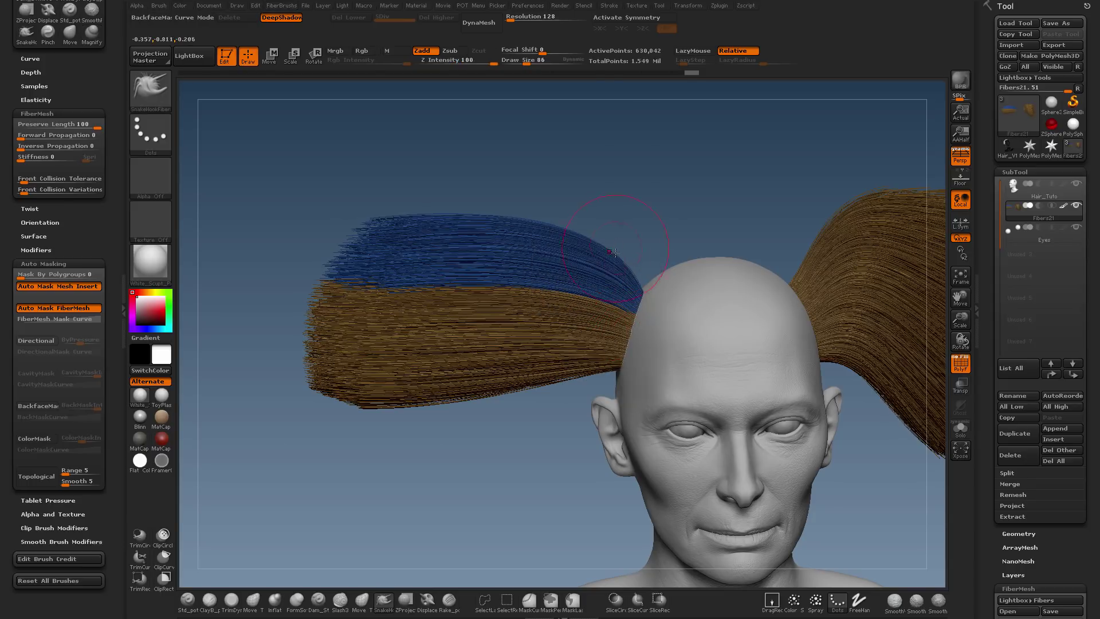
key(s)
drag(611, 280, 641, 282)
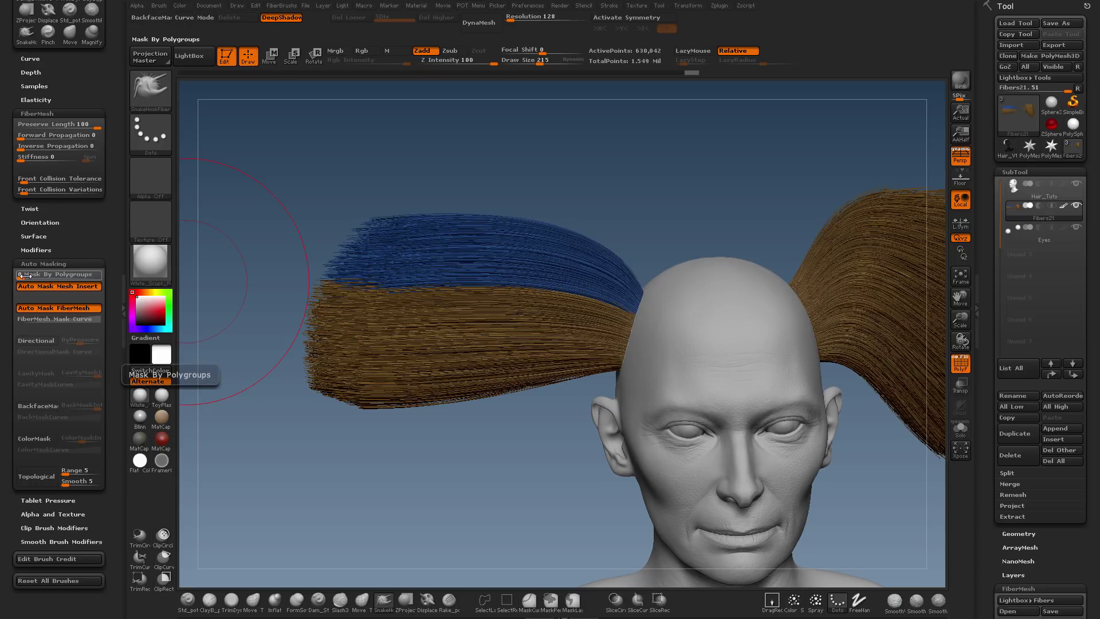
drag(24, 275, 54, 275)
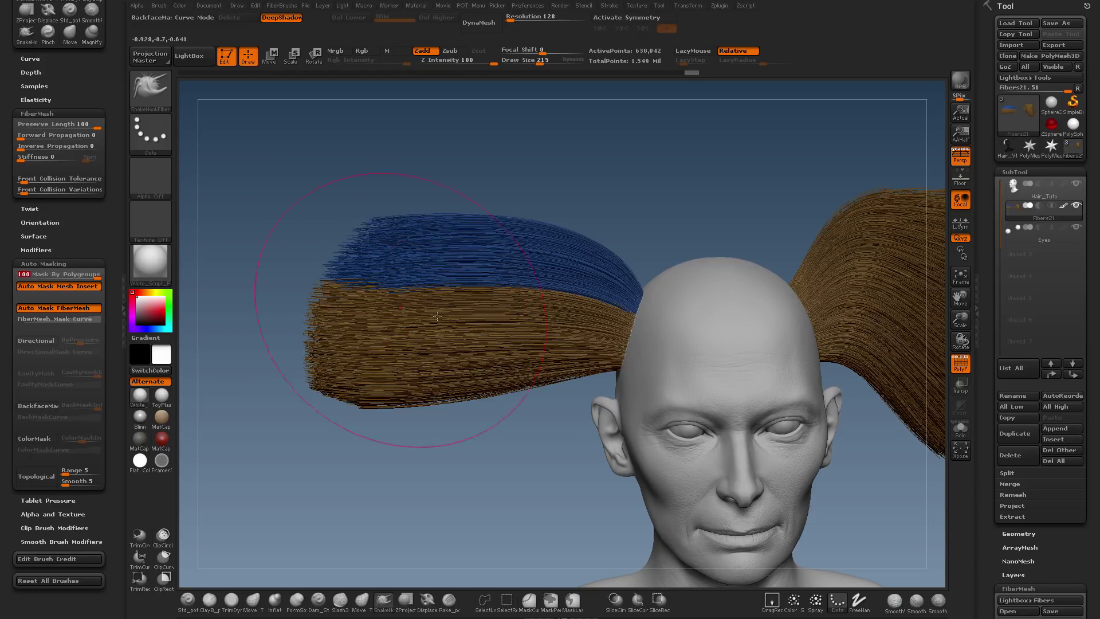
Step: Pull the blue polygroup of fibers up and away from the brown fibers into a straight raised lock
drag(752, 346, 564, 313)
mouse_move(610, 329)
ctrl+right_down()
mouse_move(630, 291)
mouse_move(607, 317)
ctrl+right_up()
mouse_move(605, 314)
mouse_down()
mouse_move(537, 247)
mouse_move(574, 280)
mouse_move(536, 227)
mouse_move(395, 176)
mouse_up()
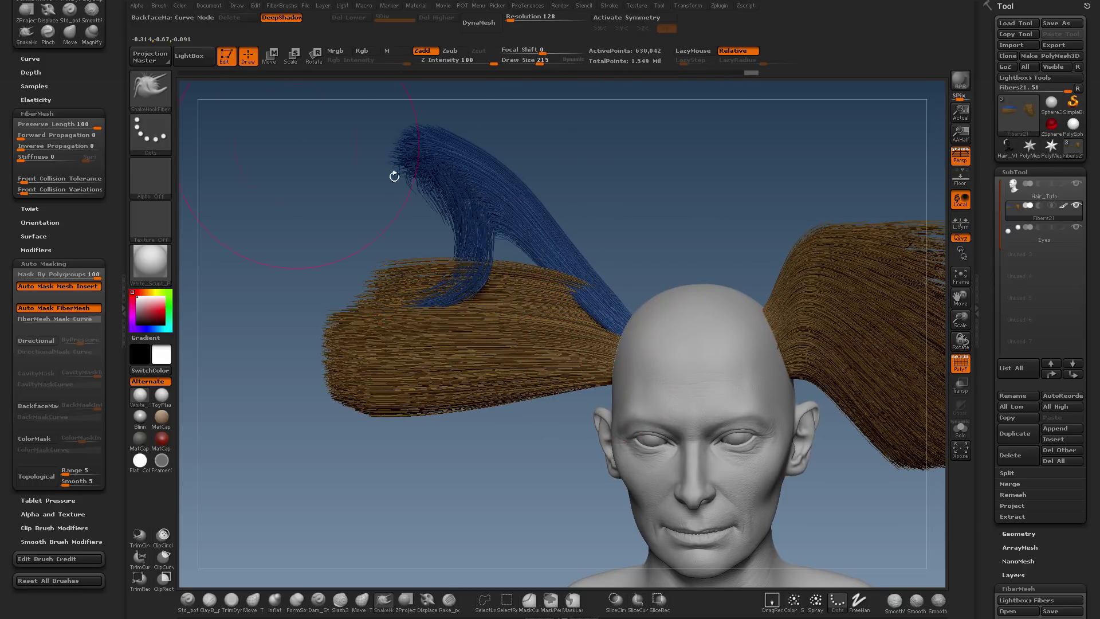
drag(481, 219, 374, 172)
drag(493, 238, 347, 175)
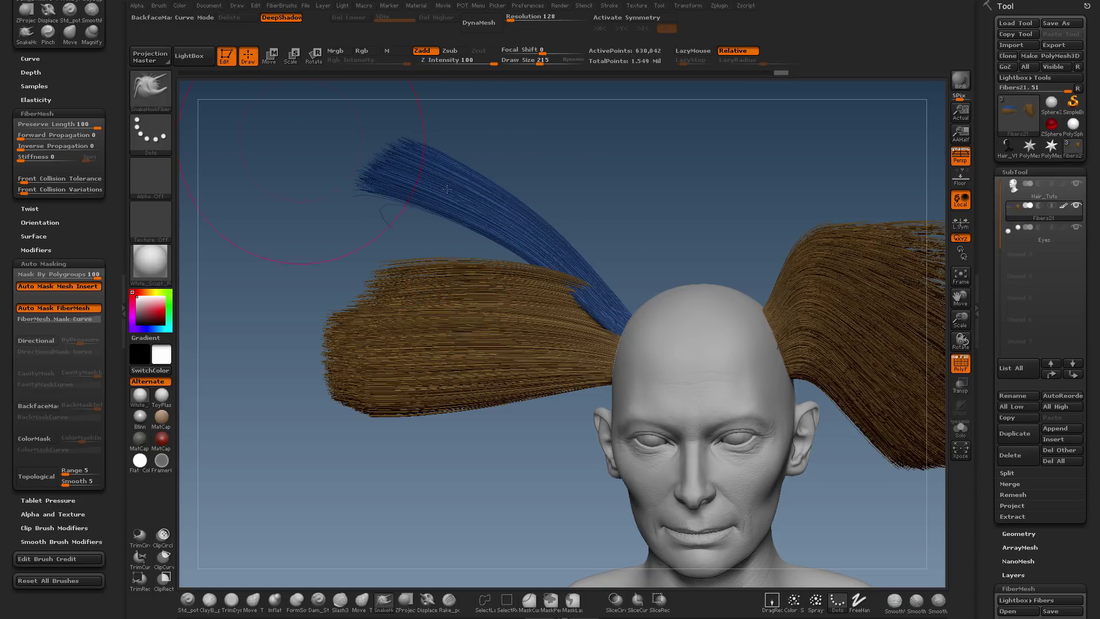
drag(482, 217, 306, 146)
mouse_move(644, 329)
right_down()
mouse_move(630, 351)
mouse_move(536, 353)
mouse_move(663, 319)
right_up()
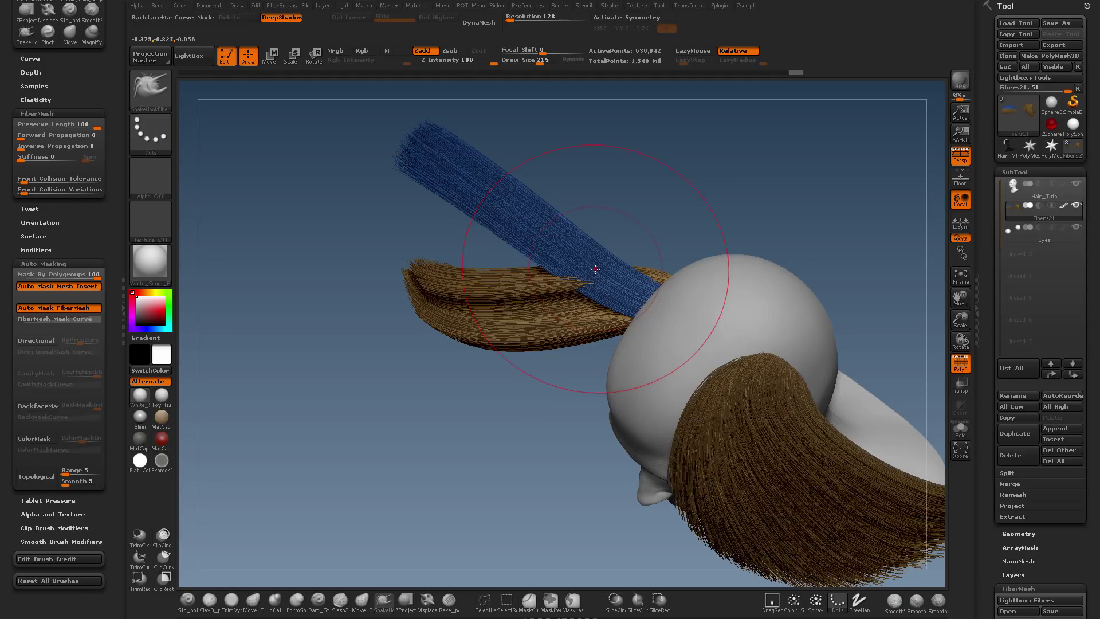
Step: Increase Draw Size to 348 and sweep the blue lock forward, seen from above the head
key(s)
drag(553, 225, 480, 356)
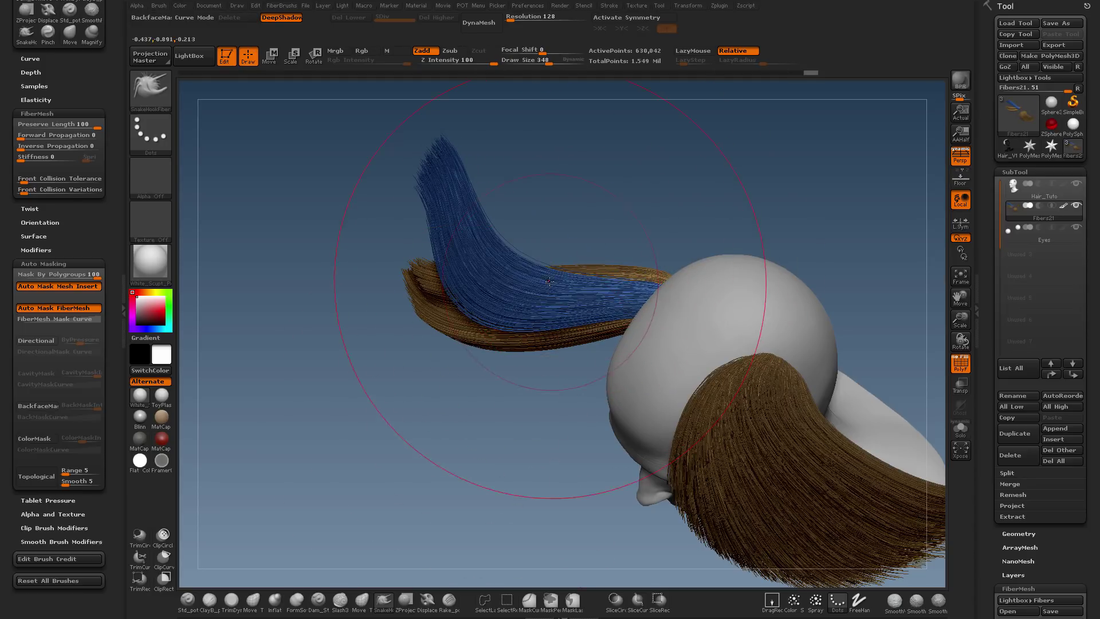
drag(542, 286, 470, 370)
drag(504, 319, 466, 359)
Step: Comb the tuft on the model's left side outward with the SnakeHookFiber brush
mouse_move(515, 321)
right_down()
mouse_move(592, 326)
mouse_move(594, 303)
right_up()
drag(438, 258, 370, 183)
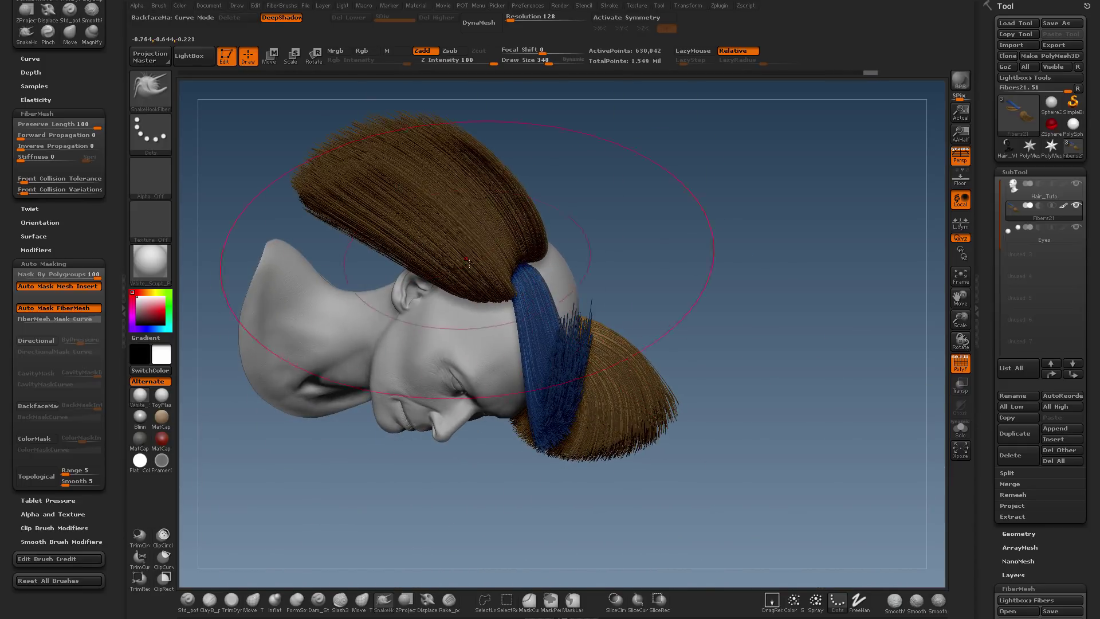
drag(407, 224, 387, 195)
right_drag(401, 217, 598, 322)
Step: Pinch the blue fiber lock into a thin pointed strand with the PinchFiber brush
key(f)
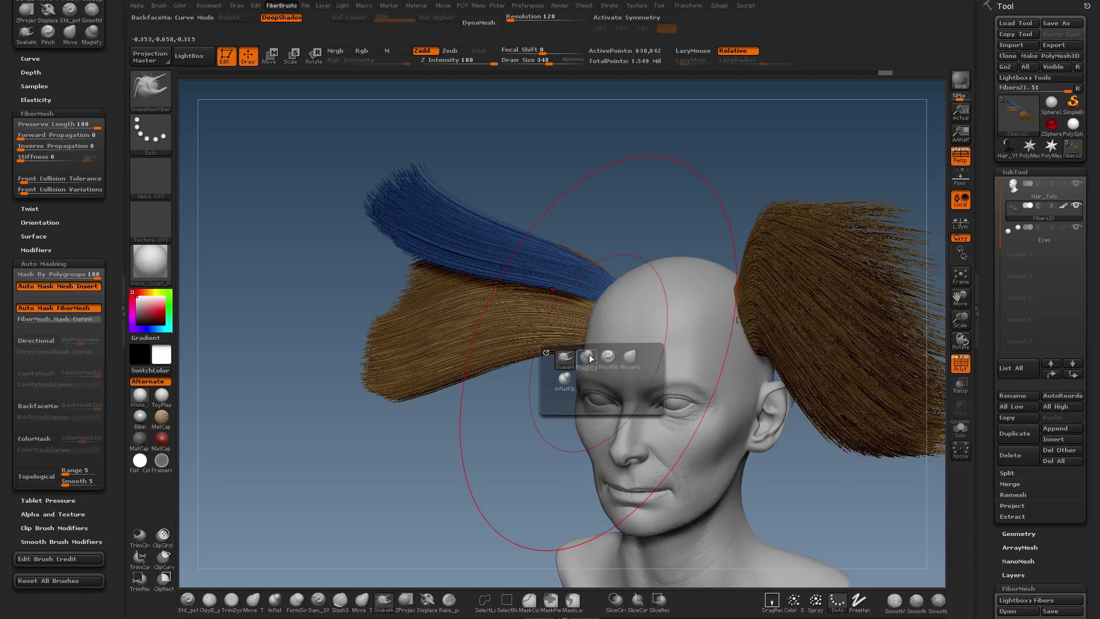
click(610, 359)
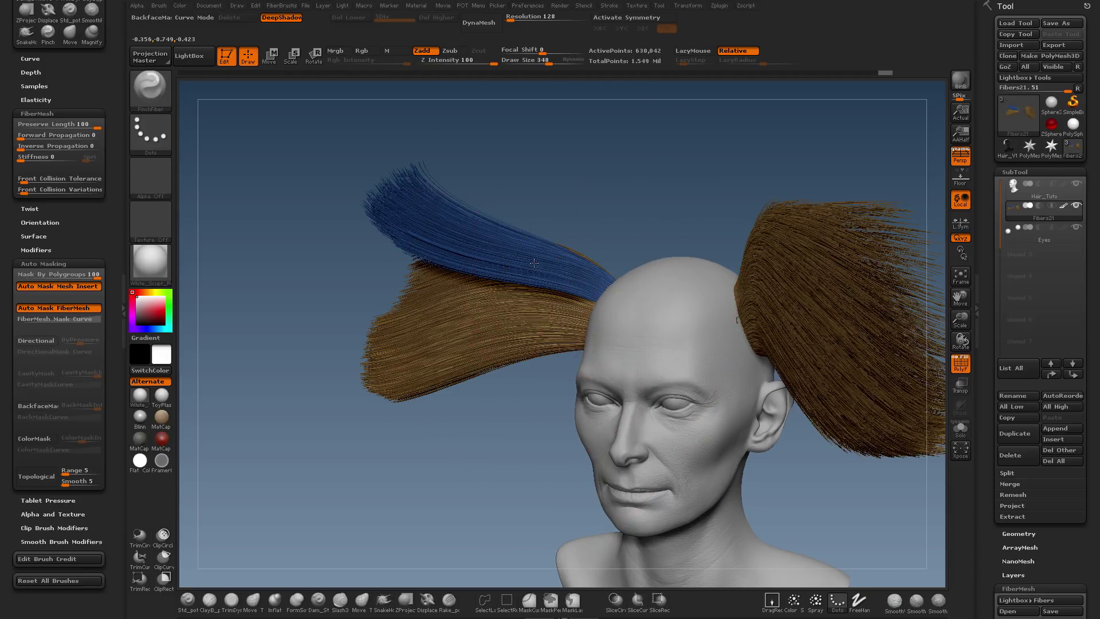
drag(550, 258, 440, 221)
right_drag(401, 238, 532, 279)
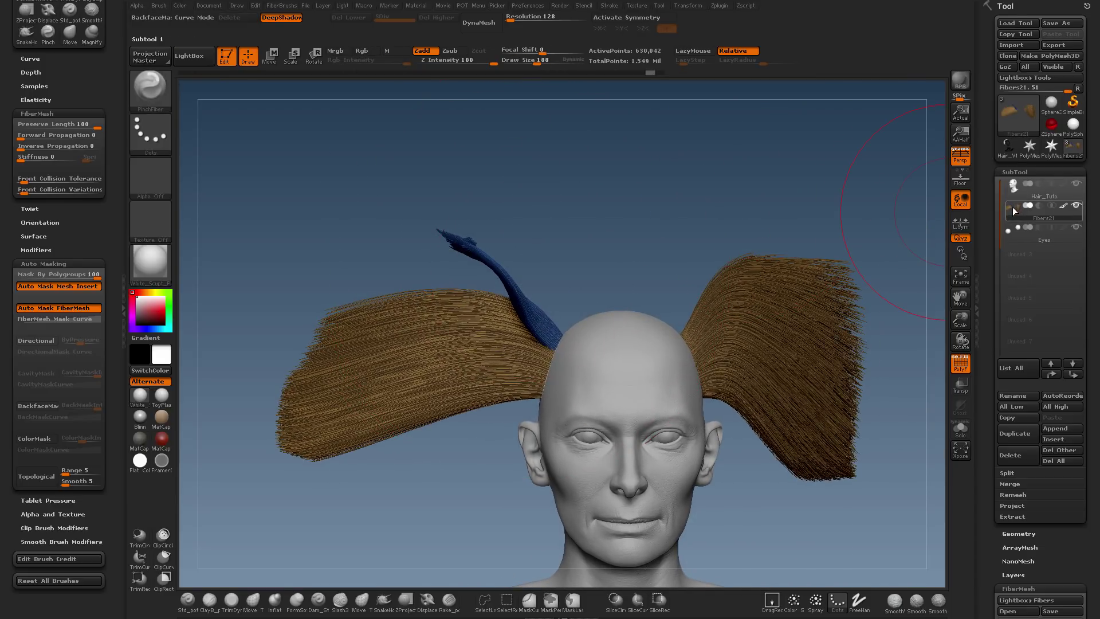
Step: Delete the Fibers21 subtool holding the groomed tufts
drag(1088, 268, 1089, 198)
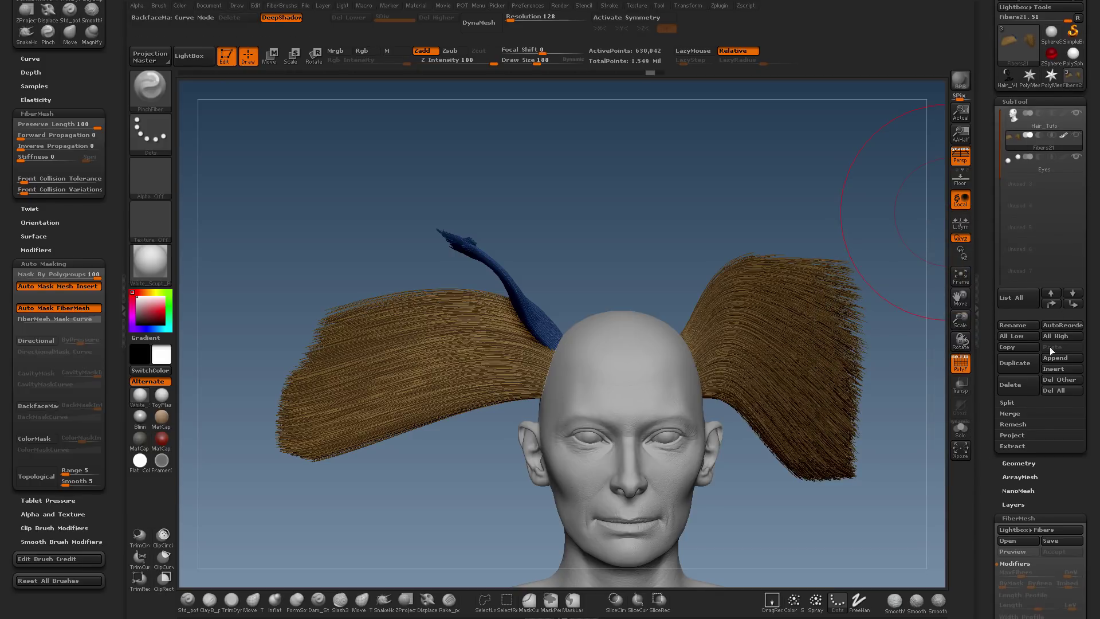
click(1011, 385)
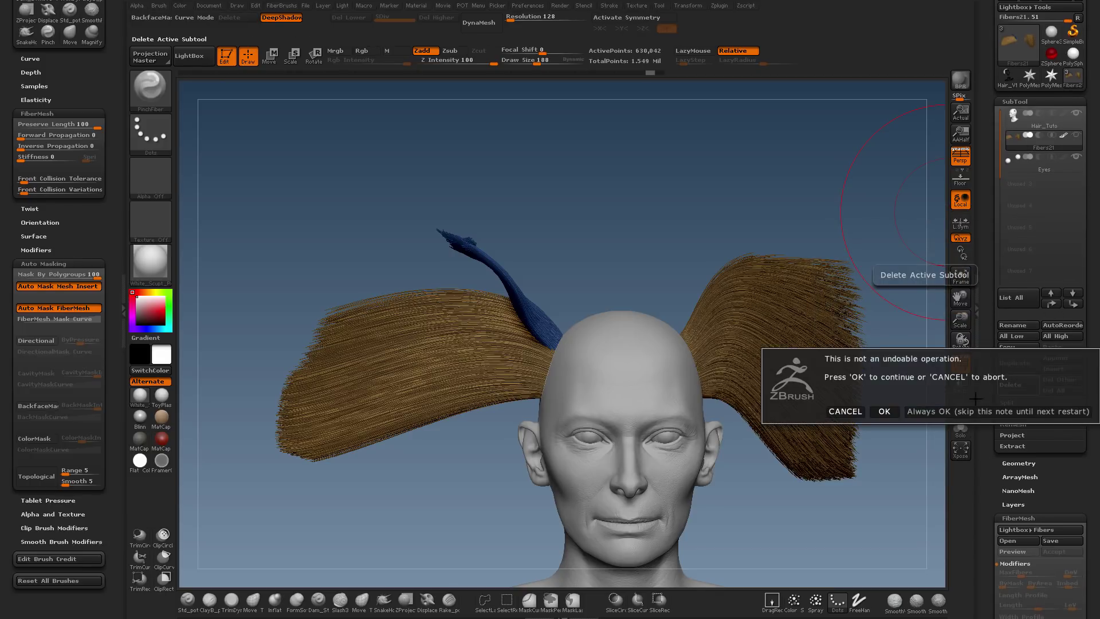
click(882, 411)
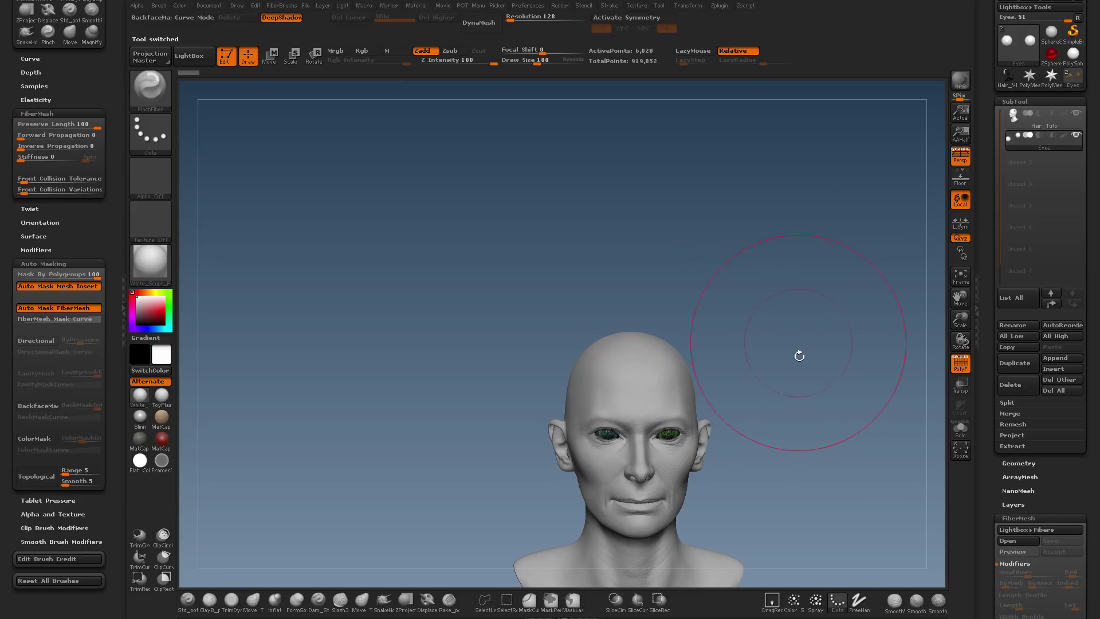
Step: Make the Hair_Tuto head the active subtool and turn off its polyframe display
drag(781, 367, 691, 363)
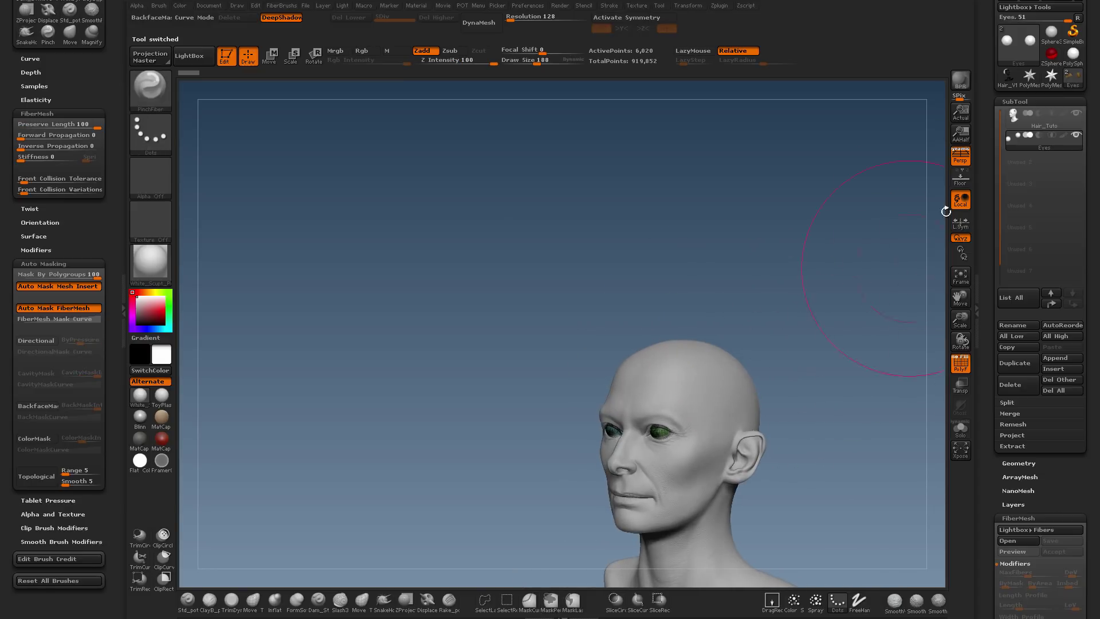
alt+click(745, 377)
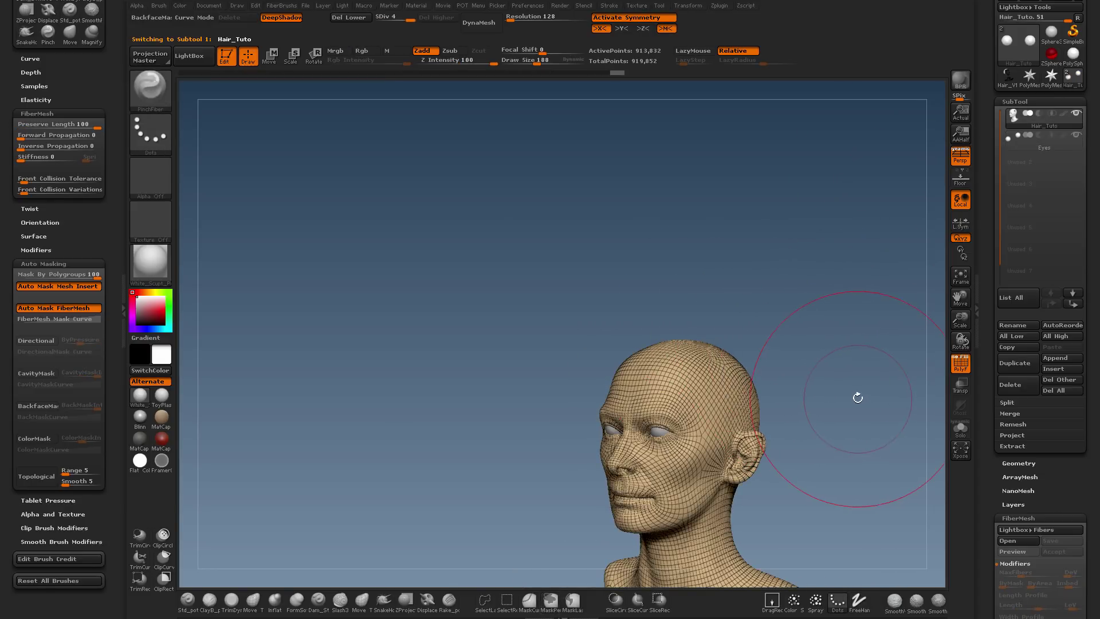
key(shift+f)
mouse_move(844, 384)
alt+mouse_down()
mouse_move(760, 258)
mouse_move(727, 236)
alt+mouse_up()
Step: Turn on Colorize for the head's polypaint to display the black and white scalp painting
drag(1014, 516, 1014, 367)
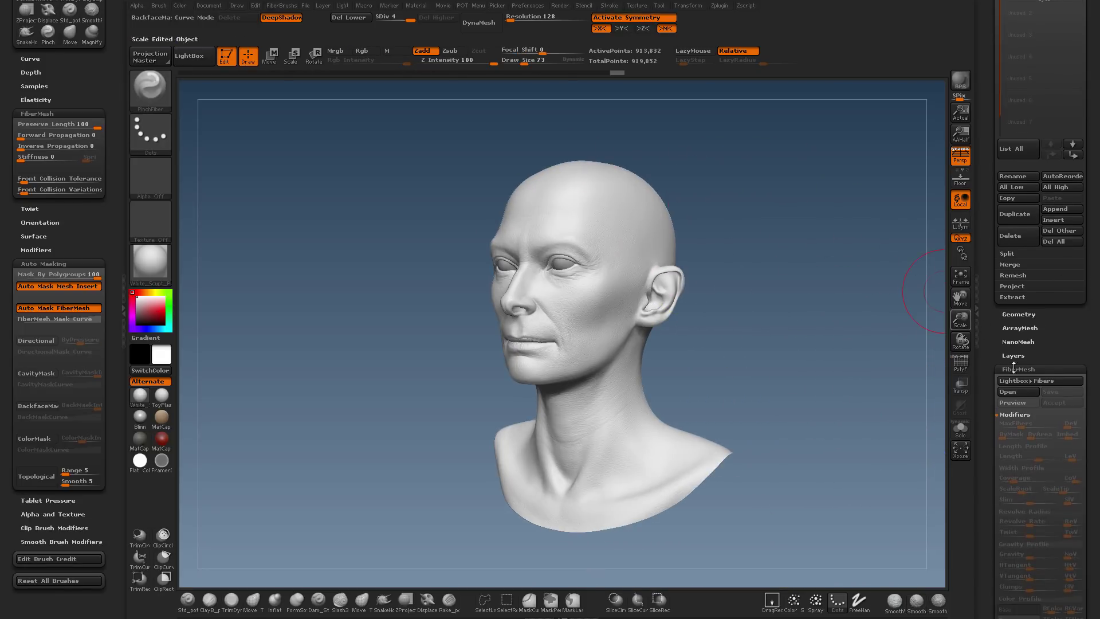
drag(1062, 335, 1062, 286)
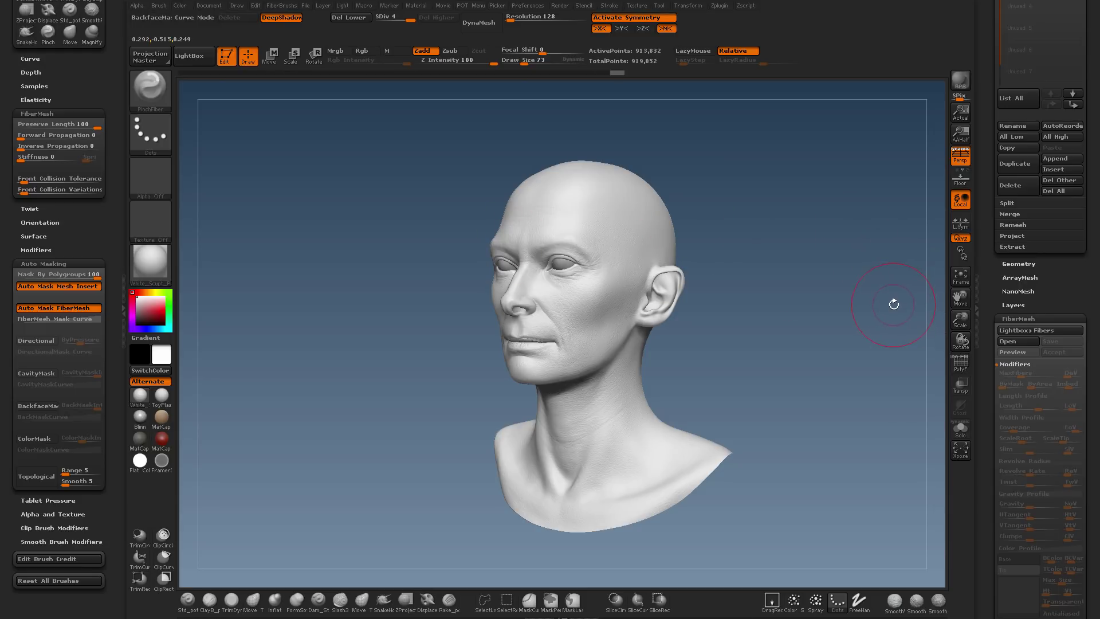
drag(1059, 291, 1068, 180)
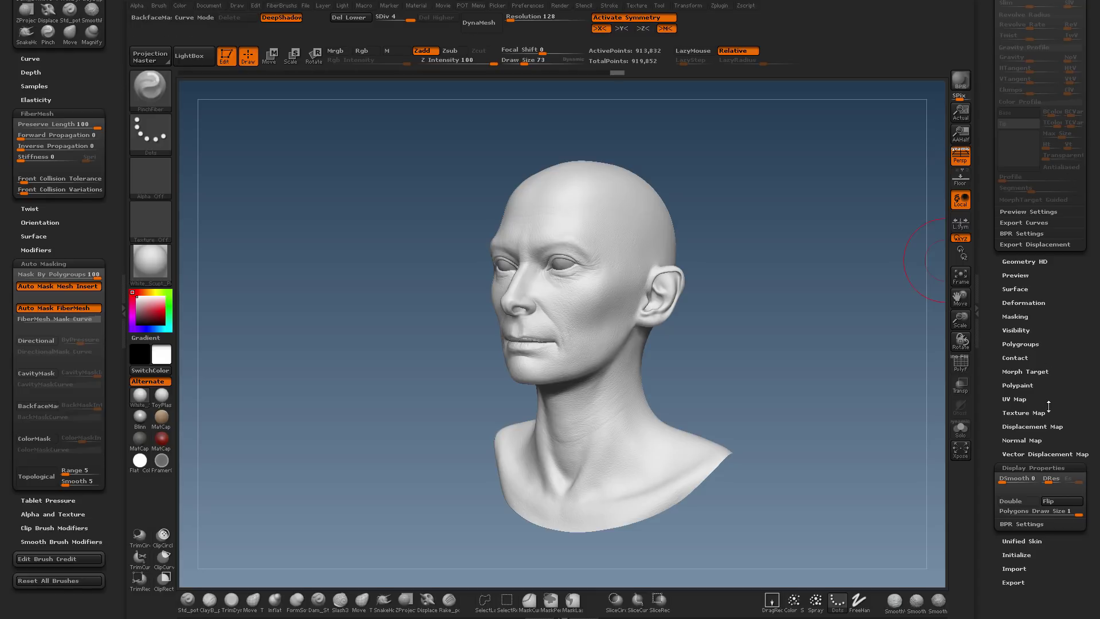
click(1018, 385)
click(1037, 395)
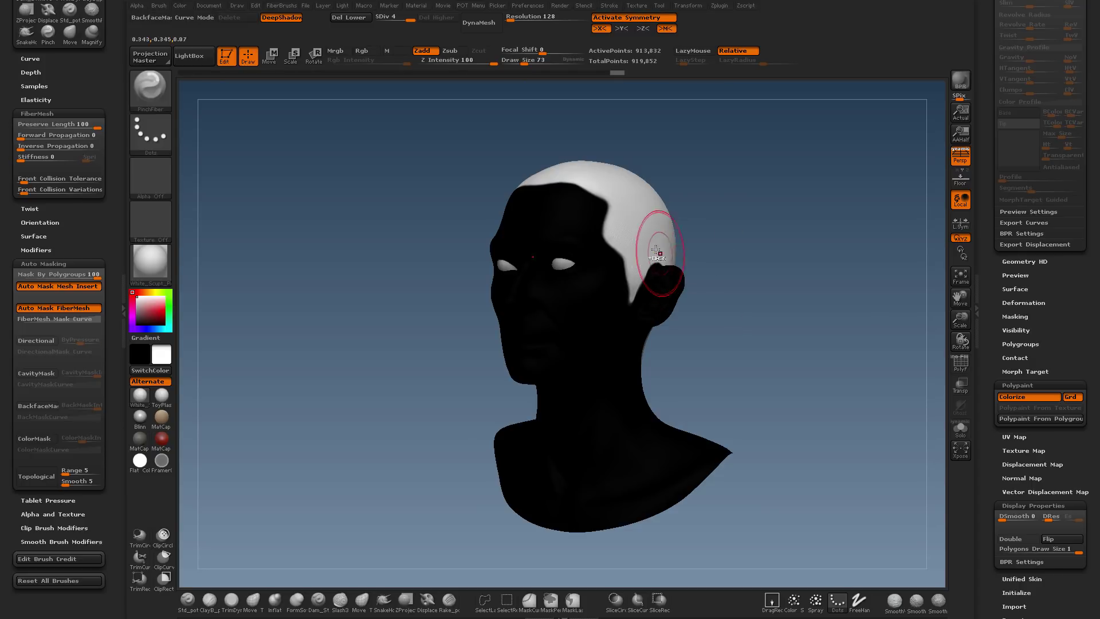
ctrl+right_drag(656, 249, 663, 281)
drag(820, 298, 797, 295)
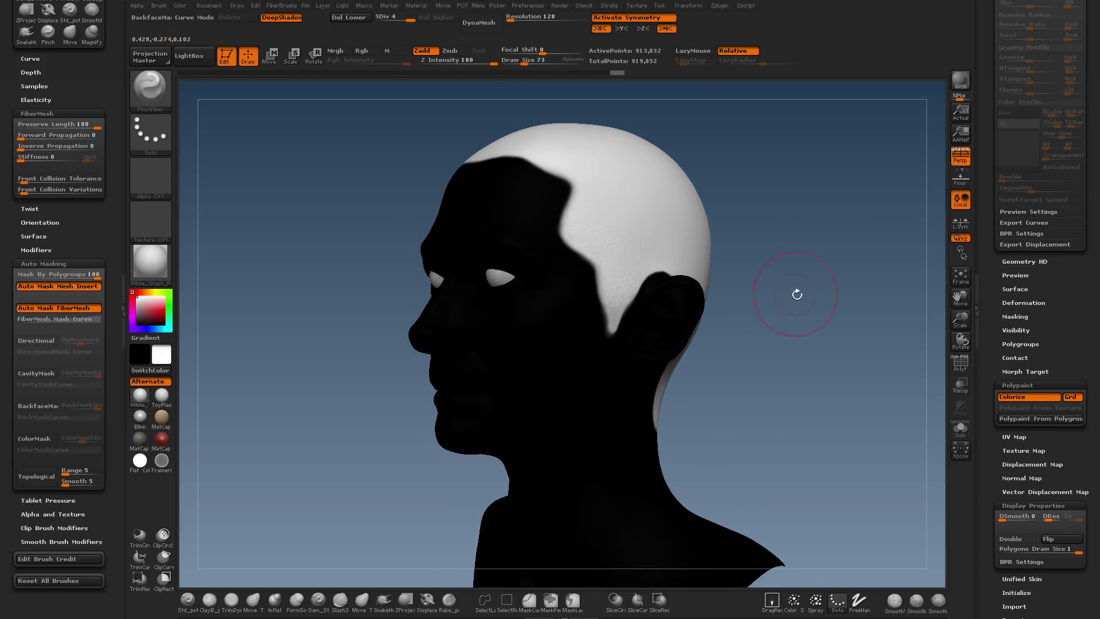
Step: Mask the head by color intensity from its polypaint and turn Colorize off
click(1025, 316)
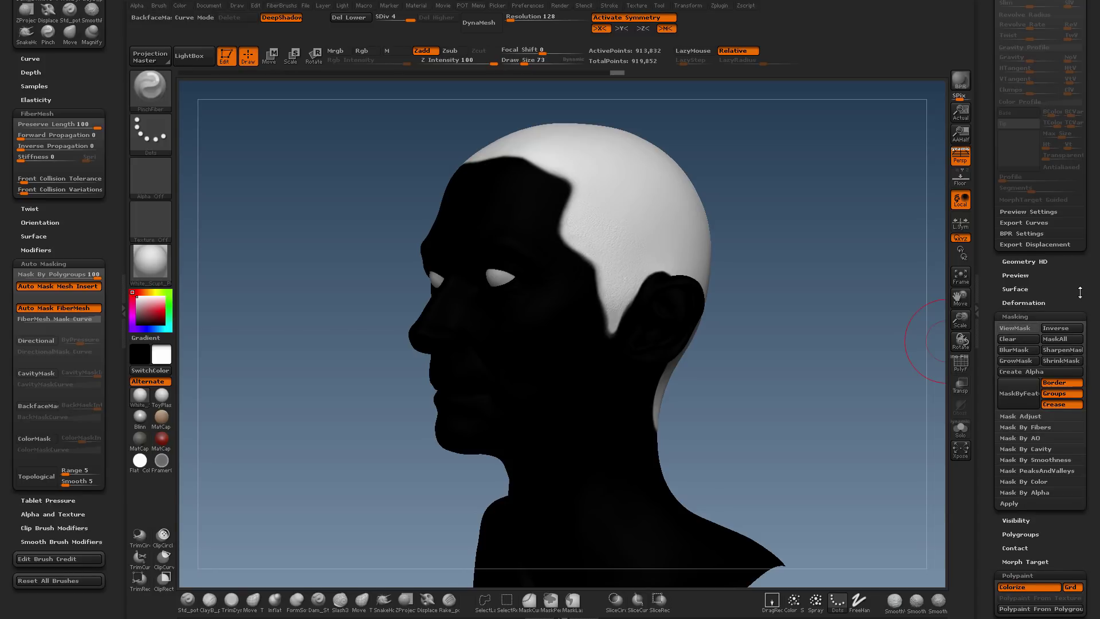
drag(1080, 292, 1083, 178)
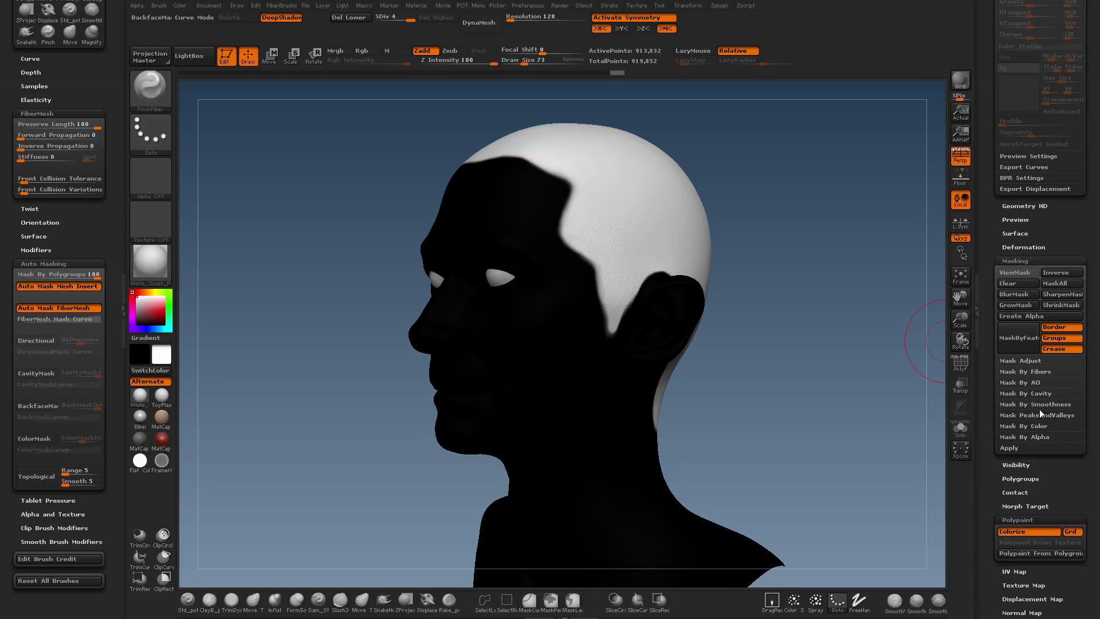
click(1036, 428)
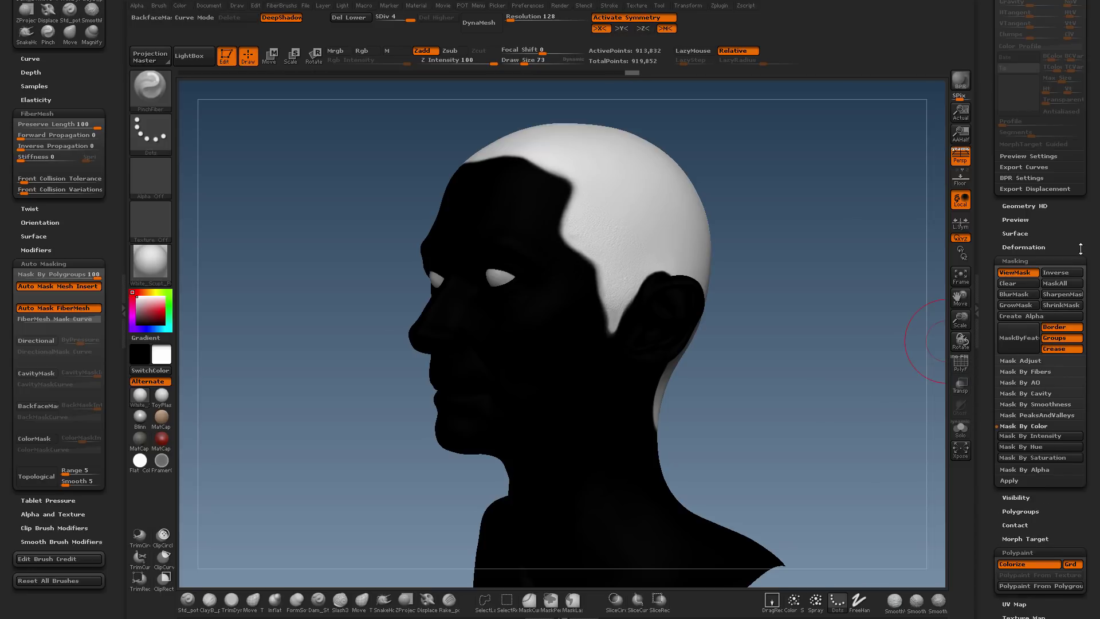
drag(1081, 247, 1086, 179)
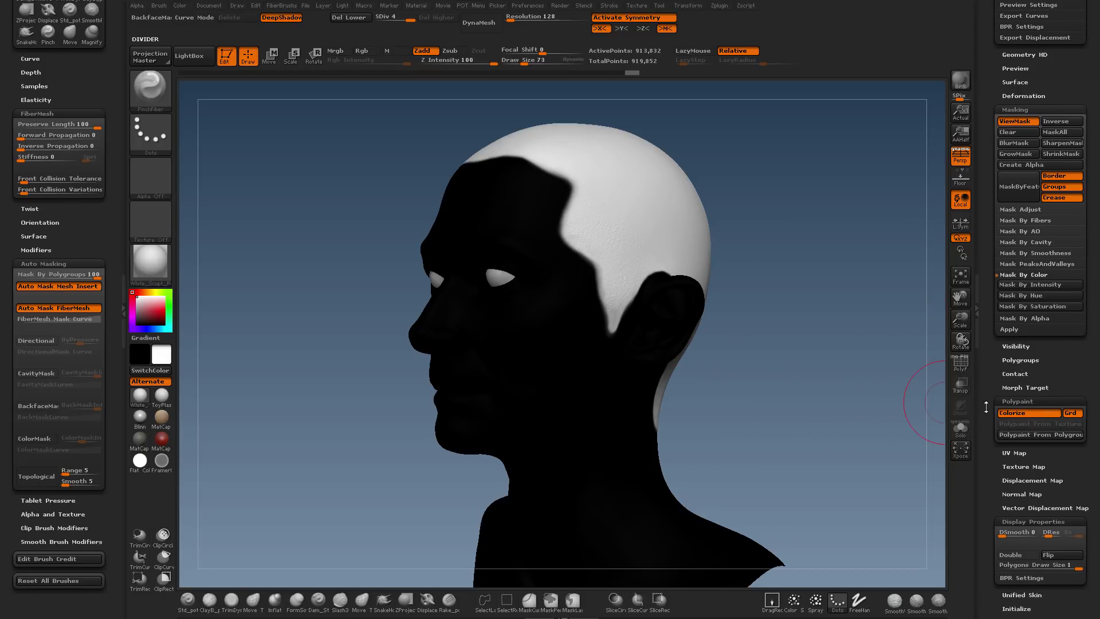
click(1038, 416)
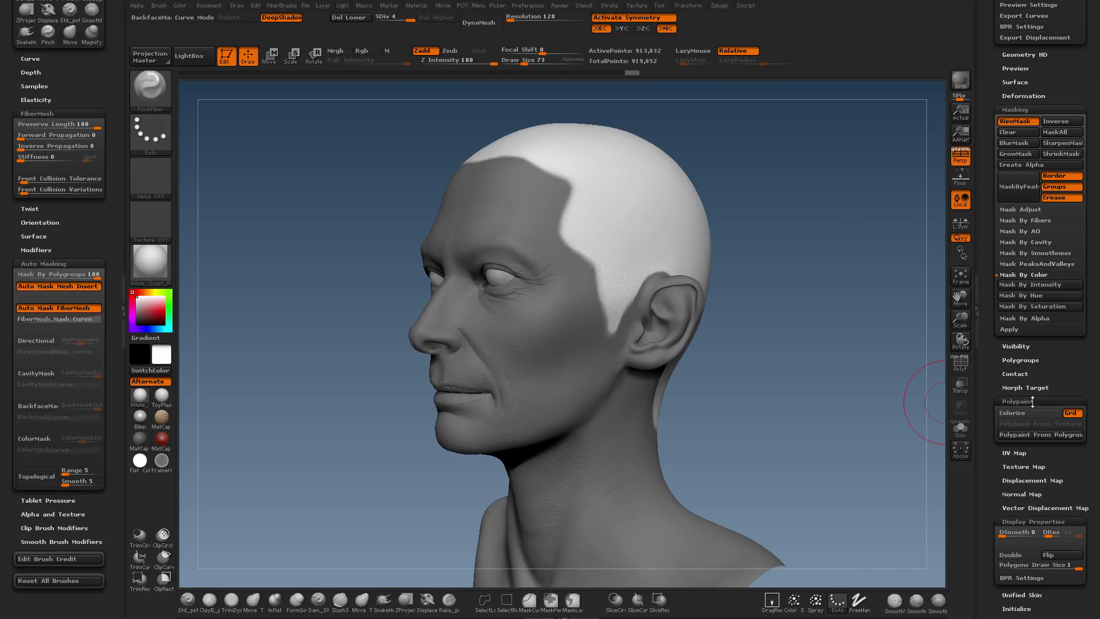
click(1033, 401)
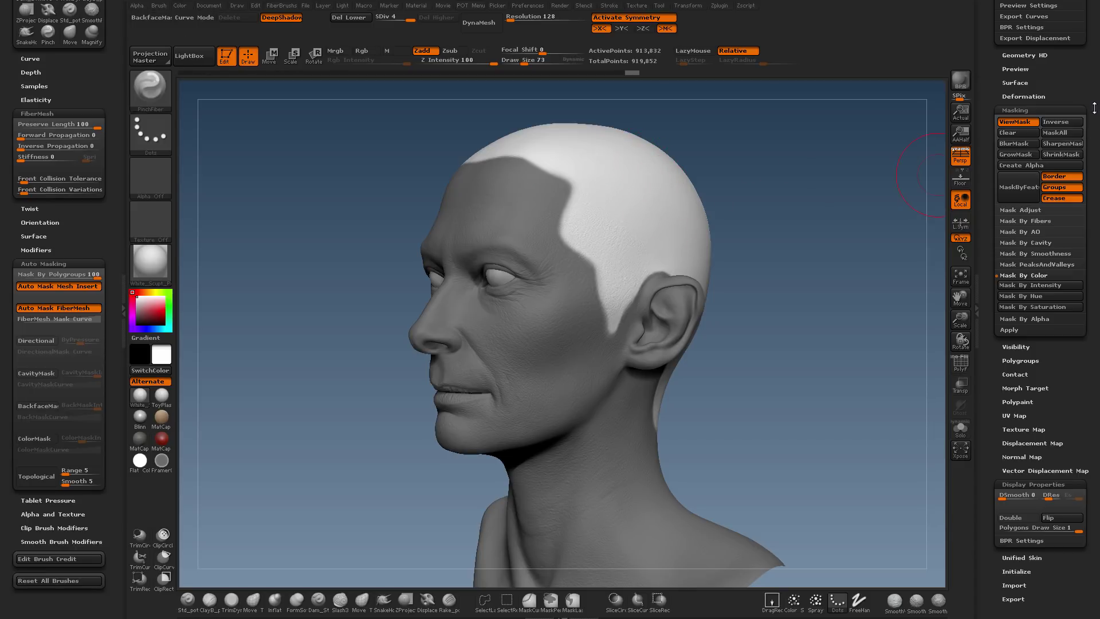
Step: Invert the head's mask so that it covers only the scalp's hair area
drag(1094, 109, 1093, 384)
click(1067, 205)
drag(803, 292, 800, 309)
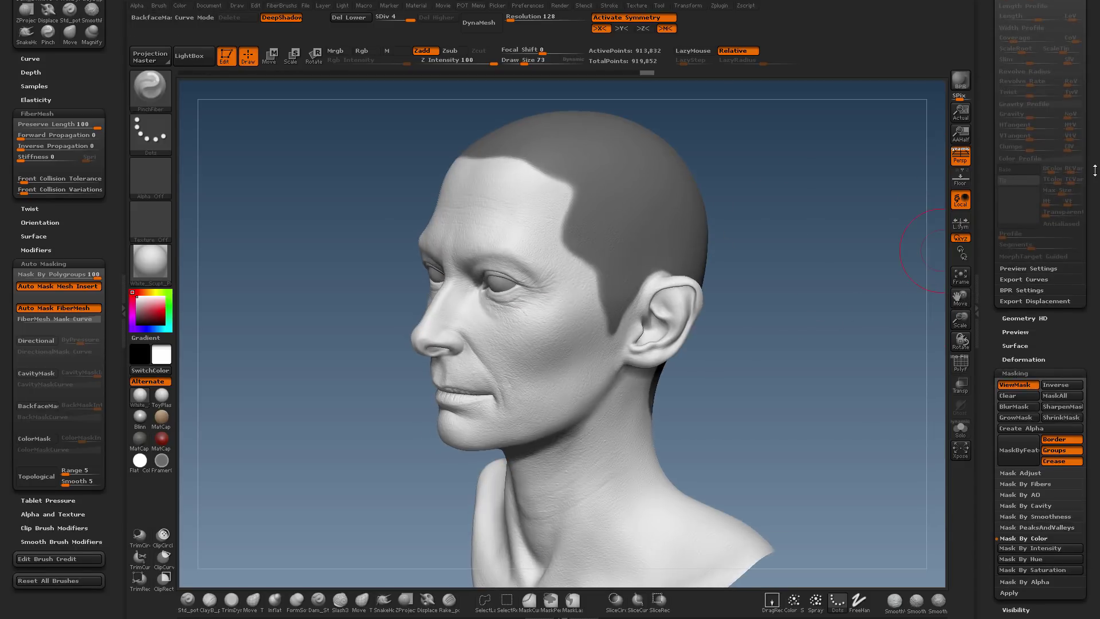
Step: Preview FiberMesh on the masked scalp and accept it as a new subtool with Fast Preview activated
drag(1094, 170, 1094, 509)
click(1018, 302)
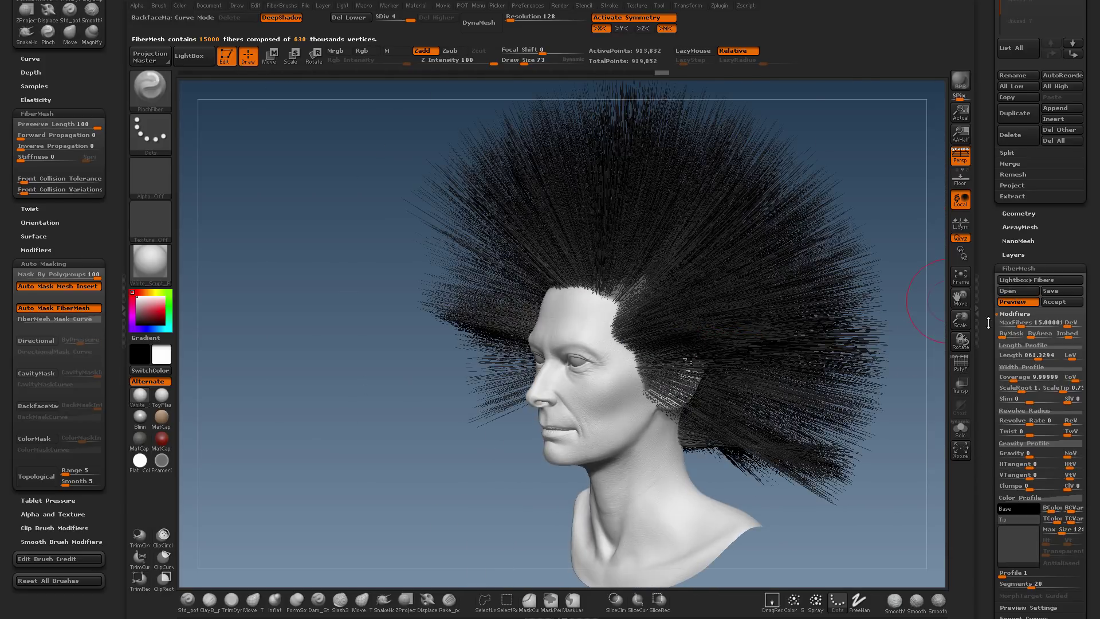
click(1061, 302)
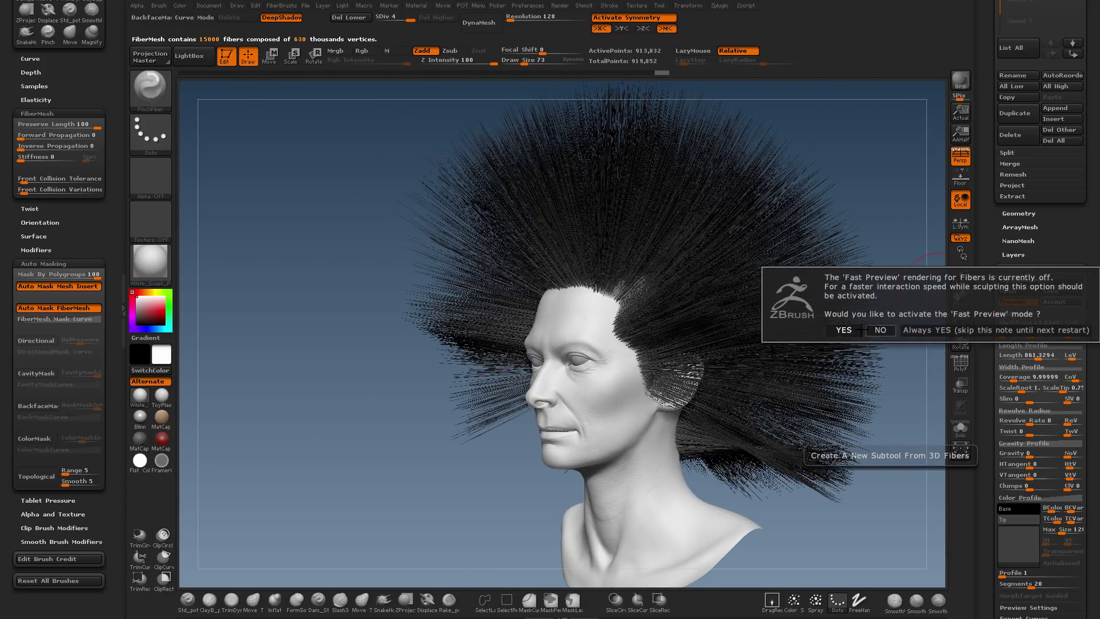
click(843, 330)
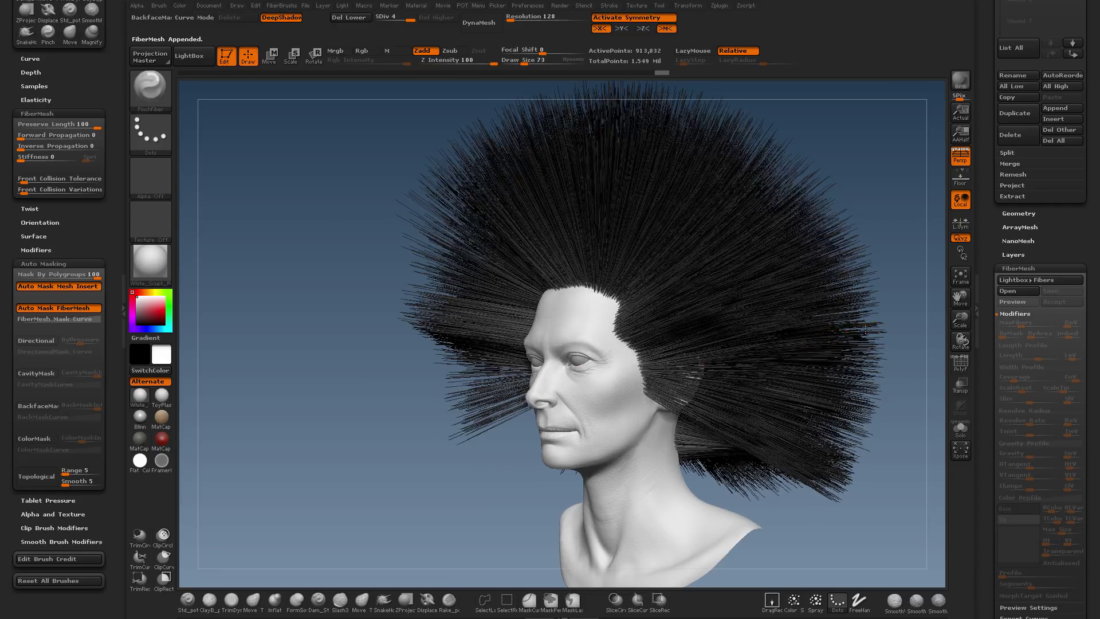
shift+drag(848, 322, 895, 338)
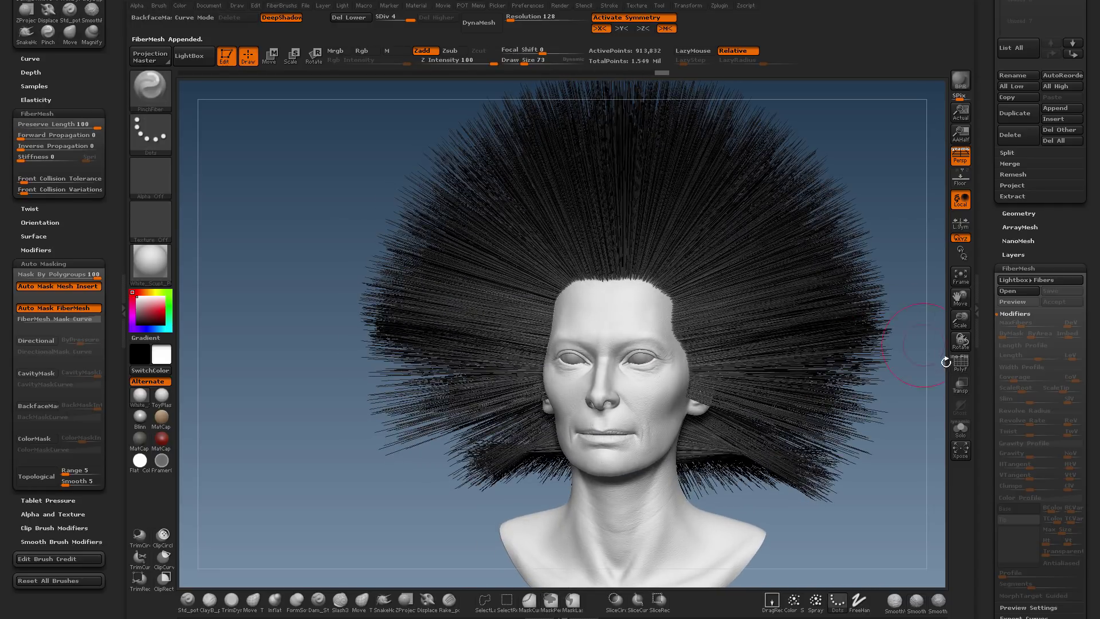
Step: Turn on the polyframe display and make the new scalp fibers the active subtool
click(960, 365)
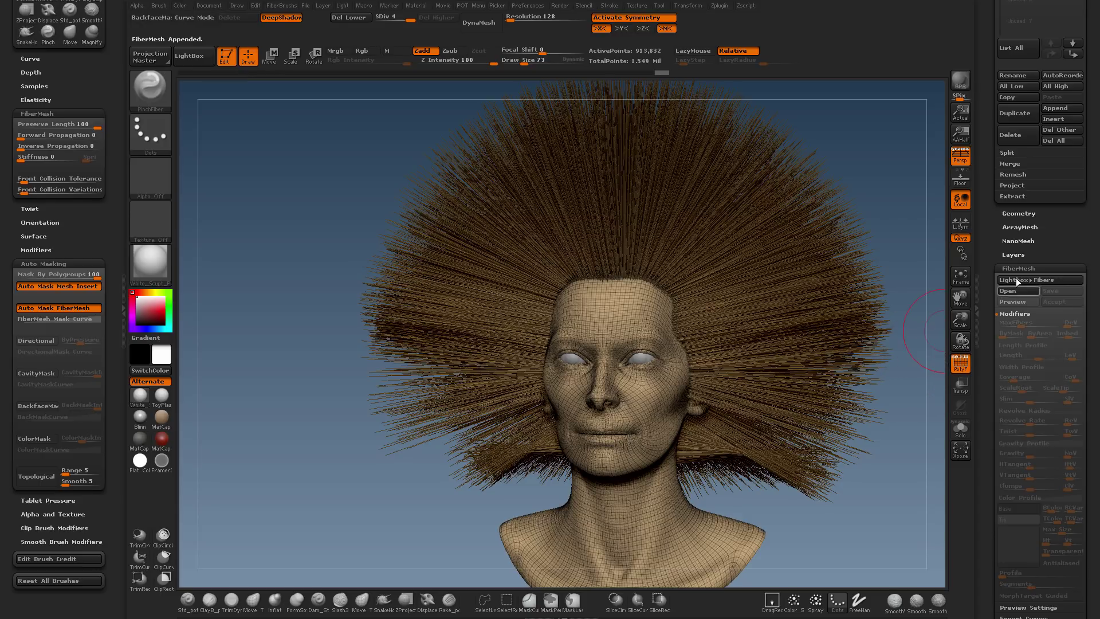
alt+click(825, 320)
alt+drag(905, 321, 848, 275)
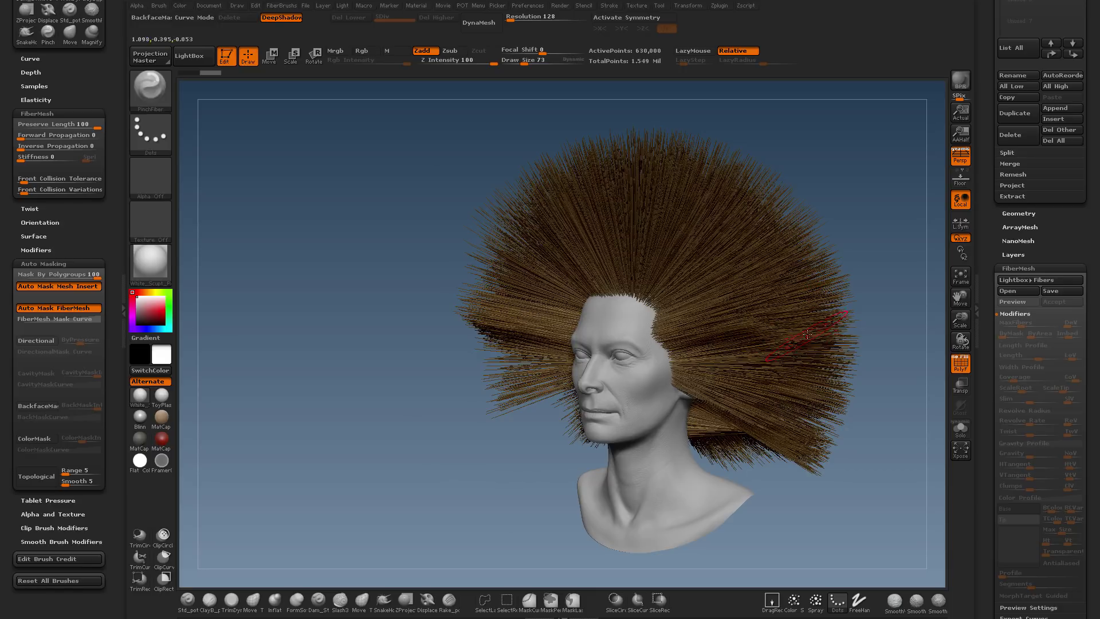
mouse_move(859, 312)
mouse_down()
mouse_move(875, 314)
mouse_move(858, 321)
mouse_up()
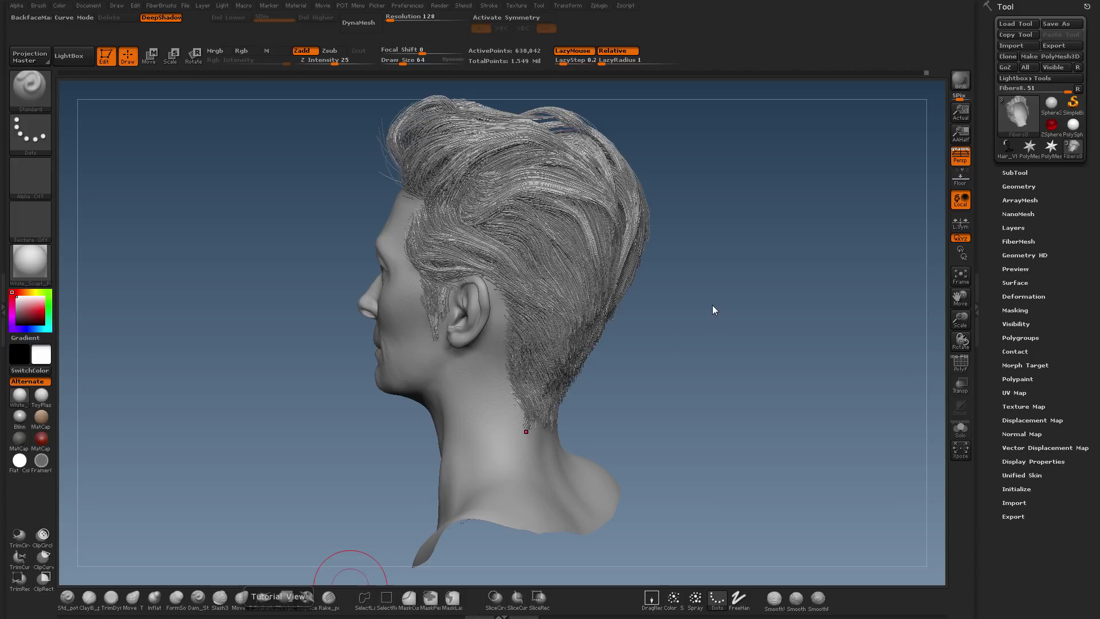
Step: Open the FiberMesh Preview Settings for the finished short hairstyle and keep the preview fibers visibility at 100
drag(684, 325, 707, 238)
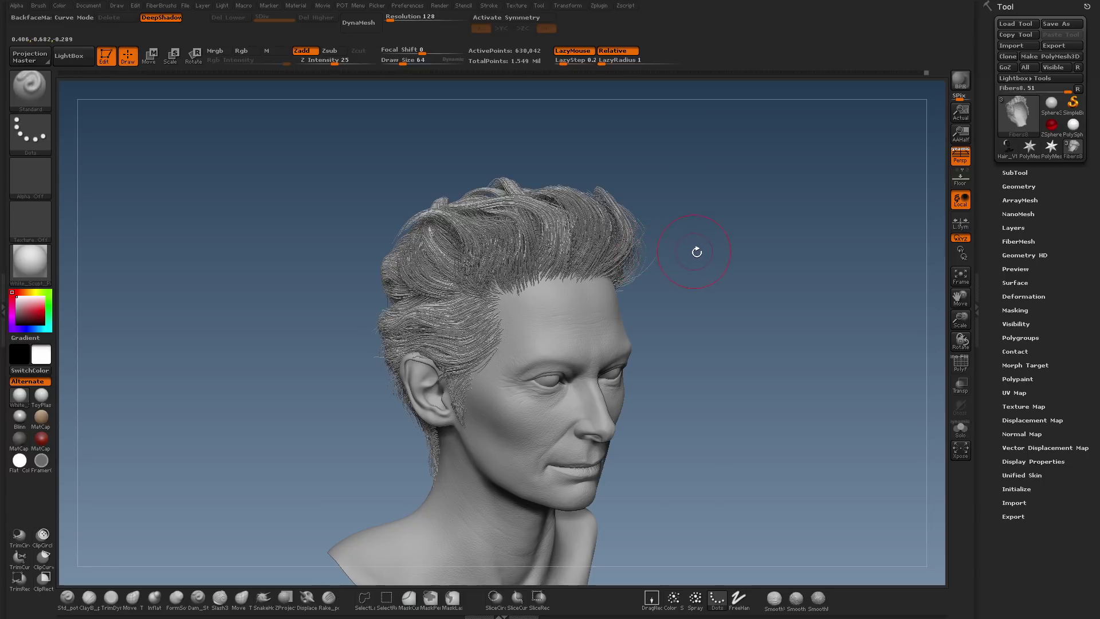
drag(700, 248, 789, 296)
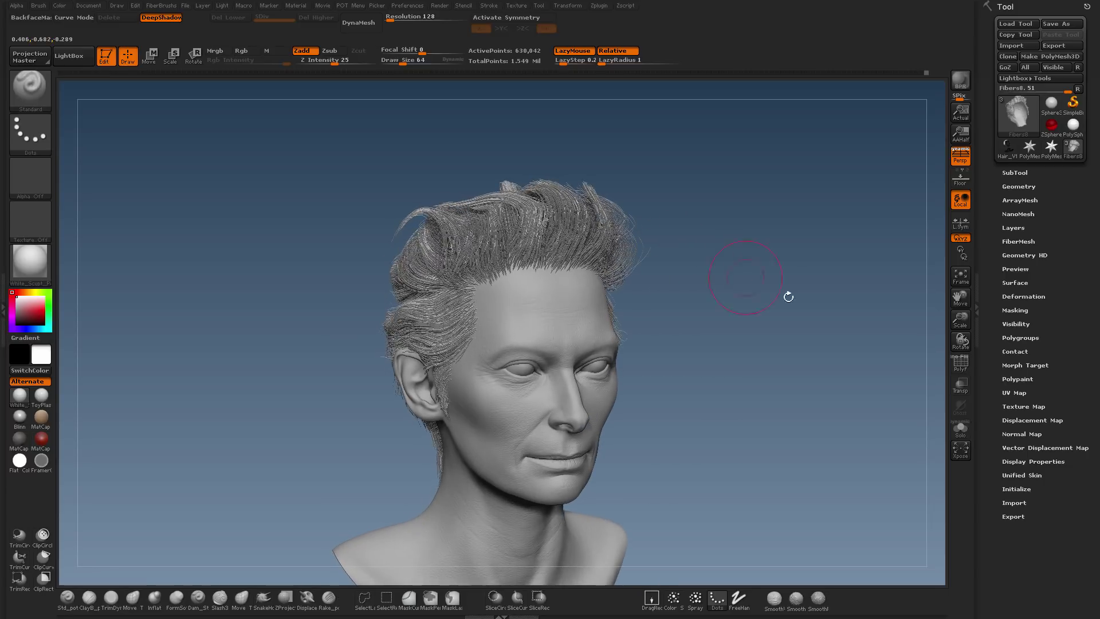
click(1027, 241)
drag(1055, 222, 1061, 182)
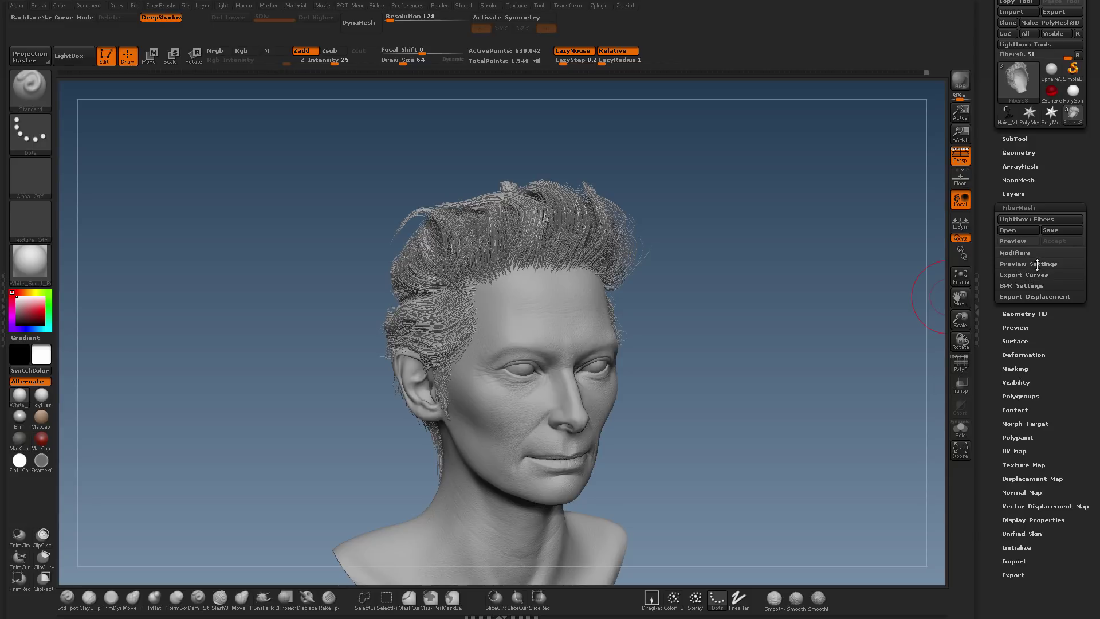
click(1038, 265)
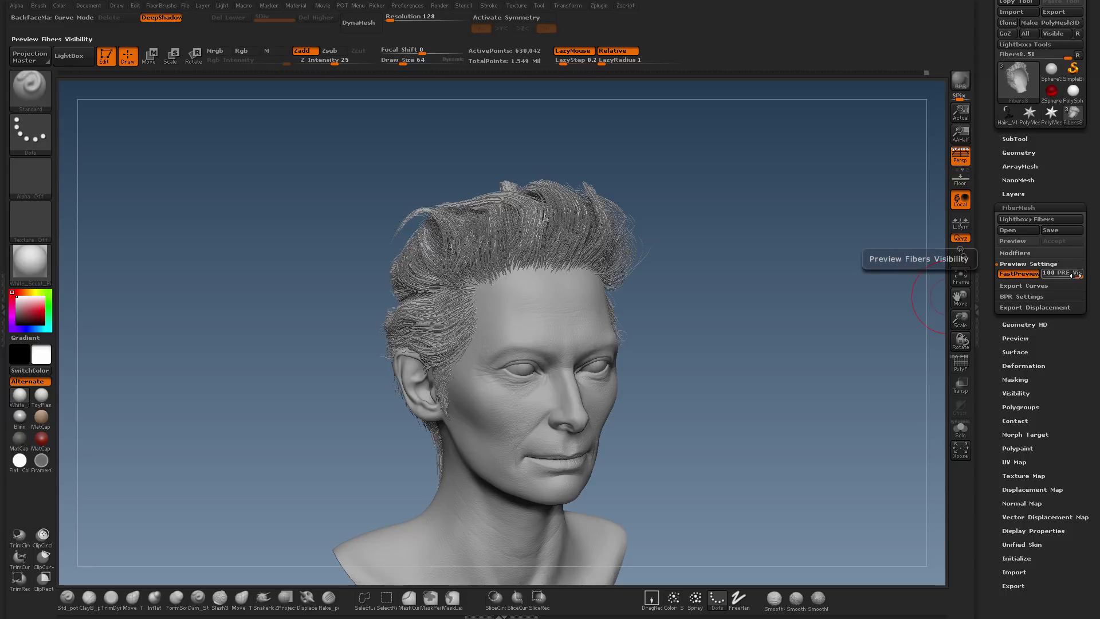
mouse_move(1075, 276)
mouse_down()
mouse_move(1065, 277)
mouse_move(1084, 277)
mouse_up()
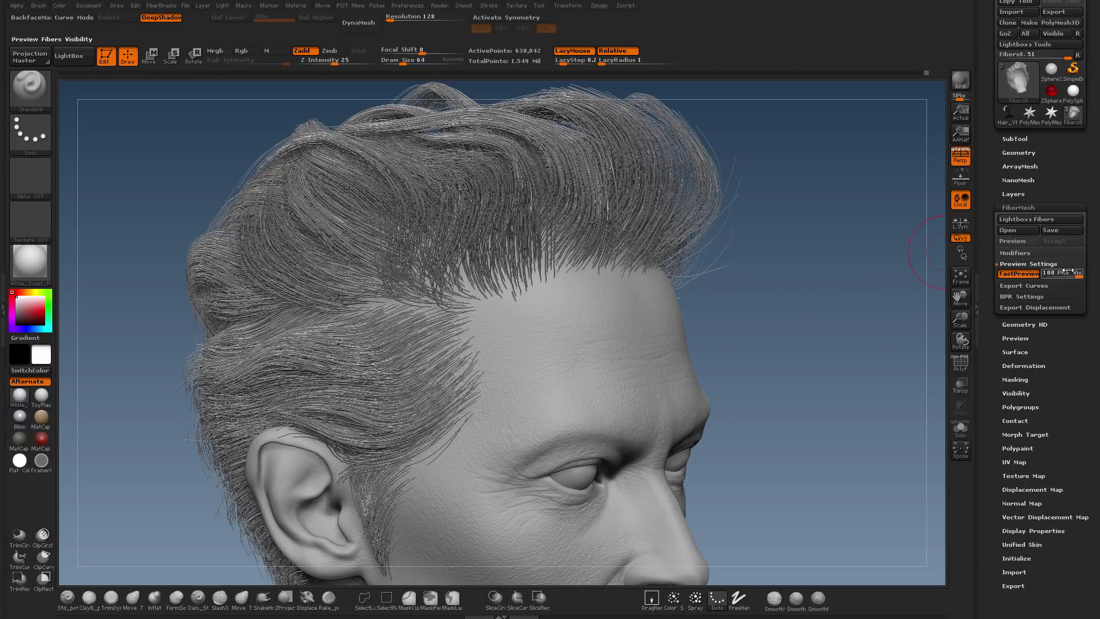
Step: Lower the preview fibers visibility to 0, and raise it back to 33
drag(1073, 273, 1044, 273)
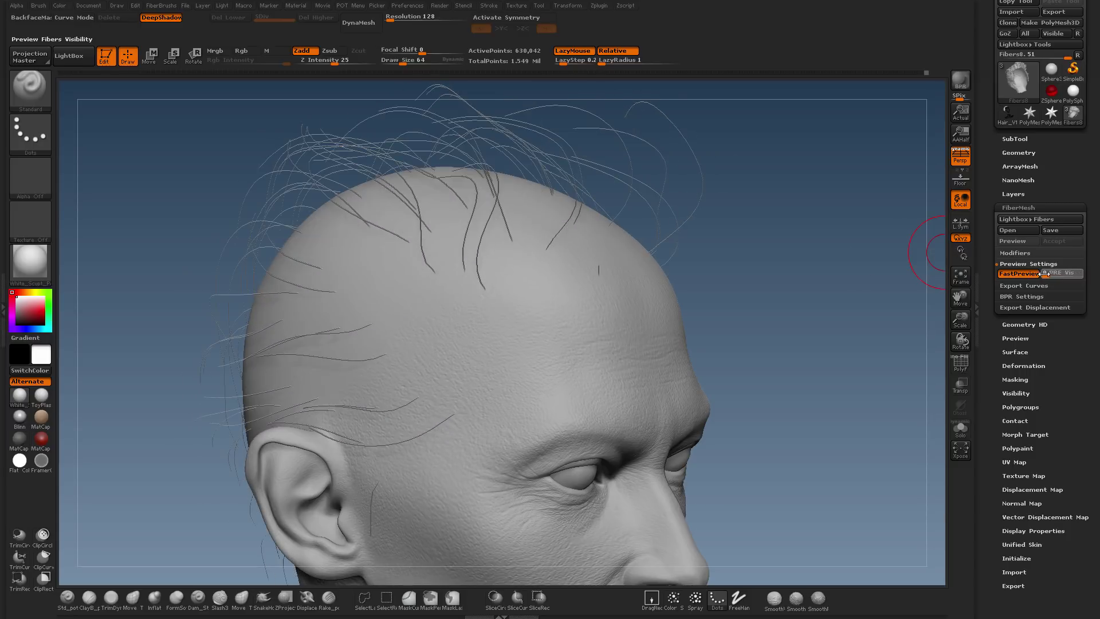
ctrl+right_drag(667, 345, 665, 309)
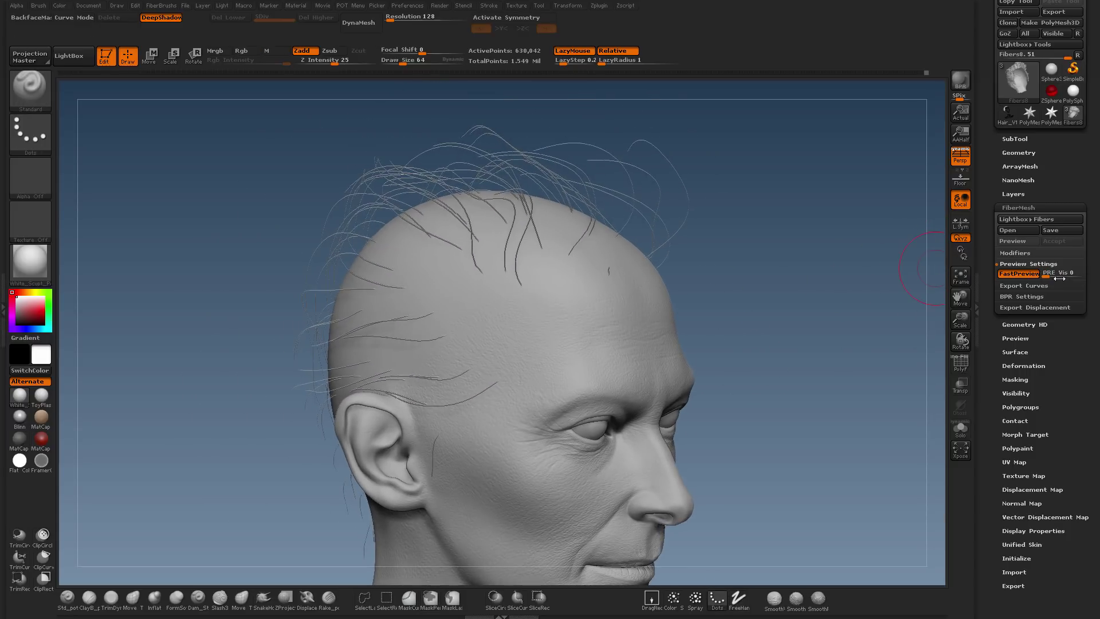
click(1051, 275)
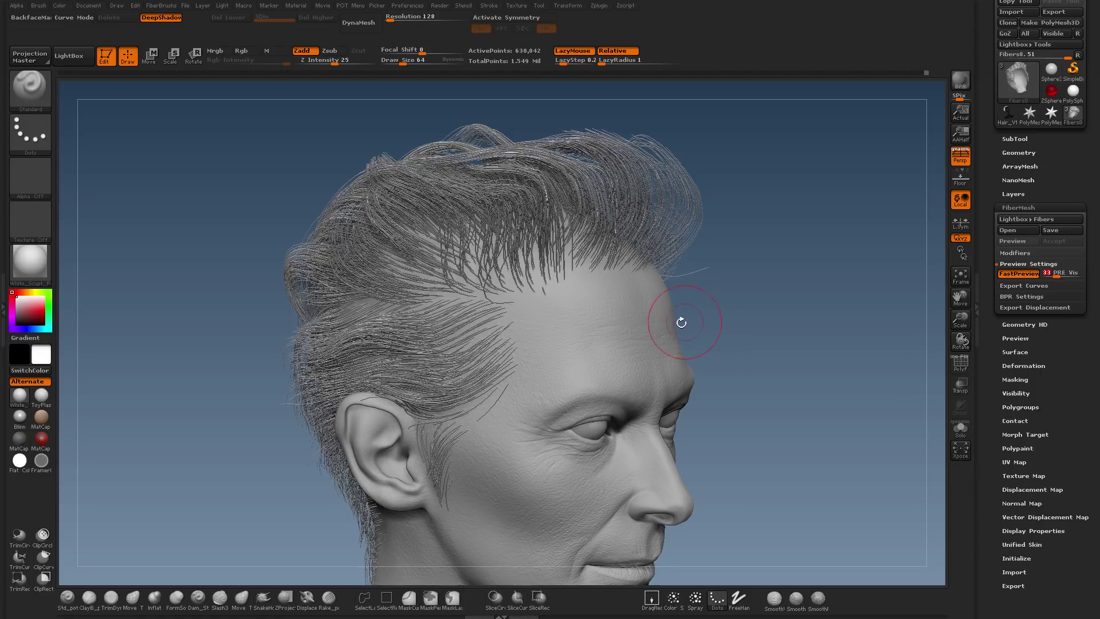
Step: Export the hairstyle's fibers as curves at the current preview visibility, using the Maya Ascii Format (*.ma) file type
drag(727, 312, 693, 332)
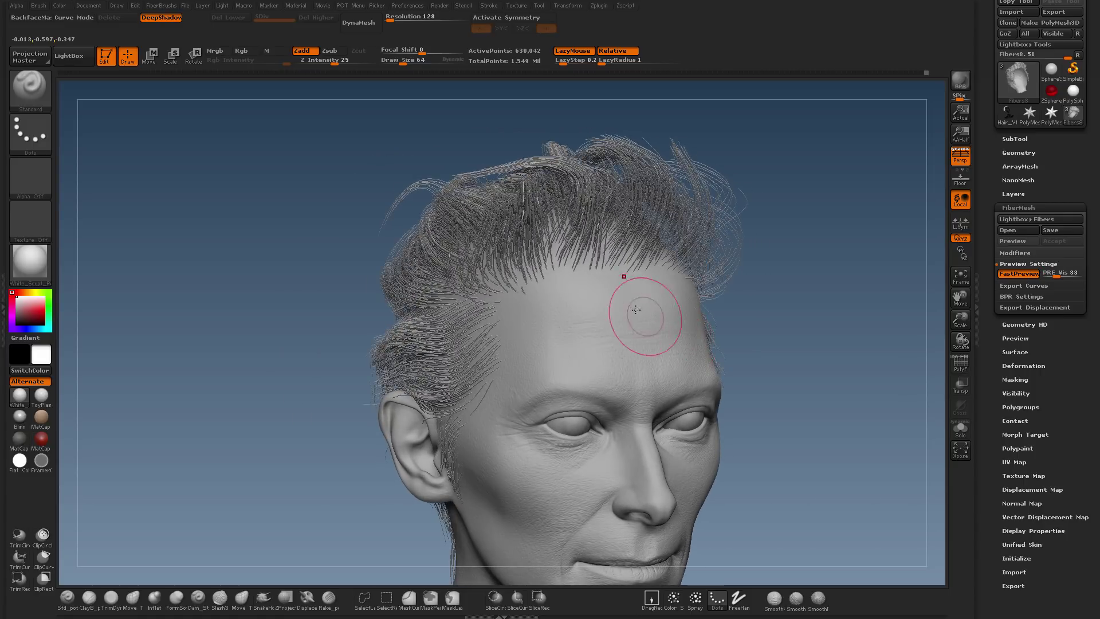
drag(548, 284, 627, 258)
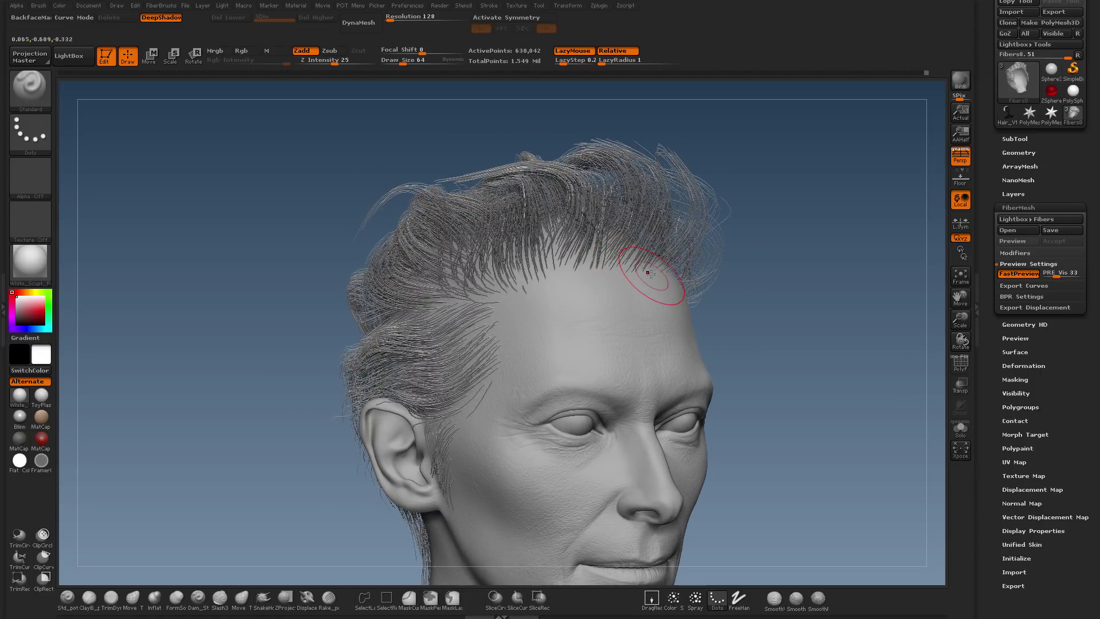
mouse_move(647, 272)
right_down()
mouse_move(643, 247)
mouse_move(661, 273)
right_up()
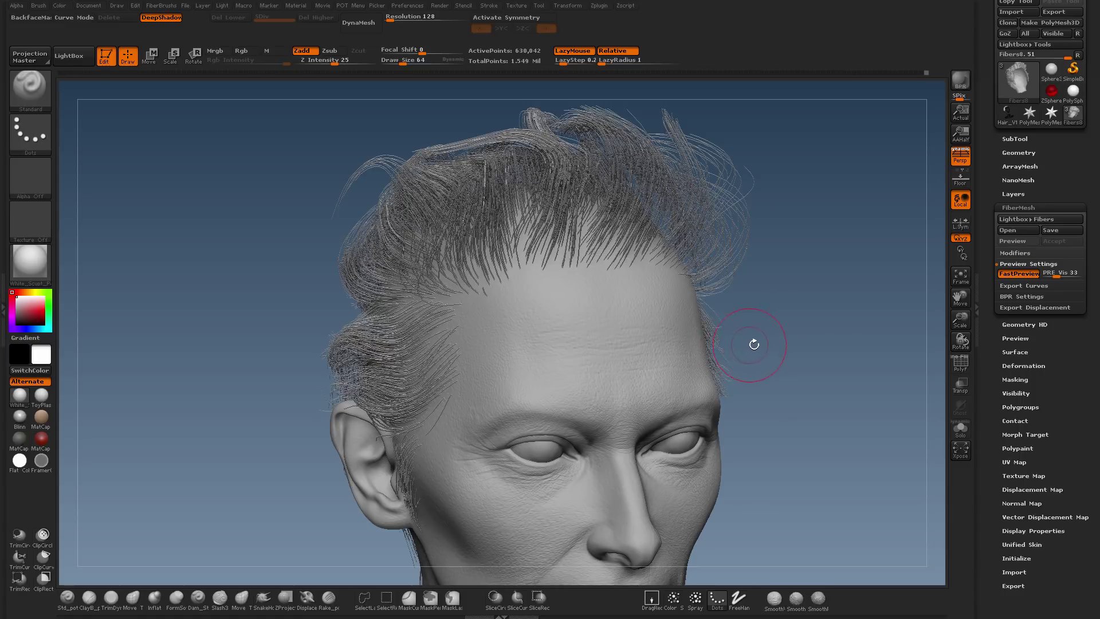
click(1016, 285)
click(1022, 283)
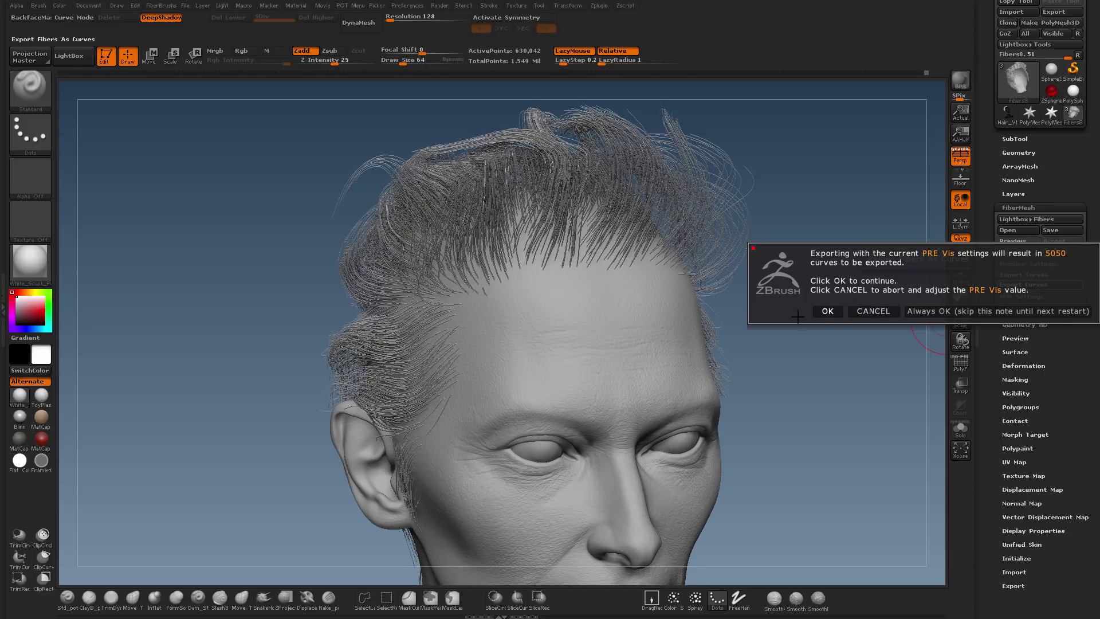
click(826, 311)
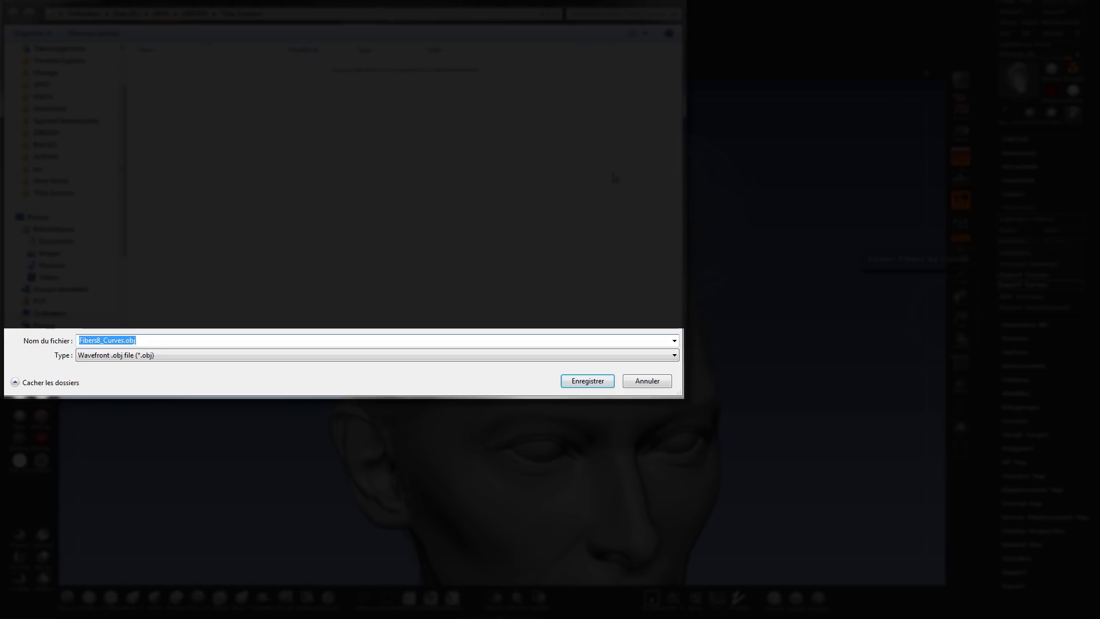
click(632, 358)
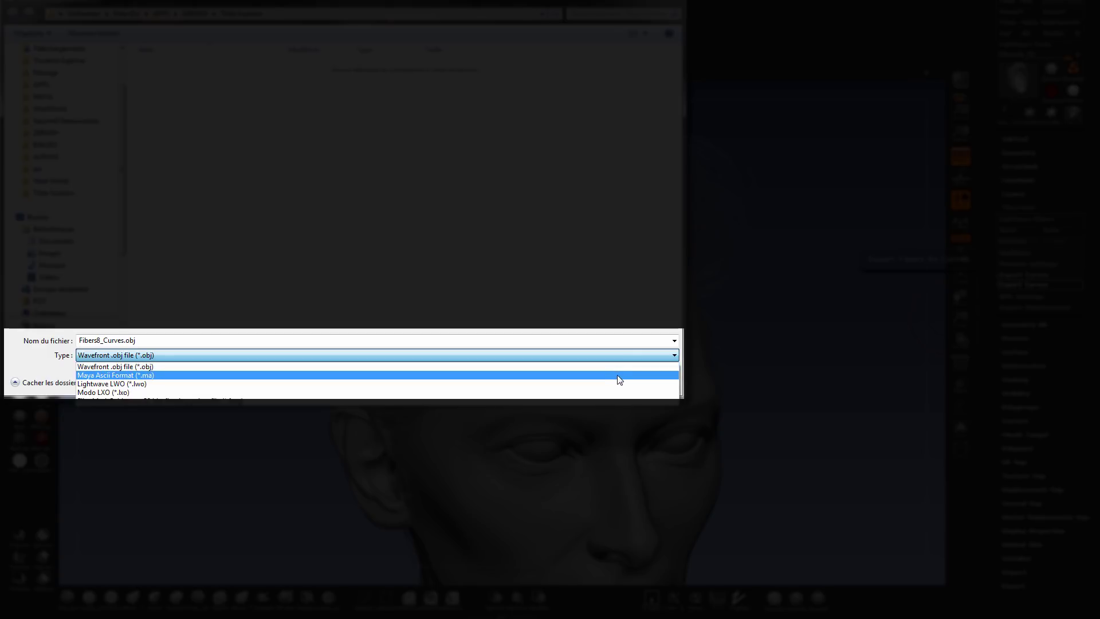
click(620, 377)
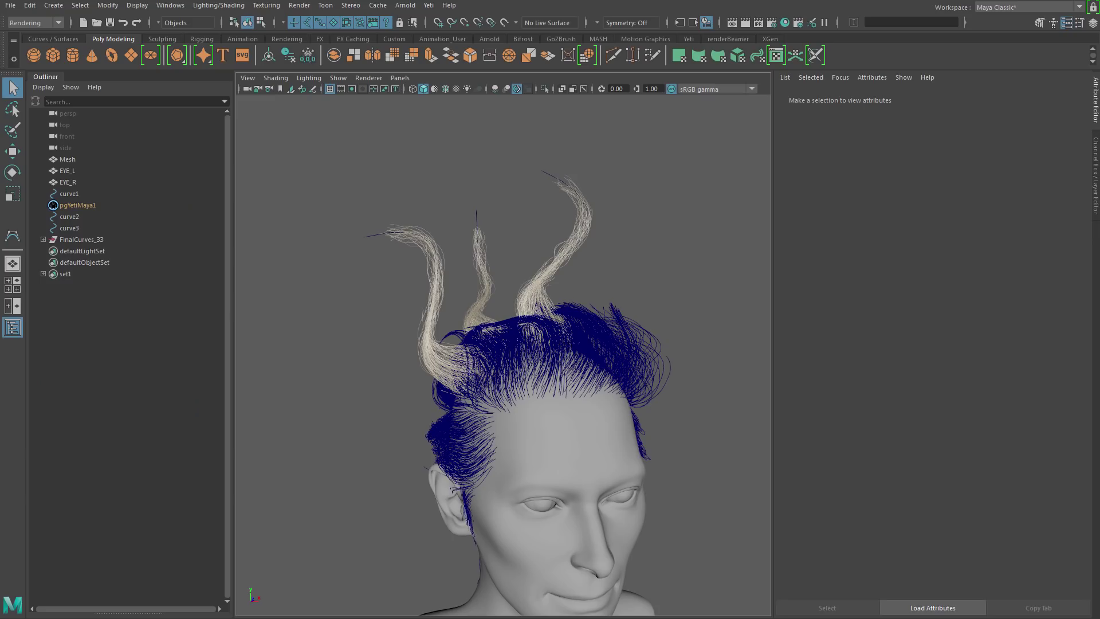
Step: Switch to Maya and select the imported FinalCurves_33 group to check its hair curves, and clear the selection
click(84, 239)
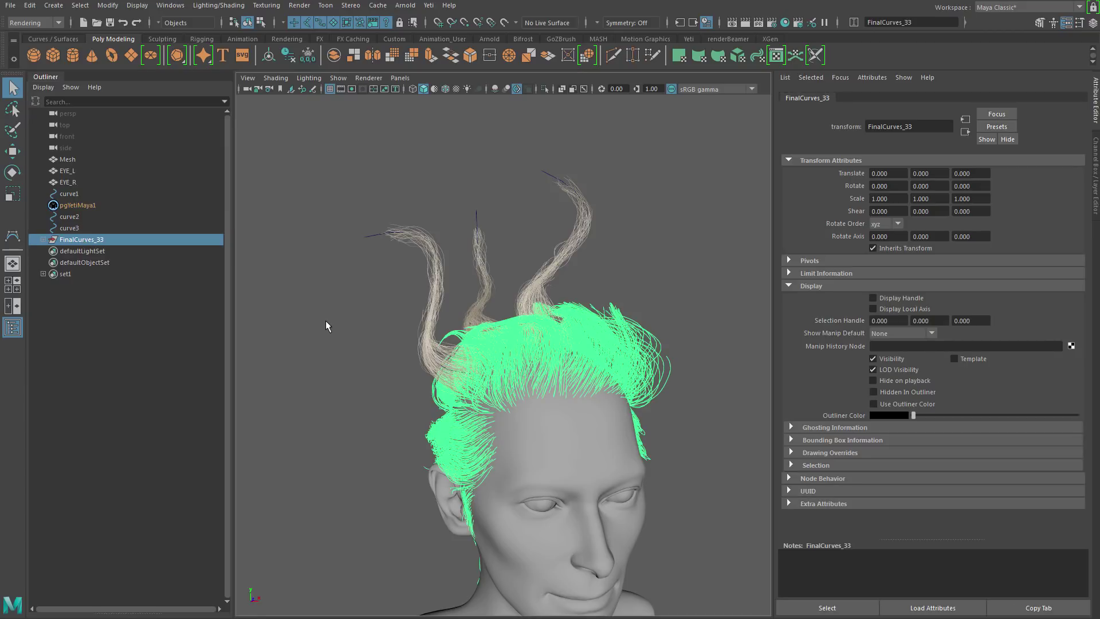
click(324, 322)
scroll(508, 487, up, 5)
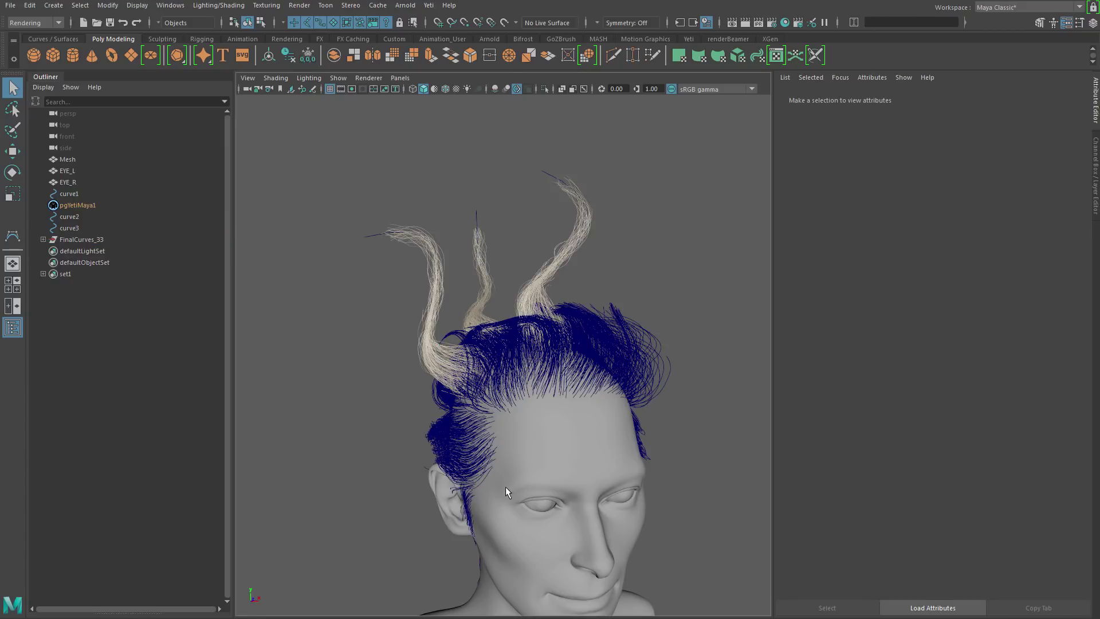
Step: Single out the short stray fiber curve at the front hairline and delete it
alt+drag(587, 498, 497, 338)
scroll(488, 325, up, 4)
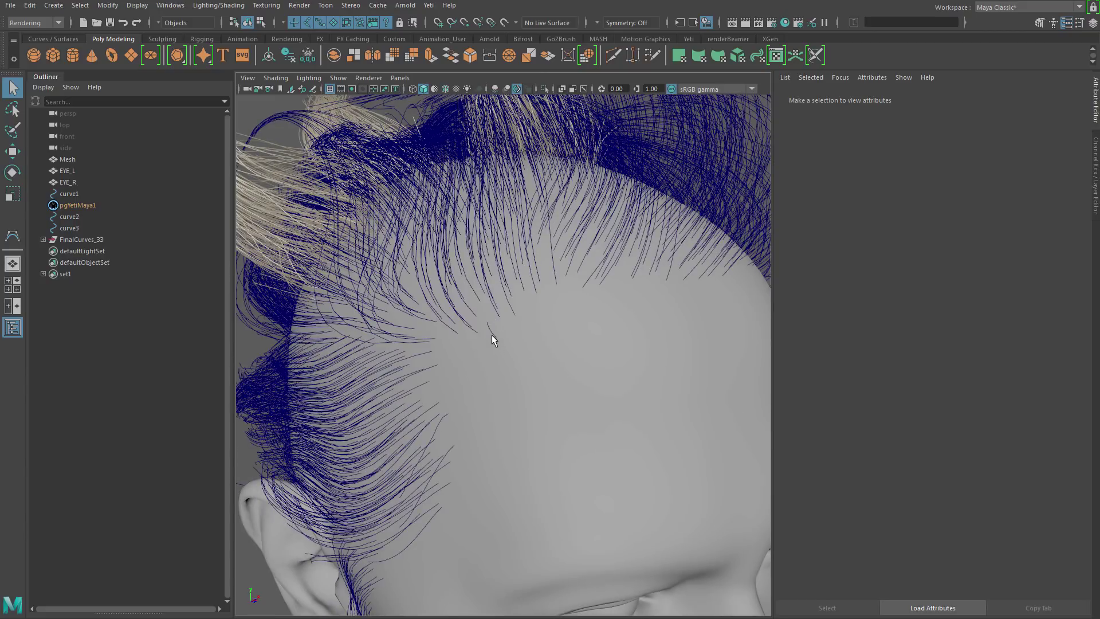
click(493, 332)
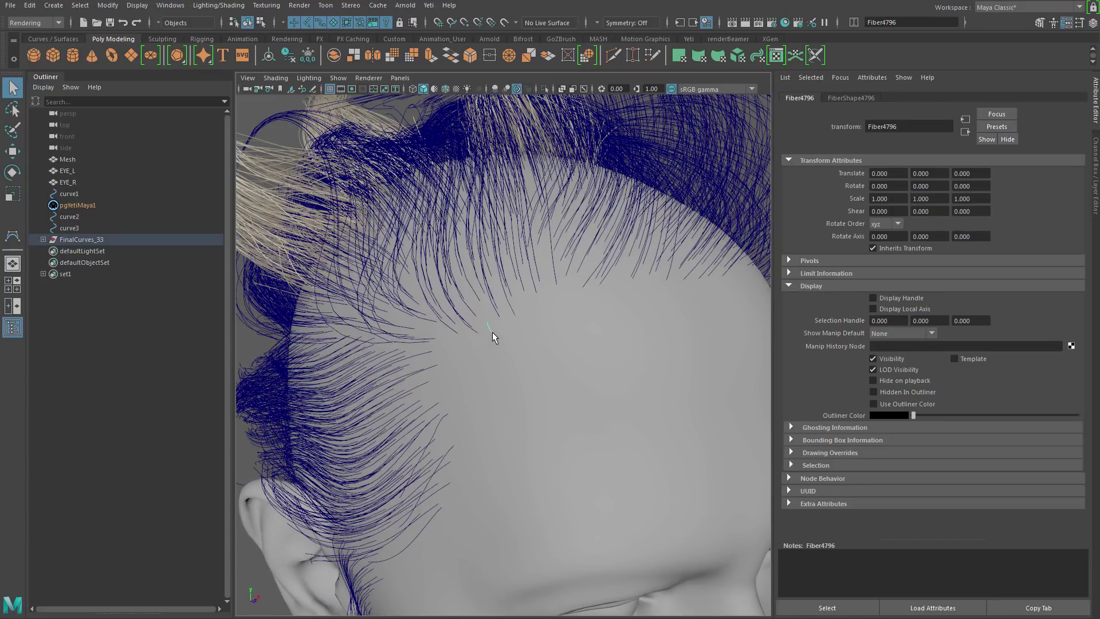
alt+drag(481, 344, 464, 297)
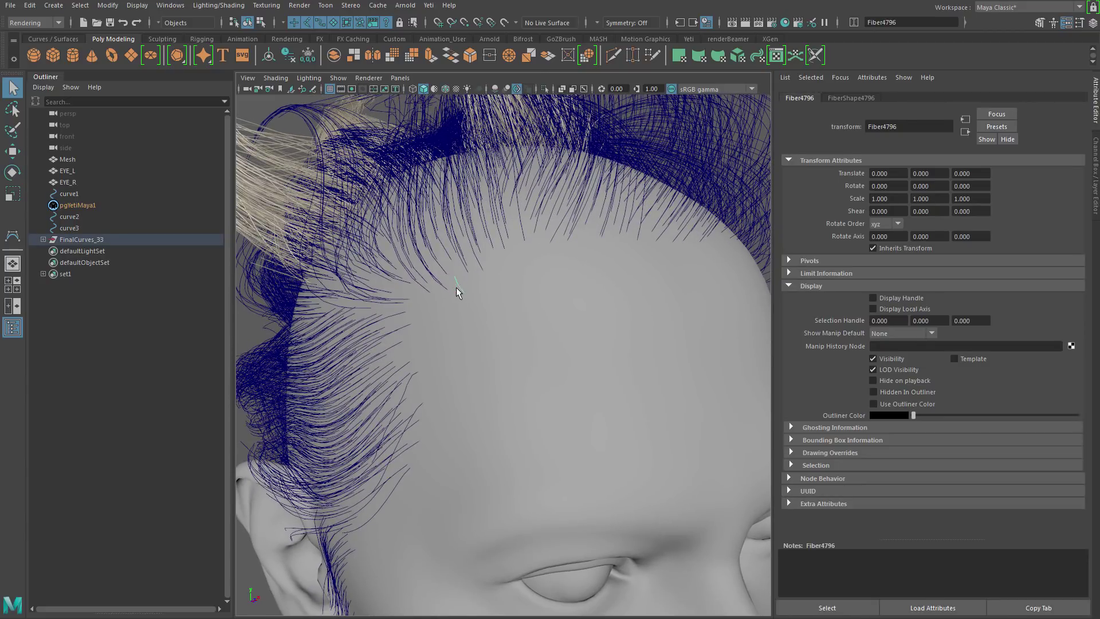
scroll(462, 287, down, 2)
scroll(462, 287, up, 5)
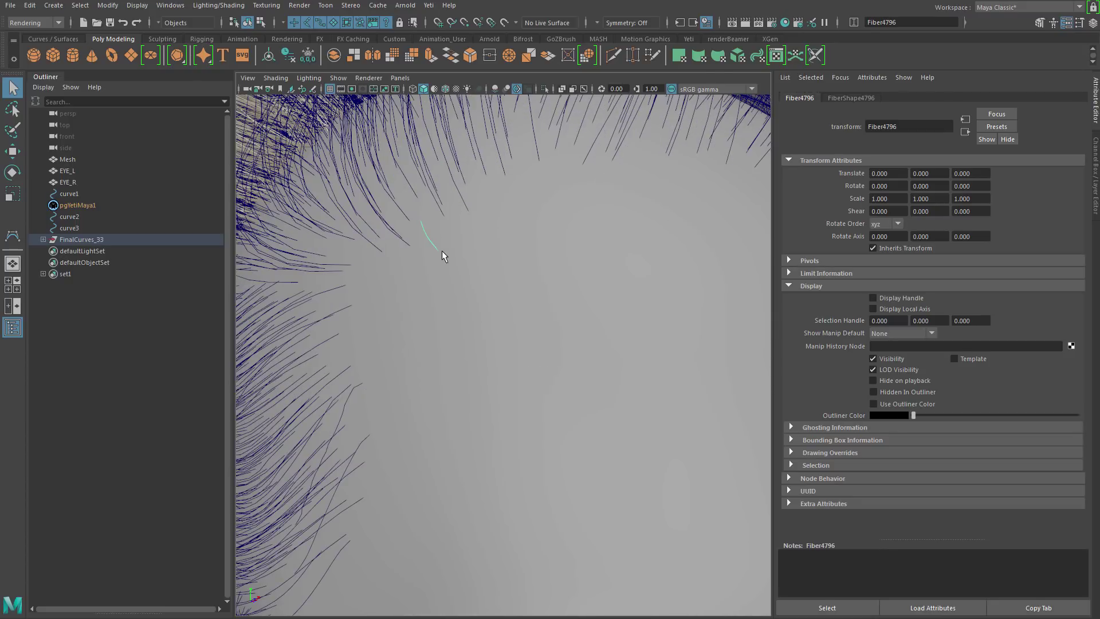
scroll(432, 240, down, 3)
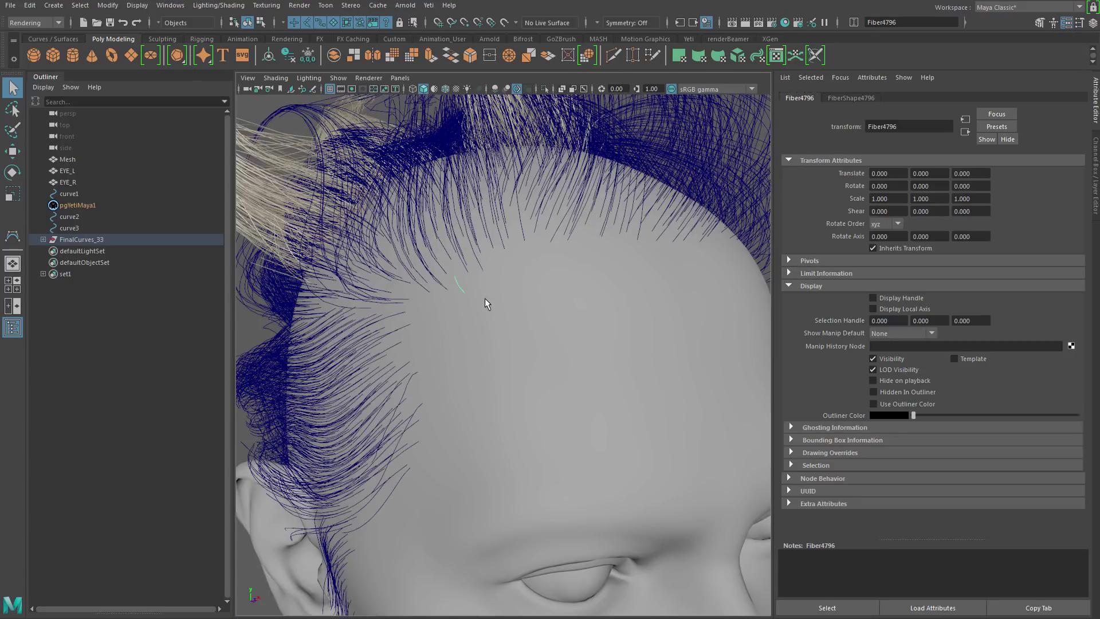
click(485, 299)
scroll(485, 298, down, 2)
alt+drag(494, 304, 445, 326)
click(456, 302)
key(Delete)
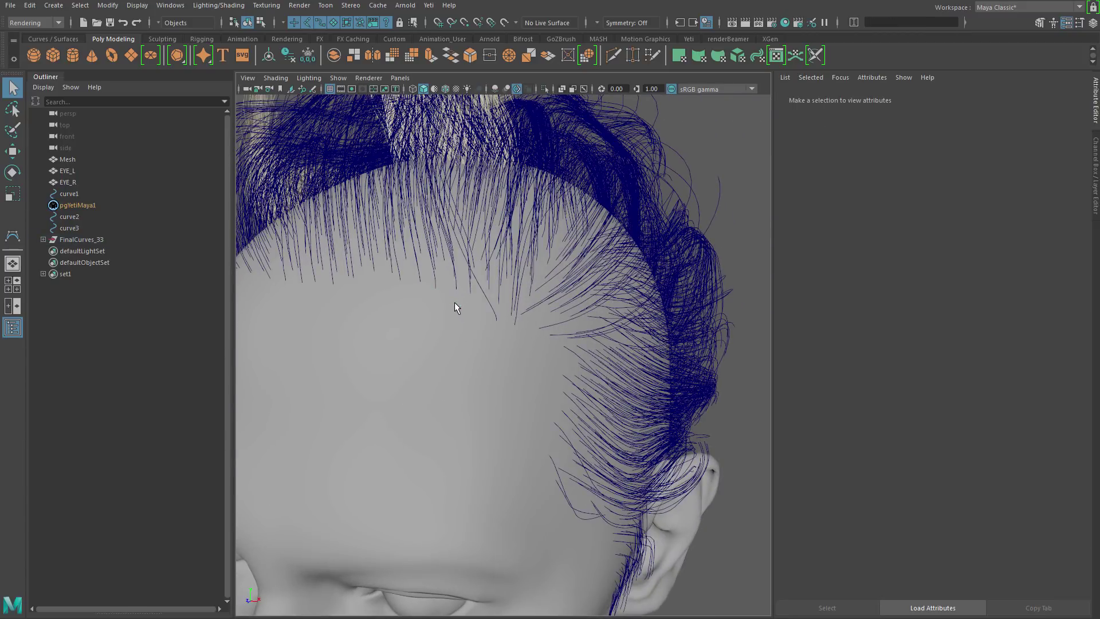
Step: Examine the hair curves around the temple, sideburn and ear, checking how they sit on the head
alt+drag(592, 478, 591, 417)
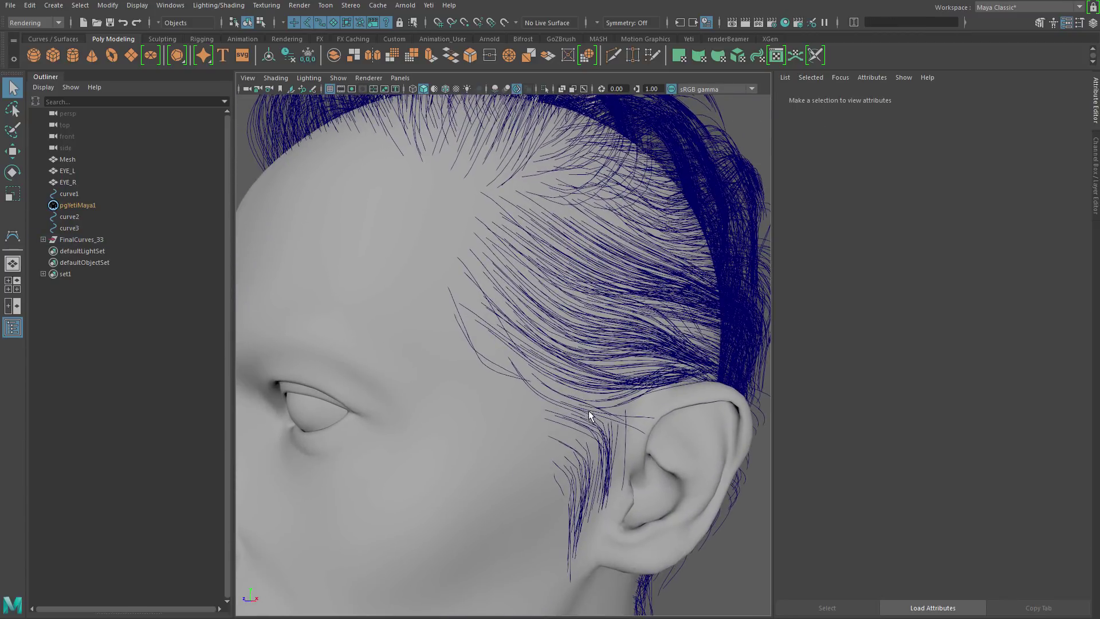
alt+drag(562, 485, 513, 479)
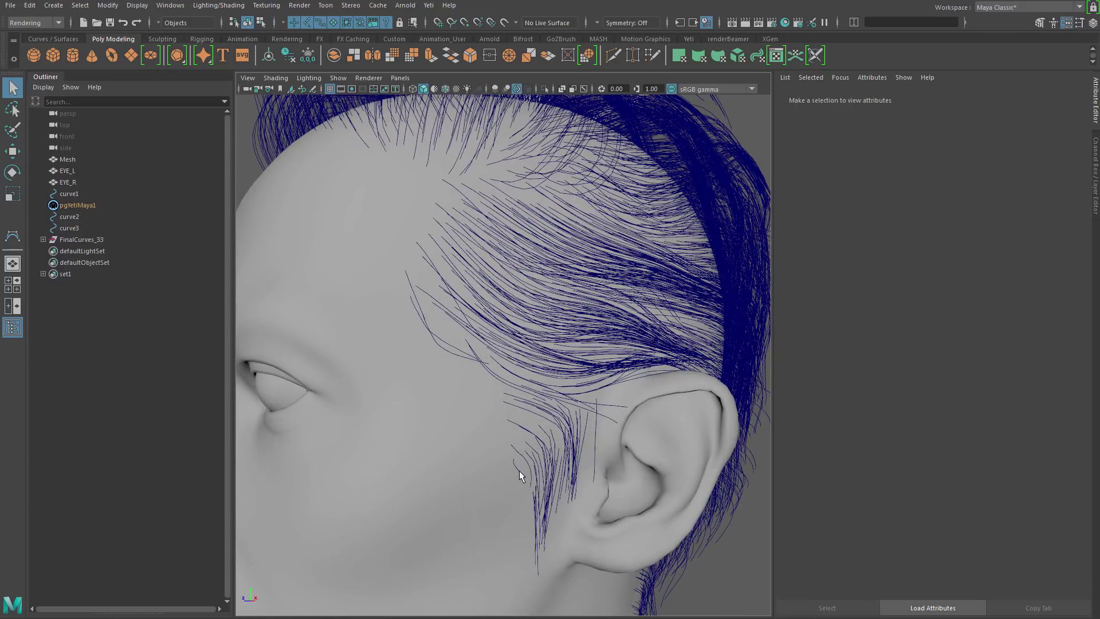
click(520, 471)
click(585, 492)
alt+drag(454, 438, 641, 437)
scroll(710, 456, up, 10)
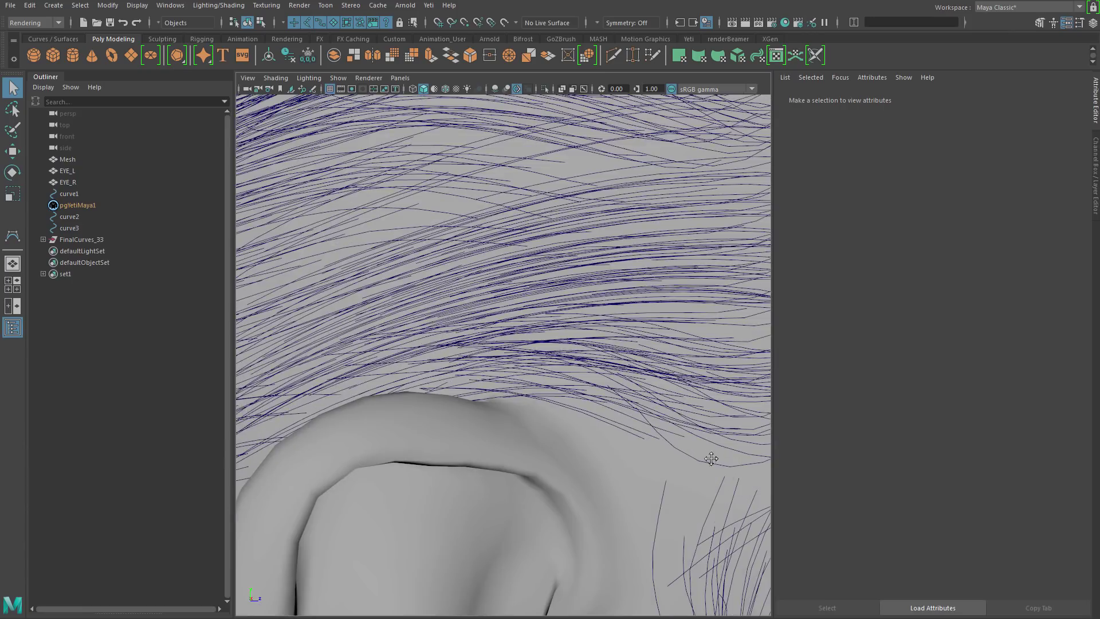
alt+right_drag(531, 293, 569, 311)
alt+drag(570, 311, 505, 309)
alt+right_drag(504, 309, 258, 275)
alt+middle_drag(624, 342, 628, 382)
alt+drag(628, 382, 565, 393)
alt+right_drag(565, 393, 432, 344)
alt+drag(432, 344, 508, 332)
alt+middle_drag(509, 332, 502, 394)
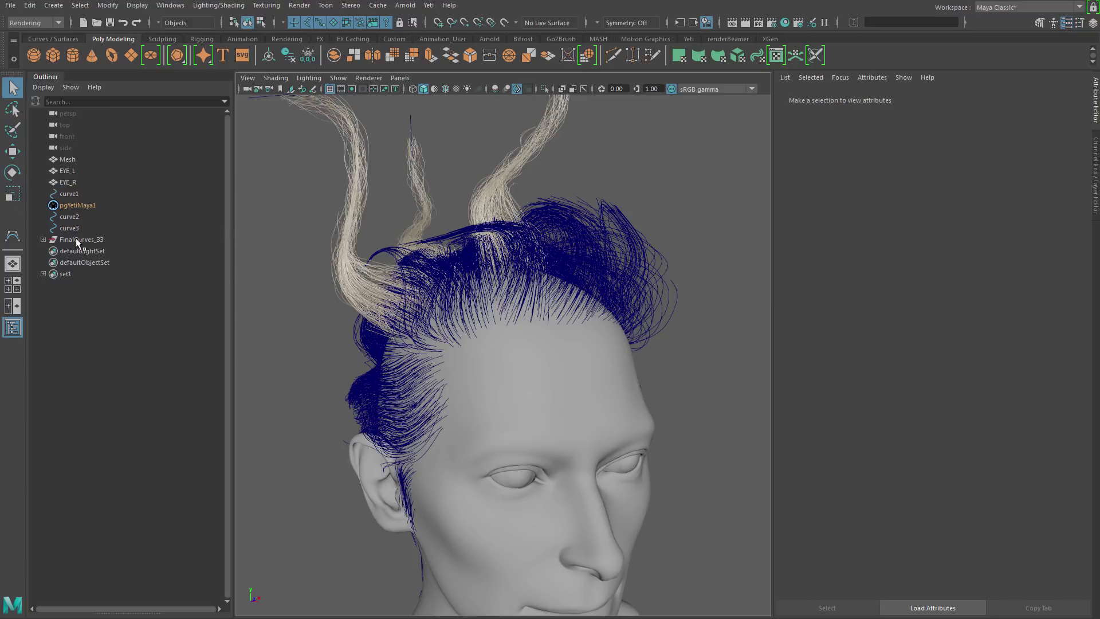
Step: Create a set from all curves Fiber1 to Fiber5015 in the FinalCurves_33 group
click(42, 239)
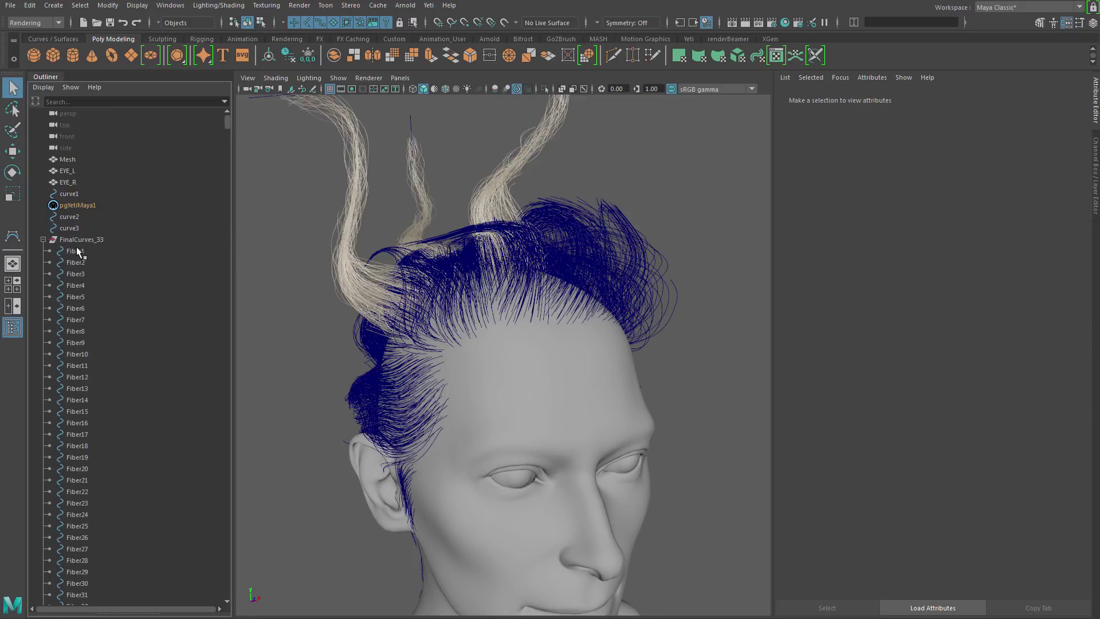
click(76, 251)
drag(225, 118, 226, 605)
shift+click(99, 561)
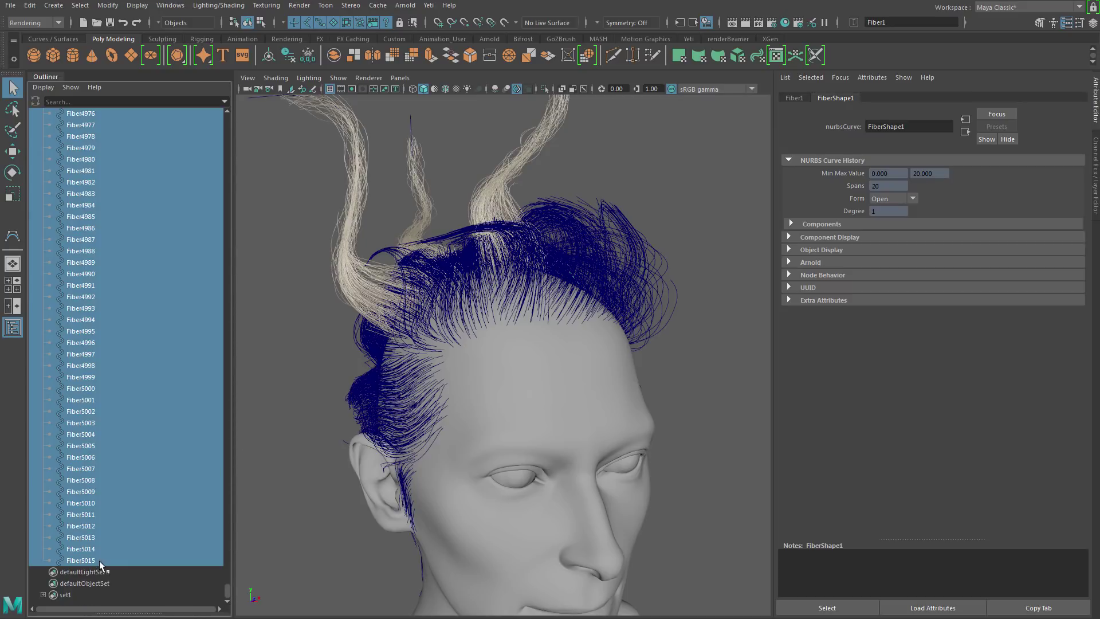
click(50, 6)
mouse_move(120, 235)
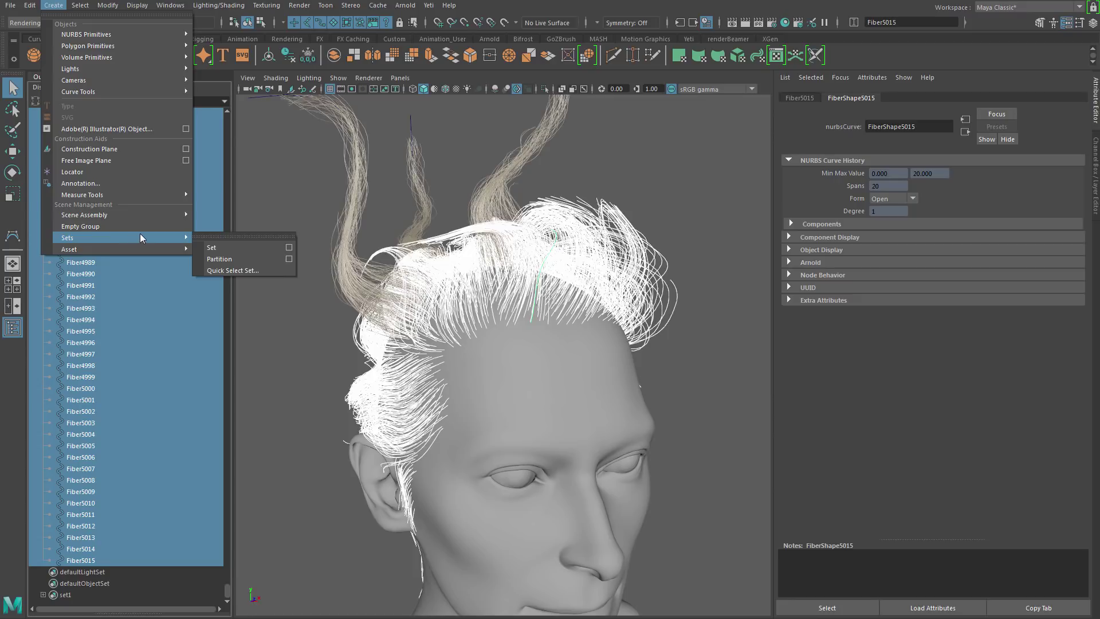
click(212, 247)
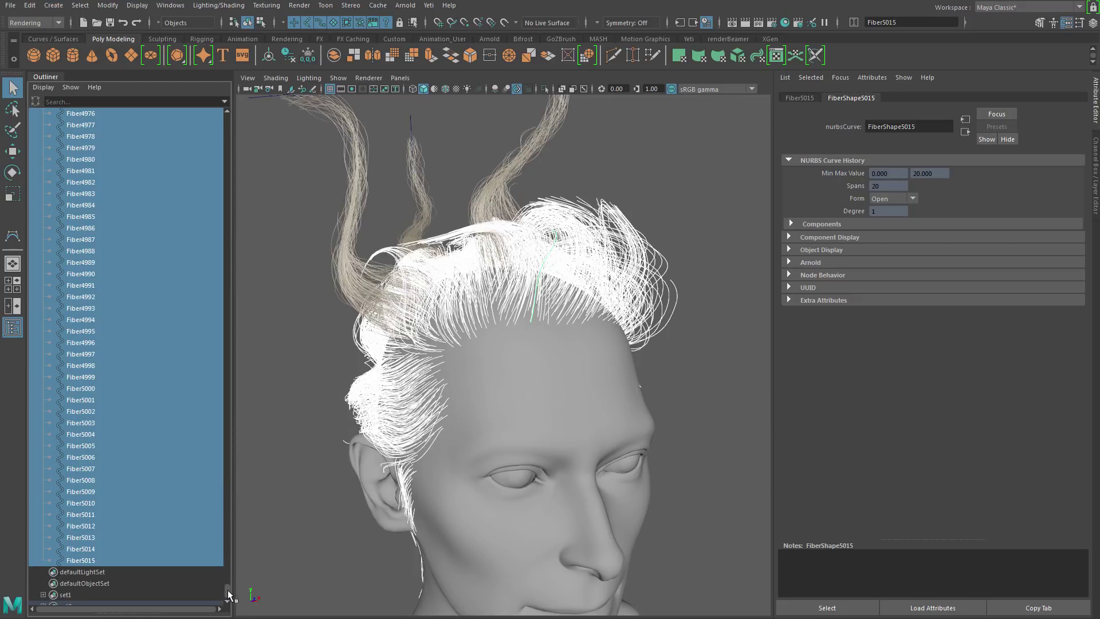
drag(228, 593, 232, 118)
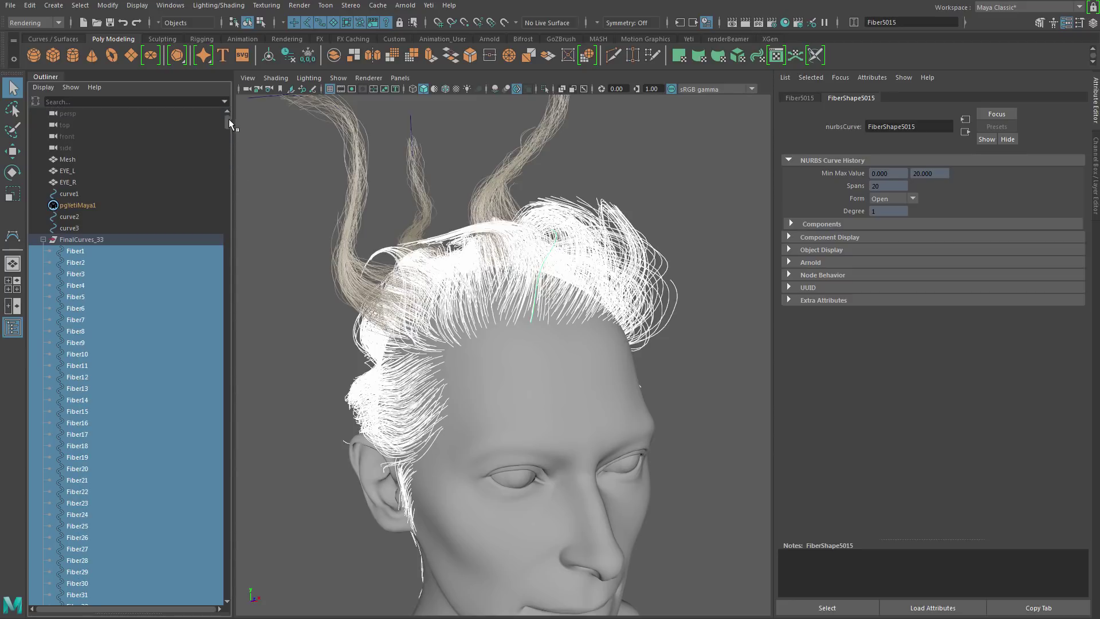
click(43, 240)
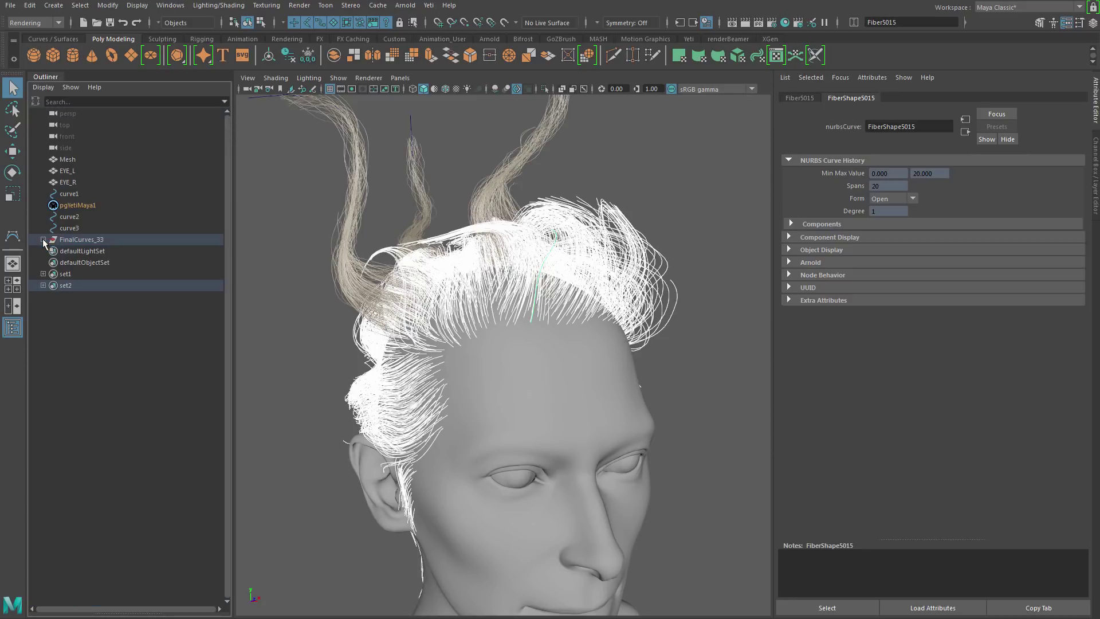
Step: Add set2 to the Input Guide Sets of the pgYetiMaya1 node
click(86, 205)
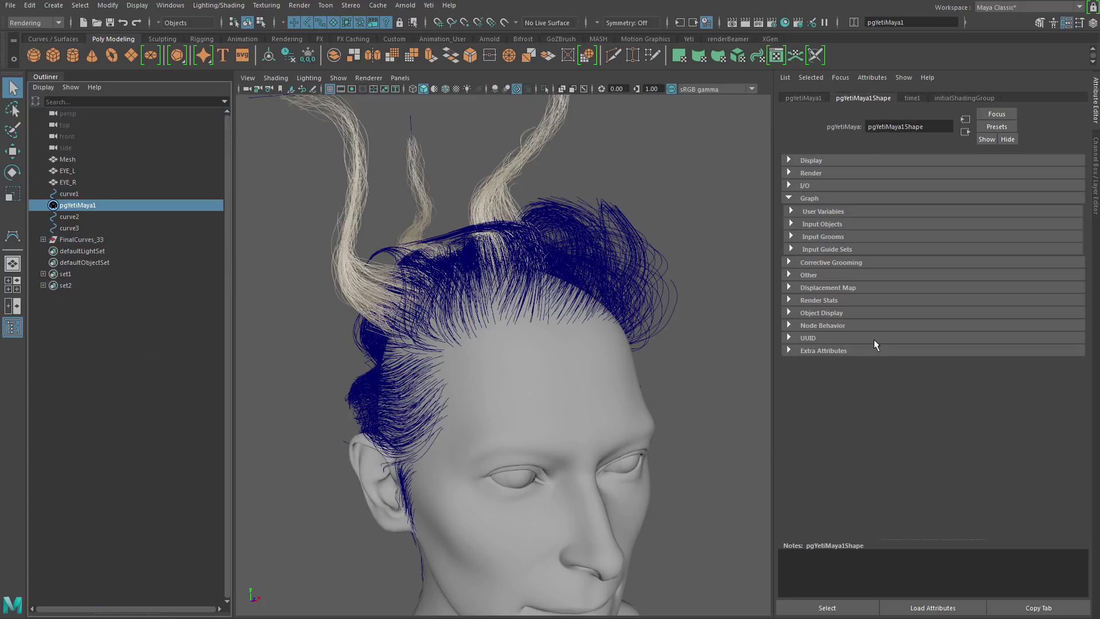
click(791, 249)
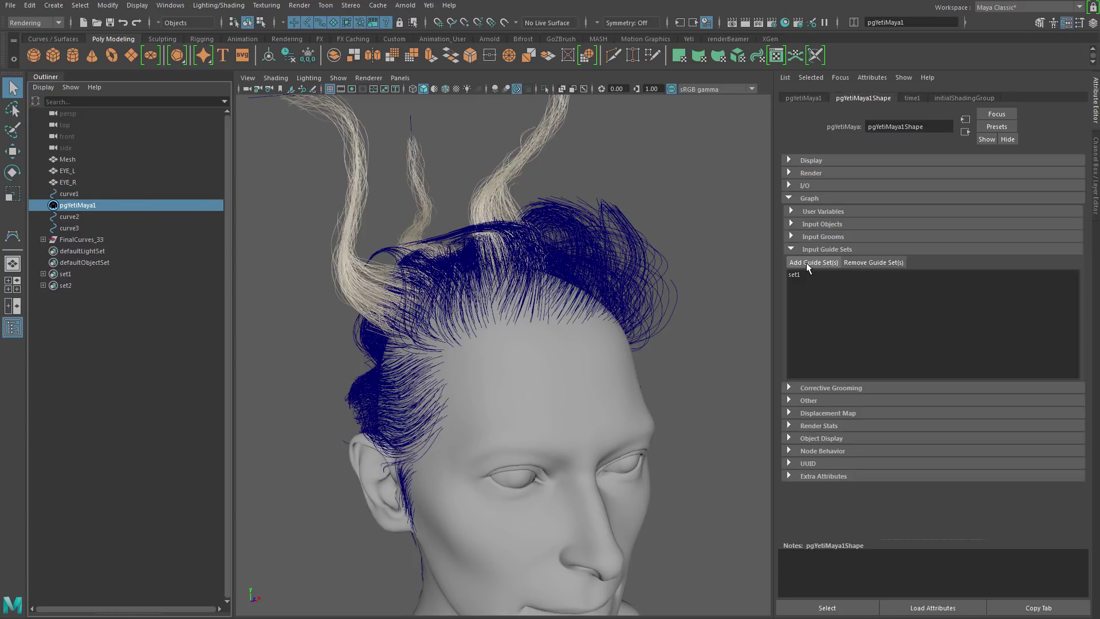
click(806, 262)
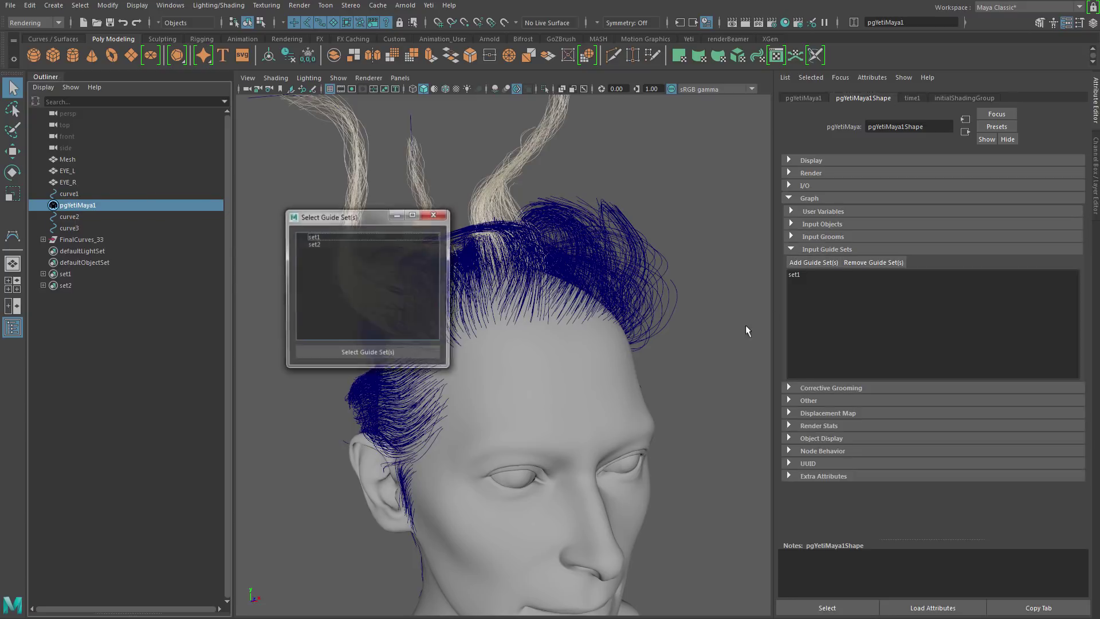
click(314, 244)
click(348, 357)
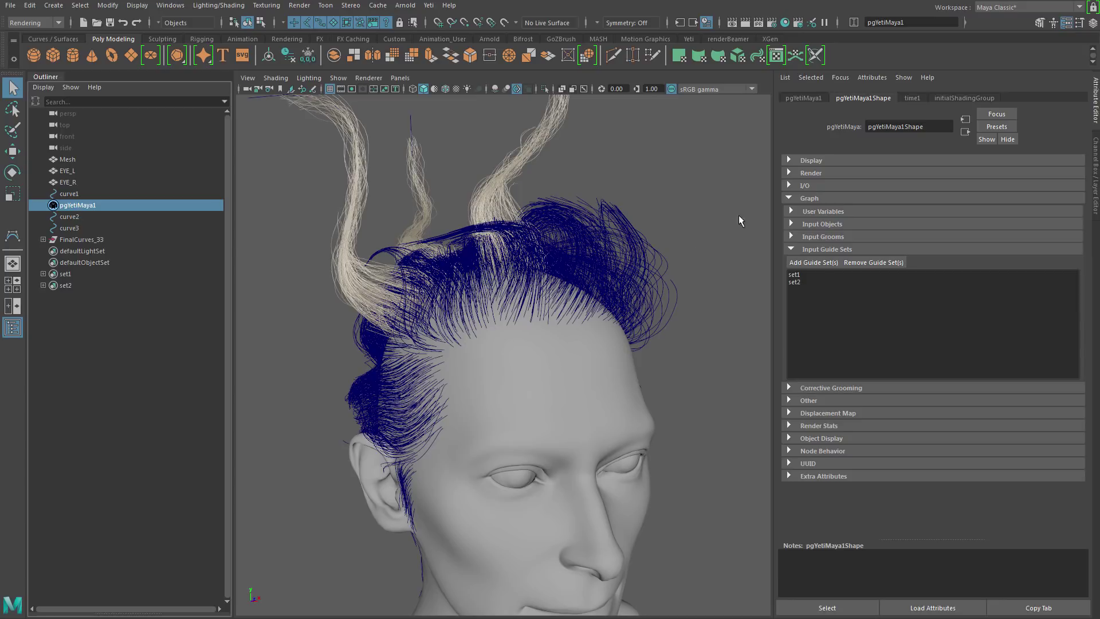
click(790, 249)
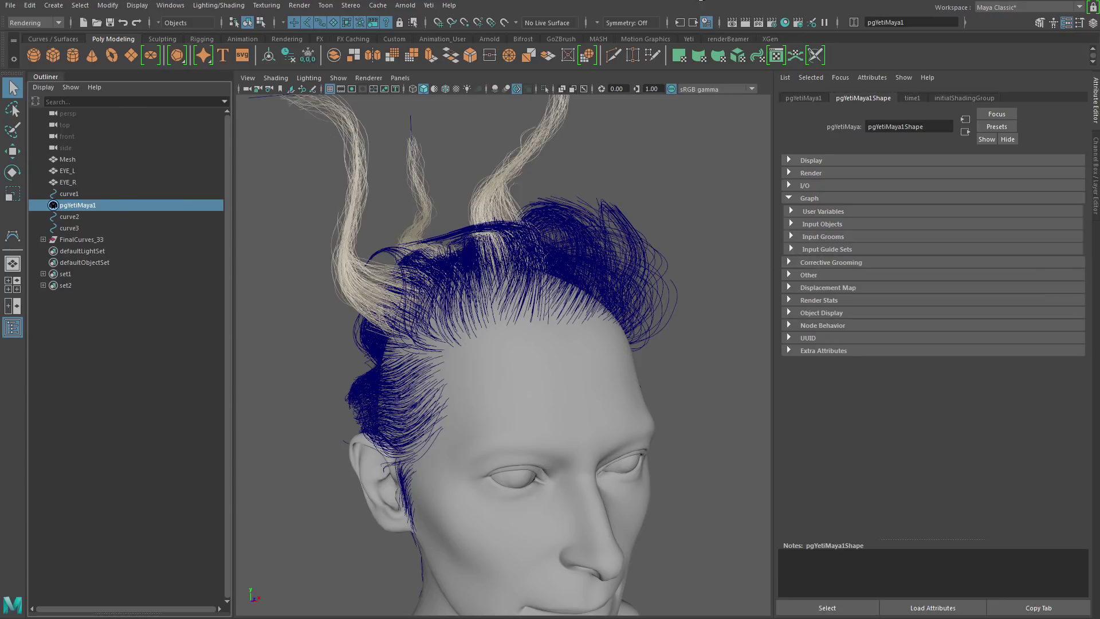
Step: Open the Yeti Graph Editor for pgYetiMaya1 and frame its node graph
click(429, 5)
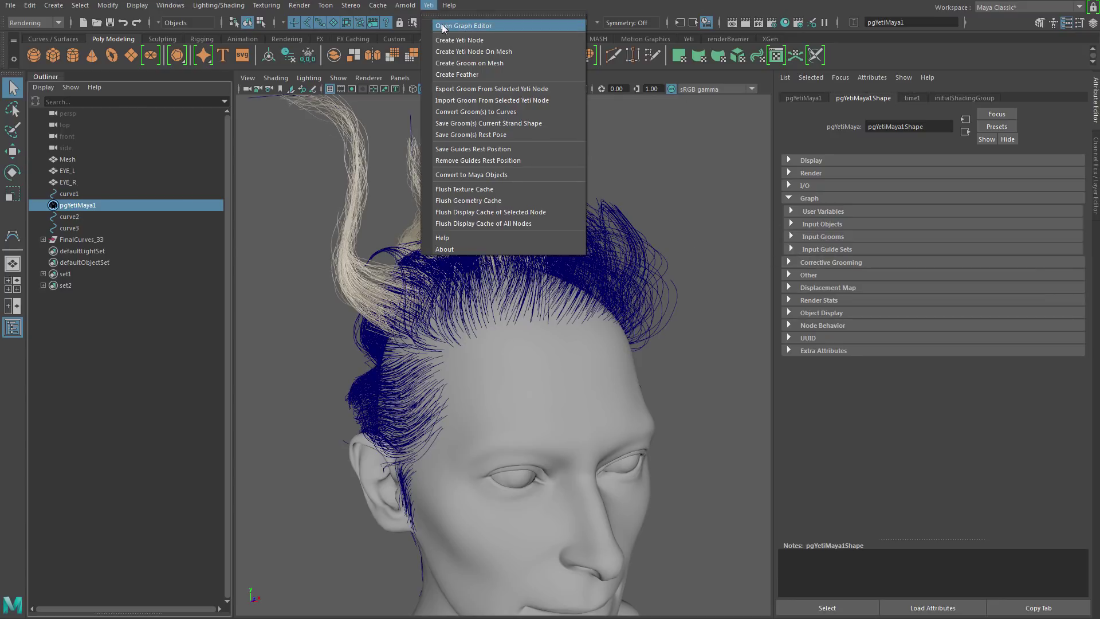
click(441, 26)
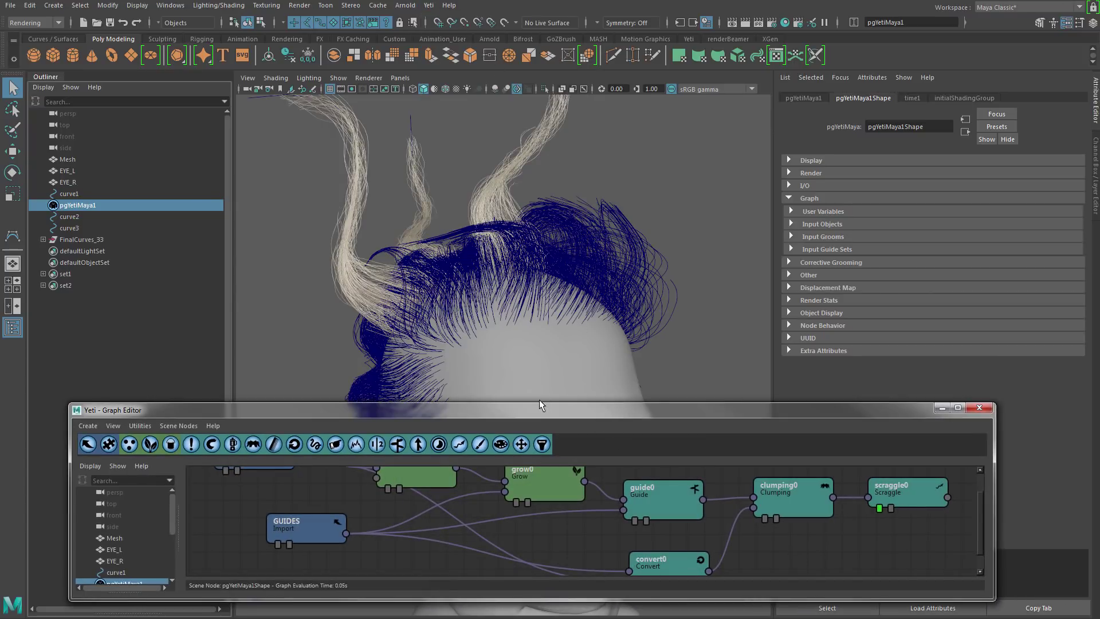
drag(539, 402, 538, 373)
key(f)
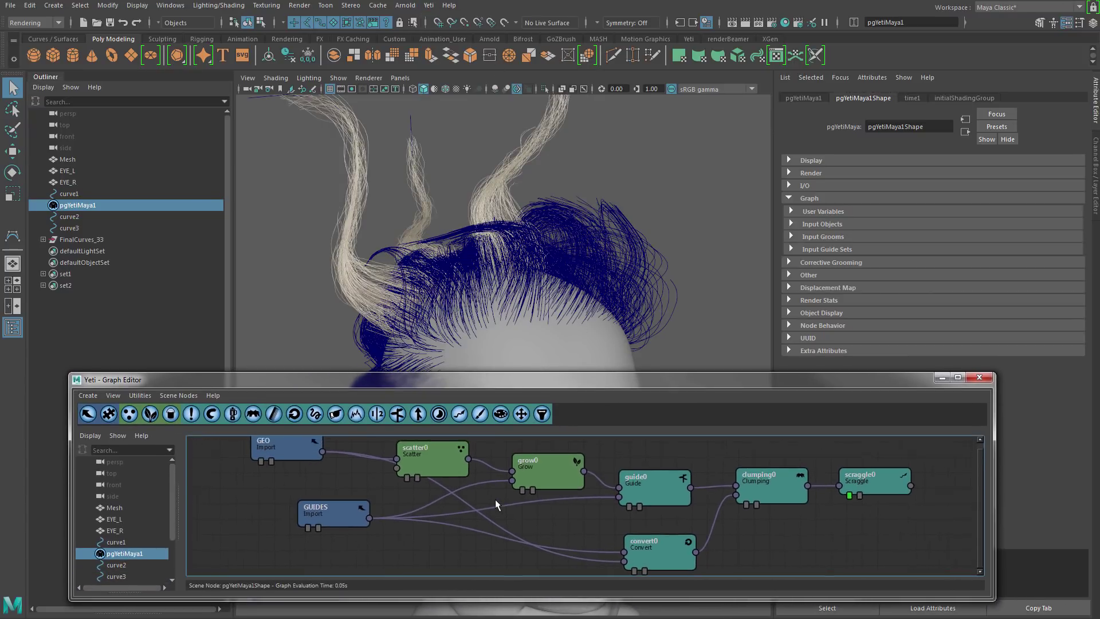
Step: Set the selection of the GUIDES import node to set2 and close the Graph Editor
double_click(335, 517)
drag(24, 73, 409, 111)
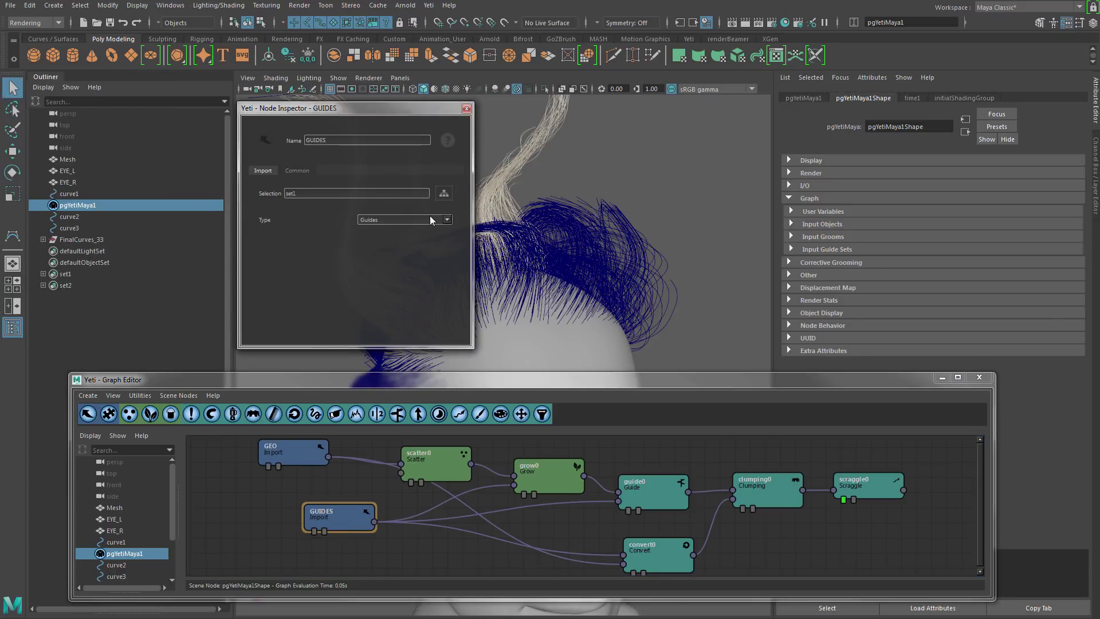
click(444, 193)
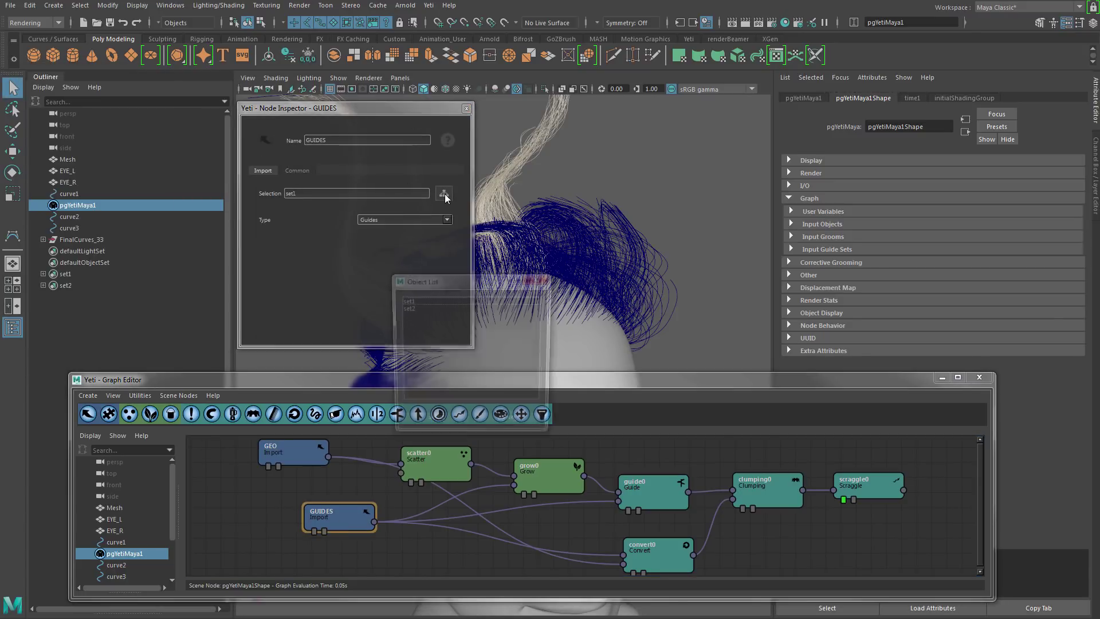
click(406, 307)
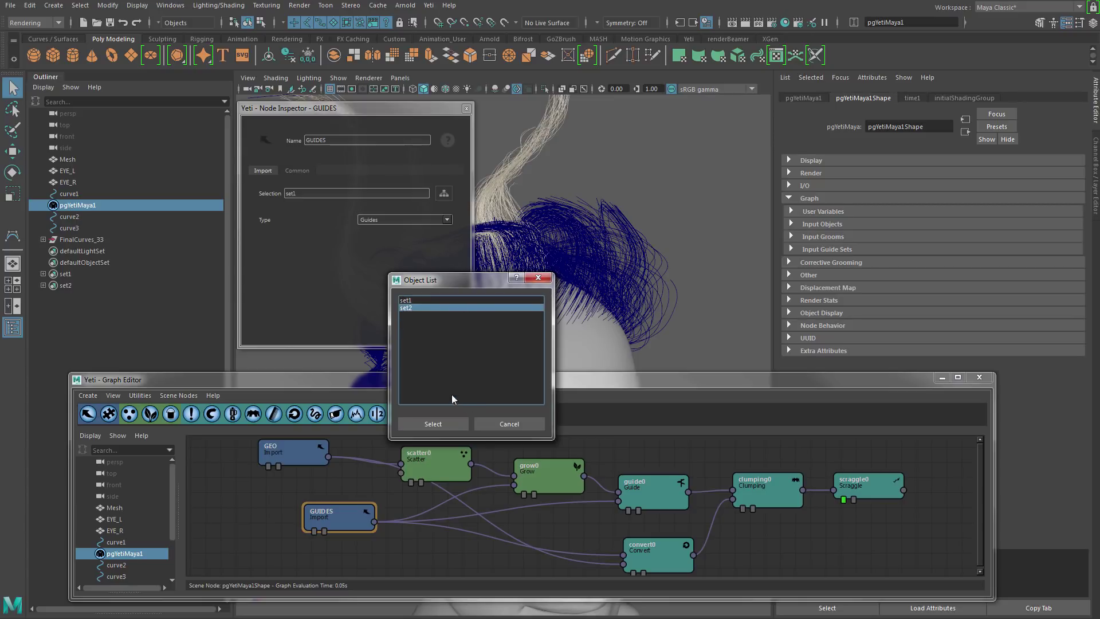
click(436, 424)
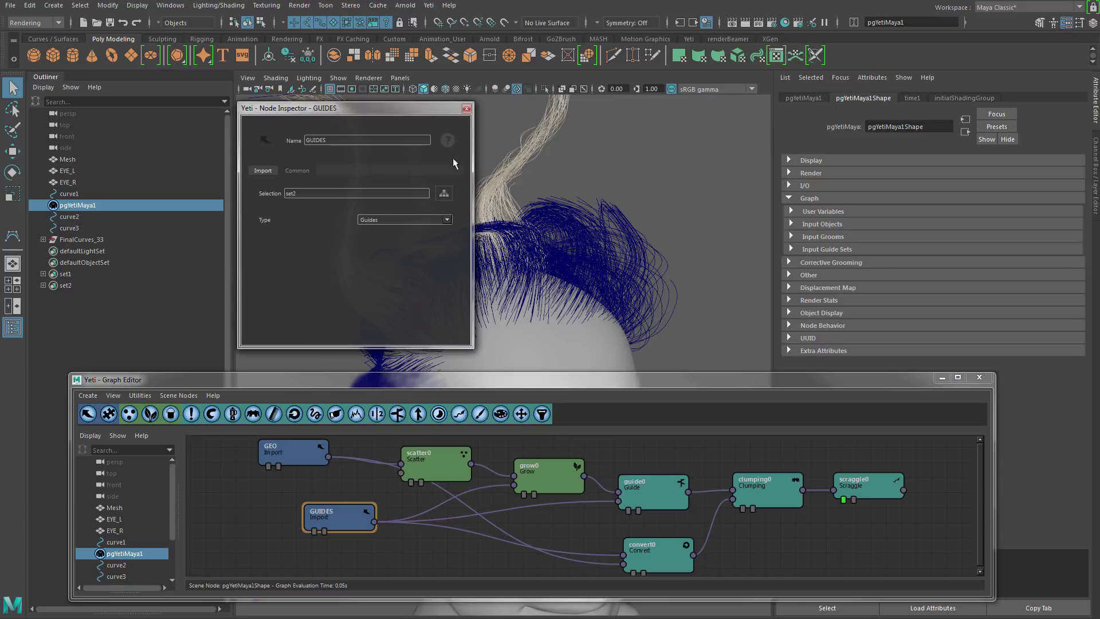
click(467, 108)
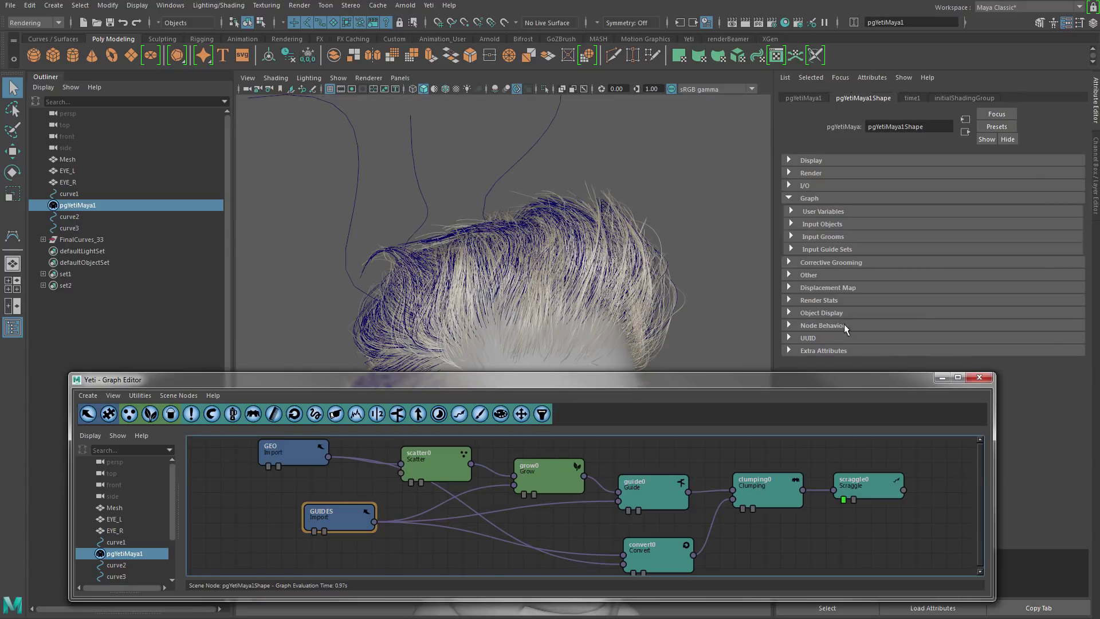
click(979, 377)
Step: Delete the old guide curves curve1, curve2 and curve3 along with set1
scroll(492, 302, up, 2)
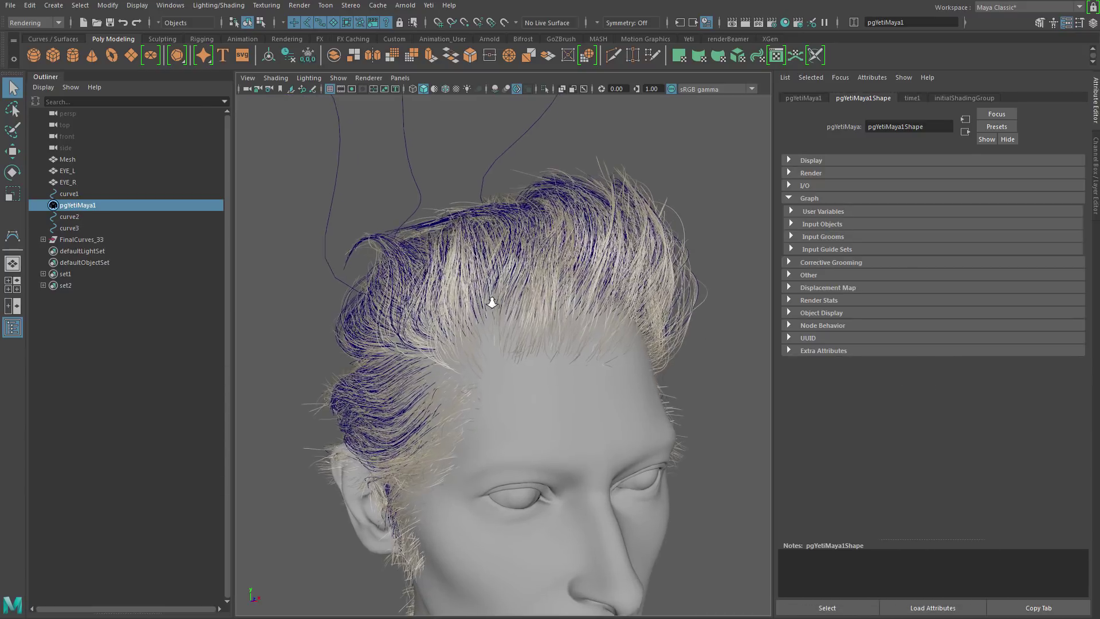
alt+drag(493, 302, 345, 182)
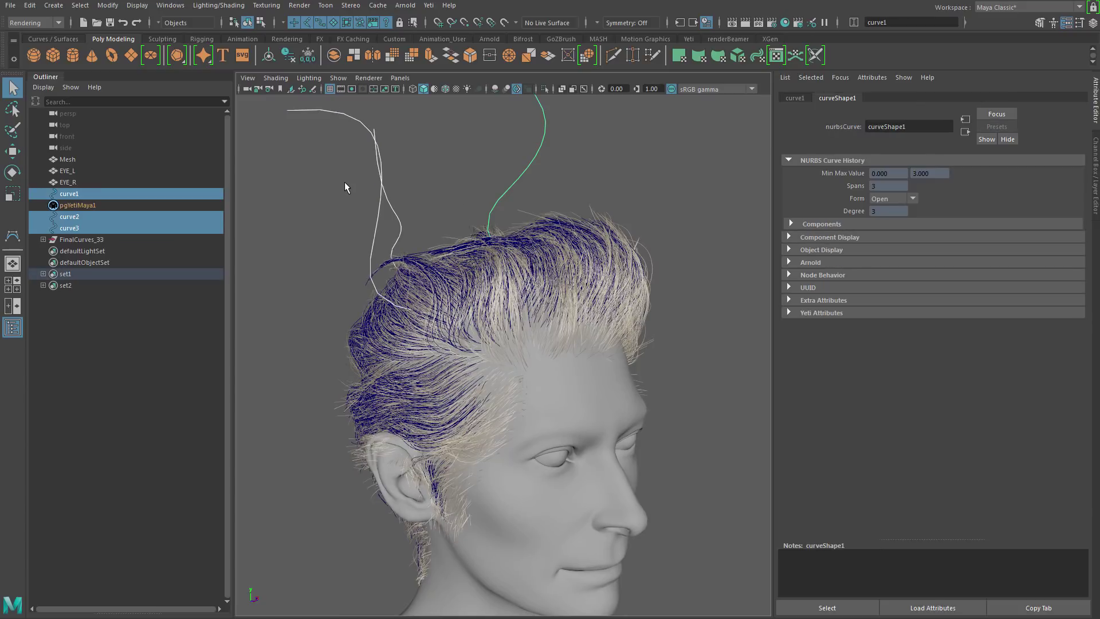
key(Delete)
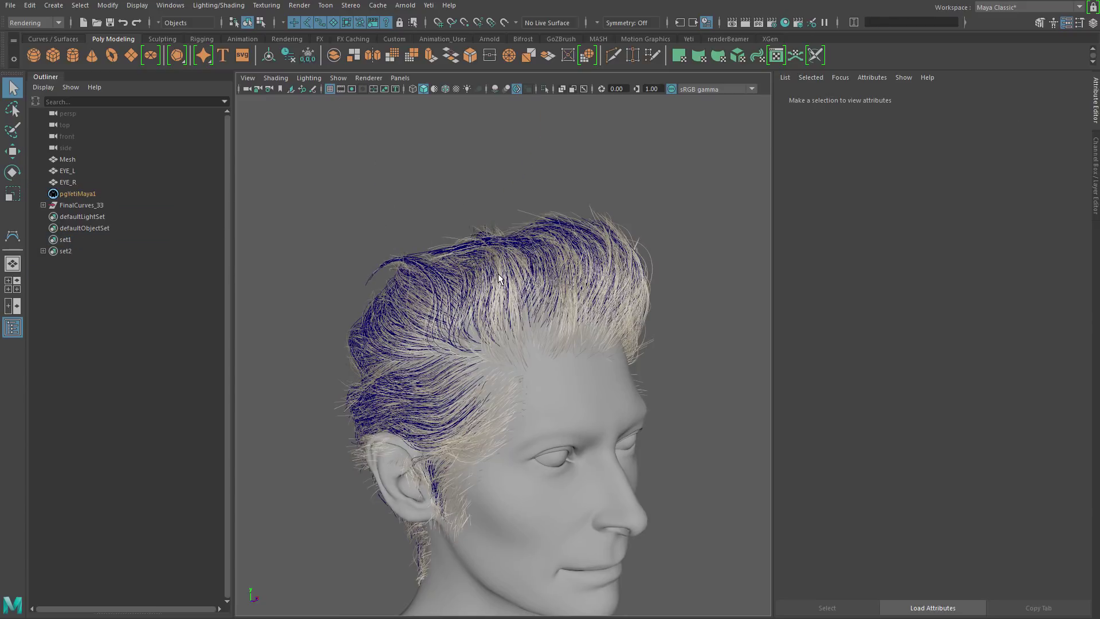
click(66, 239)
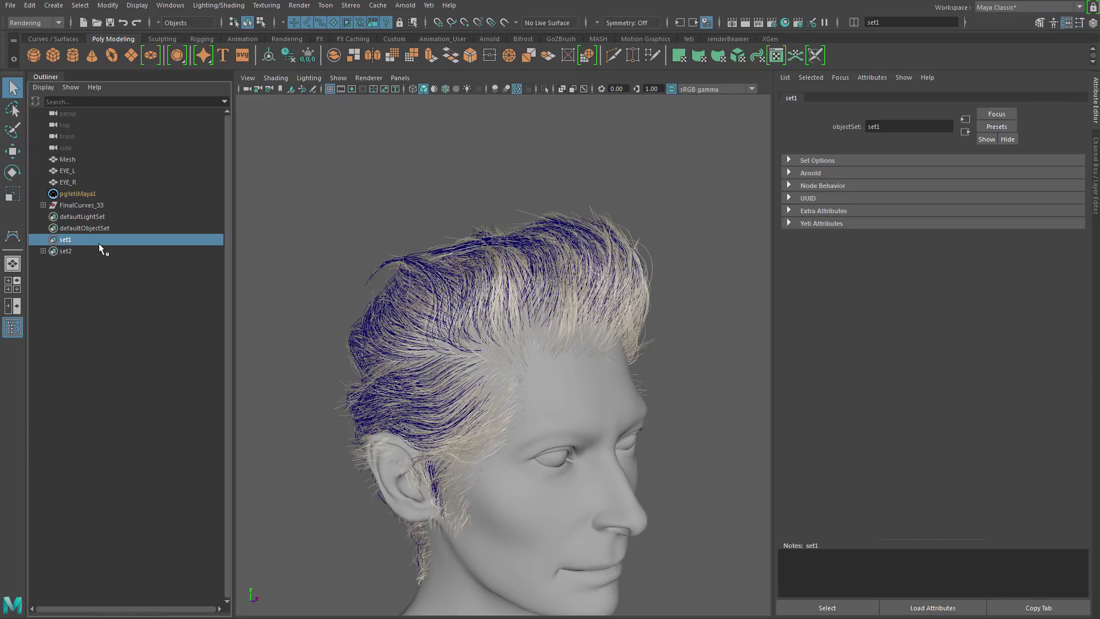
key(Delete)
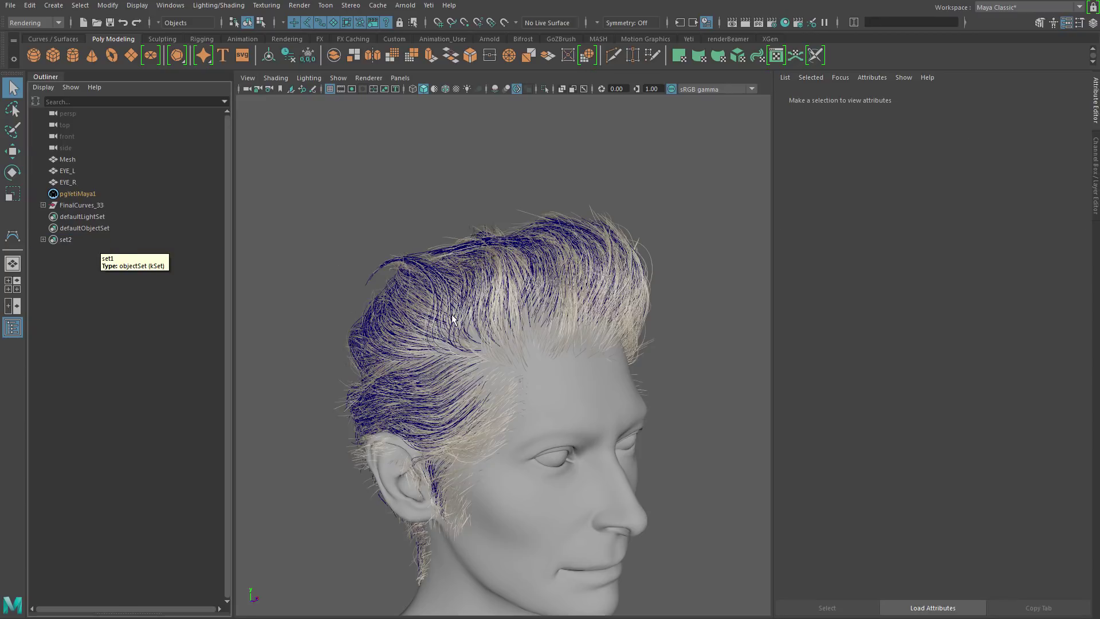
Step: Reopen the Yeti Graph Editor and load the node graph of pgYetiMaya1
alt+drag(453, 319, 543, 311)
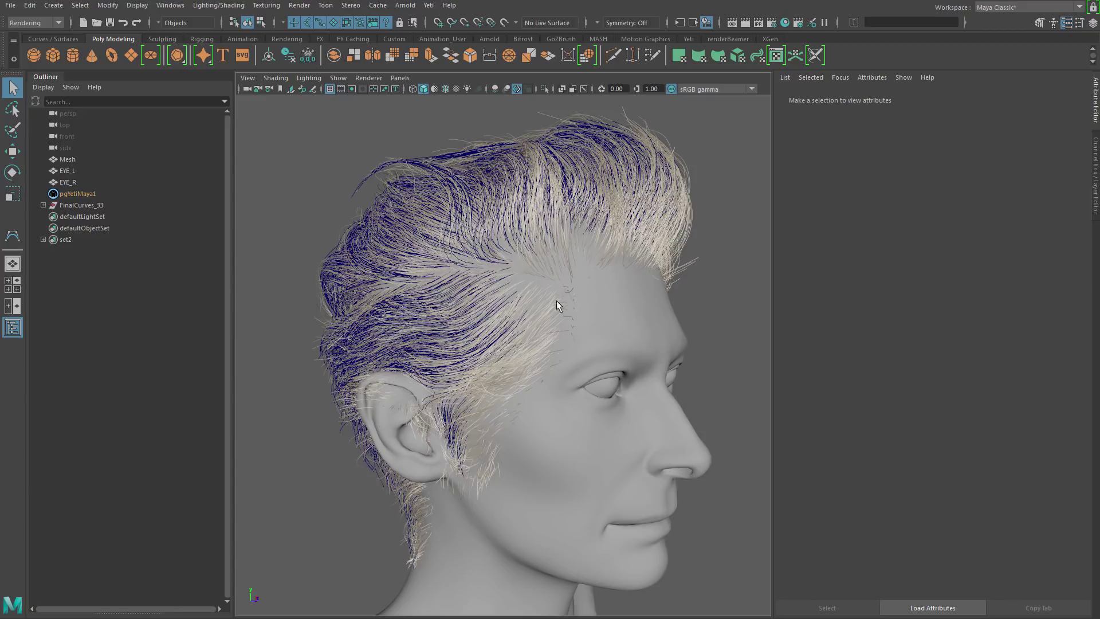
alt+drag(542, 366, 561, 414)
scroll(551, 414, up, 4)
scroll(540, 412, down, 2)
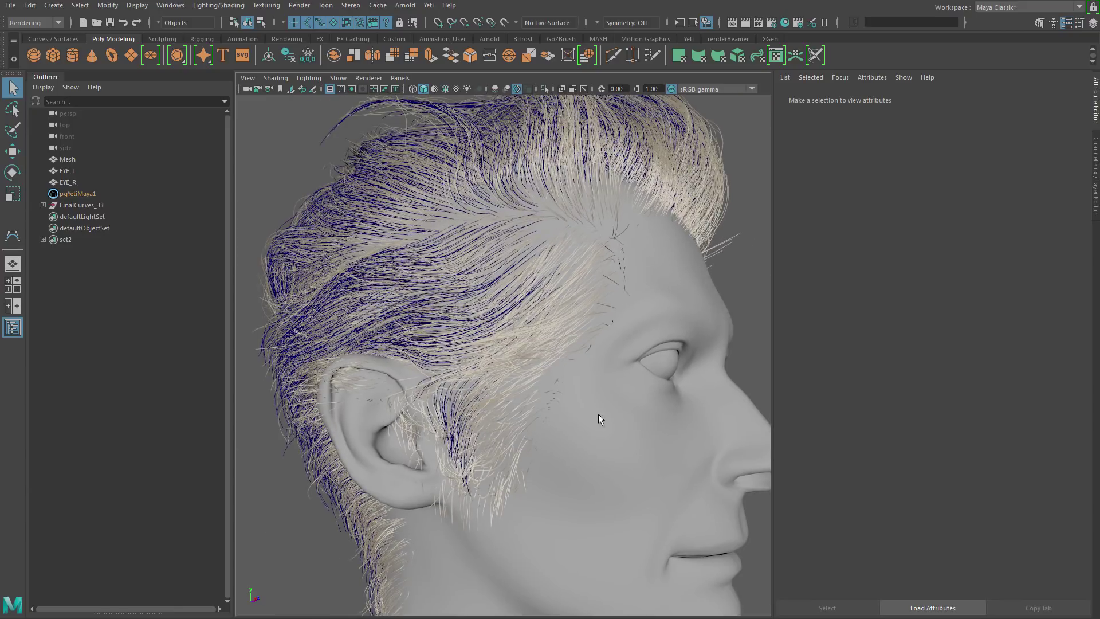
scroll(553, 411, down, 3)
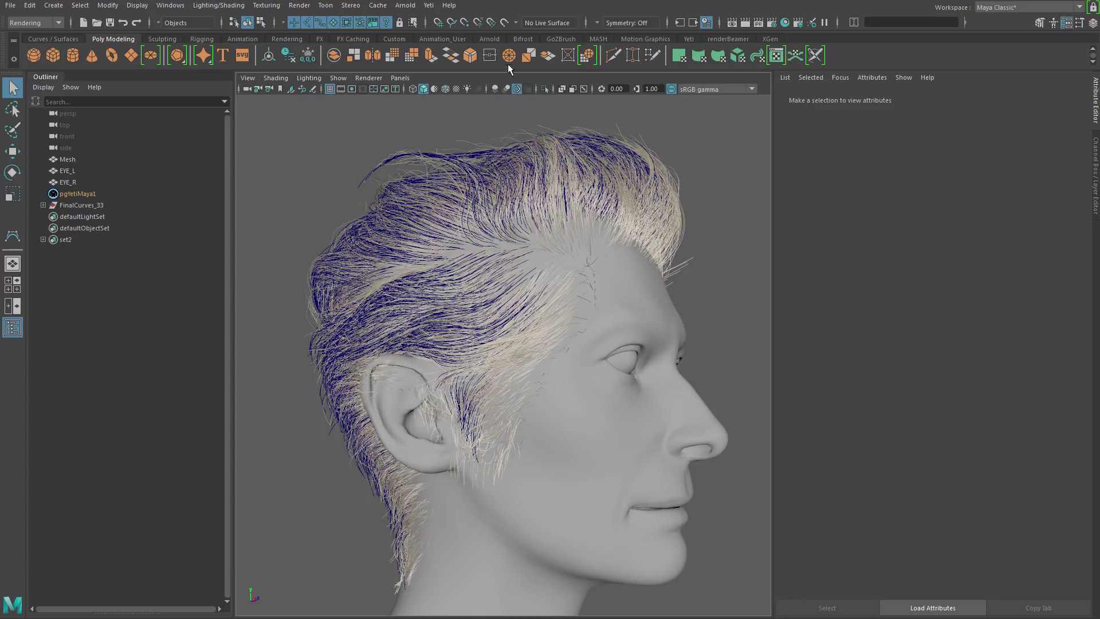
click(429, 6)
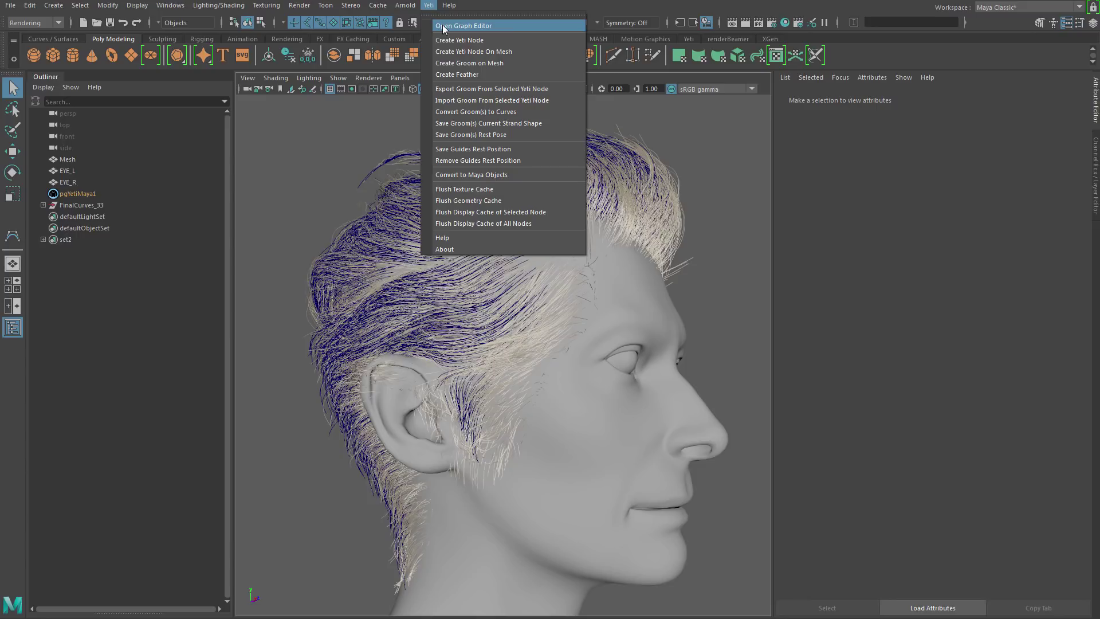
click(445, 27)
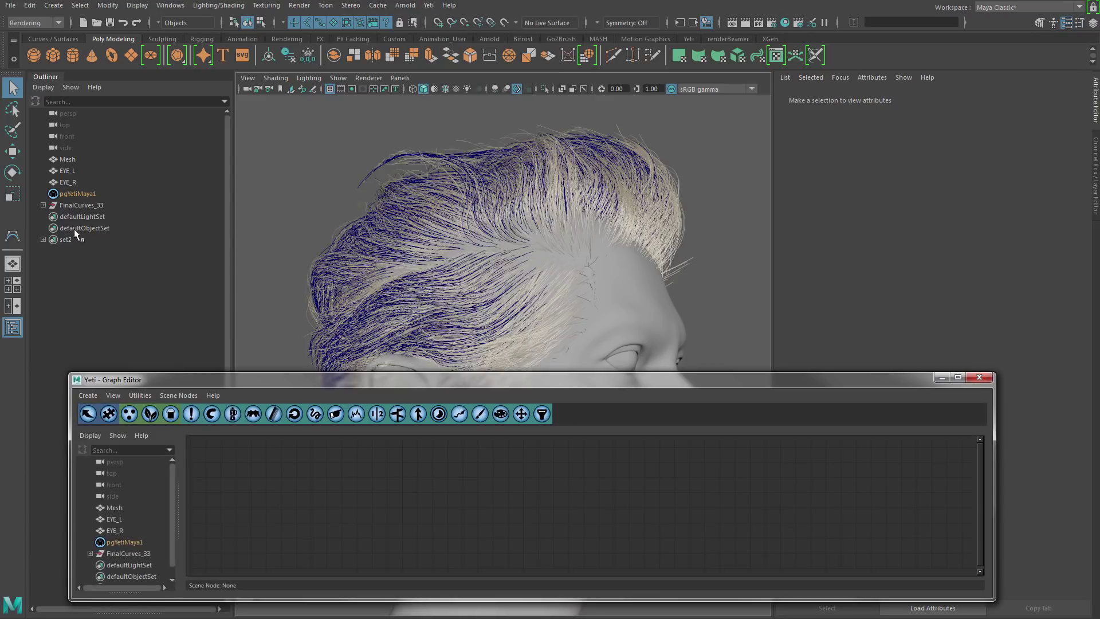
click(74, 195)
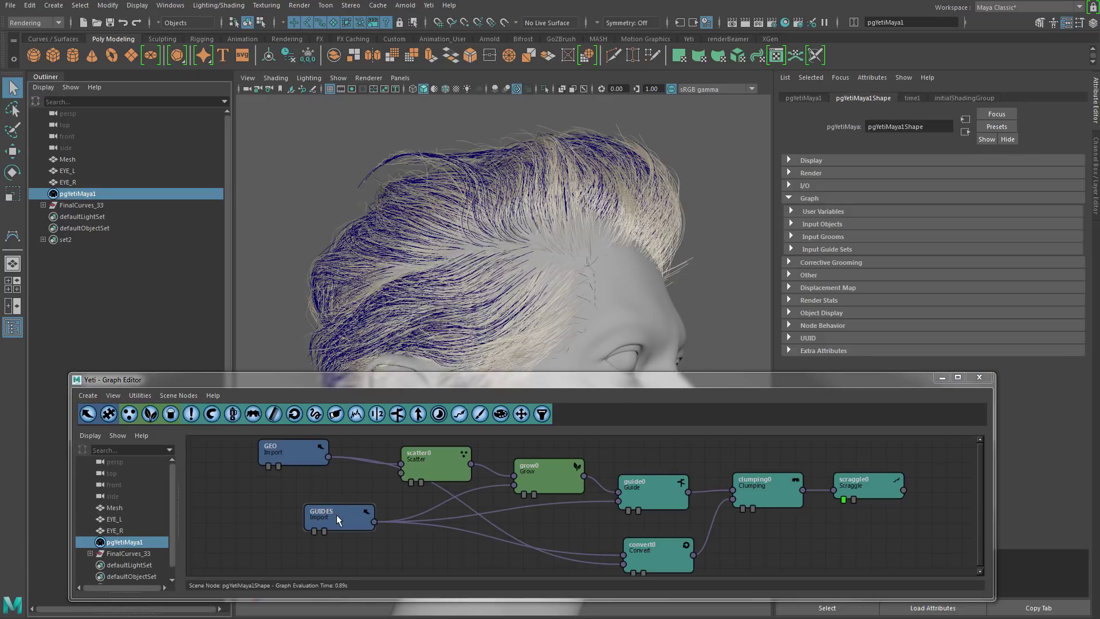
Step: Space out the import and scatter nodes and insert a Texture node between GEO and scatter0
drag(336, 515, 318, 540)
drag(432, 465, 452, 454)
drag(280, 458, 269, 466)
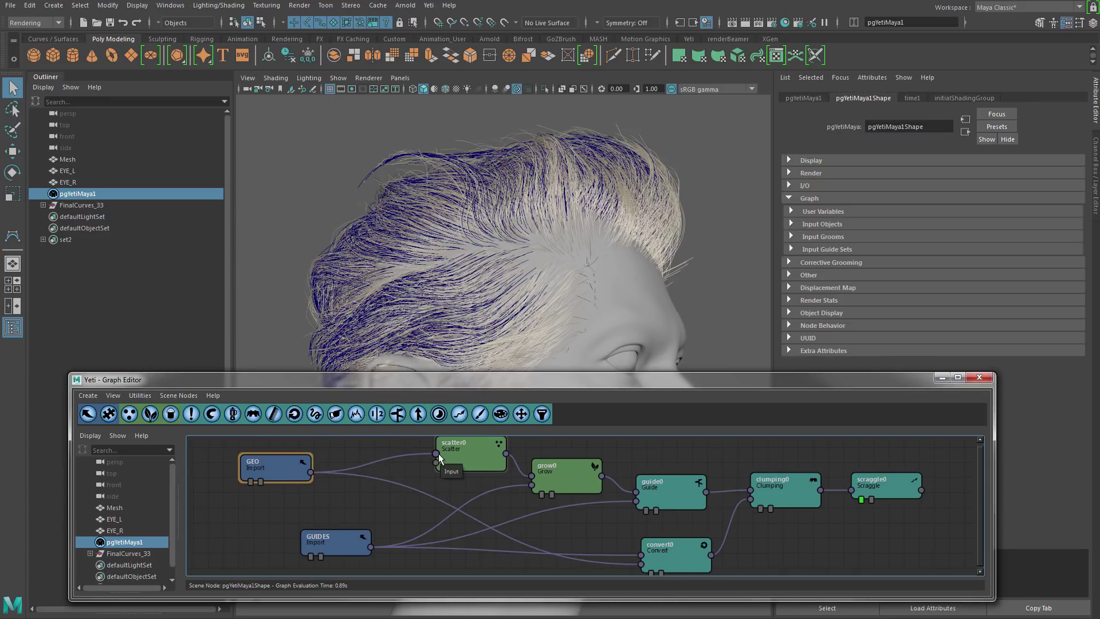
click(500, 413)
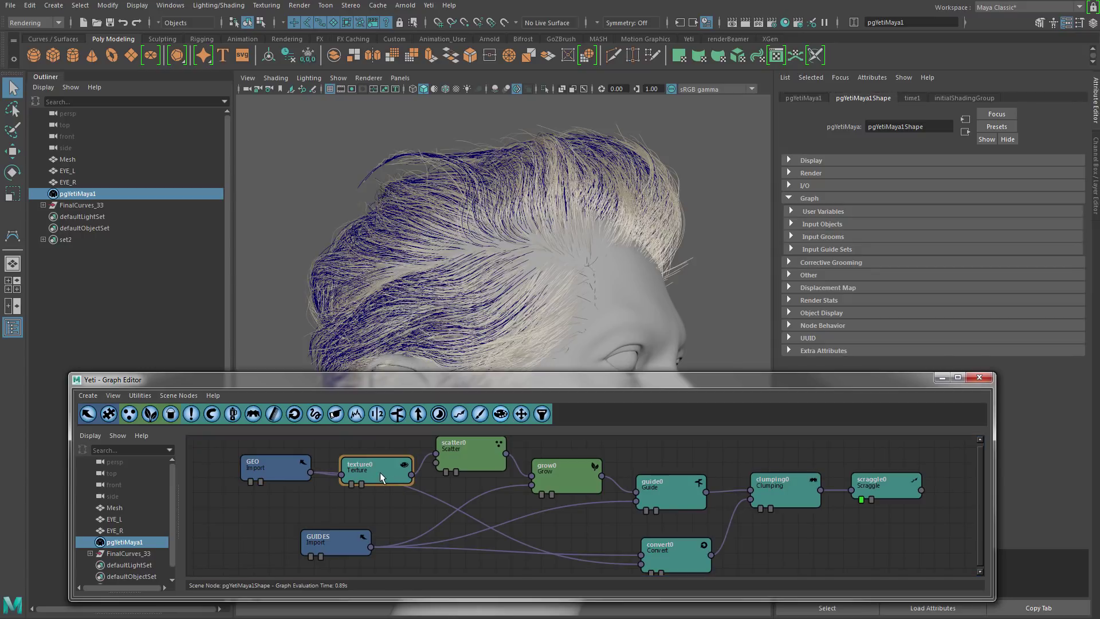
drag(375, 457, 361, 438)
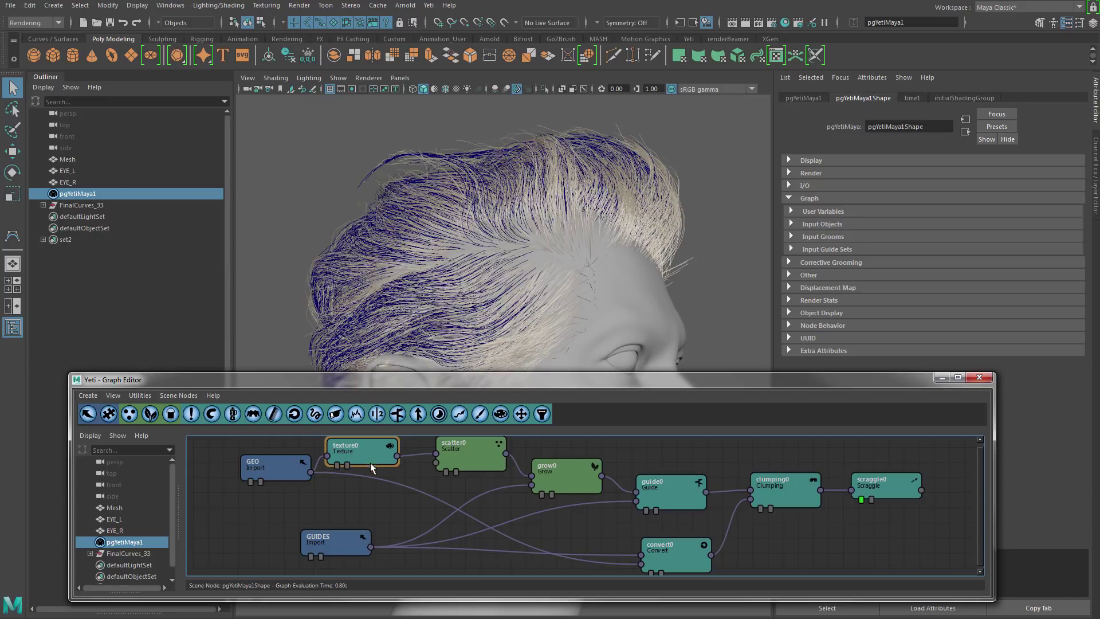
Step: Load the HairDensity-TM1001.tif map into the texture0 node, with the YETI UDIM.txt notes available in Notepad
double_click(363, 452)
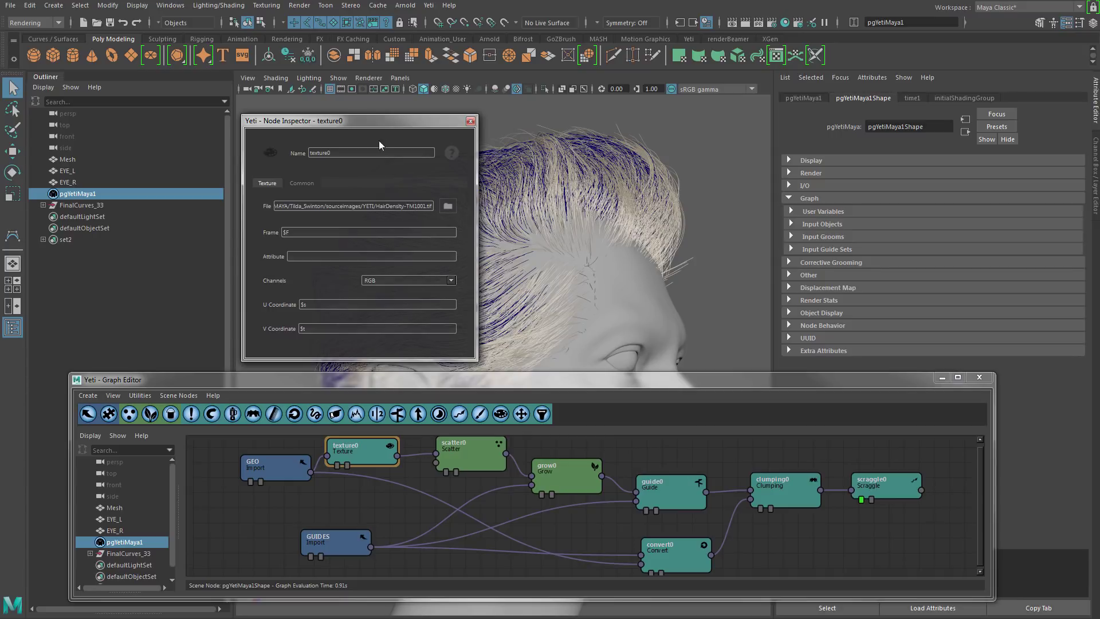
drag(379, 122, 295, 101)
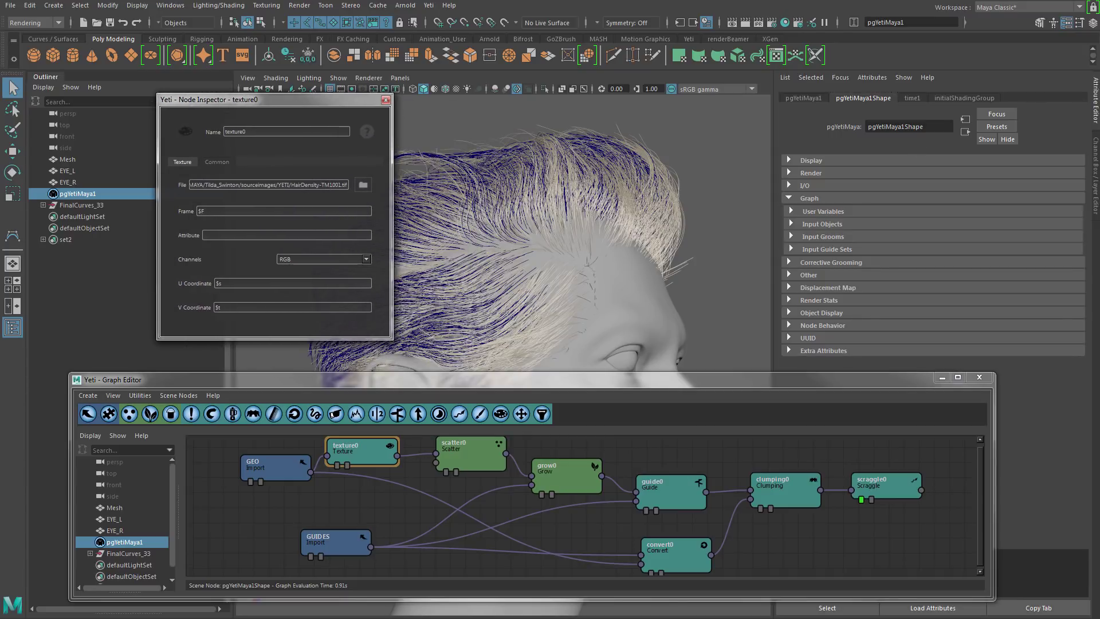
key(alt+Tab)
drag(579, 127, 601, 127)
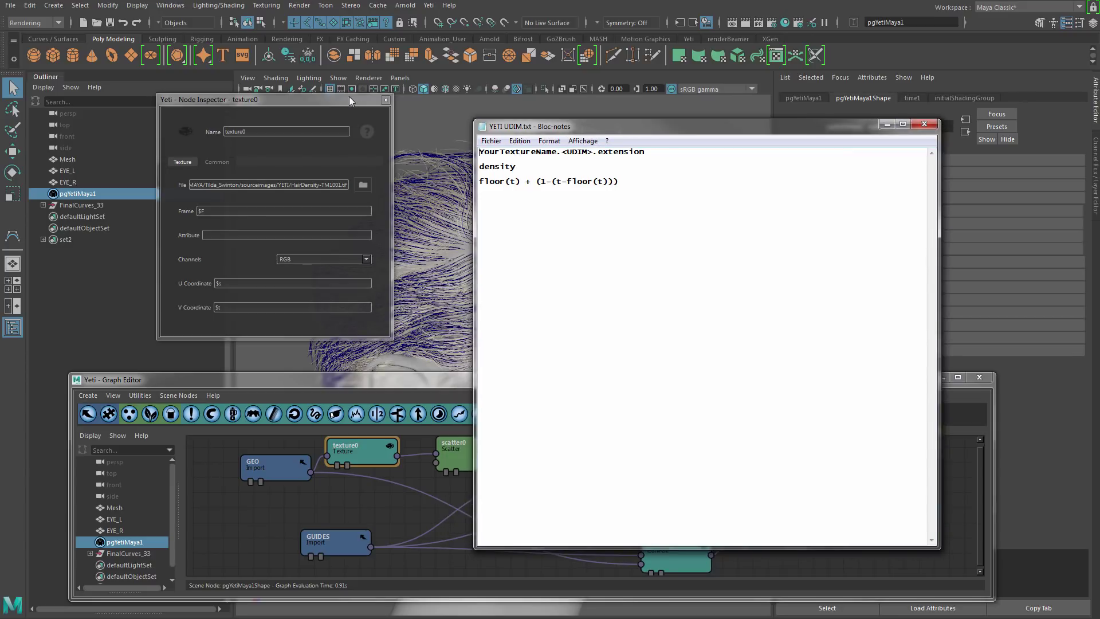
drag(362, 103, 391, 110)
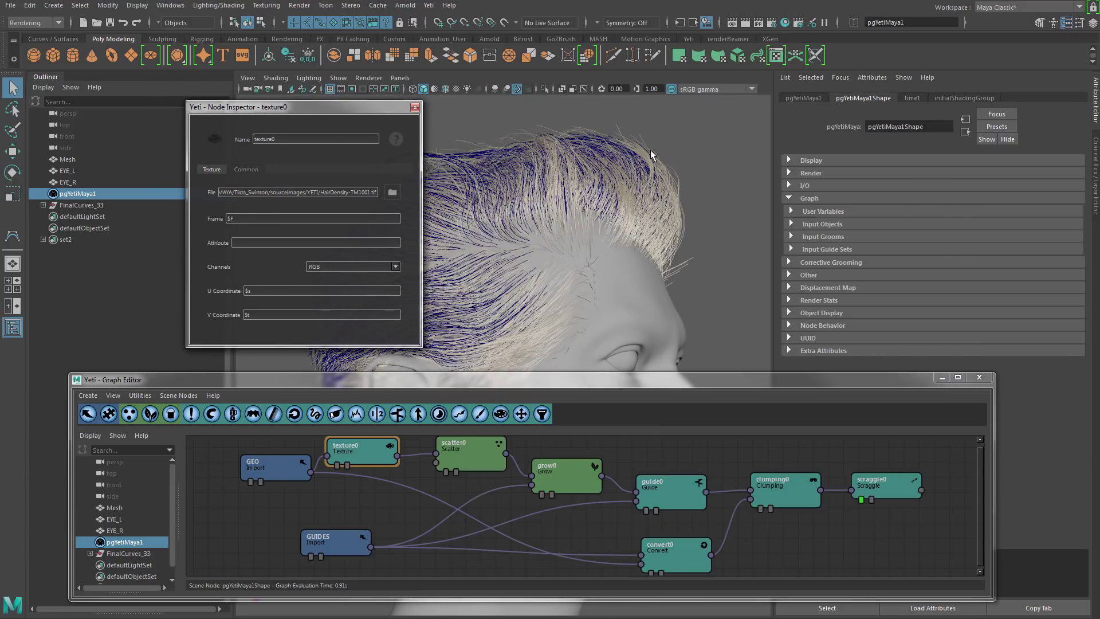
Step: Replace the 1001 tile number in texture0's file path with the <UDIM> token copied from the YETI UDIM.txt notes
key(alt+Tab)
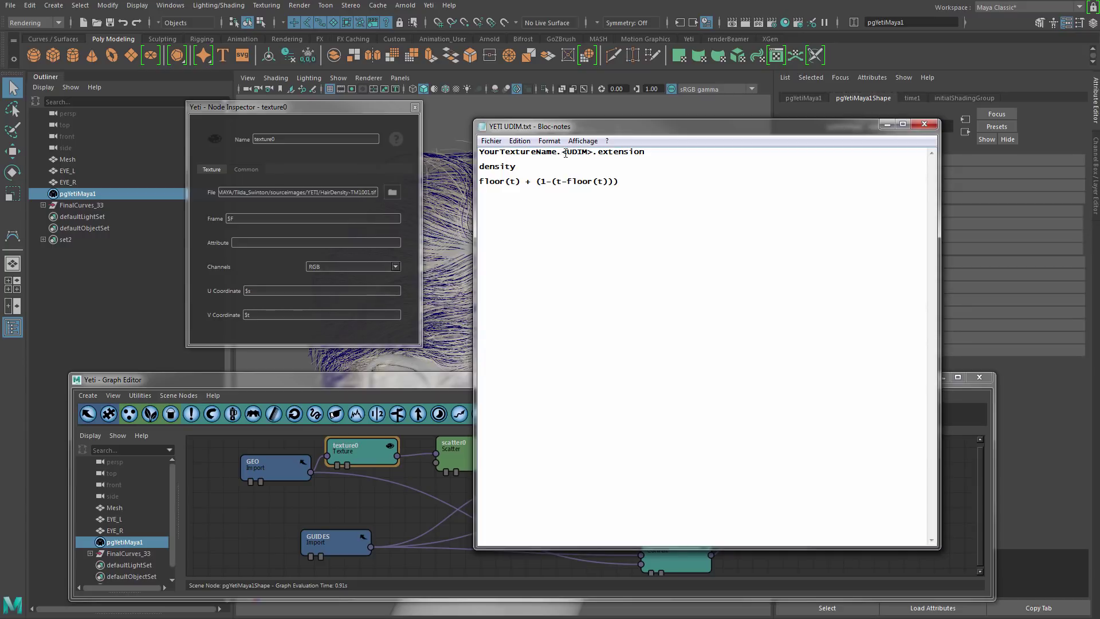
drag(563, 152, 594, 153)
key(ctrl+c)
drag(703, 131, 1099, 169)
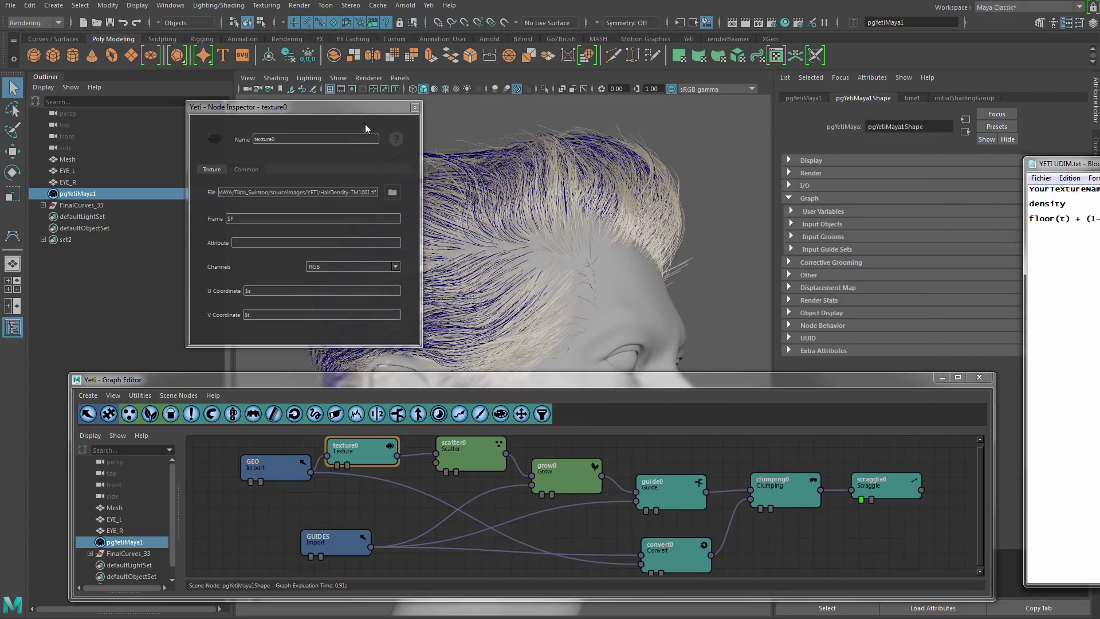
click(377, 104)
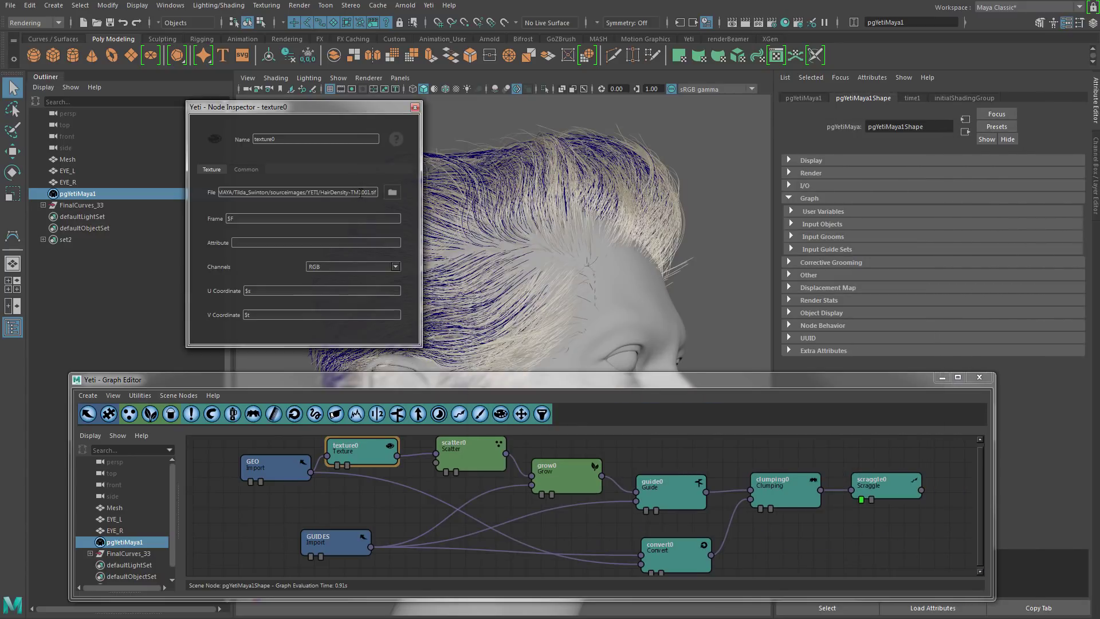
drag(359, 192, 371, 193)
key(ctrl+v)
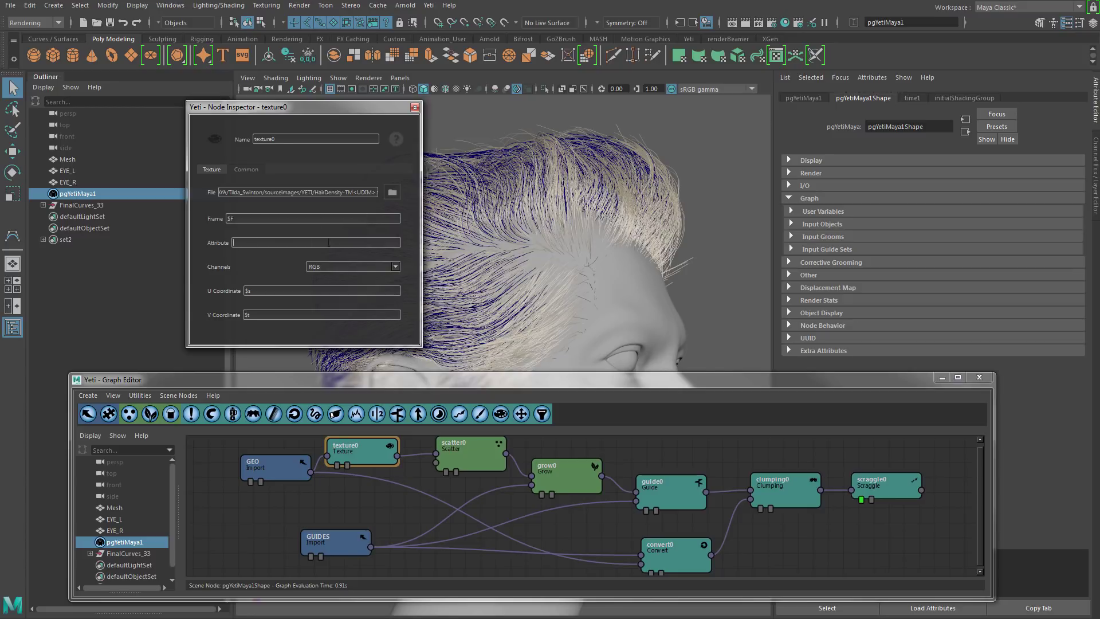
Step: Set texture0's attribute to density and its V coordinate to floor(t) + (1-(t-floor(t))) from the notes
text(density)
drag(1099, 172, 701, 129)
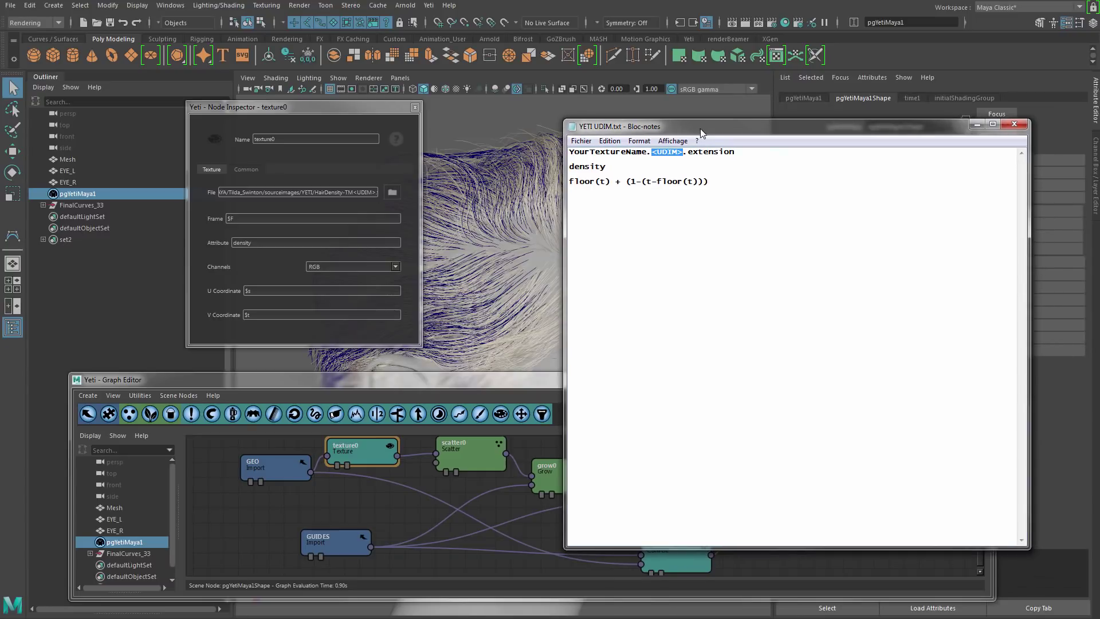
double_click(247, 314)
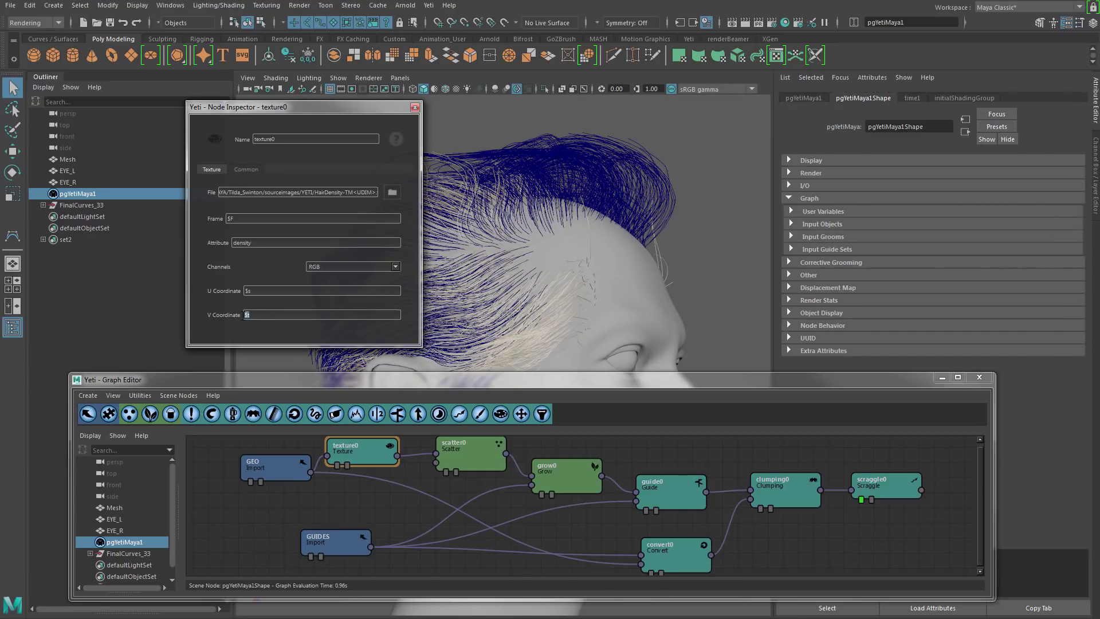
key(alt+Tab)
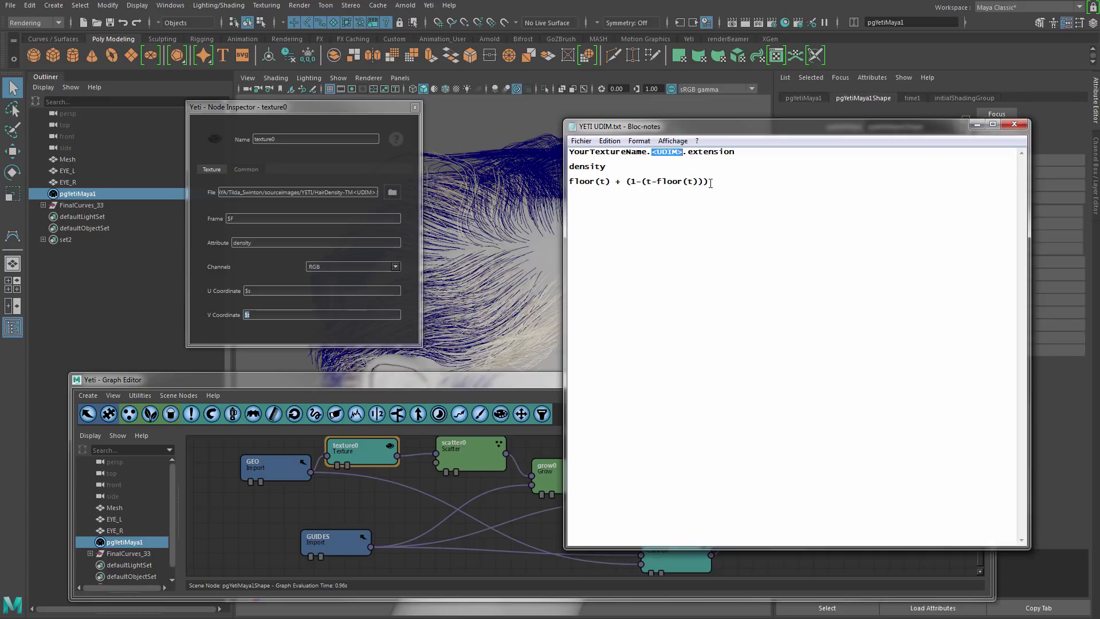
drag(709, 182, 569, 182)
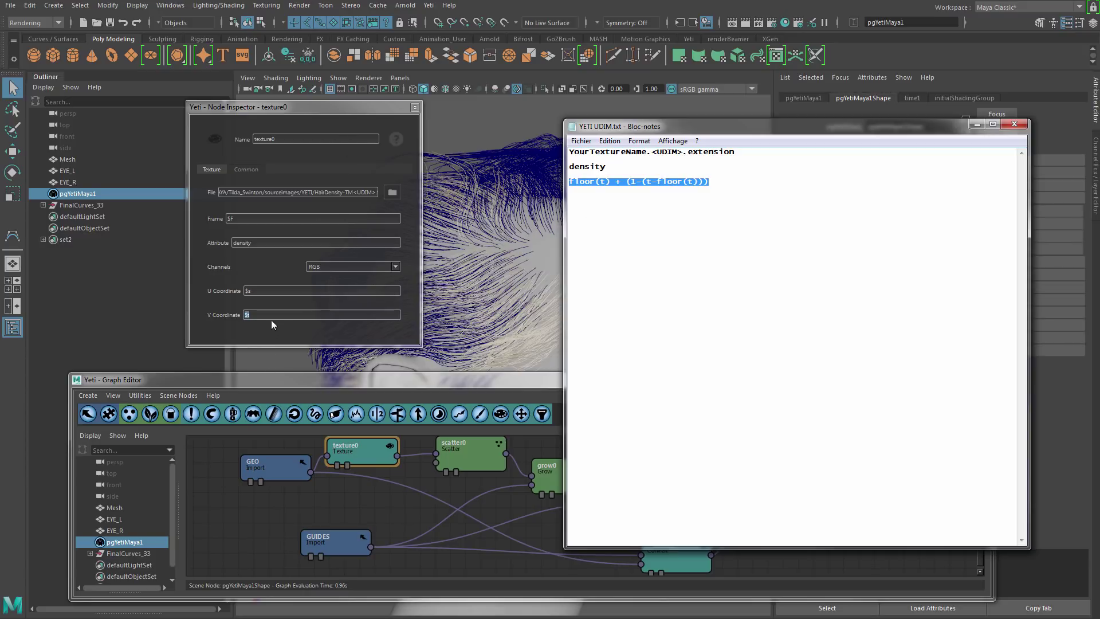
text(floor(t) + (1-(t-floor(t))))
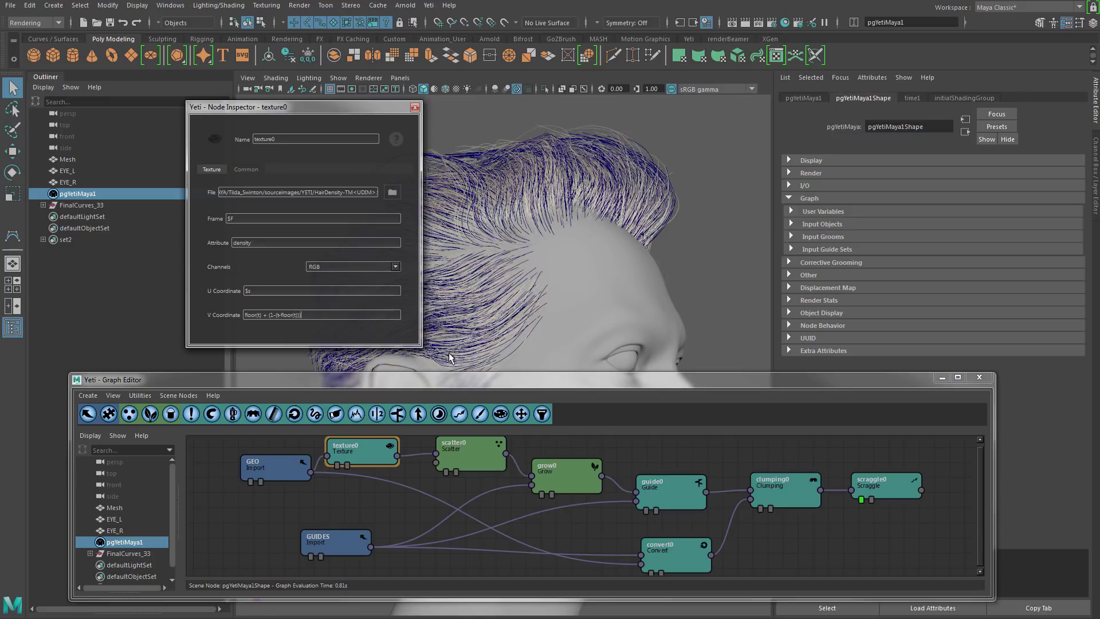
click(415, 107)
Step: Hide the FinalCurves_33 curve group and select pgYetiMaya1 to bring back its node graph
alt+drag(620, 252, 533, 256)
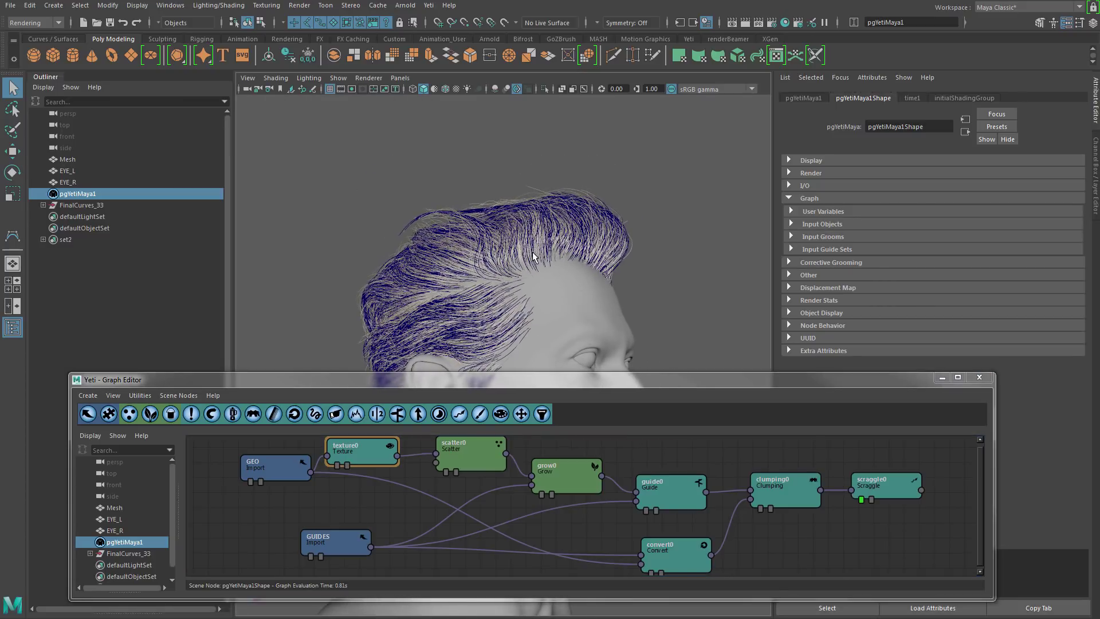
alt+middle_drag(533, 252, 537, 179)
alt+drag(533, 230, 505, 274)
drag(892, 383, 869, 399)
scroll(607, 241, down, 4)
alt+drag(607, 240, 645, 203)
click(95, 206)
key(h)
scroll(560, 277, up, 4)
alt+drag(602, 235, 587, 325)
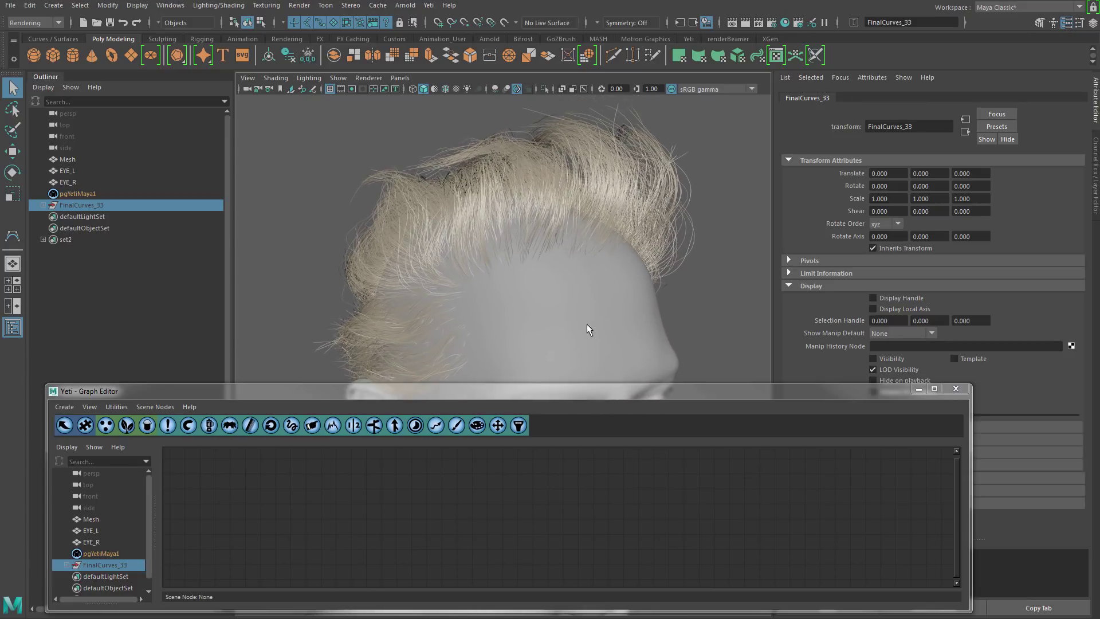
click(77, 193)
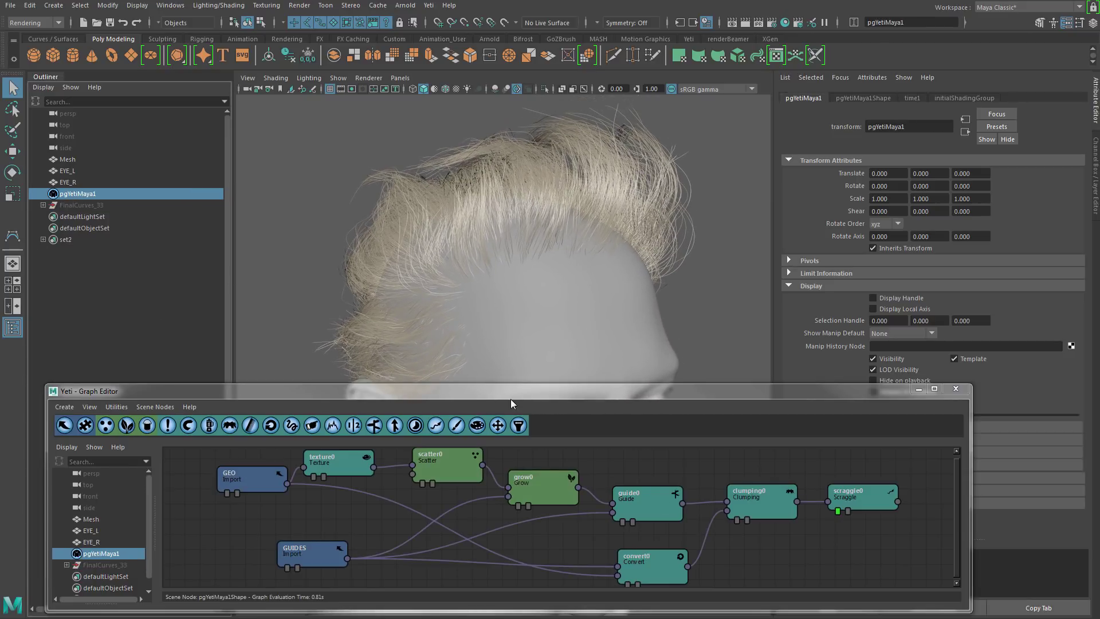
Step: Space out the scraggle0 and clumping0 nodes in the Yeti graph and minimise the graph editor
drag(513, 380, 512, 354)
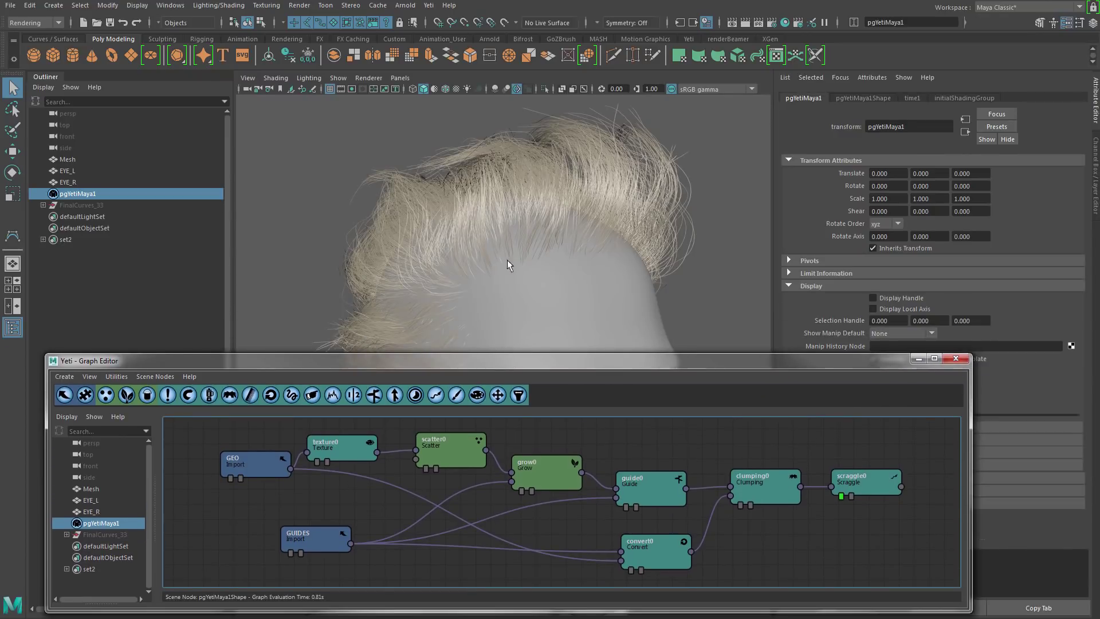
drag(861, 484, 876, 481)
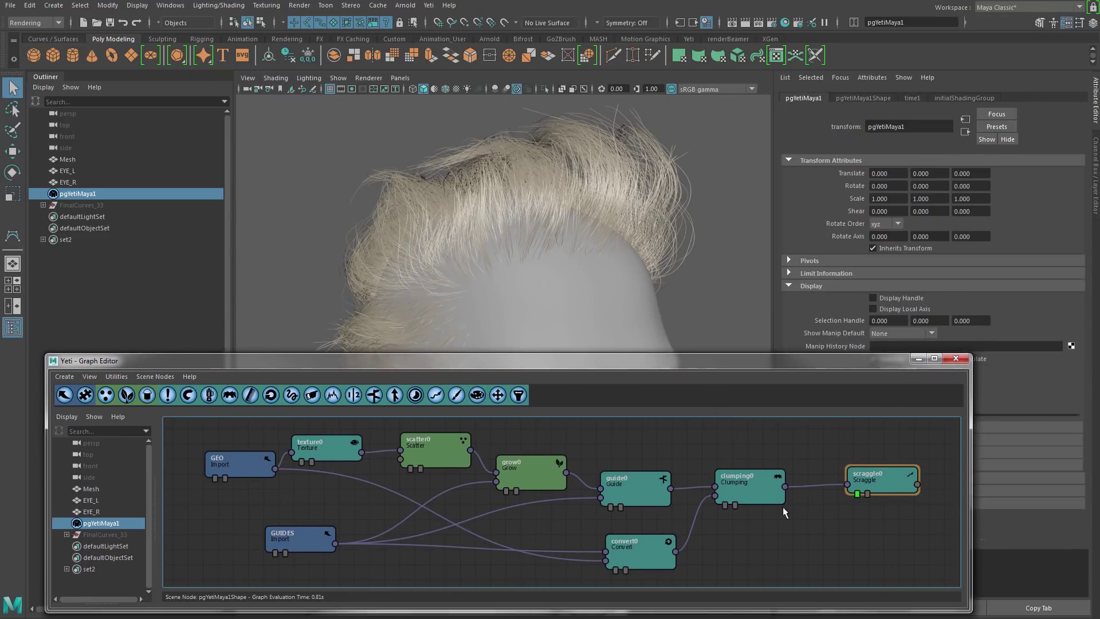
drag(751, 485, 758, 480)
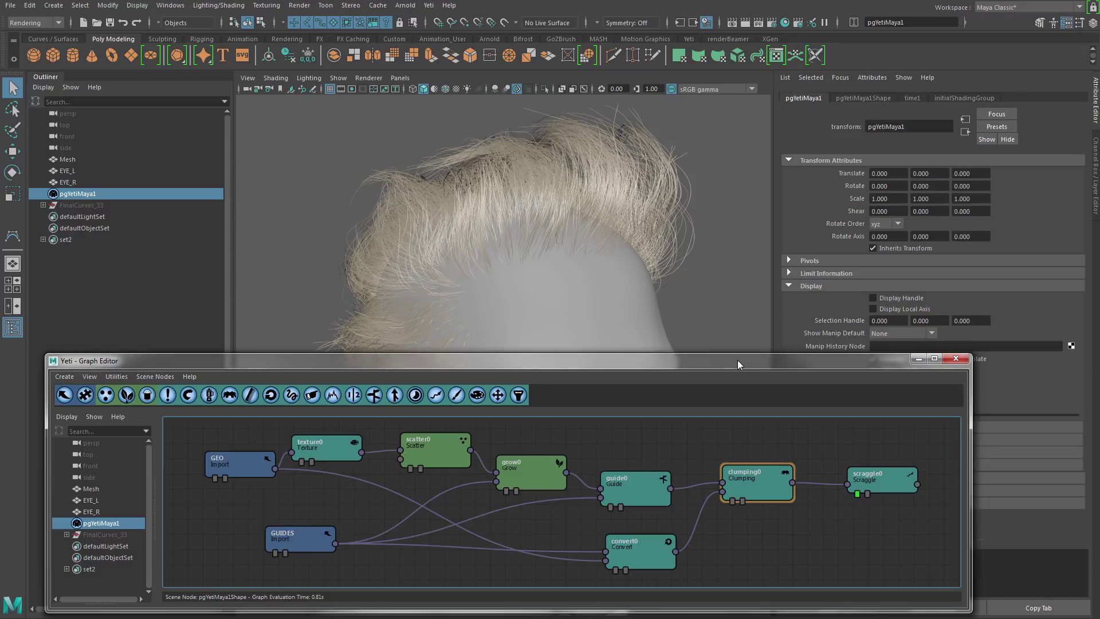
mouse_move(738, 359)
mouse_down()
mouse_move(682, 525)
mouse_move(732, 314)
mouse_move(737, 349)
mouse_up()
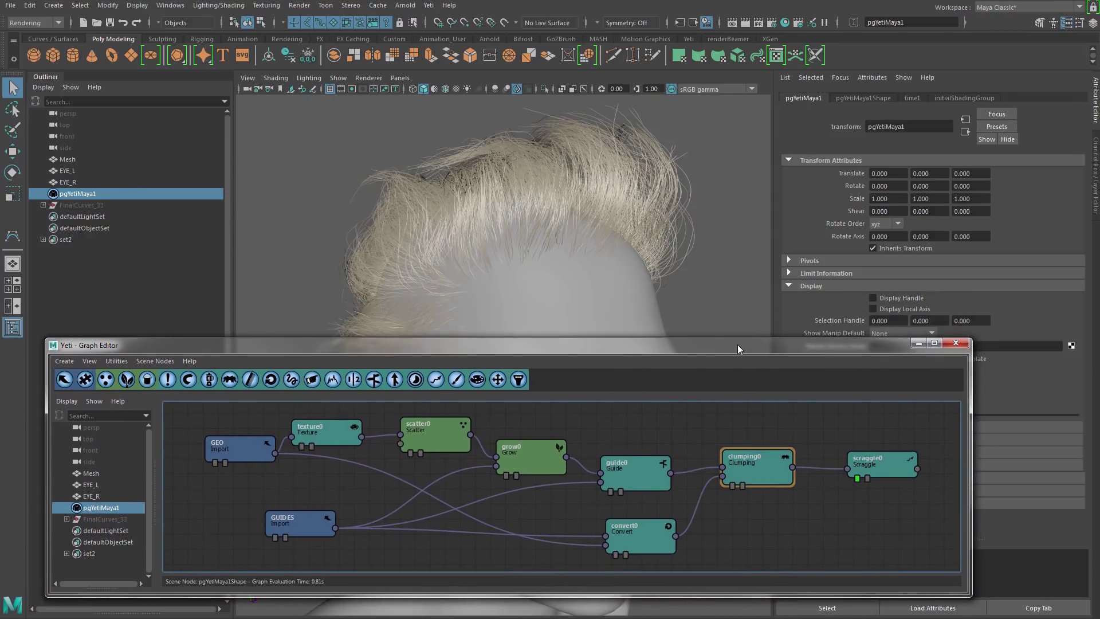
click(918, 344)
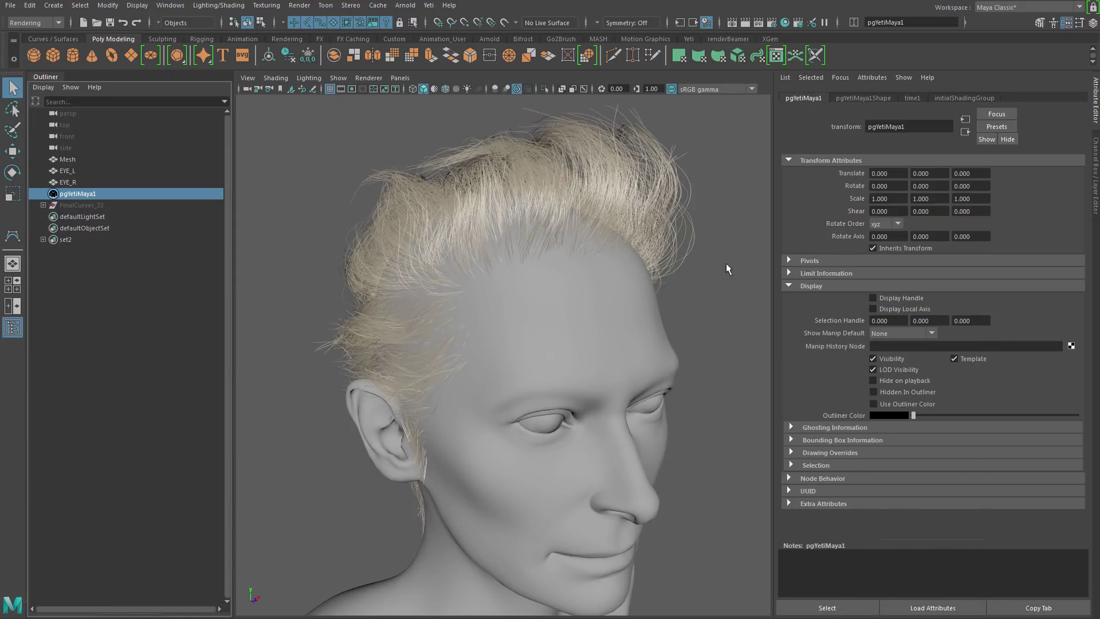
Step: Hide pgYetiMaya1 and create a Yeti groom on the head mesh
click(613, 380)
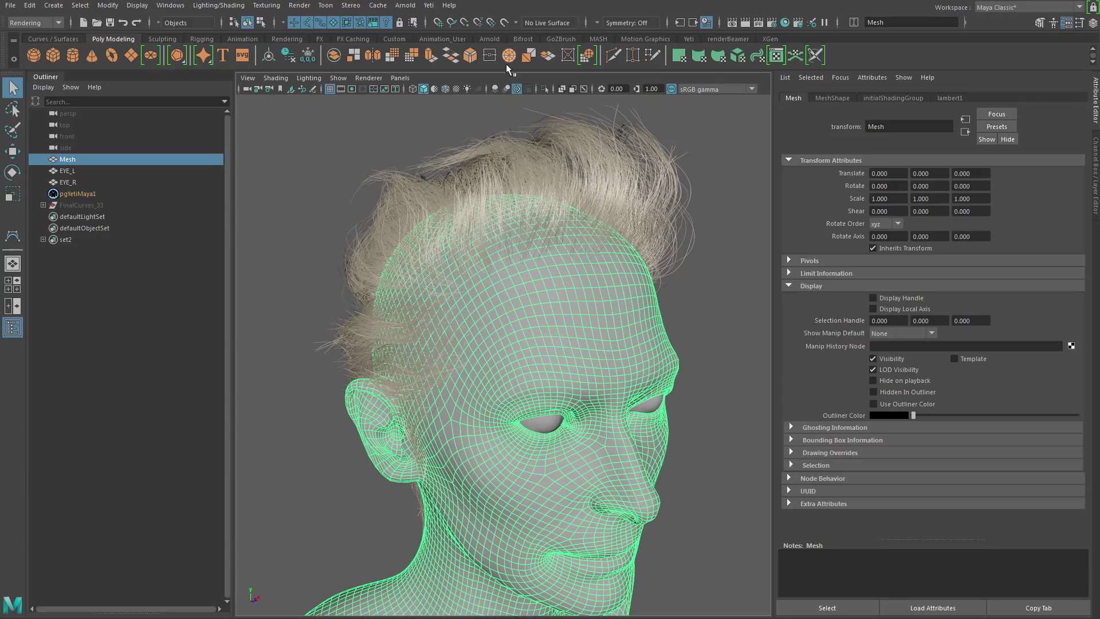
click(82, 194)
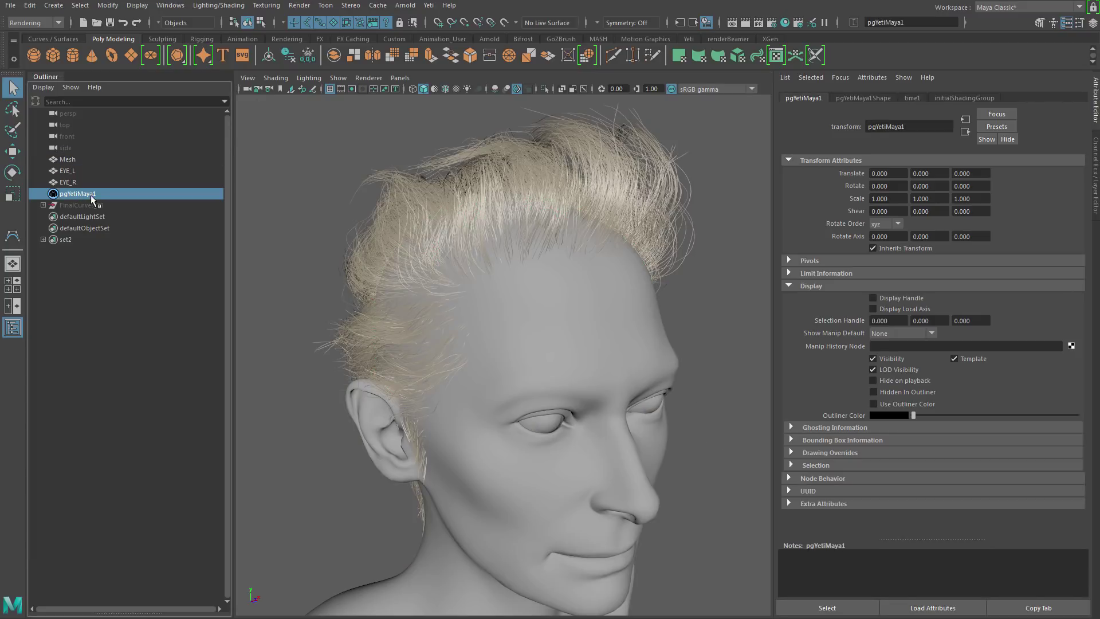
click(589, 346)
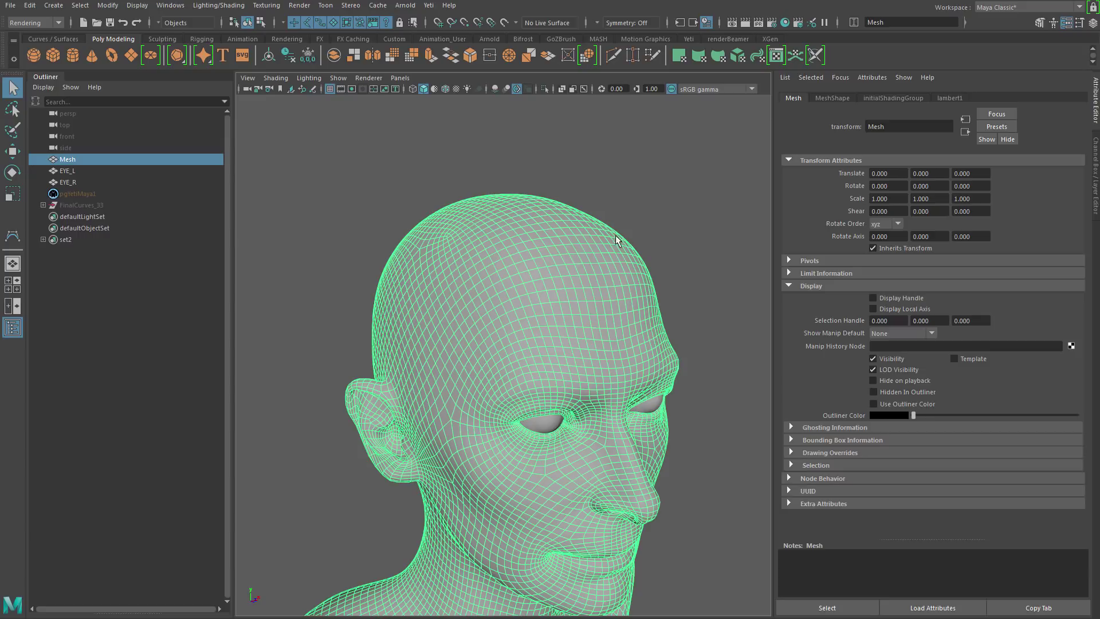
click(429, 6)
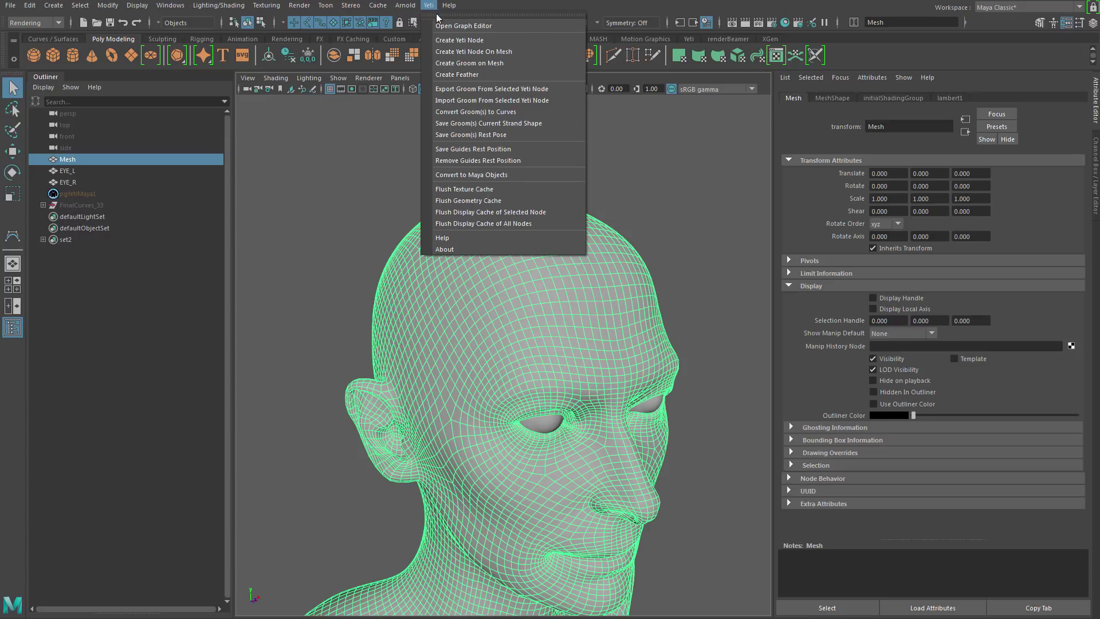
click(462, 63)
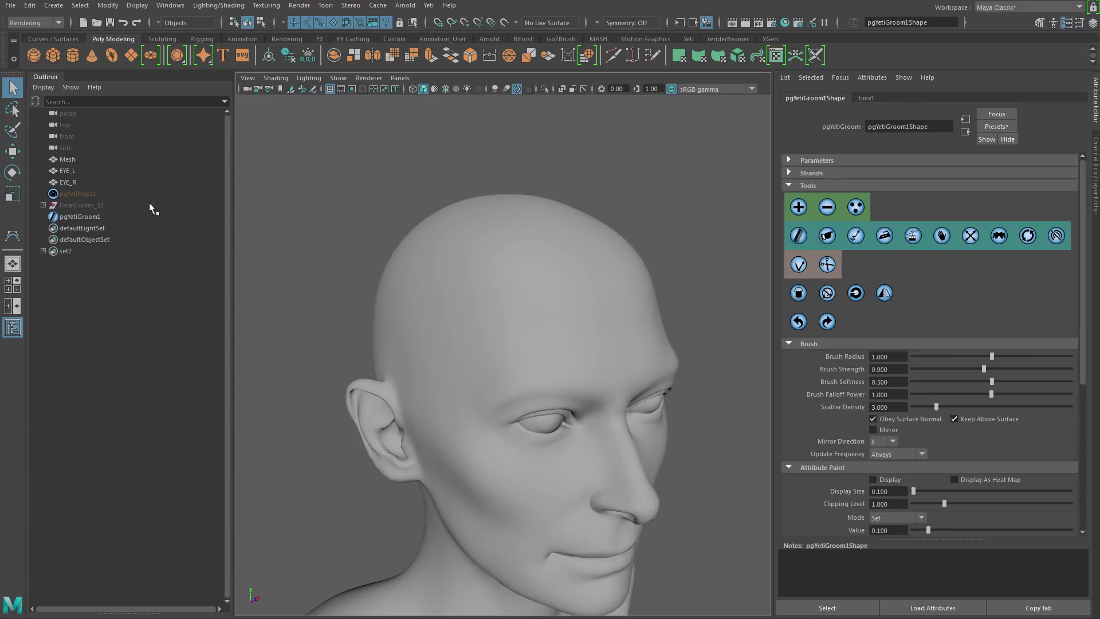
Step: Set the new groom's minimum strand distance to 2 and turn on brush mirroring across X
click(88, 216)
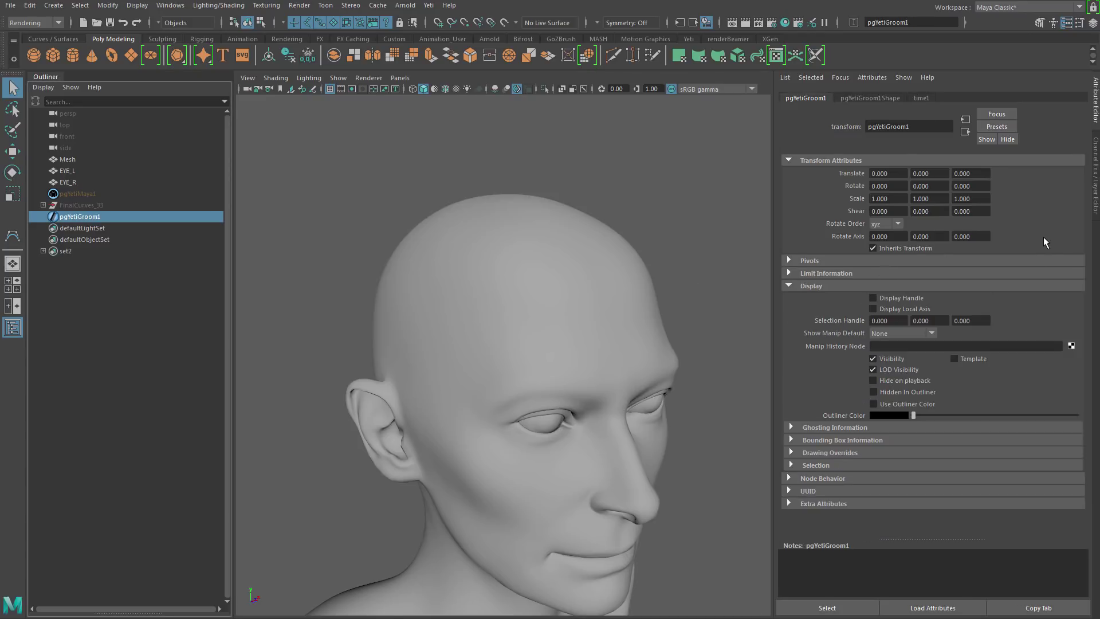
click(860, 99)
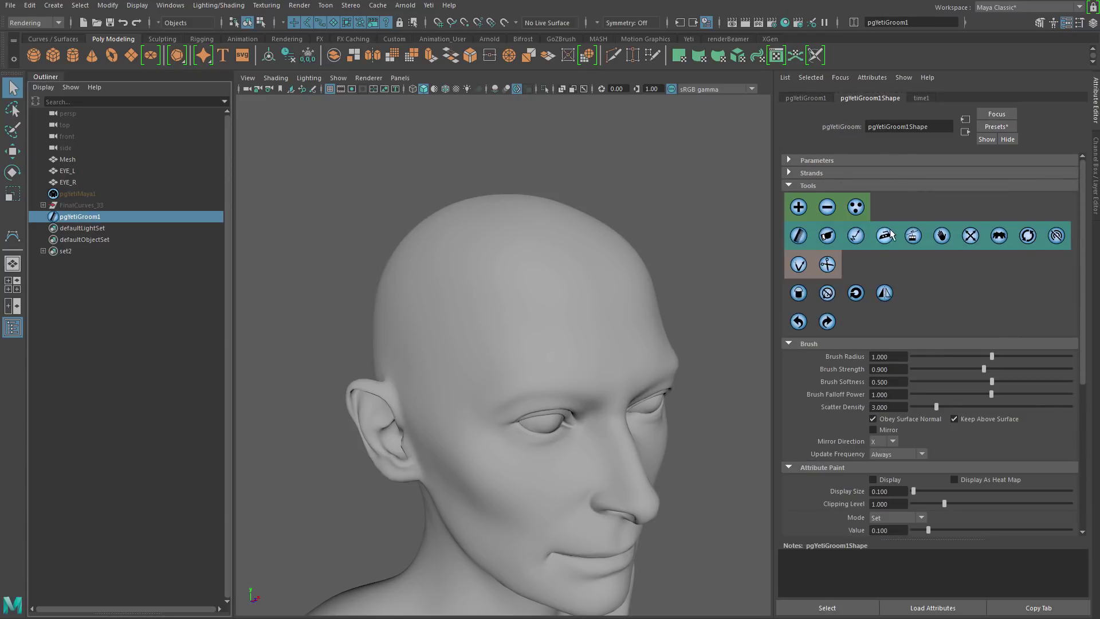
click(808, 172)
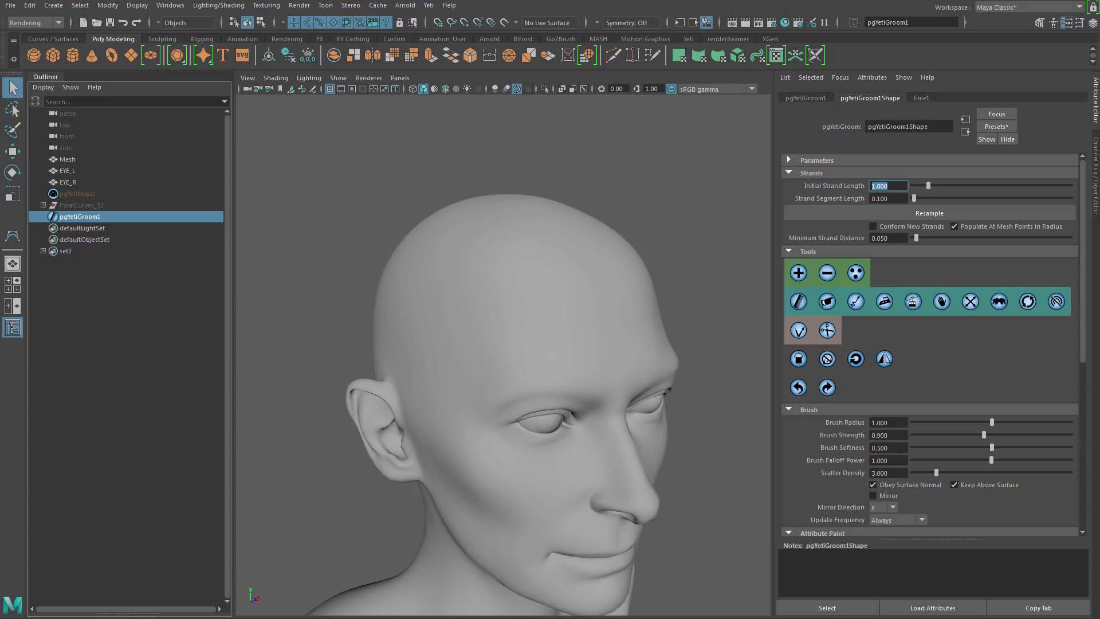
click(890, 238)
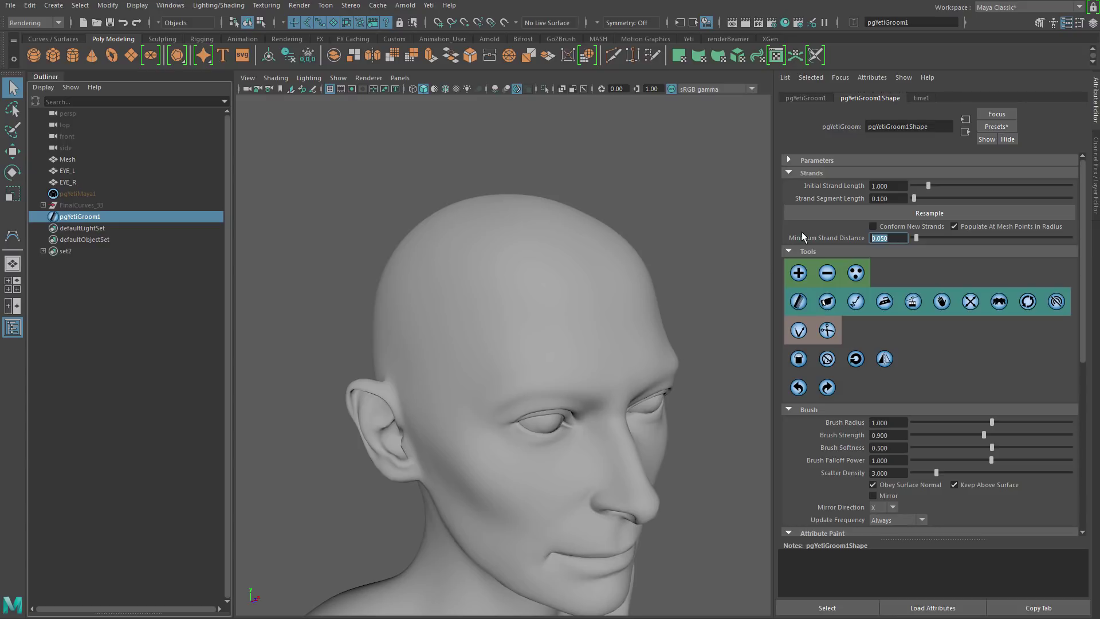
text(2)
key(Return)
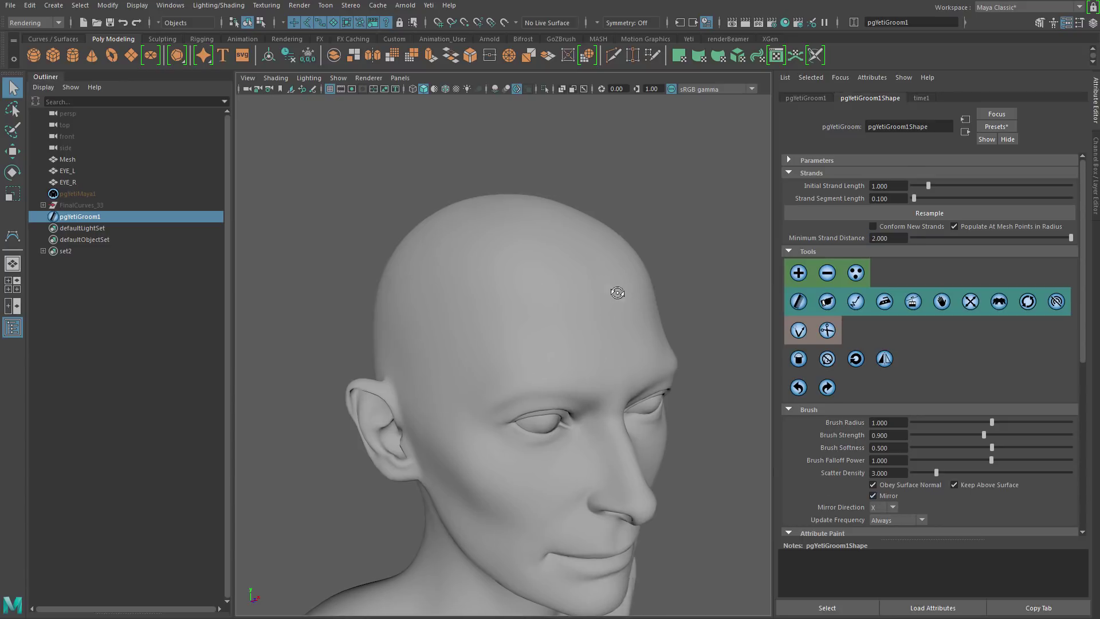
Step: Enlarge the brush radius to about 2.4 and scatter mirrored strands over the top of the head
alt+drag(619, 290, 565, 277)
click(863, 275)
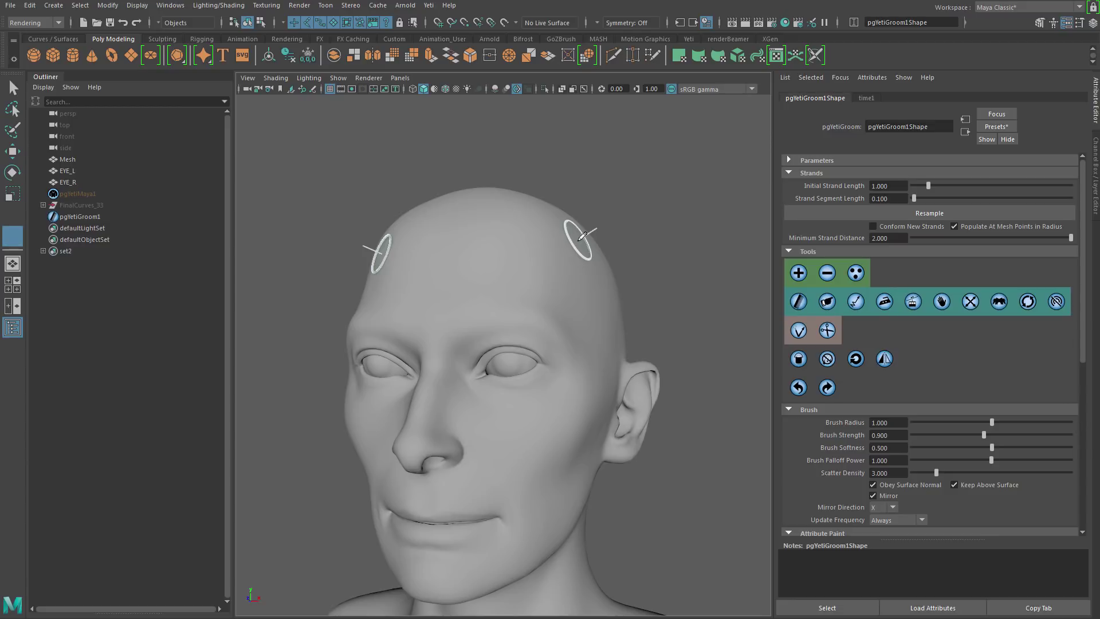
mouse_move(543, 228)
mouse_down()
mouse_move(507, 210)
mouse_move(515, 226)
mouse_up()
middle_drag(509, 225, 528, 219)
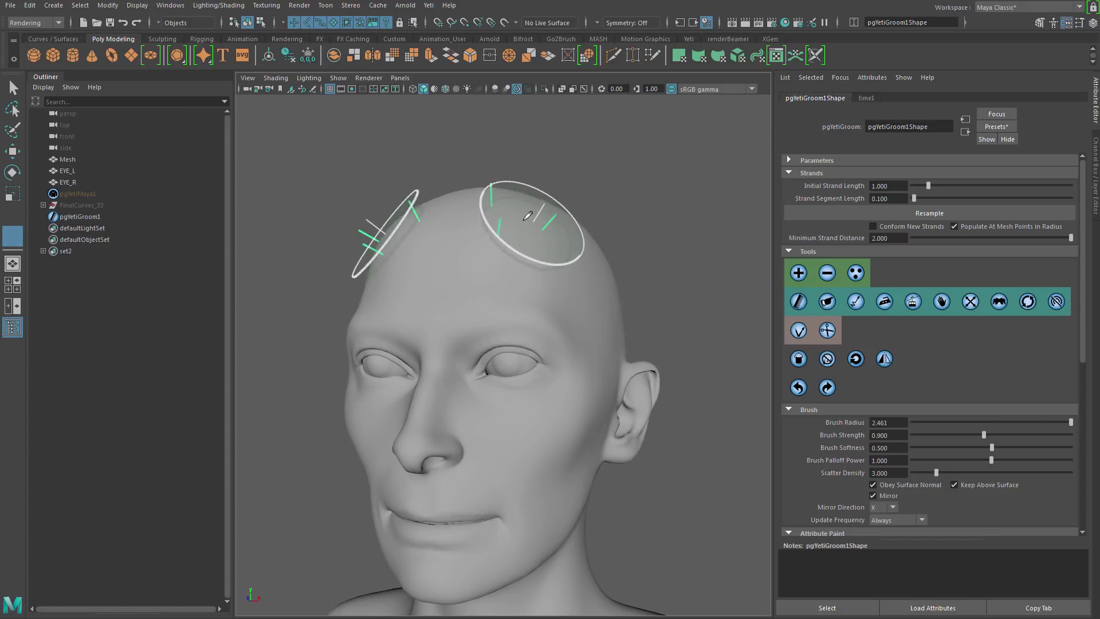
mouse_move(528, 219)
mouse_down()
mouse_move(471, 216)
mouse_move(572, 231)
mouse_move(561, 245)
mouse_up()
mouse_move(562, 245)
alt+mouse_down()
mouse_move(515, 262)
mouse_move(537, 261)
mouse_move(456, 254)
alt+mouse_up()
alt+drag(523, 256, 562, 261)
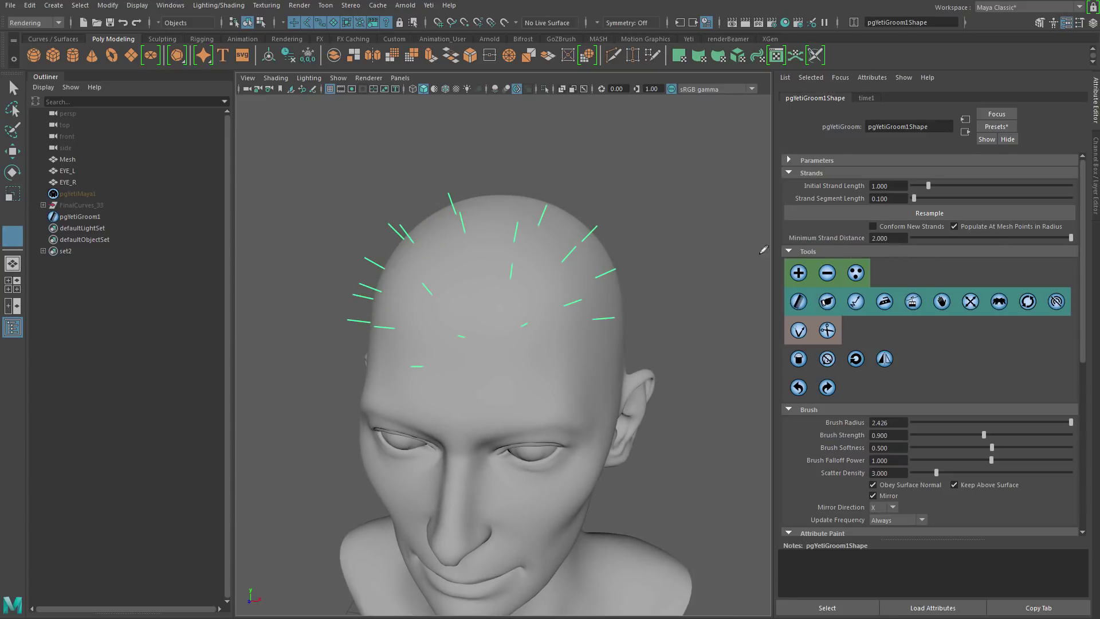
Step: Erase all the sparse strands from the head with the remove brush
click(826, 275)
click(827, 274)
mouse_move(548, 311)
mouse_down()
mouse_move(501, 270)
mouse_move(606, 307)
mouse_up()
Step: Set the minimum strand distance to 1 and scatter mirrored groom strands across the scalp
double_click(878, 238)
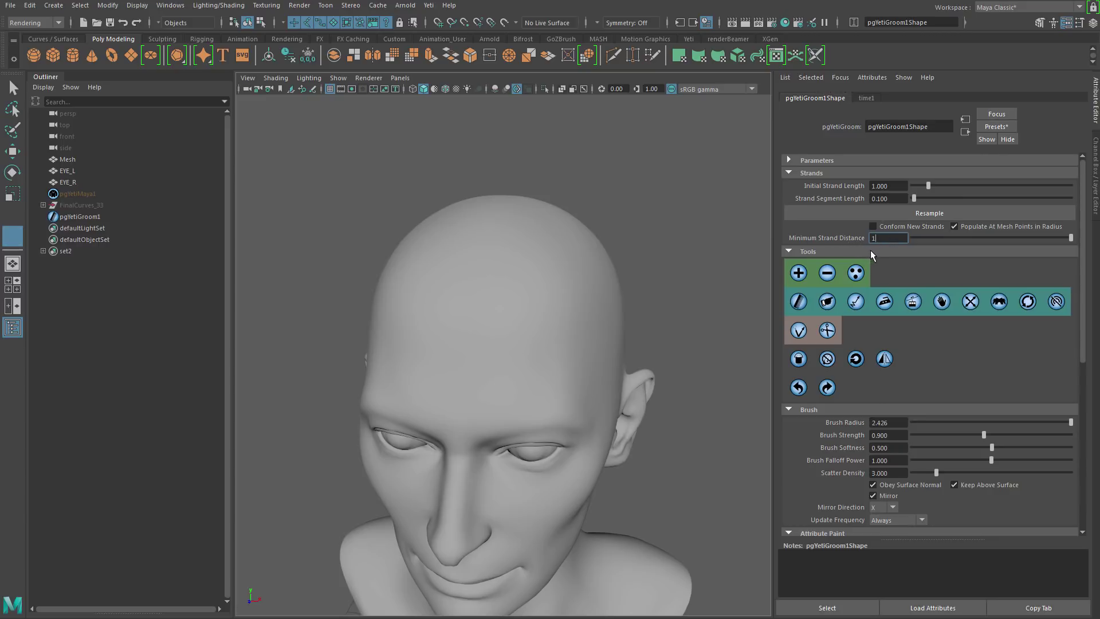
text(1)
key(Return)
mouse_move(639, 295)
alt+mouse_down()
mouse_move(529, 227)
mouse_move(504, 248)
mouse_move(552, 261)
mouse_move(467, 274)
mouse_move(592, 284)
alt+mouse_up()
click(856, 275)
alt+drag(593, 284, 458, 298)
mouse_move(458, 298)
mouse_down()
mouse_move(461, 227)
mouse_move(562, 227)
mouse_move(552, 281)
mouse_move(581, 355)
mouse_move(567, 296)
mouse_move(612, 359)
mouse_move(549, 376)
mouse_move(556, 462)
mouse_move(536, 389)
mouse_move(545, 490)
mouse_up()
mouse_move(544, 490)
alt+mouse_down()
mouse_move(573, 408)
mouse_move(533, 206)
mouse_move(518, 252)
mouse_move(565, 287)
mouse_move(621, 294)
mouse_move(611, 298)
mouse_move(582, 226)
alt+mouse_up()
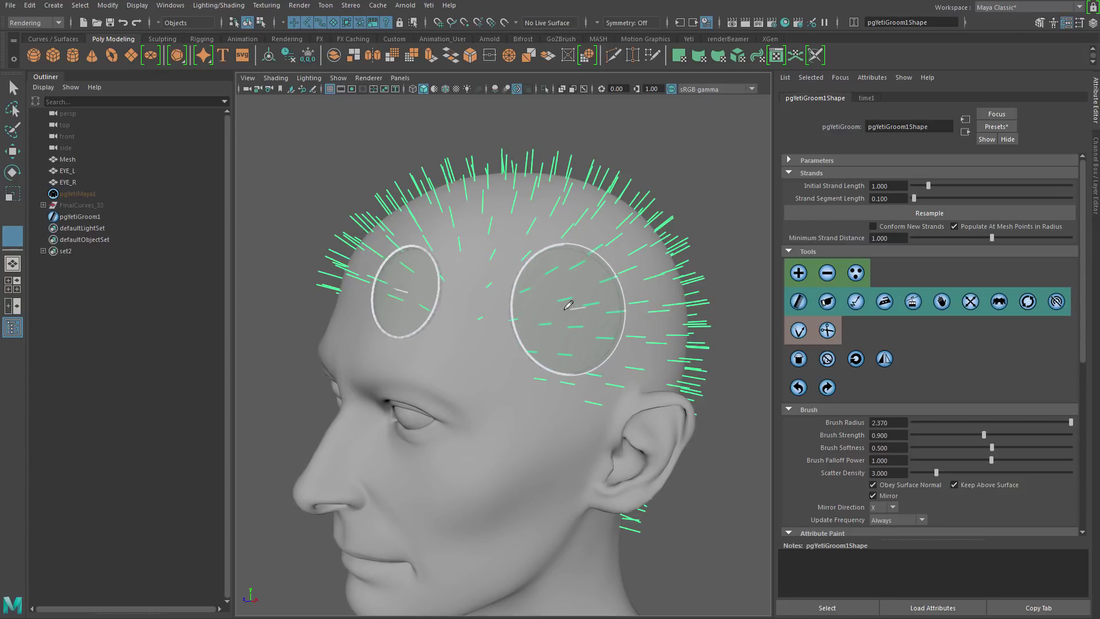
Step: Fill in groom strands on the sides of the head, behind the ears and down to the nape
drag(567, 304, 544, 303)
mouse_move(590, 419)
mouse_down()
mouse_move(578, 384)
mouse_move(504, 321)
mouse_up()
alt+drag(575, 372, 519, 346)
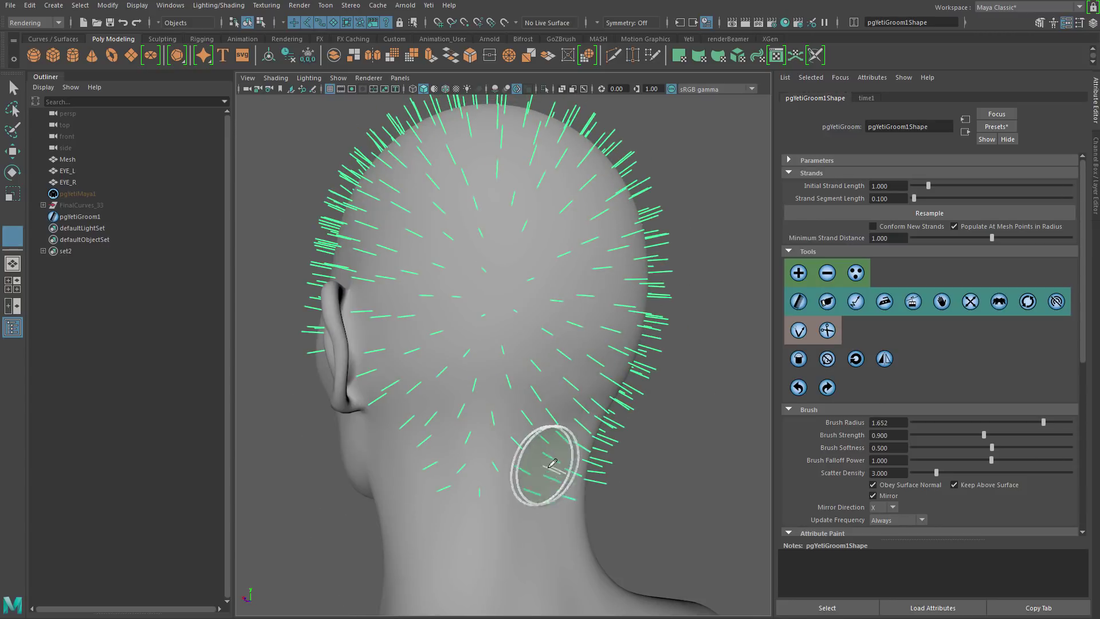
alt+drag(556, 458, 561, 435)
Step: Show the pgYetiMaya1 hair again as a hairline reference and reselect pgYetiGroom1
click(77, 193)
key(shift+h)
click(80, 216)
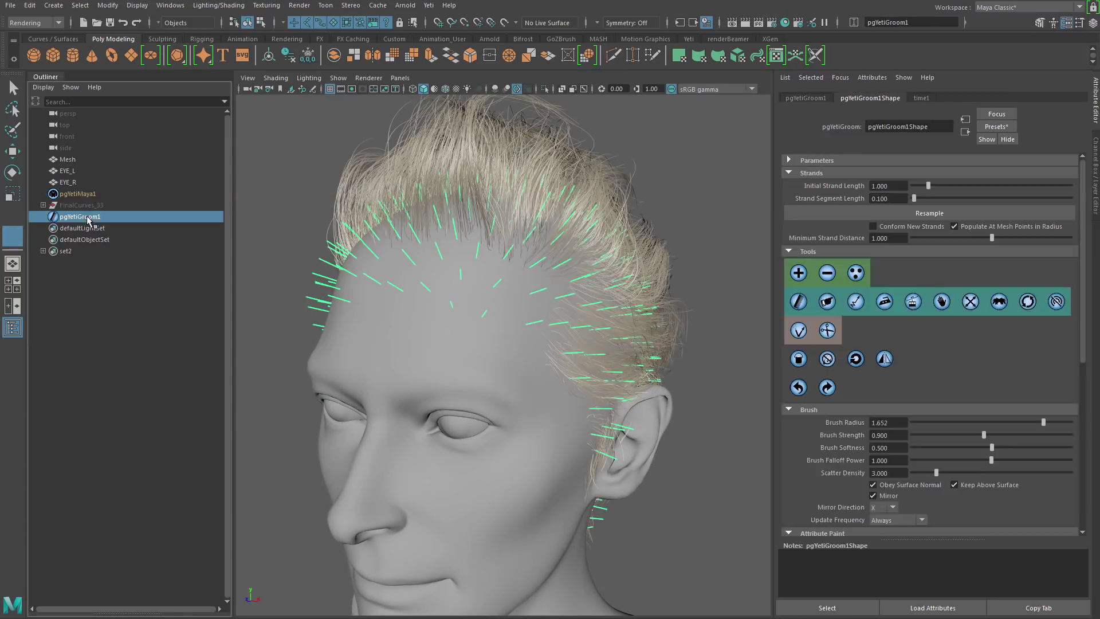
Step: Erase groom strands outside the hairline on the forehead and around the ears, reducing the brush radius to 0.788 for the ear area
click(827, 273)
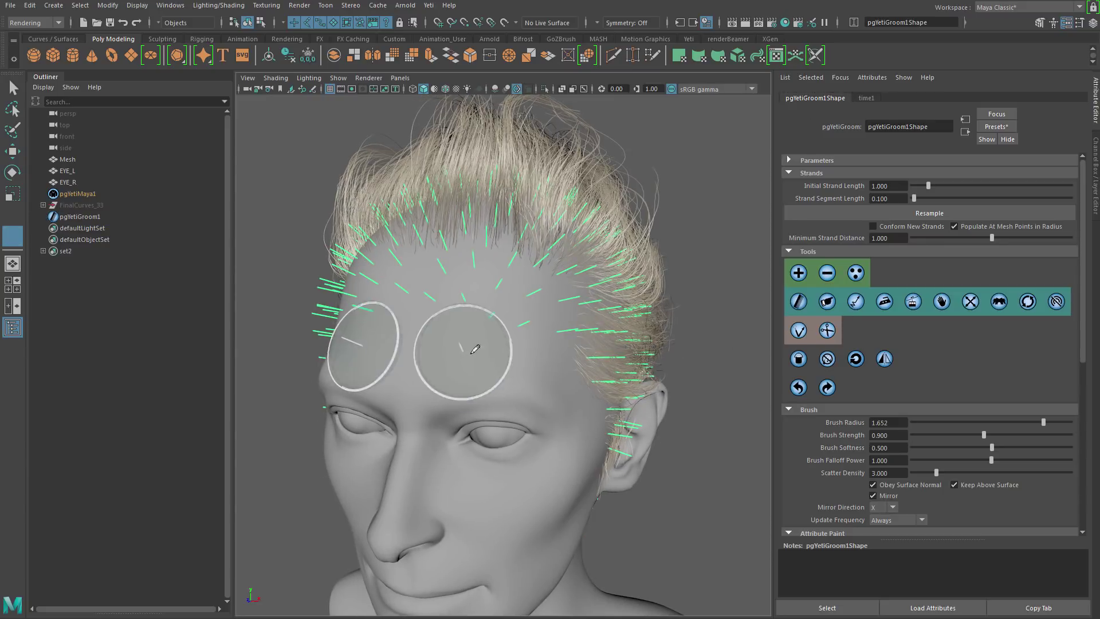
mouse_move(503, 348)
mouse_down()
mouse_move(492, 333)
mouse_move(450, 322)
mouse_move(508, 330)
mouse_move(444, 312)
mouse_up()
alt+drag(464, 329, 515, 350)
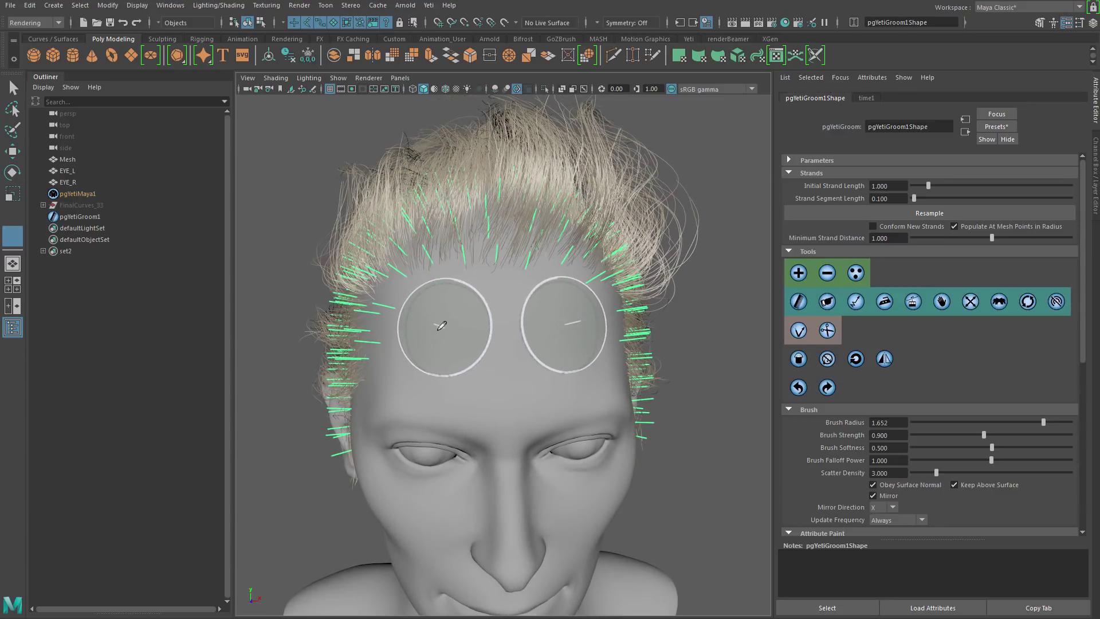
mouse_move(430, 333)
alt+mouse_down()
mouse_move(482, 334)
mouse_move(521, 351)
mouse_move(560, 346)
alt+mouse_up()
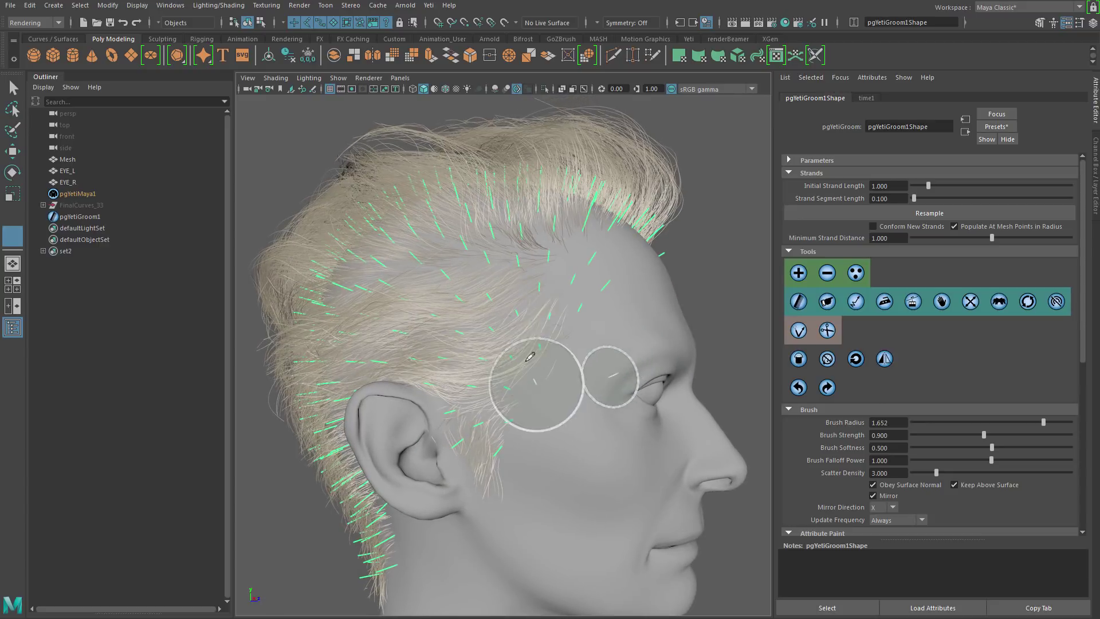
alt+middle_drag(530, 358, 551, 201)
mouse_move(536, 338)
alt+mouse_down()
mouse_move(595, 363)
mouse_move(542, 365)
mouse_move(578, 367)
alt+mouse_up()
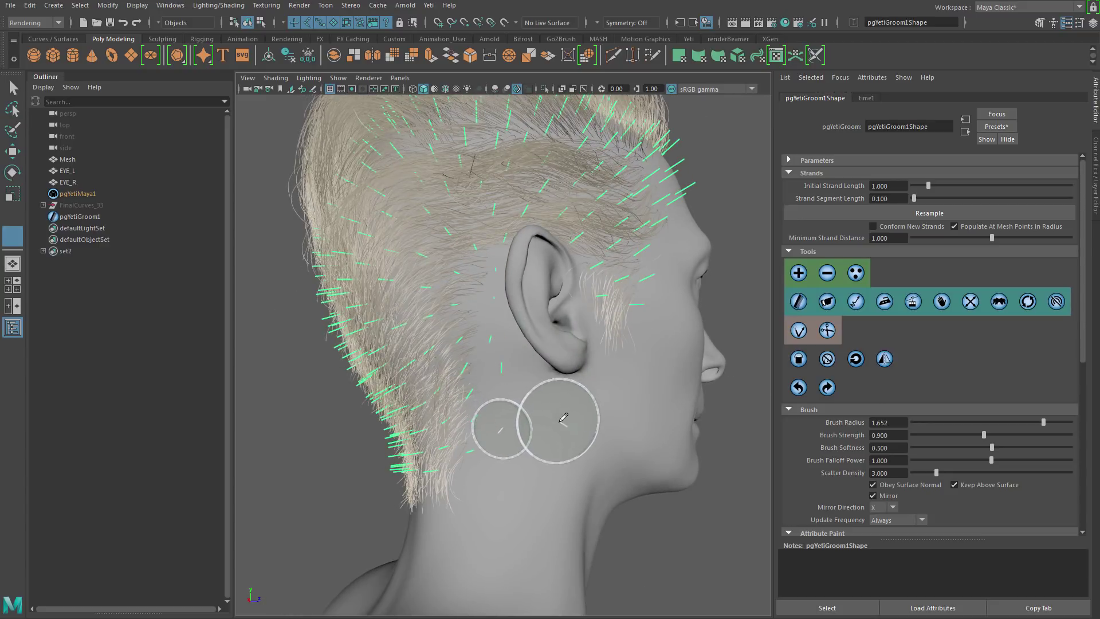
drag(564, 418, 541, 416)
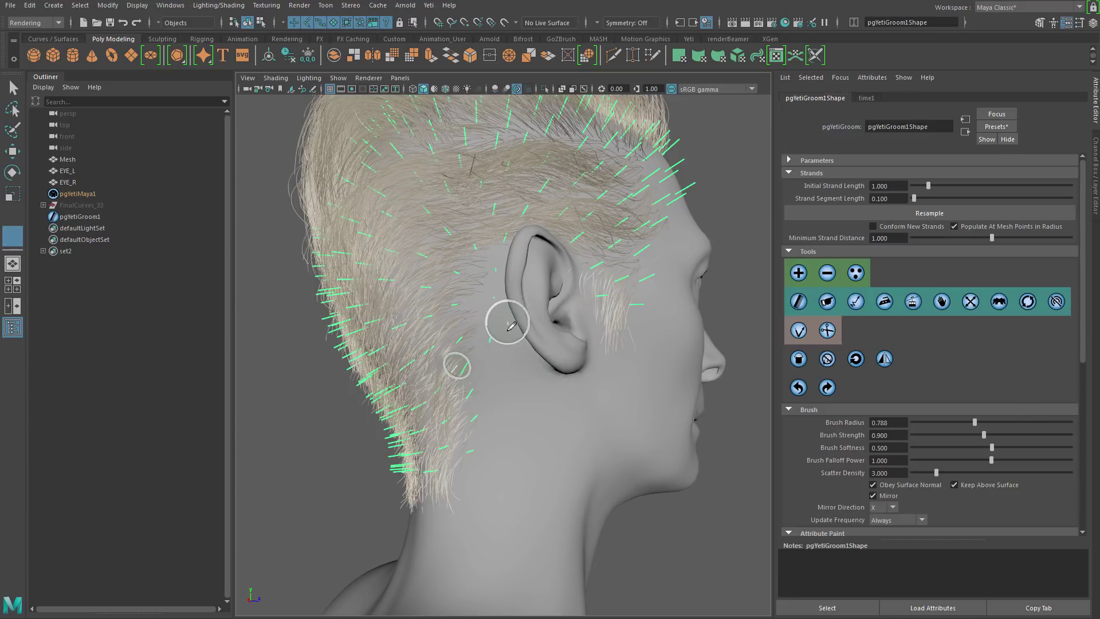
alt+drag(508, 329, 456, 351)
Step: Scatter extra mirrored groom strands at the sideburns in front of the ears
click(858, 272)
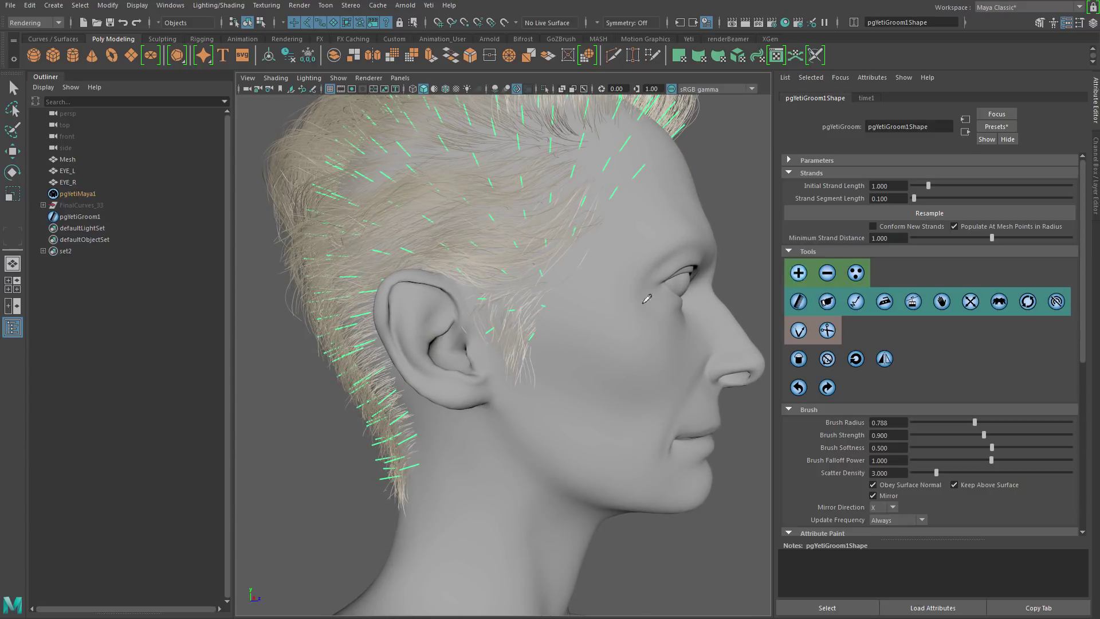
click(514, 358)
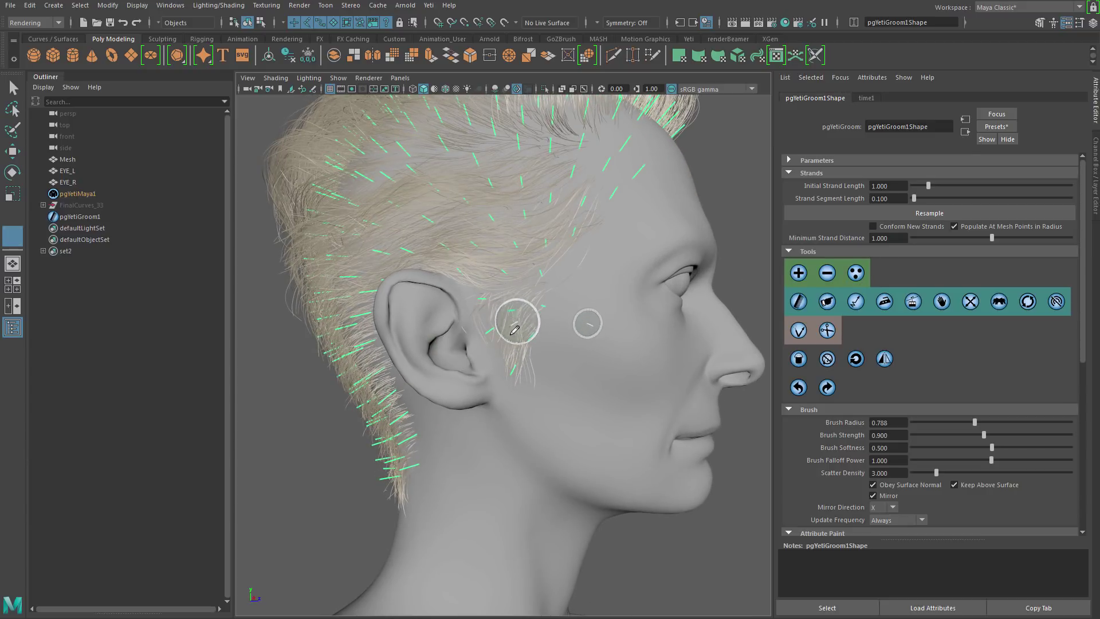
mouse_move(545, 338)
alt+mouse_down()
mouse_move(456, 359)
mouse_move(386, 346)
alt+mouse_up()
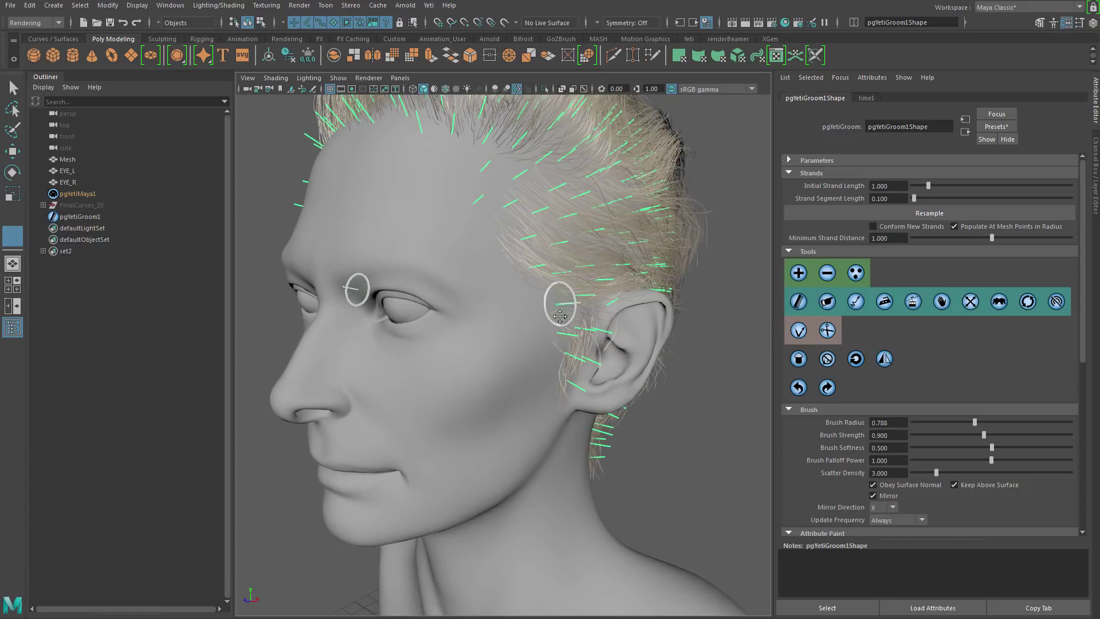
alt+middle_drag(560, 304, 558, 423)
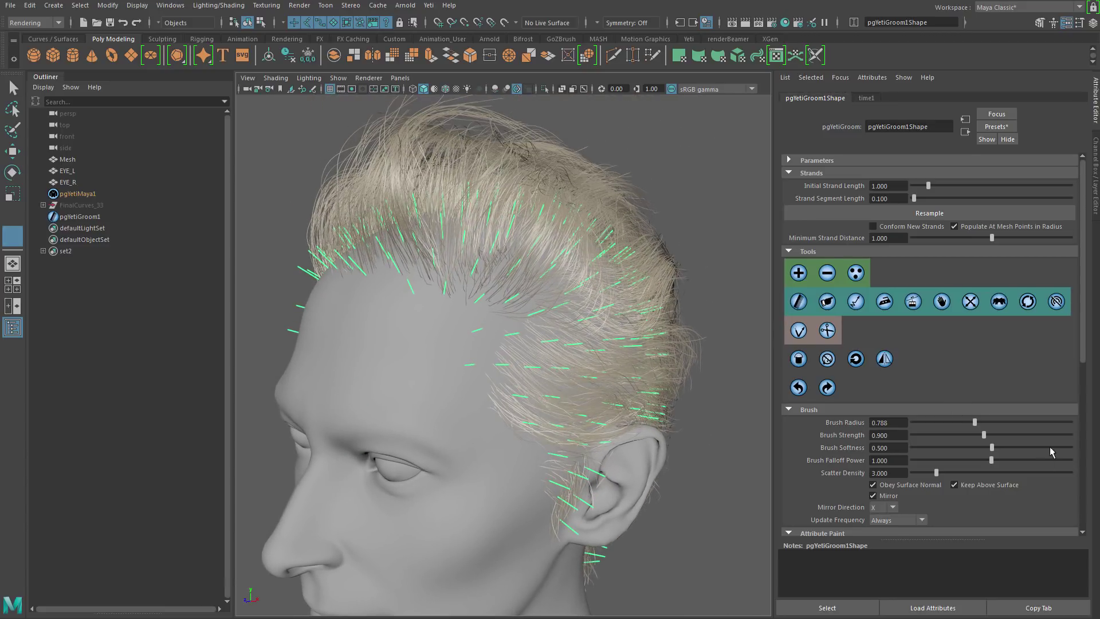
Step: Turn on the groom's attribute paint display with a display size of 0.365 and select pgYetiMaya1
drag(1082, 345, 1079, 457)
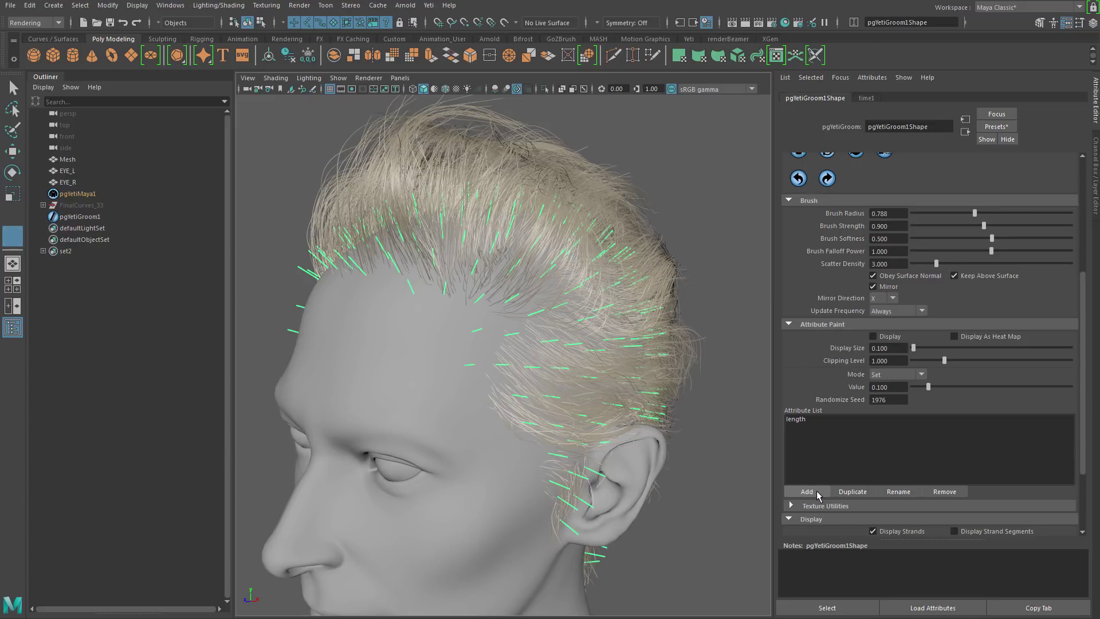
click(873, 336)
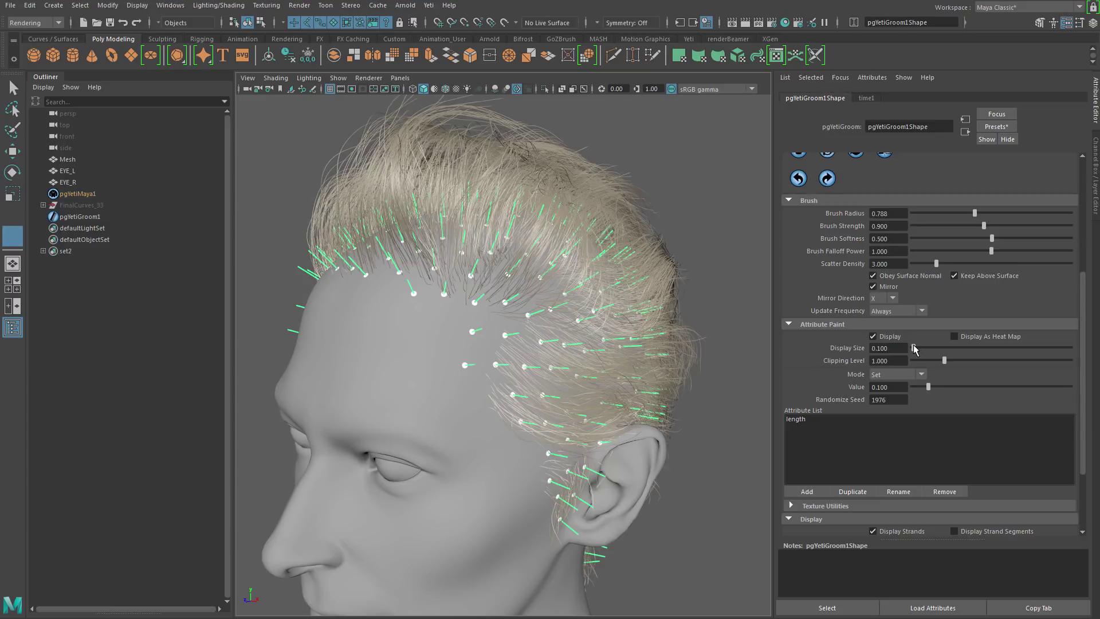
drag(914, 347, 916, 347)
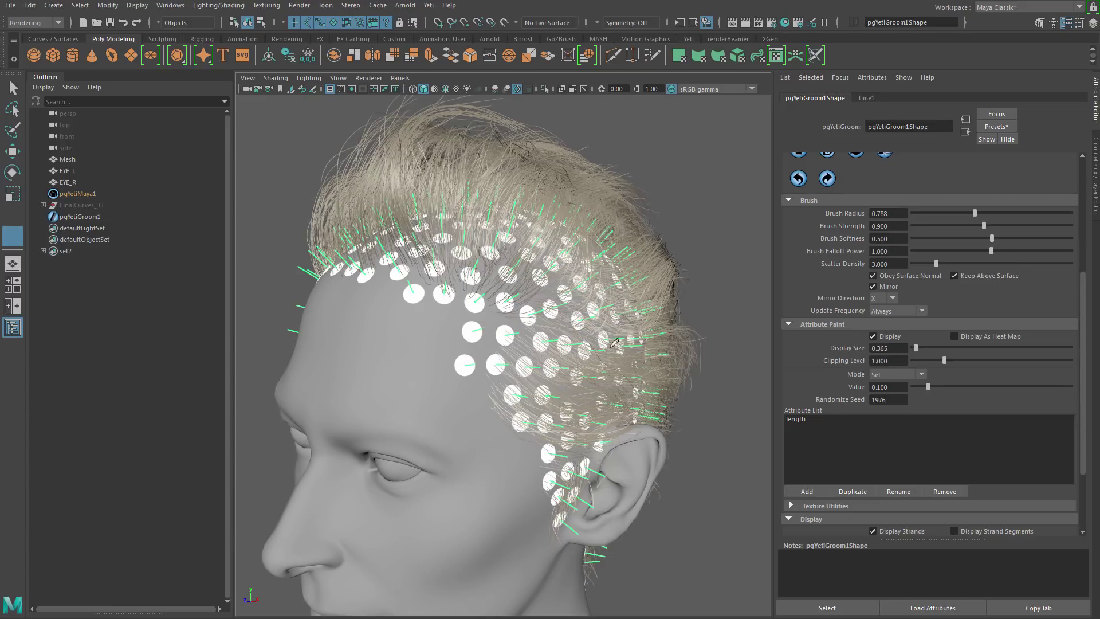
click(86, 195)
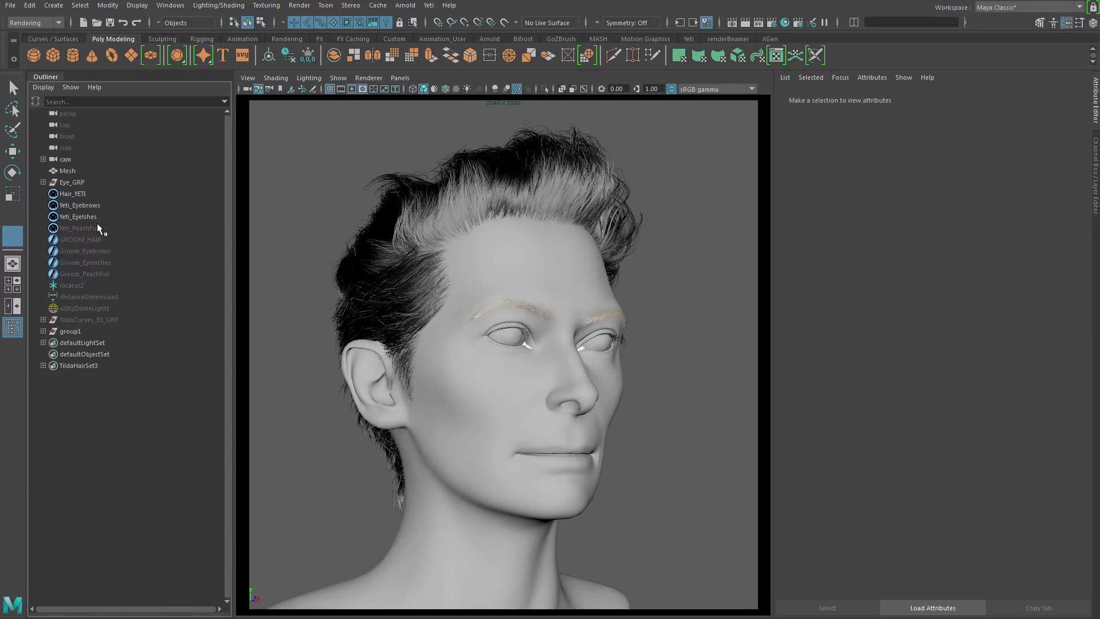
Step: Select GROOM_HAIR and examine its strands and painted attribute display along the hairline, ear and nape in side view
click(88, 239)
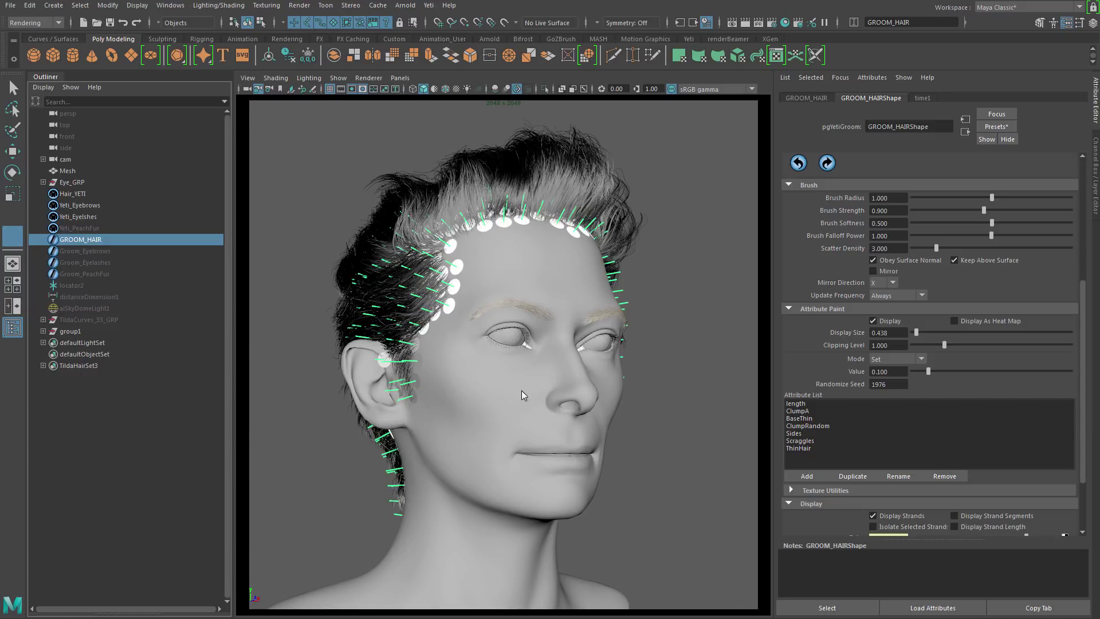
key(space)
drag(521, 390, 563, 356)
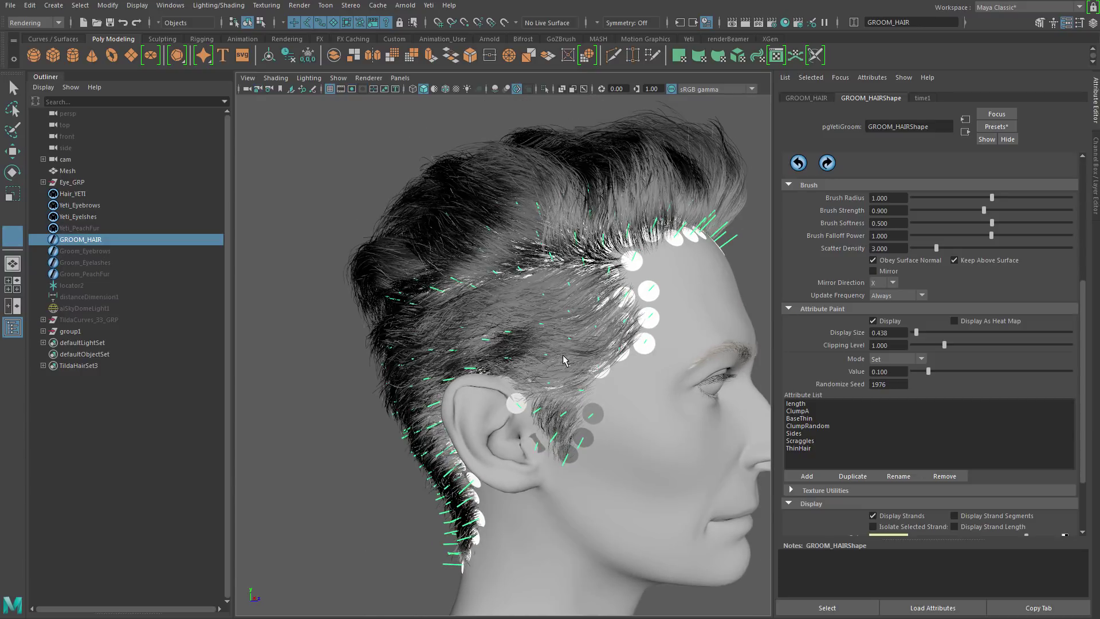
alt+middle_drag(508, 349, 506, 352)
alt+drag(506, 351, 629, 407)
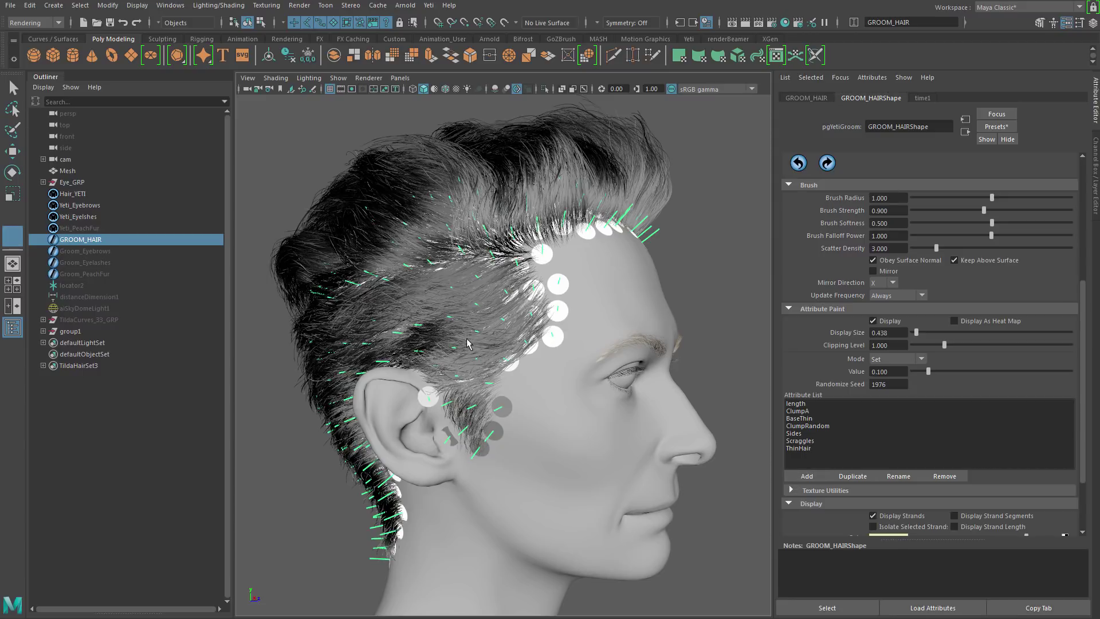
alt+drag(472, 346, 469, 338)
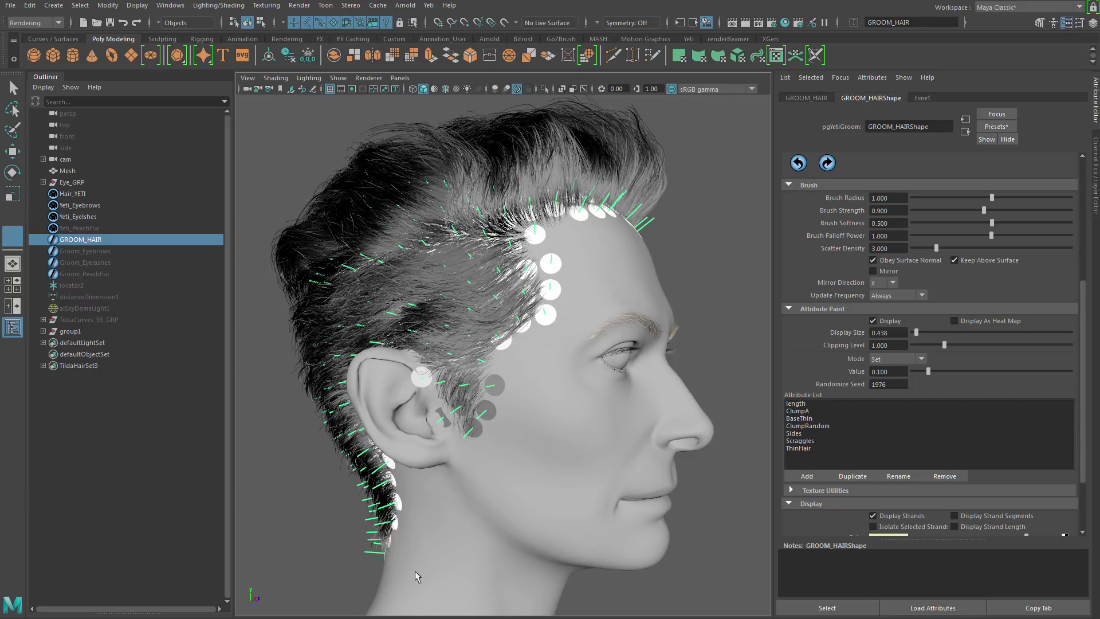
alt+middle_drag(532, 281, 534, 312)
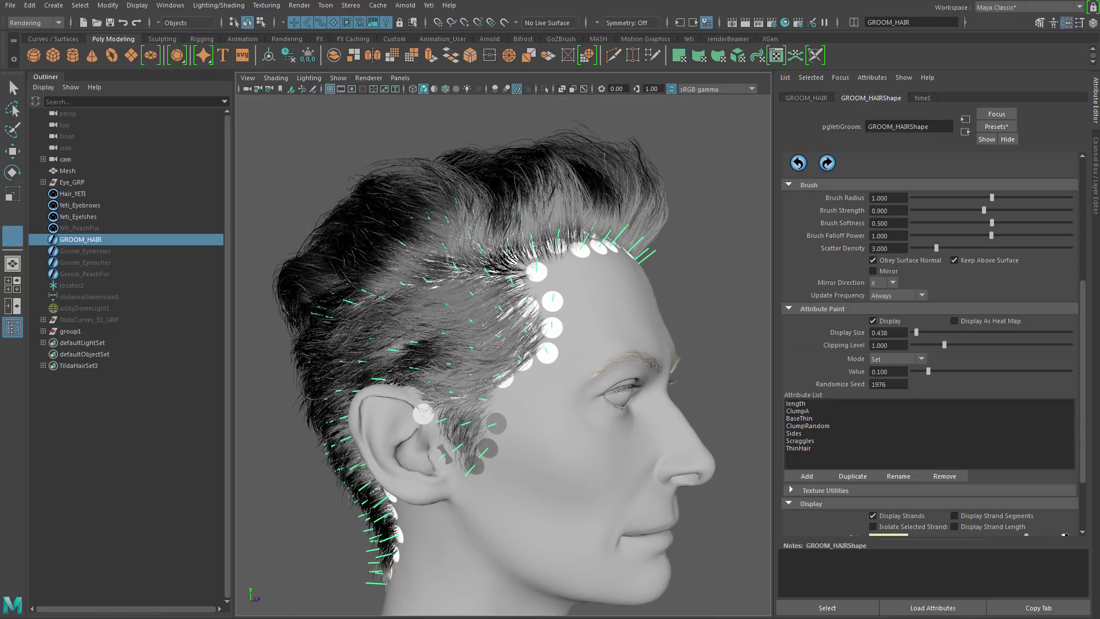
Step: Load Hair_YETI's node network in the Yeti Graph Editor and enlarge the editor to fit the whole graph
key(alt+Tab)
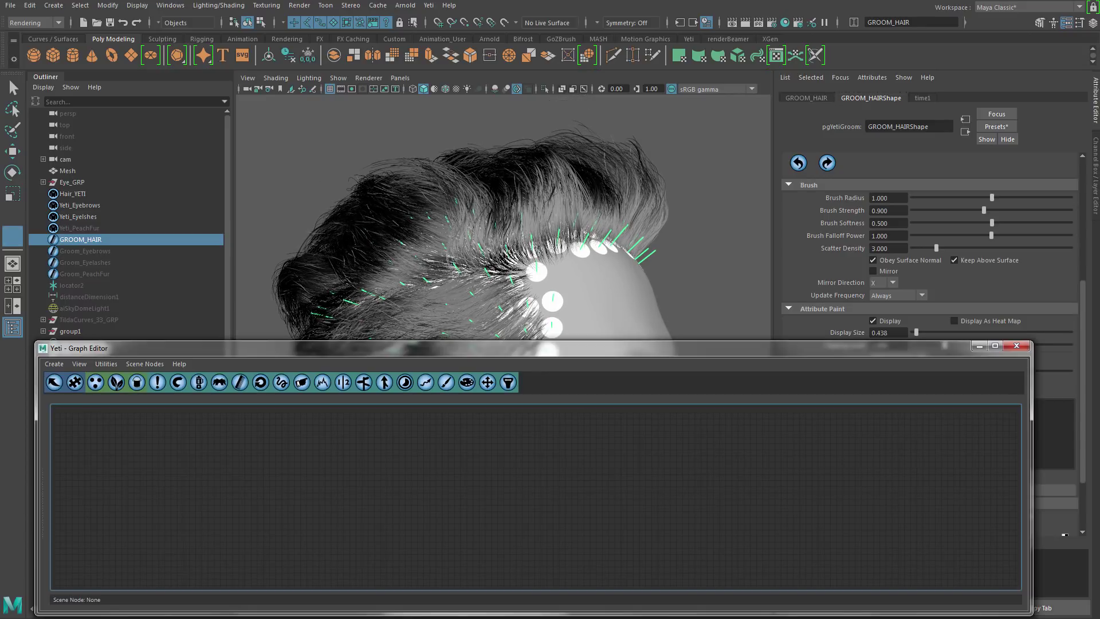
click(79, 196)
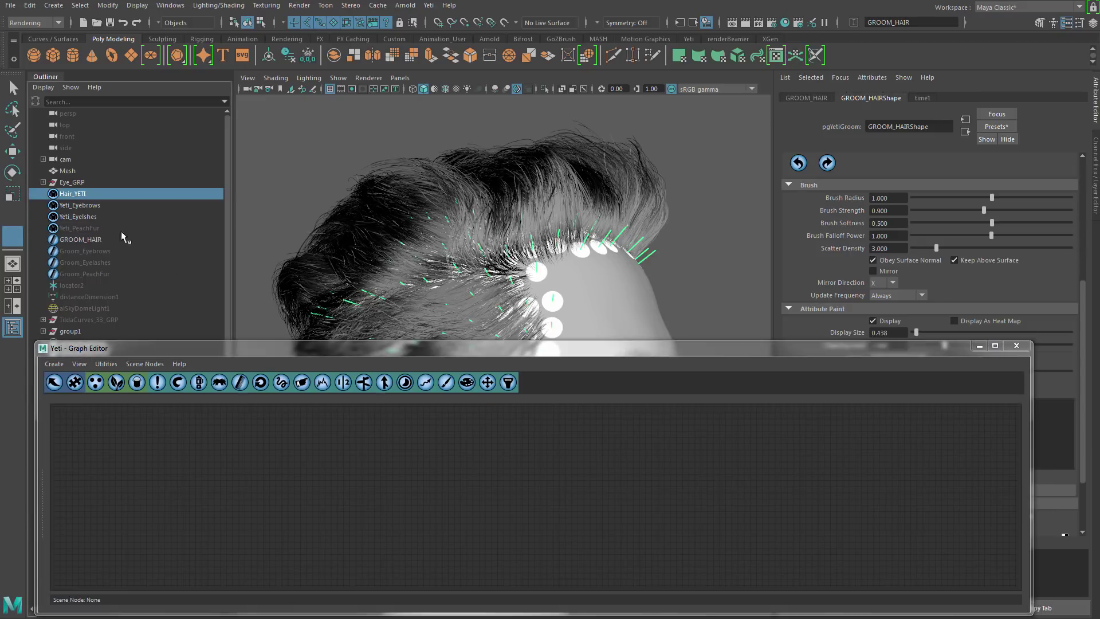
scroll(386, 514, up, 3)
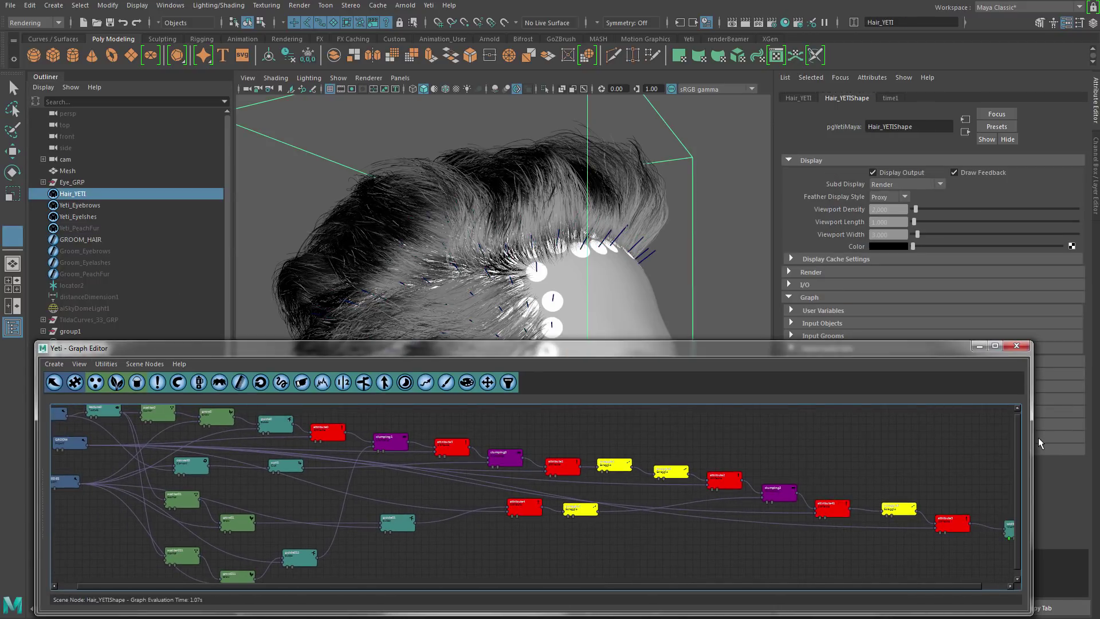
drag(1038, 438, 1081, 437)
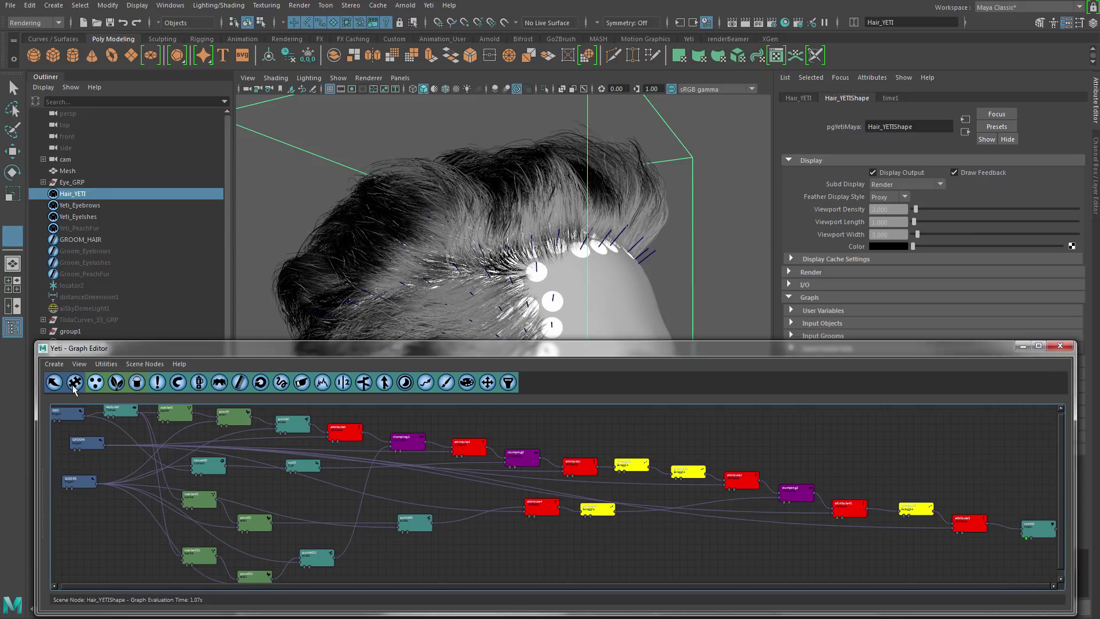
drag(36, 382, 15, 382)
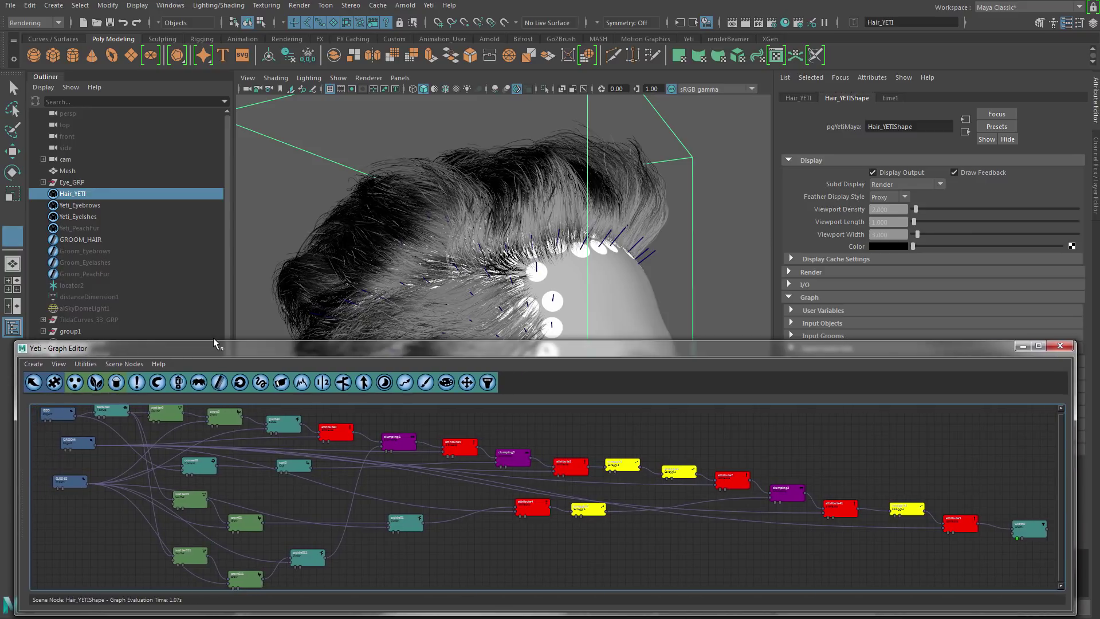
drag(214, 342, 214, 276)
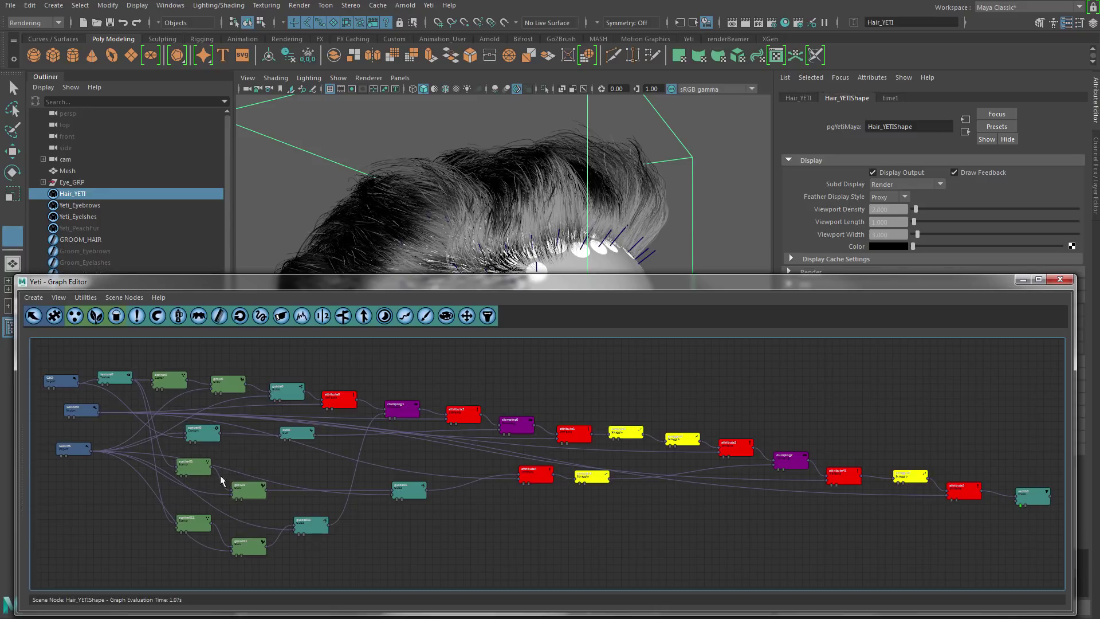
Step: Spread the lower scatter, grow and guide node branches apart so the separate hair layers in the graph are easy to distinguish
drag(180, 566, 314, 547)
drag(242, 455, 275, 459)
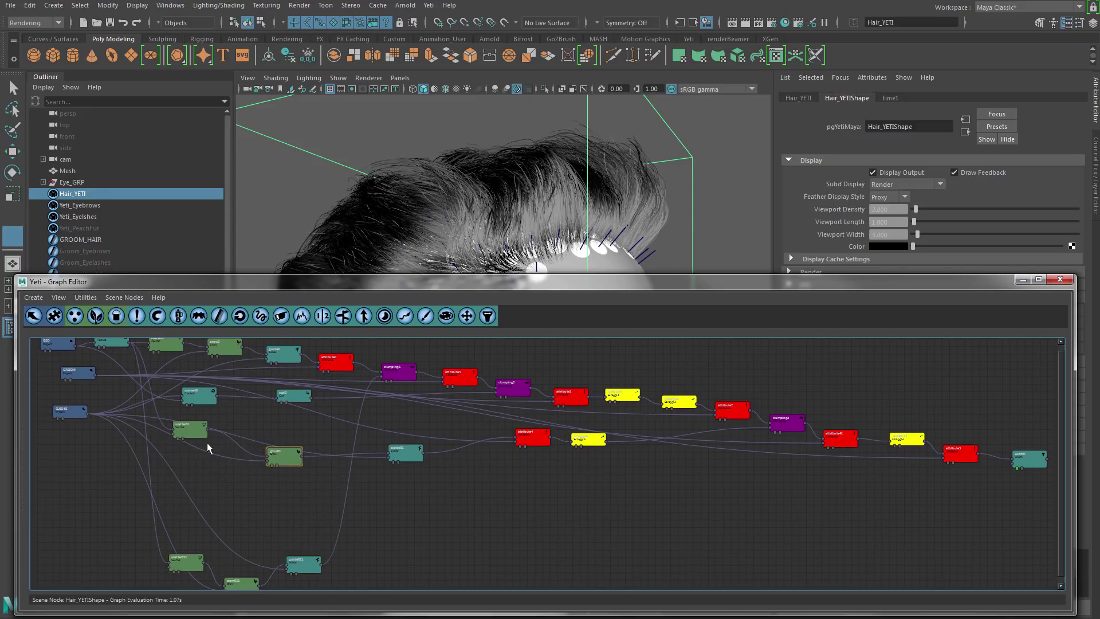
mouse_move(191, 457)
mouse_down()
mouse_move(400, 445)
mouse_move(417, 483)
mouse_up()
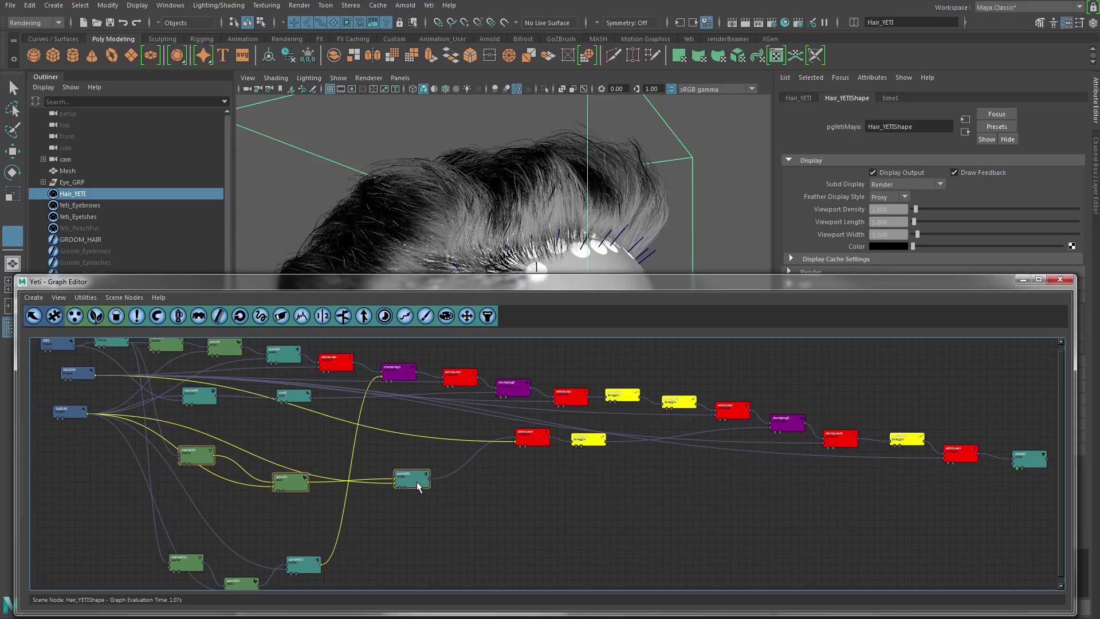
drag(204, 420, 337, 431)
drag(204, 463, 217, 489)
drag(416, 483, 396, 495)
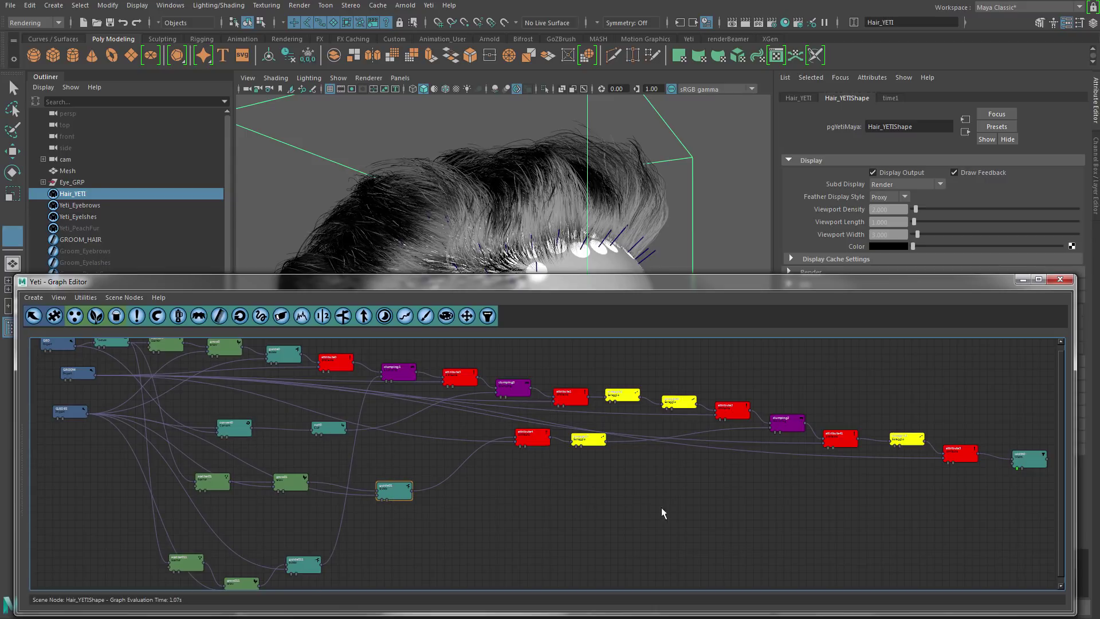
Step: Examine the chain of attribute, clumping and scraggle nodes in Hair_YETI's graph through to its final node
scroll(459, 383, up, 3)
scroll(449, 383, down, 4)
scroll(346, 369, up, 3)
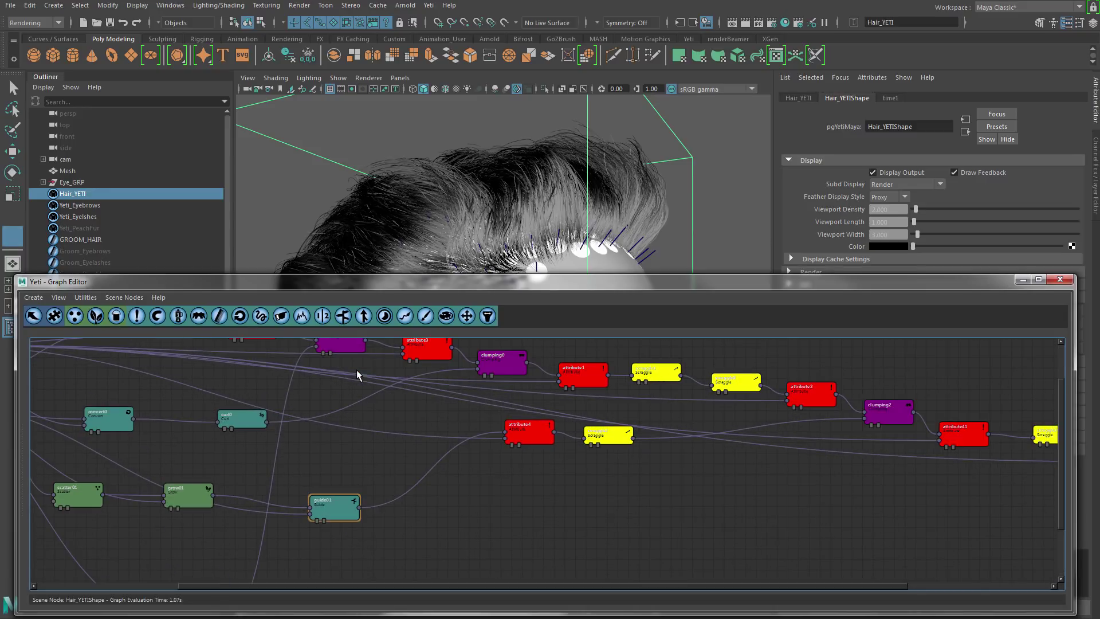
middle_drag(356, 369, 342, 427)
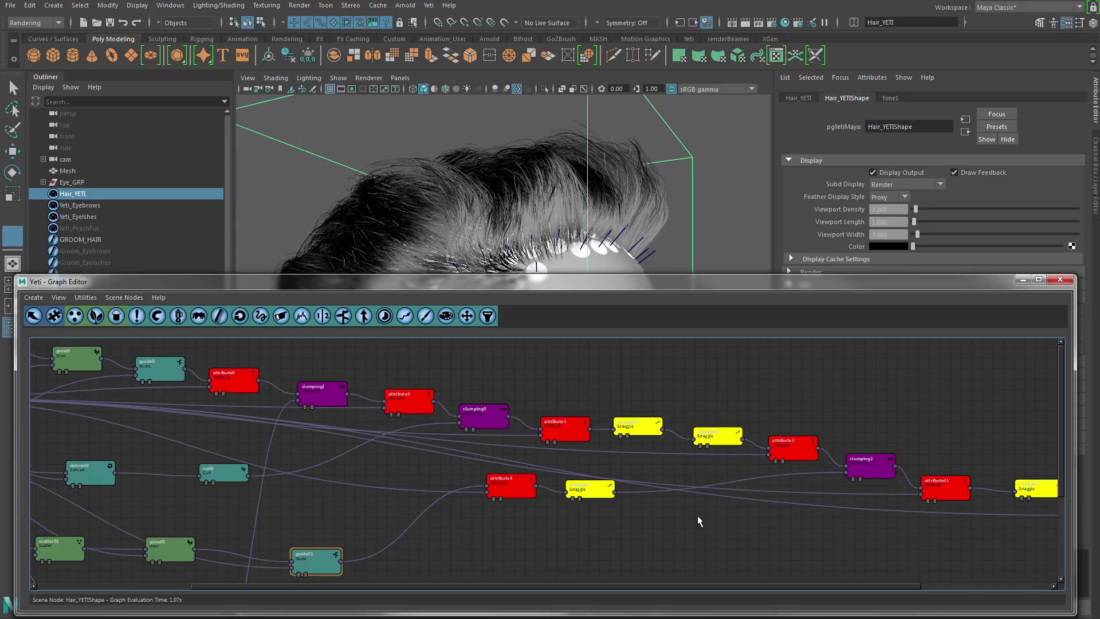
middle_drag(700, 516, 609, 512)
scroll(672, 513, down, 3)
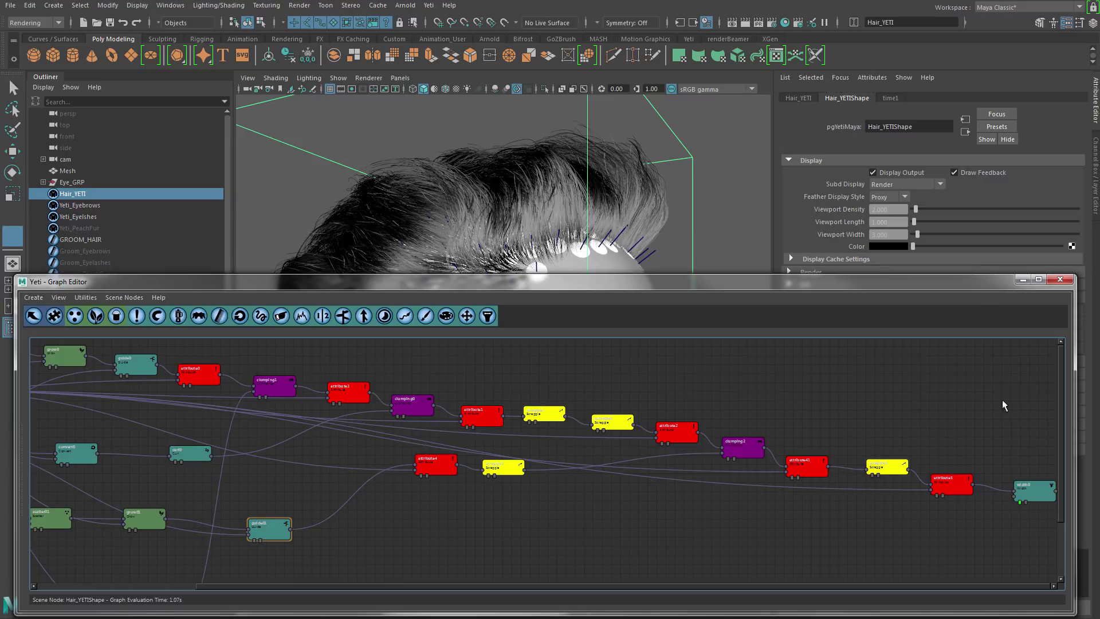
drag(977, 276, 977, 316)
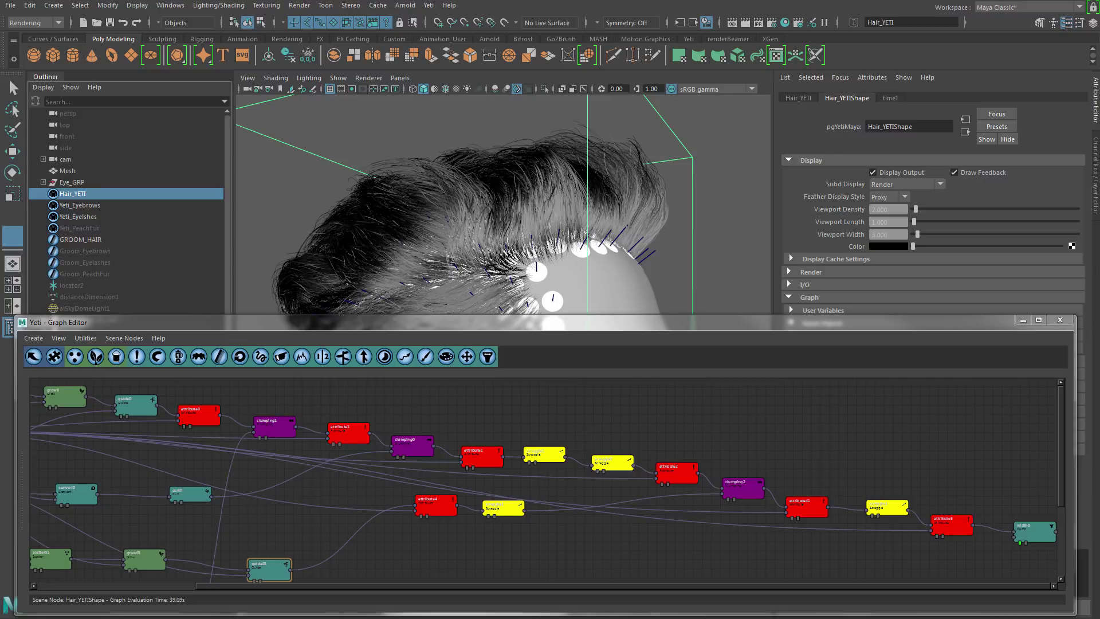
Step: Graph the shading network of Hair_YETI in a new Hypershade tab
click(784, 23)
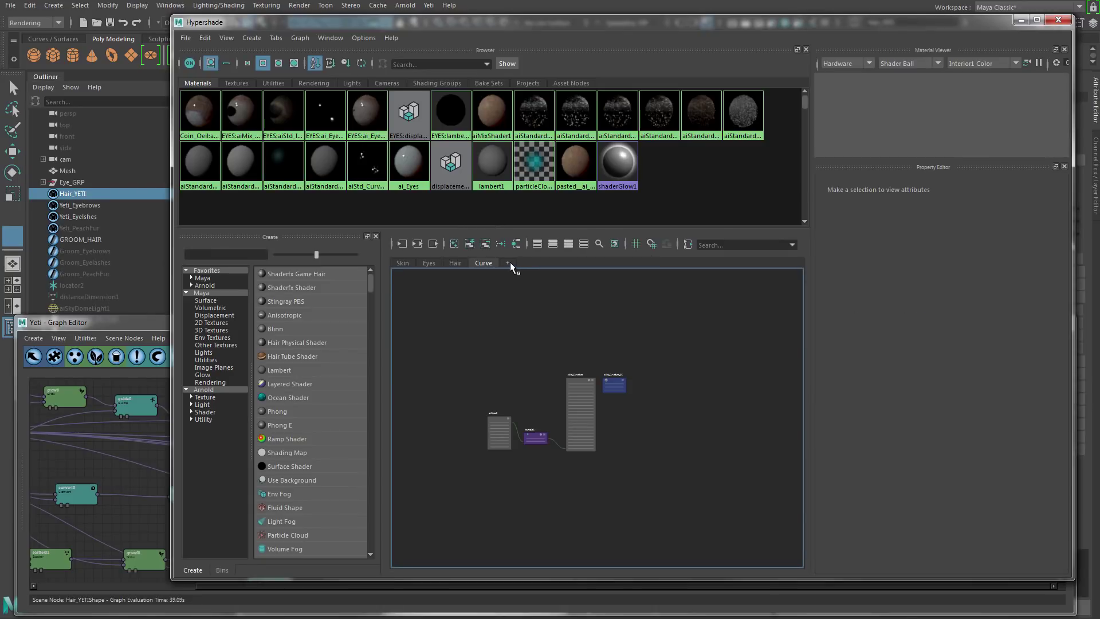
click(508, 262)
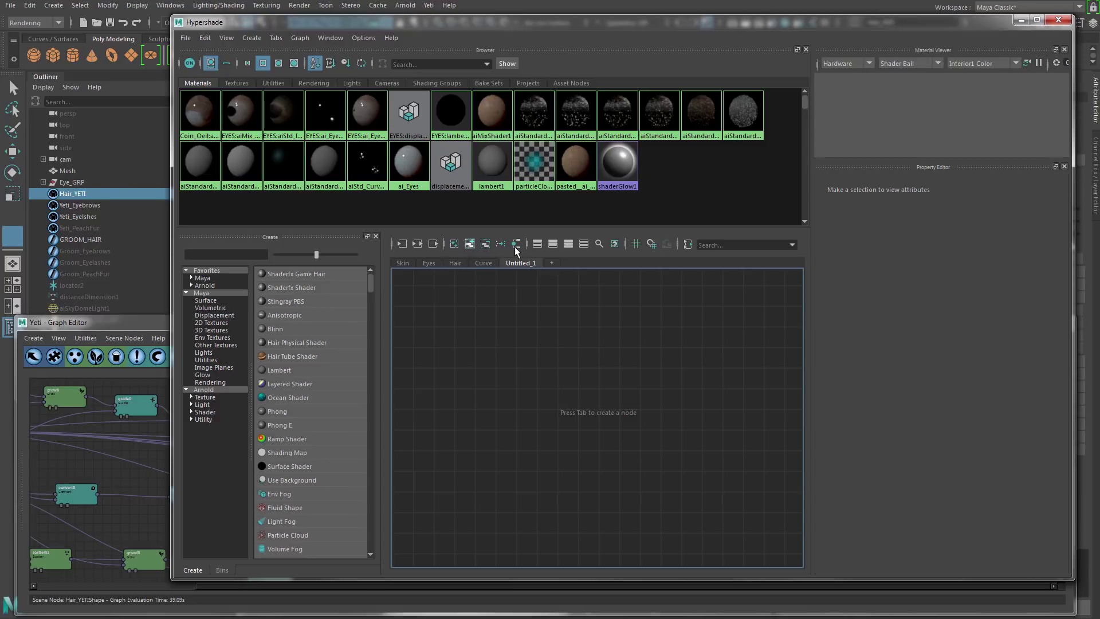
click(516, 244)
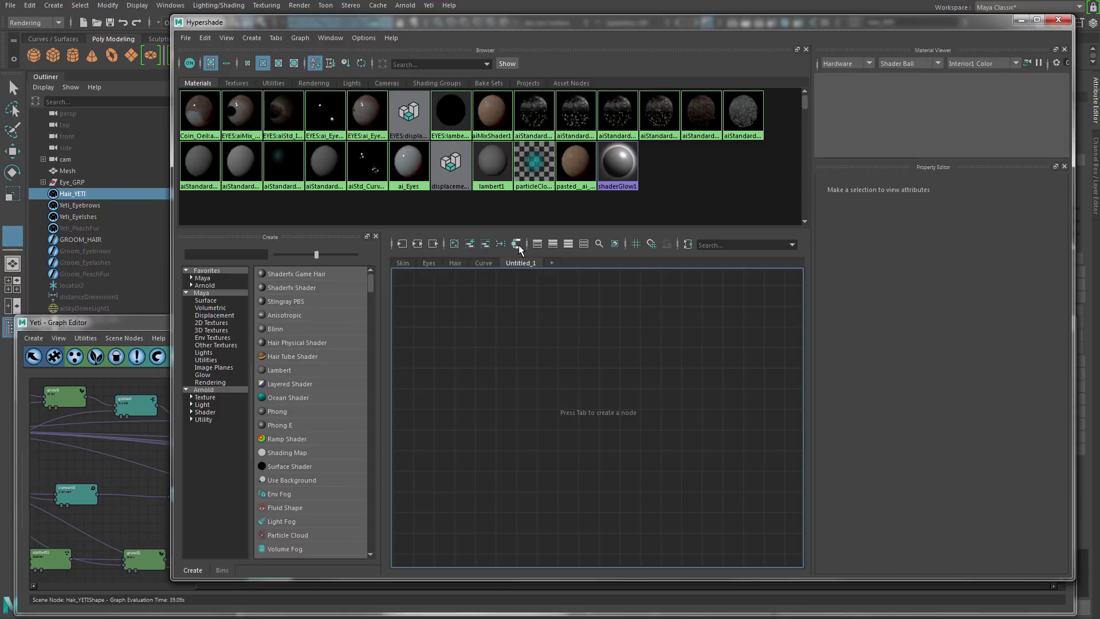
click(603, 373)
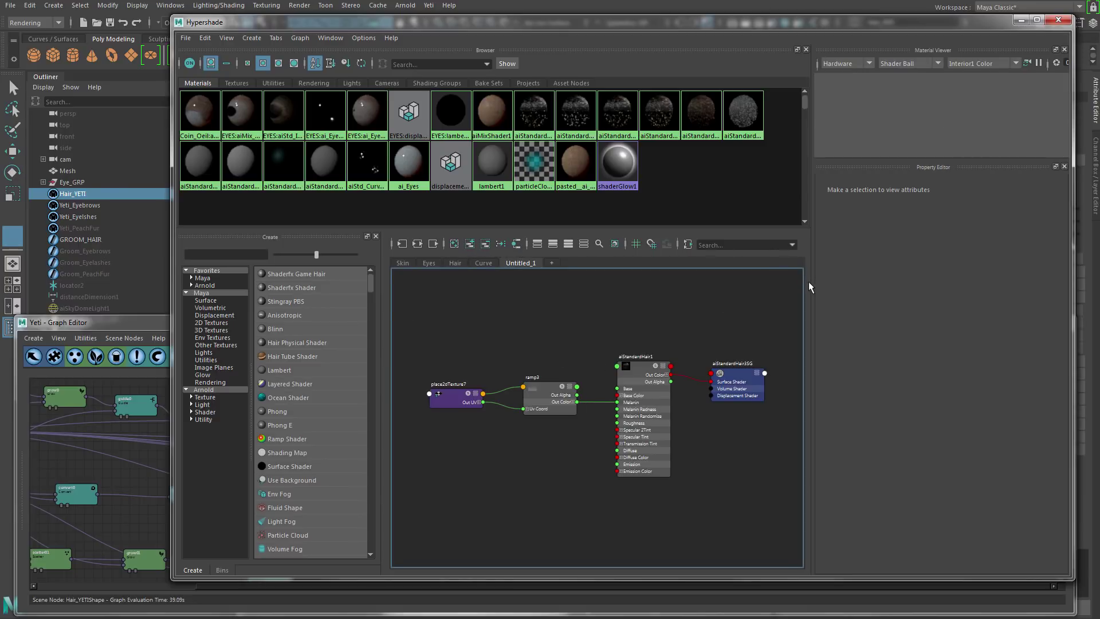
Step: Inspect the settings of the aiStandardHair1 shader and the ramp3 texture that drives its melanin
alt+right_drag(612, 339, 663, 343)
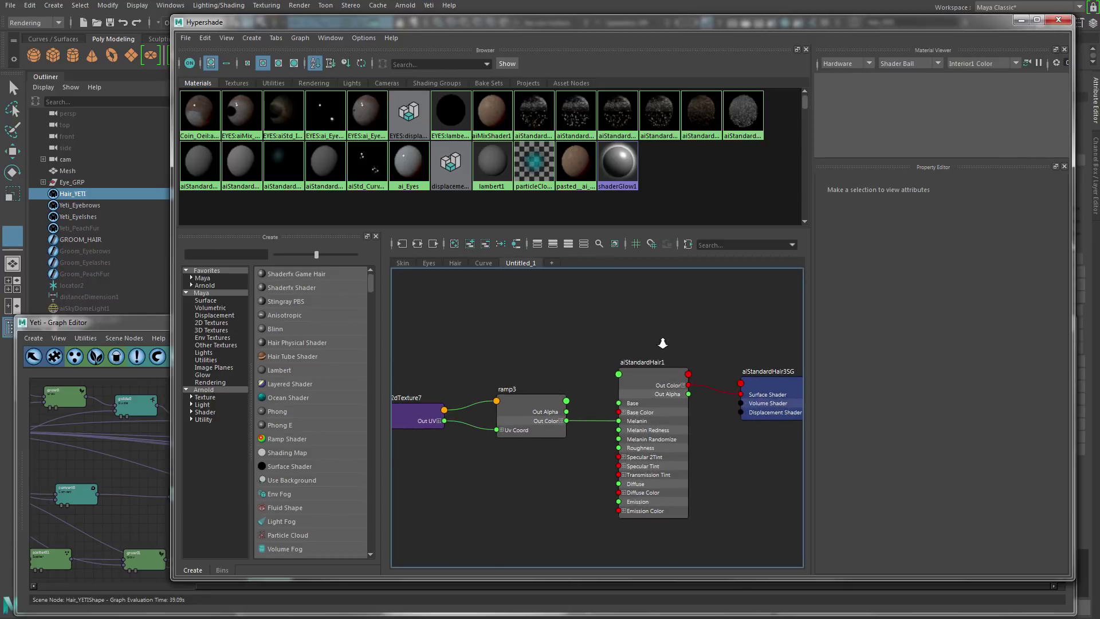
alt+middle_drag(663, 343, 606, 319)
drag(587, 302, 596, 373)
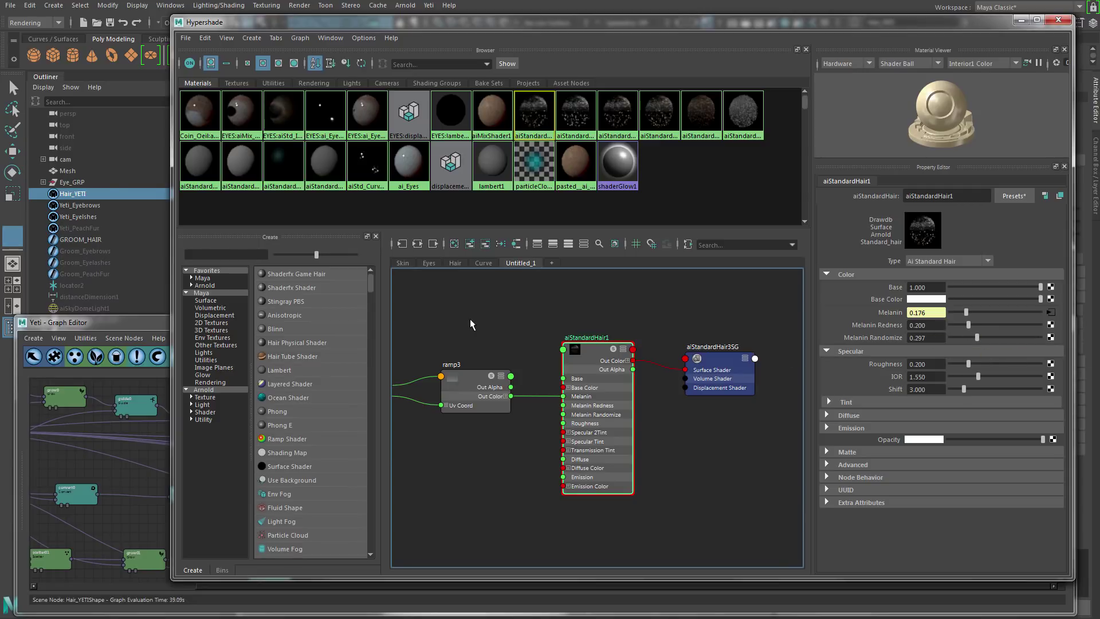
click(479, 377)
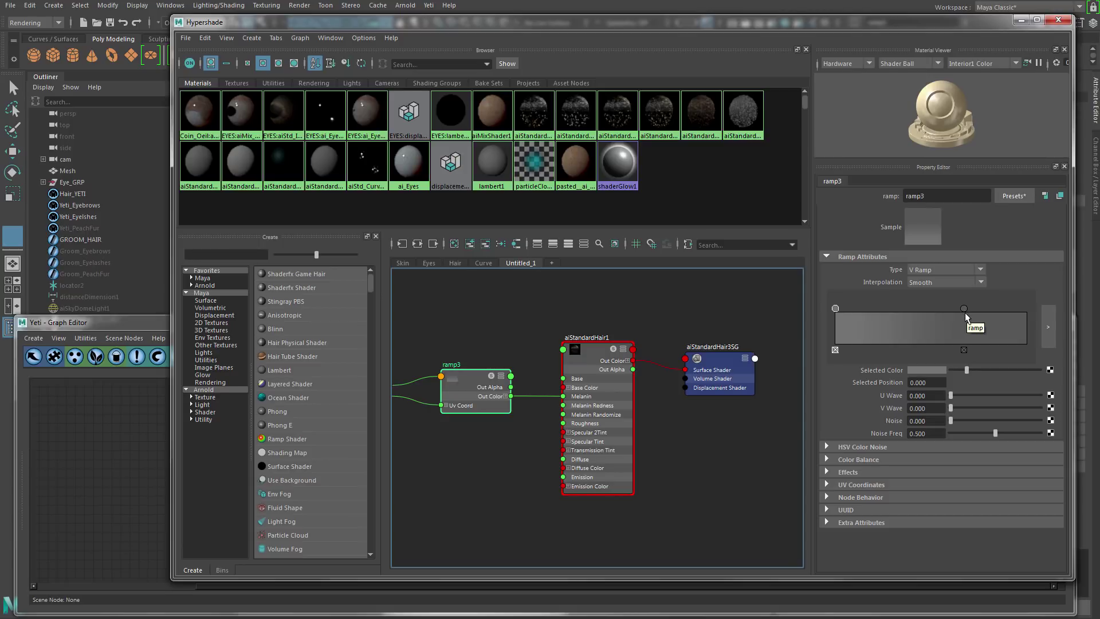
Step: Close the Hypershade and minimise the Yeti Graph Editor to see the whole head in the viewport
click(1064, 21)
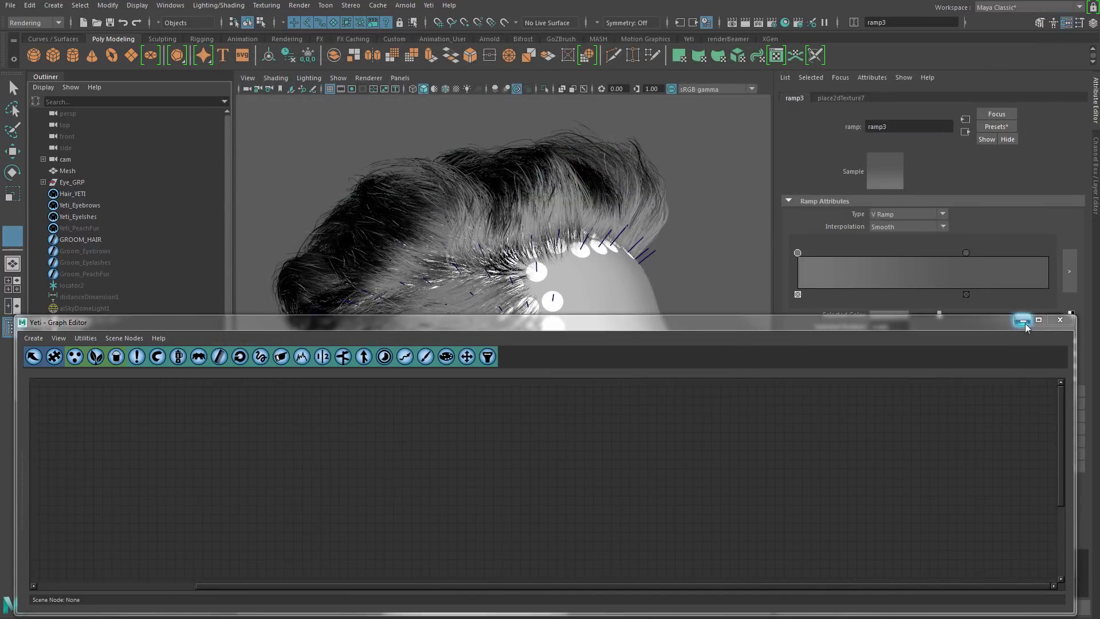
click(1024, 322)
scroll(618, 401, down, 2)
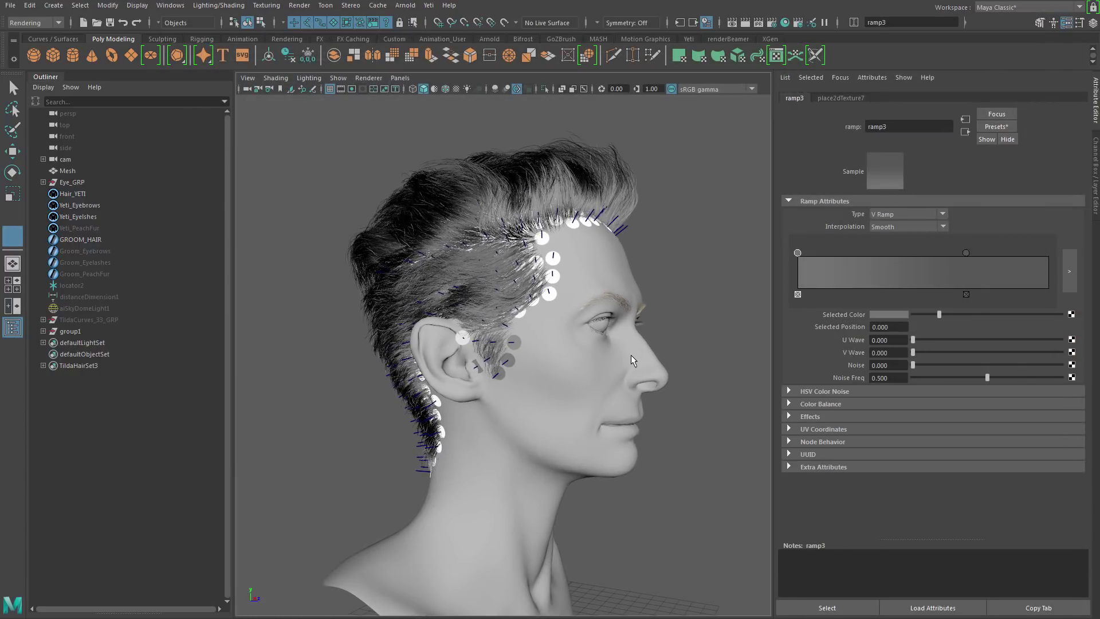